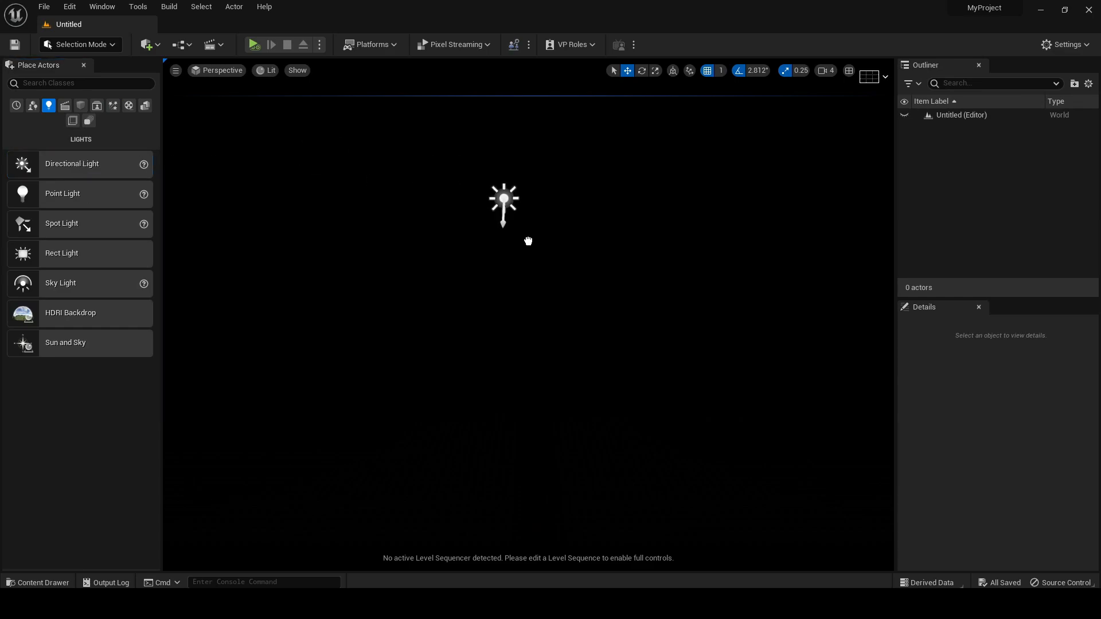
Place a sky light above the directional light and set the mobility of both lights to Movable
{"action": "left_click_drag", "start_coordinate": [351, 245], "coordinate": [555, 188]}
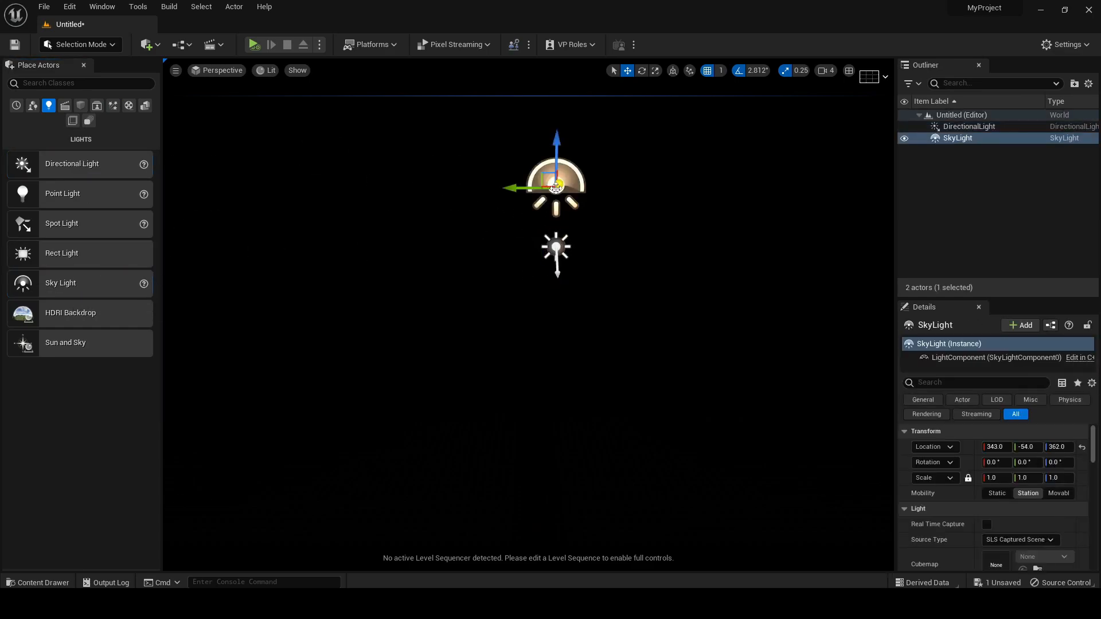
{"action": "left_click", "coordinate": [968, 128]}
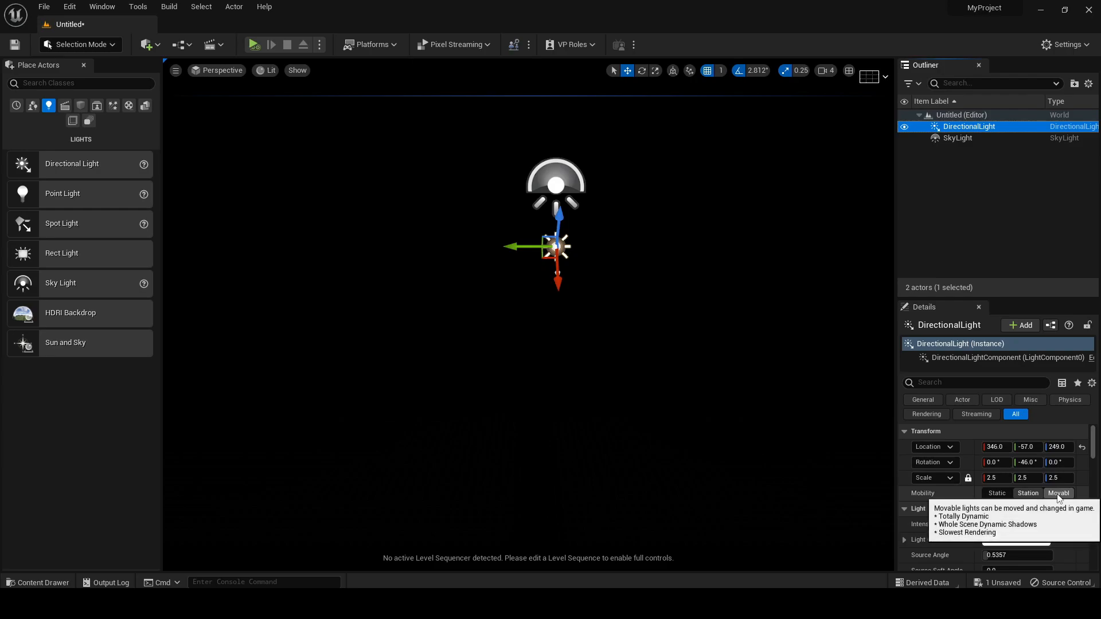
{"action": "left_click", "coordinate": [1058, 493]}
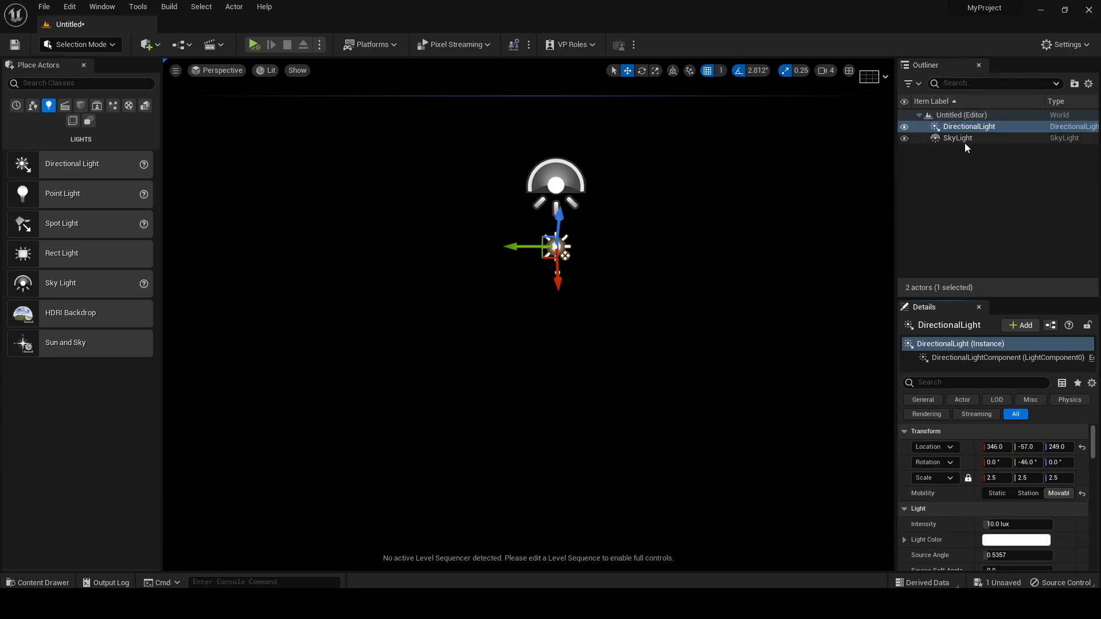
{"action": "left_click", "coordinate": [965, 141]}
{"action": "left_click", "coordinate": [1058, 493]}
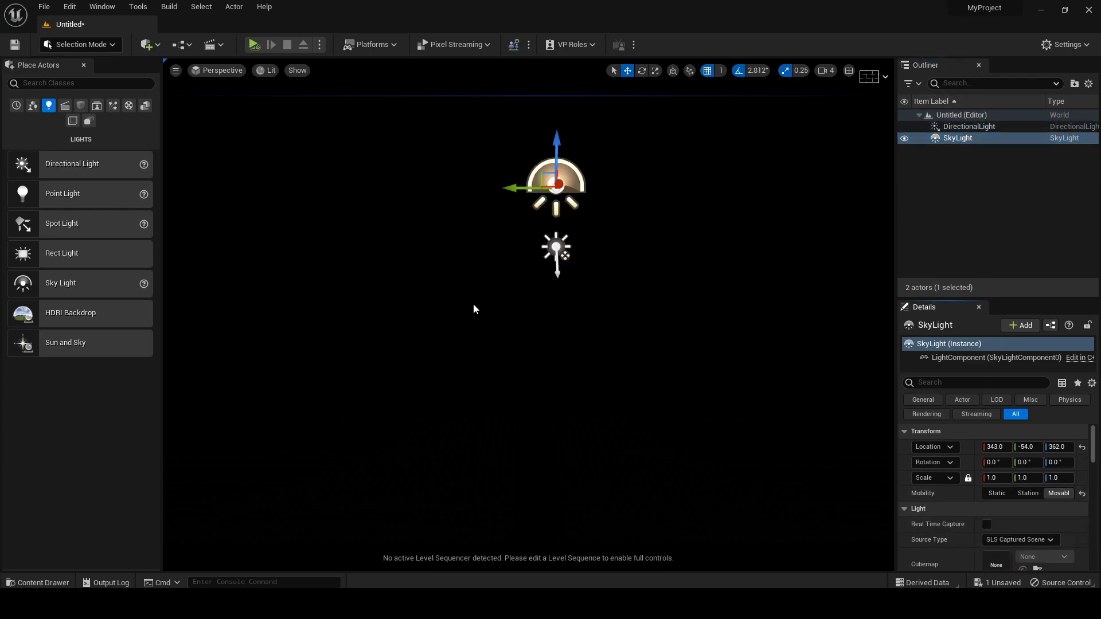
Add a Sky Atmosphere and an Exponential Height Fog to the level near the lights
{"action": "left_click", "coordinate": [113, 105]}
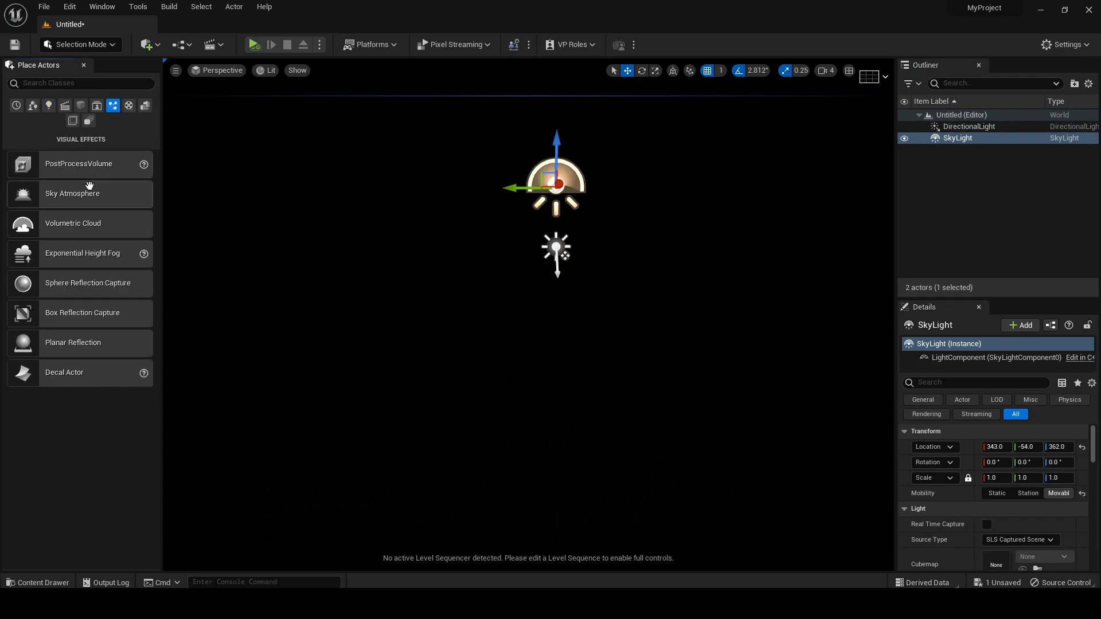
{"action": "left_click_drag", "start_coordinate": [81, 195], "coordinate": [476, 184]}
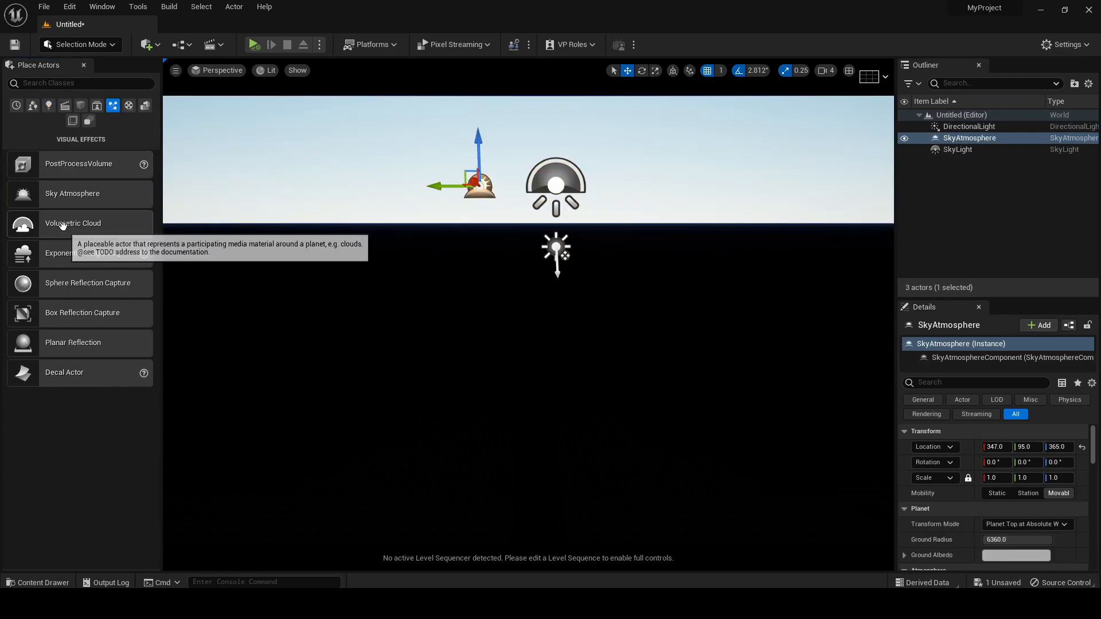
{"action": "left_click_drag", "start_coordinate": [72, 258], "coordinate": [533, 247]}
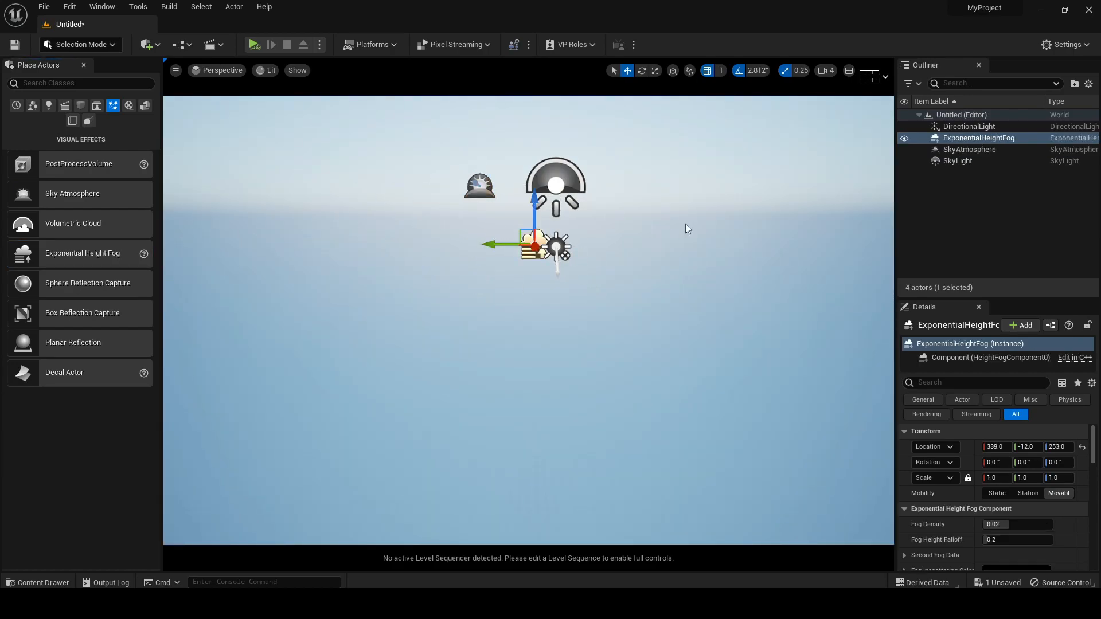
Enable Real Time Capture on the sky light and rotate the sun until it sits high in the sky
{"action": "left_click", "coordinate": [947, 162]}
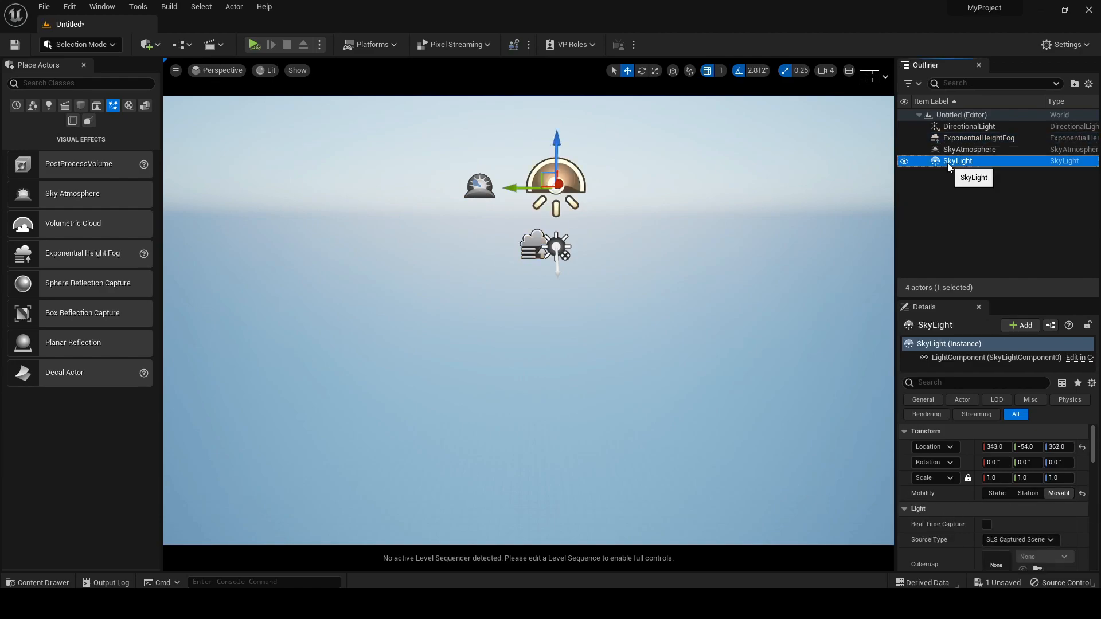
{"action": "left_click", "coordinate": [986, 524]}
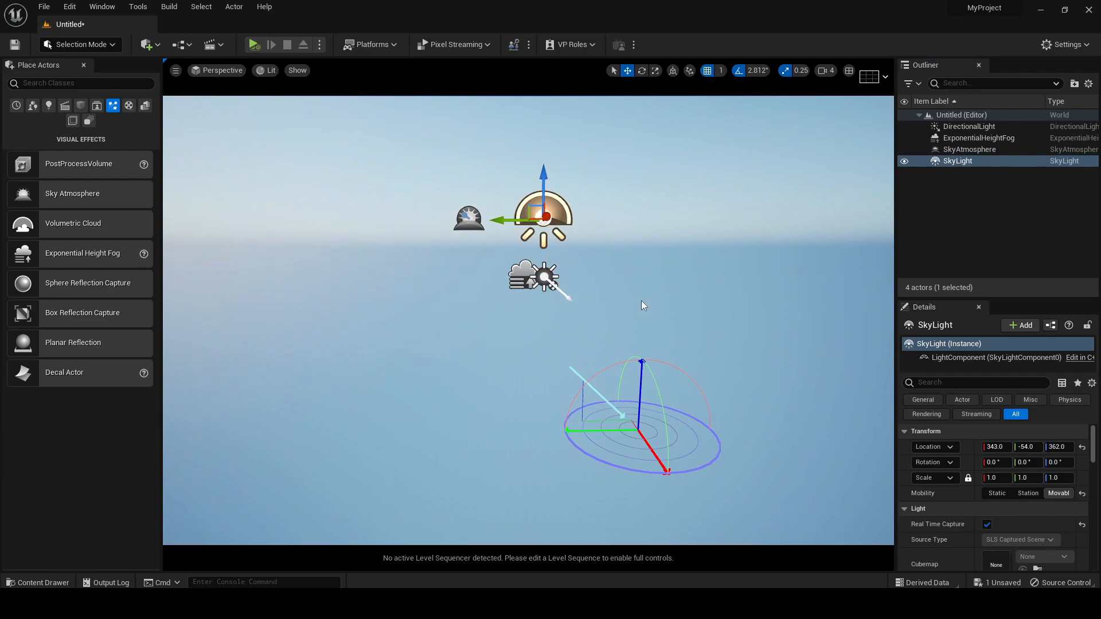
{"action": "key", "text": "ctrl+l"}
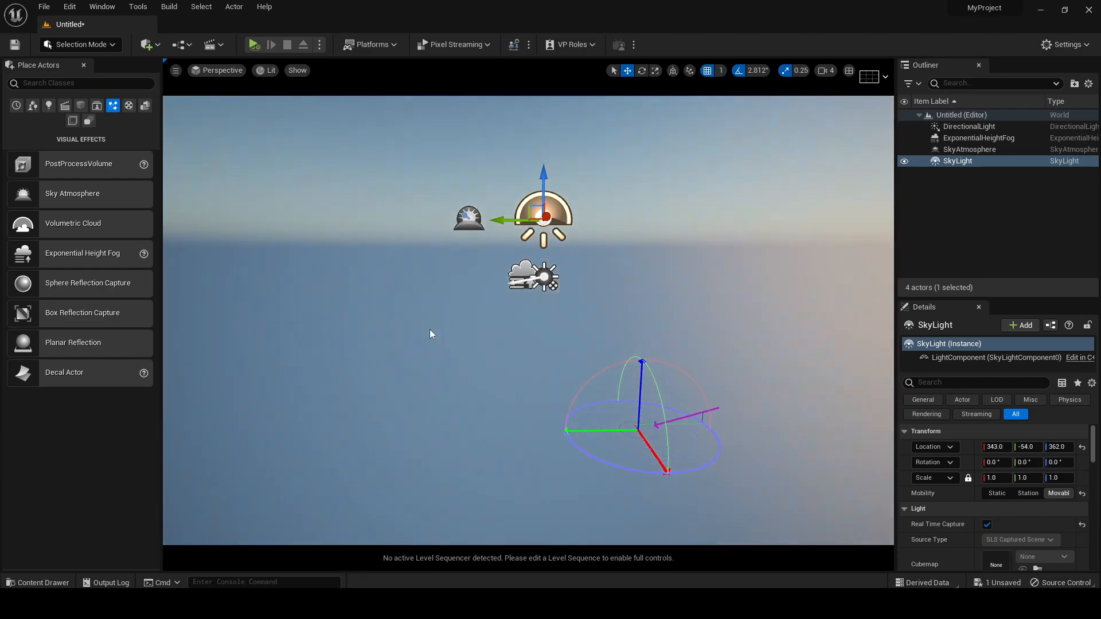
{"action": "key", "text": "ctrl+l"}
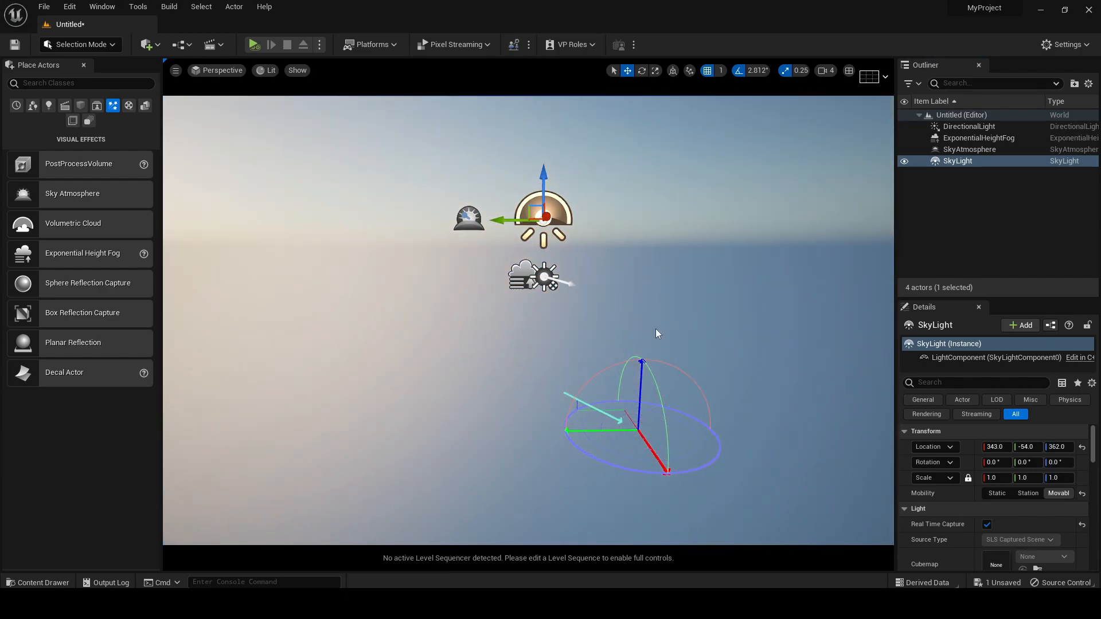
{"action": "key", "text": "ctrl+l"}
{"action": "mouse_move", "coordinate": [669, 314]}
{"action": "right_mouse_down"}
{"action": "mouse_move", "coordinate": [637, 289]}
{"action": "mouse_move", "coordinate": [669, 314]}
{"action": "right_mouse_up"}
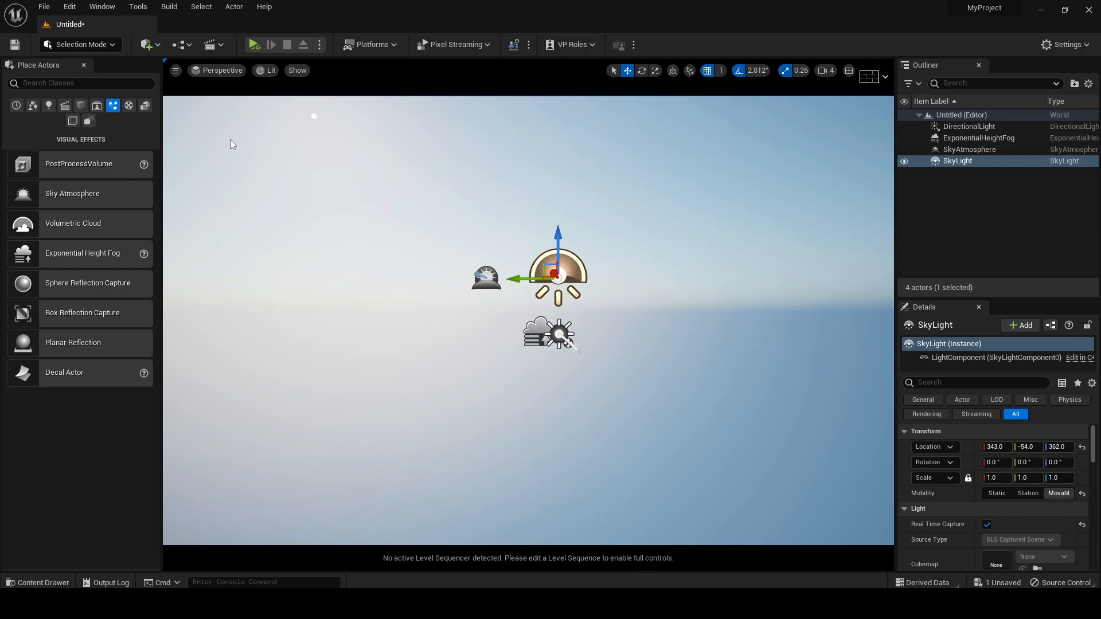
Find the Landmass plugin and check that it is enabled
{"action": "left_click", "coordinate": [67, 13]}
{"action": "left_click", "coordinate": [129, 184]}
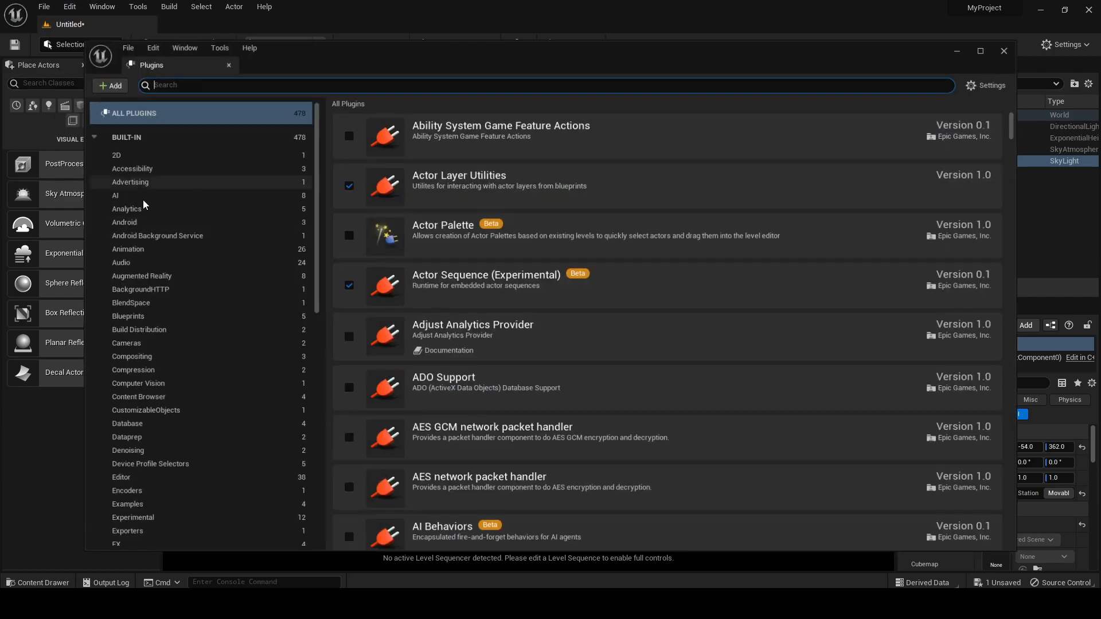
{"action": "type", "text": "landm"}
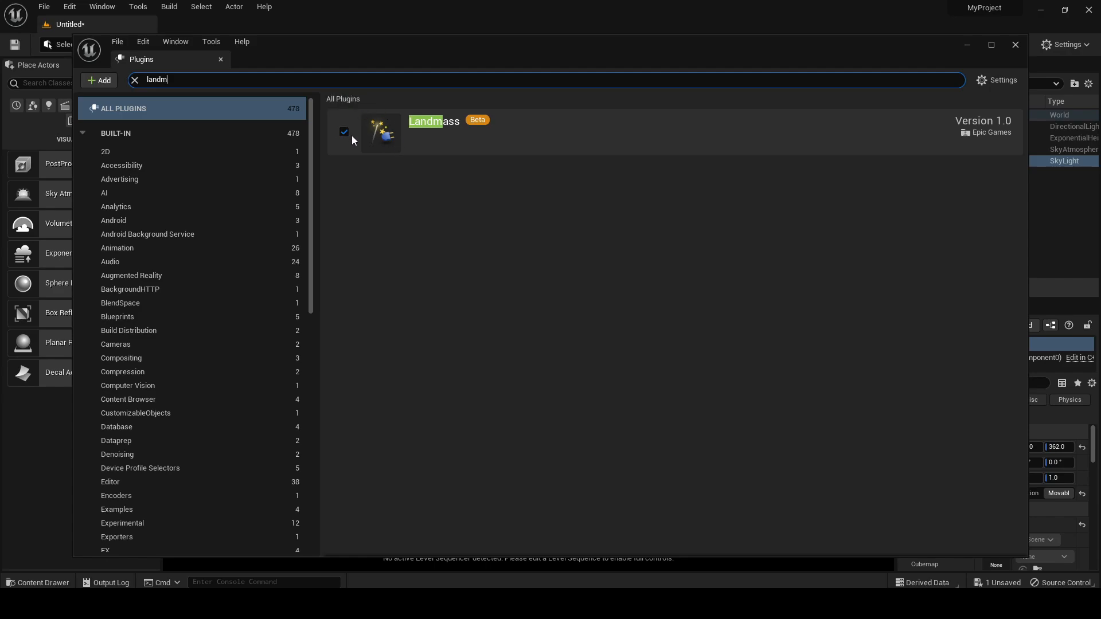
{"action": "left_click", "coordinate": [1015, 44]}
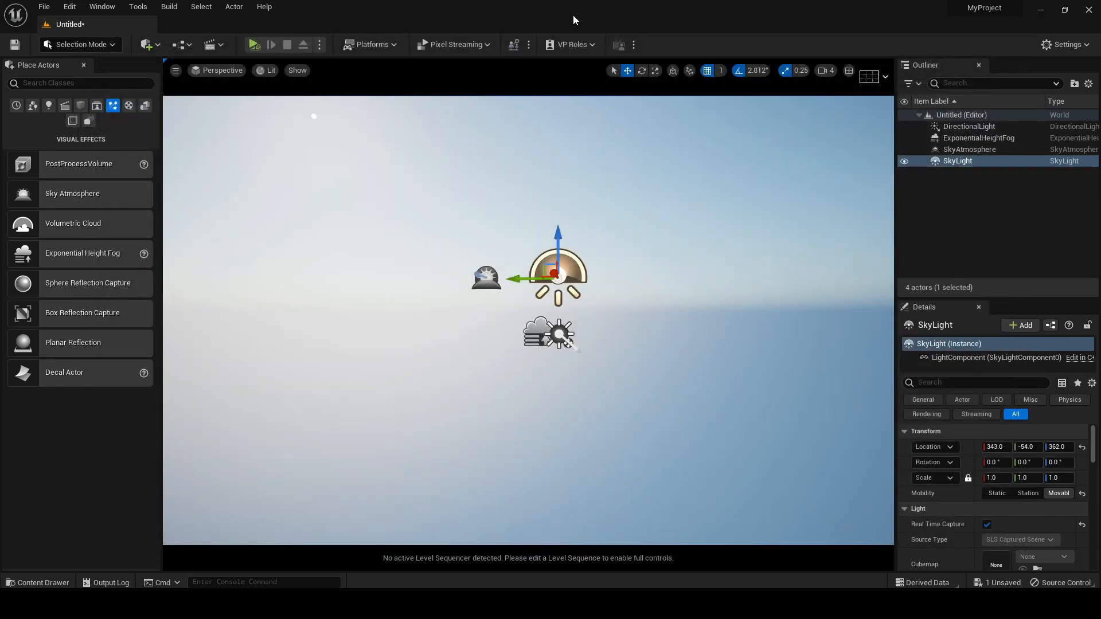
Create a new landscape with a section size of 127×127 quads
{"action": "left_click", "coordinate": [97, 46]}
{"action": "left_click", "coordinate": [94, 69]}
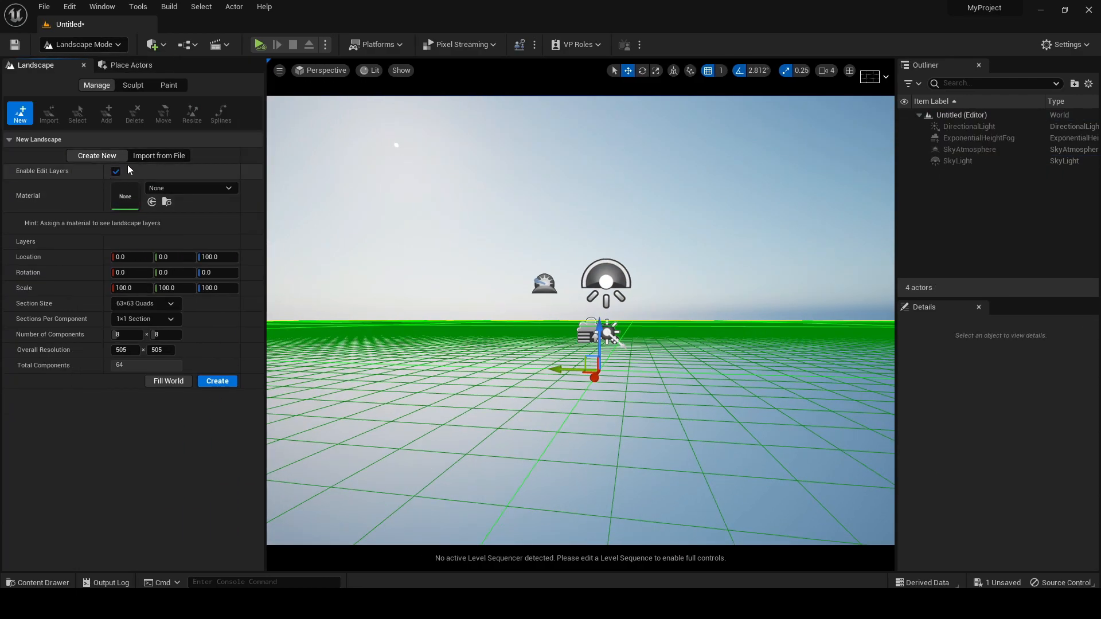
{"action": "left_click", "coordinate": [160, 308]}
{"action": "left_click", "coordinate": [145, 369]}
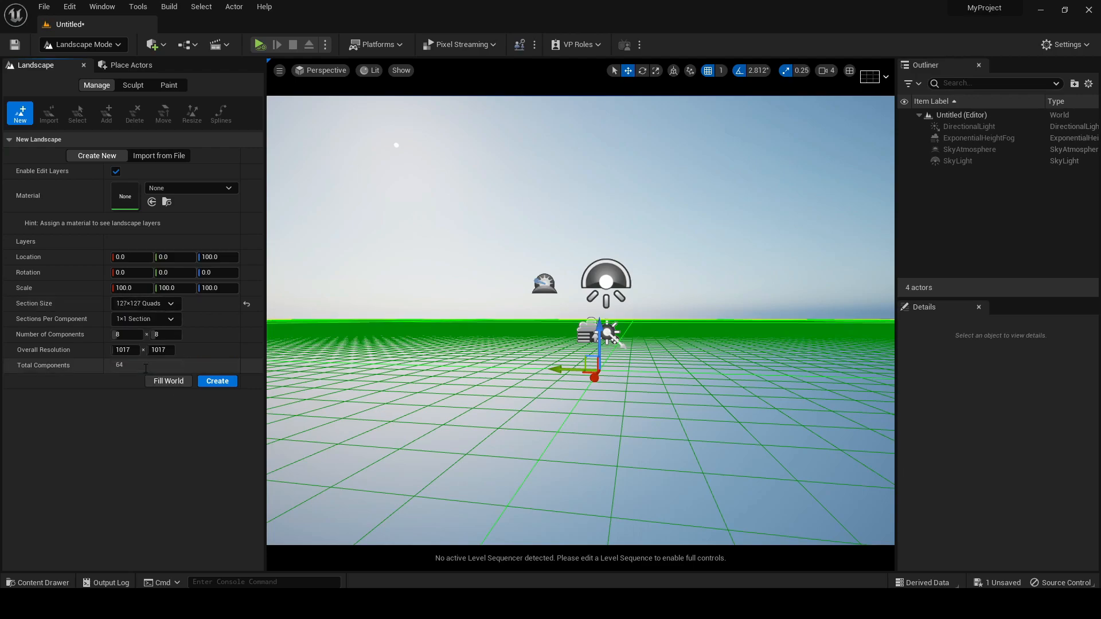
{"action": "left_click", "coordinate": [217, 381]}
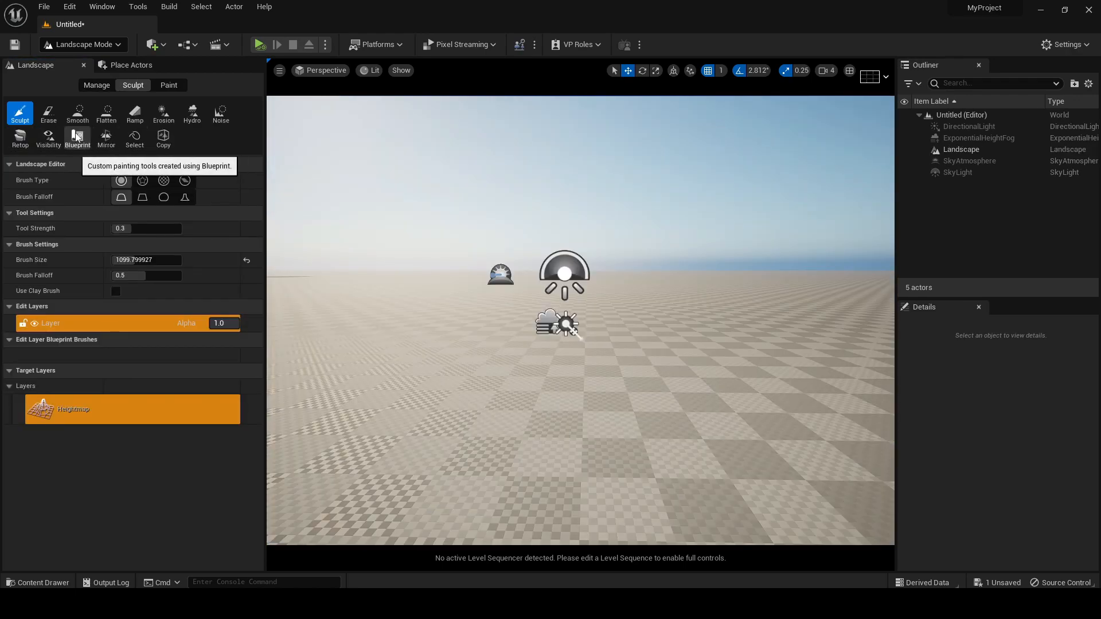
Choose CustomBrush_Landmass as the blueprint sculpting brush and place it on the landscape beside the light actors
{"action": "left_click", "coordinate": [75, 138]}
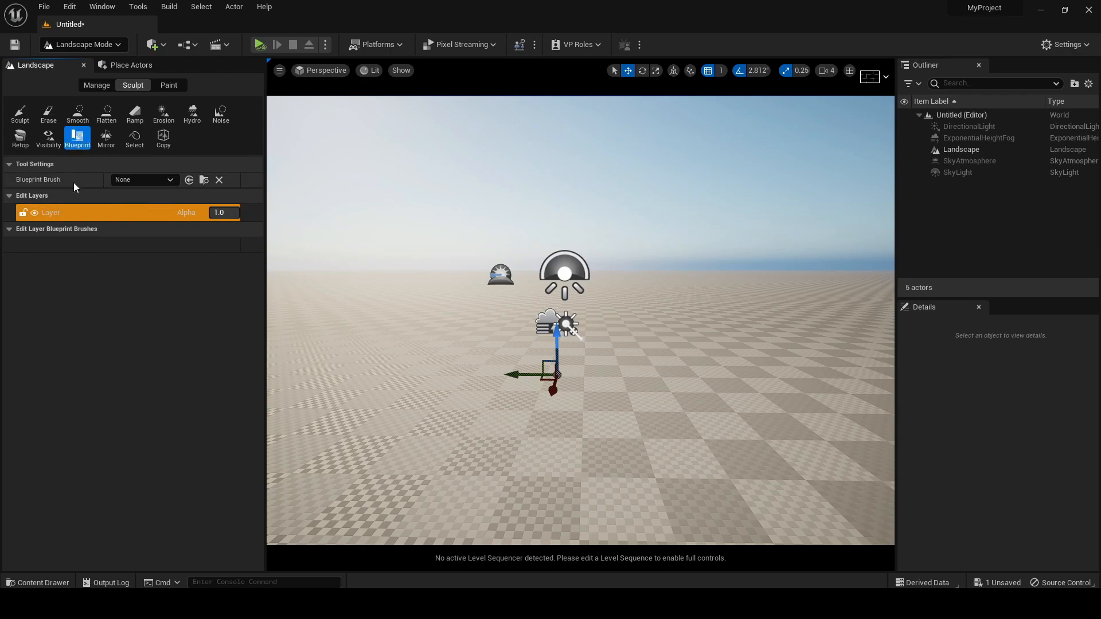
{"action": "left_click", "coordinate": [165, 181]}
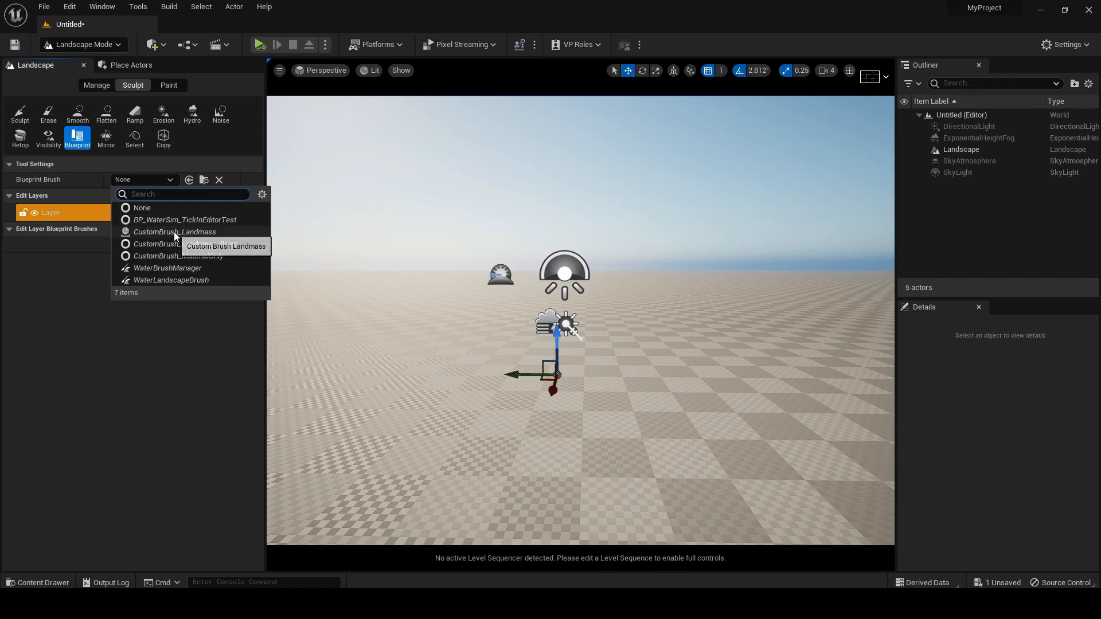
{"action": "left_click", "coordinate": [194, 234]}
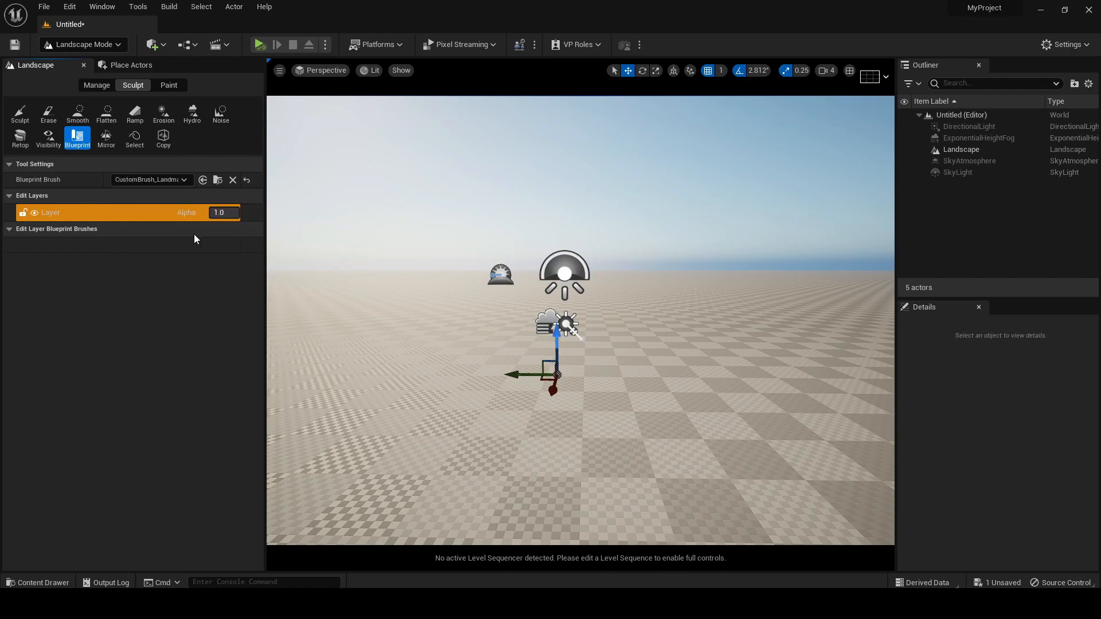
{"action": "right_click_drag", "start_coordinate": [580, 321], "coordinate": [580, 358]}
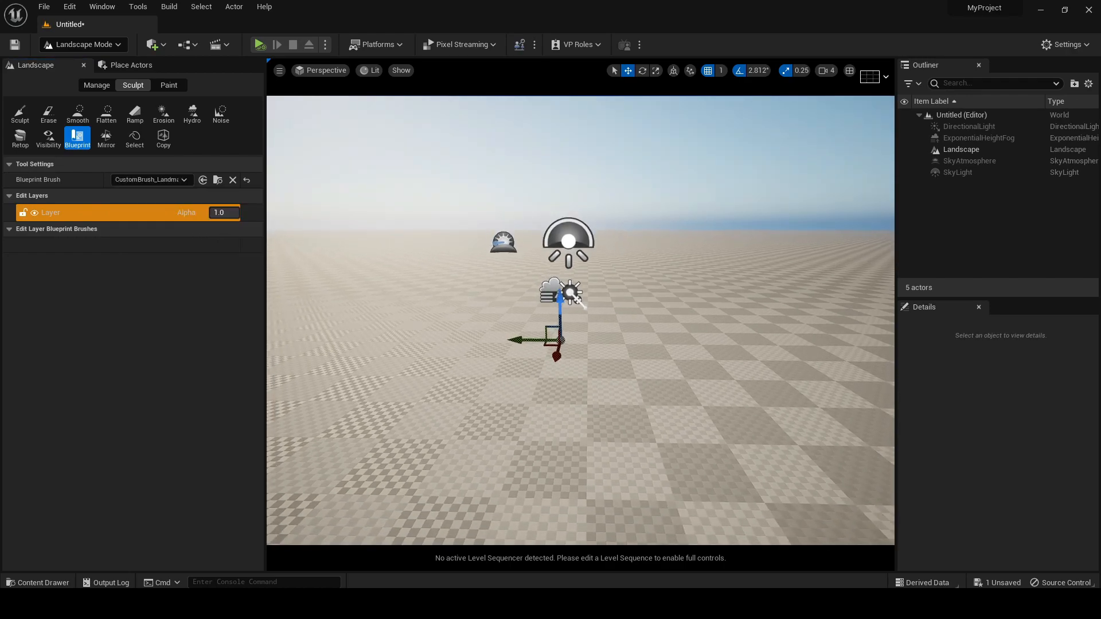
{"action": "key", "text": "e"}
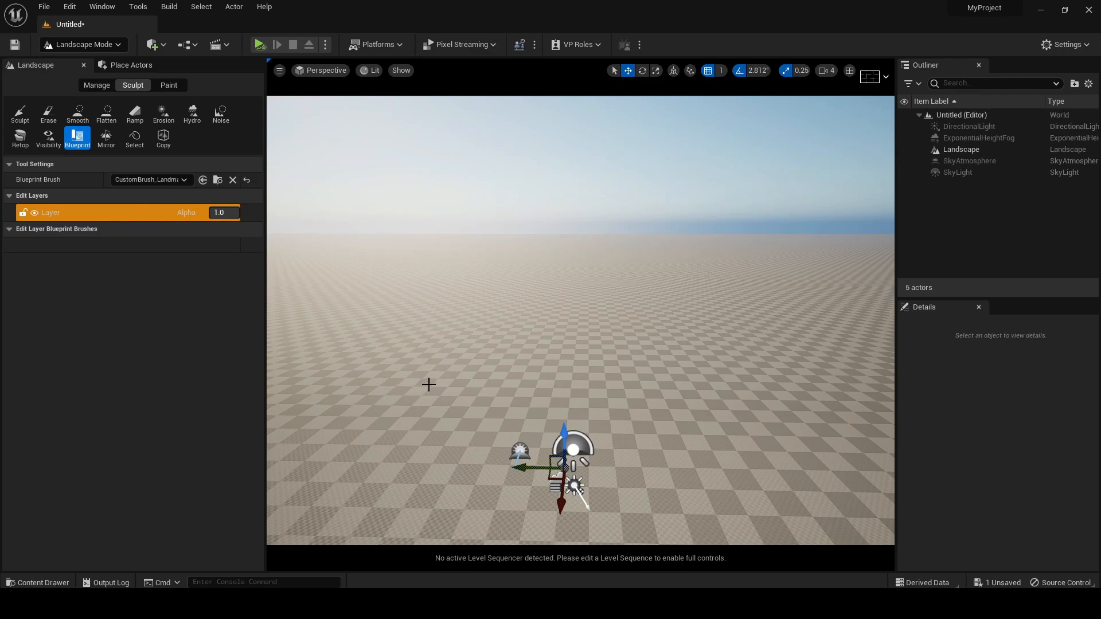
{"action": "left_click", "coordinate": [404, 401]}
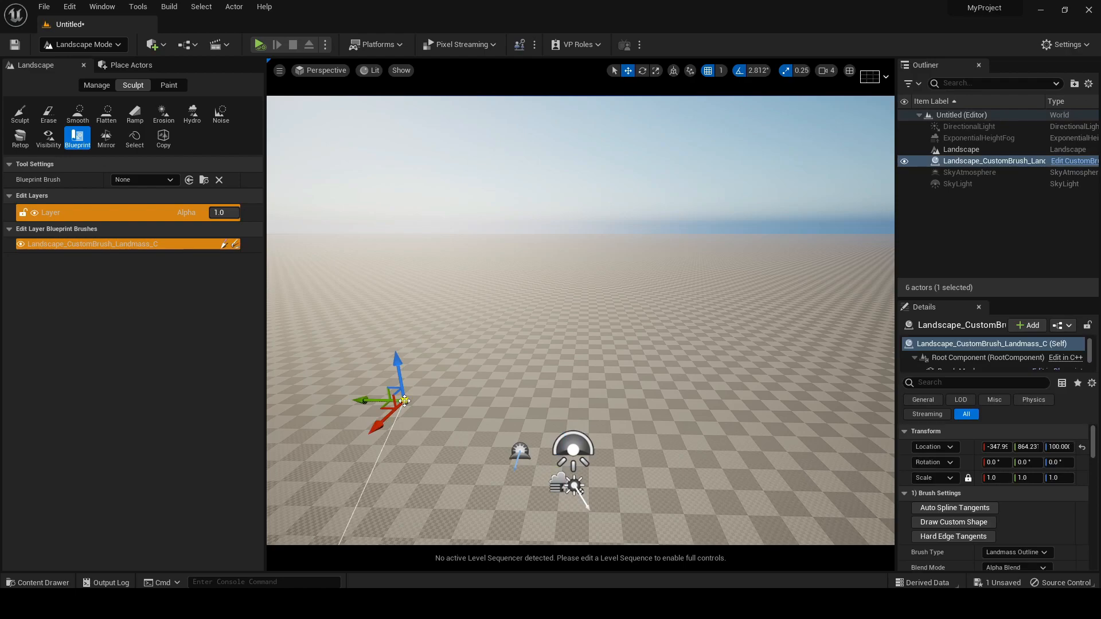
Move the Landmass brush along its X axis to about -1236
{"action": "mouse_move", "coordinate": [478, 377]}
{"action": "right_mouse_down"}
{"action": "mouse_move", "coordinate": [384, 401]}
{"action": "mouse_move", "coordinate": [344, 383]}
{"action": "right_mouse_up"}
{"action": "right_click_drag", "start_coordinate": [505, 384], "coordinate": [466, 372]}
{"action": "mouse_move", "coordinate": [773, 372]}
{"action": "left_mouse_down"}
{"action": "mouse_move", "coordinate": [848, 338]}
{"action": "mouse_move", "coordinate": [697, 360]}
{"action": "mouse_move", "coordinate": [717, 350]}
{"action": "left_mouse_up"}
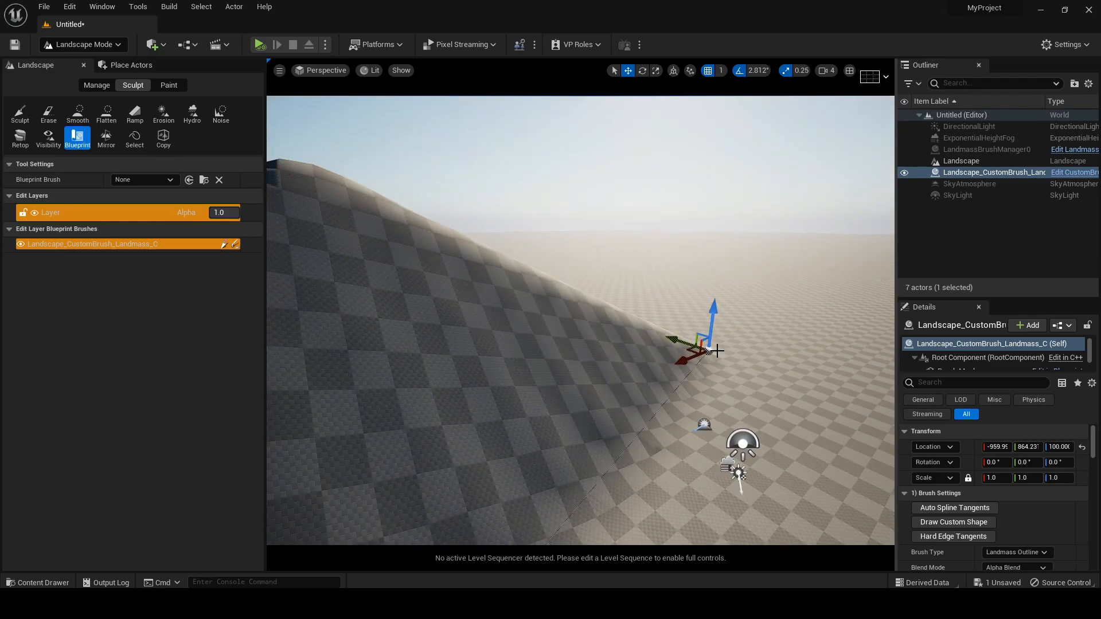
{"action": "scroll", "coordinate": [717, 351], "scroll_direction": "down", "scroll_amount": 10}
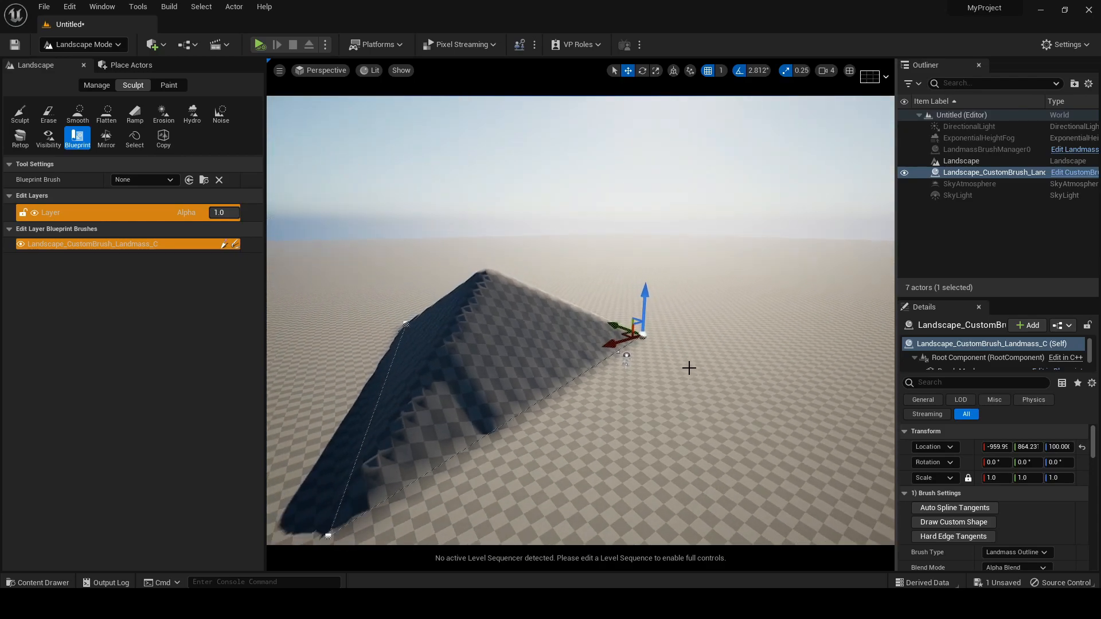
{"action": "scroll", "coordinate": [692, 365], "scroll_direction": "down", "scroll_amount": 6}
{"action": "mouse_move", "coordinate": [598, 347]}
{"action": "left_mouse_down"}
{"action": "mouse_move", "coordinate": [632, 349]}
{"action": "mouse_move", "coordinate": [607, 347]}
{"action": "left_mouse_up"}
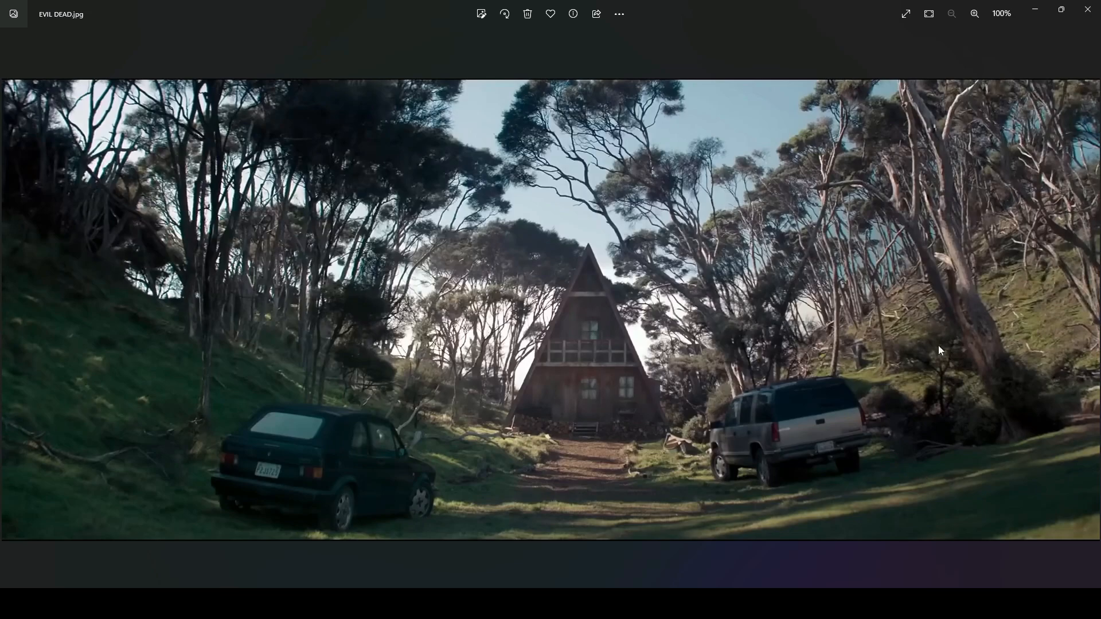
Return from the reference photo to Unreal Editor and pull the hill's far outline point outward to widen the landmass
{"action": "left_click", "coordinate": [1032, 8]}
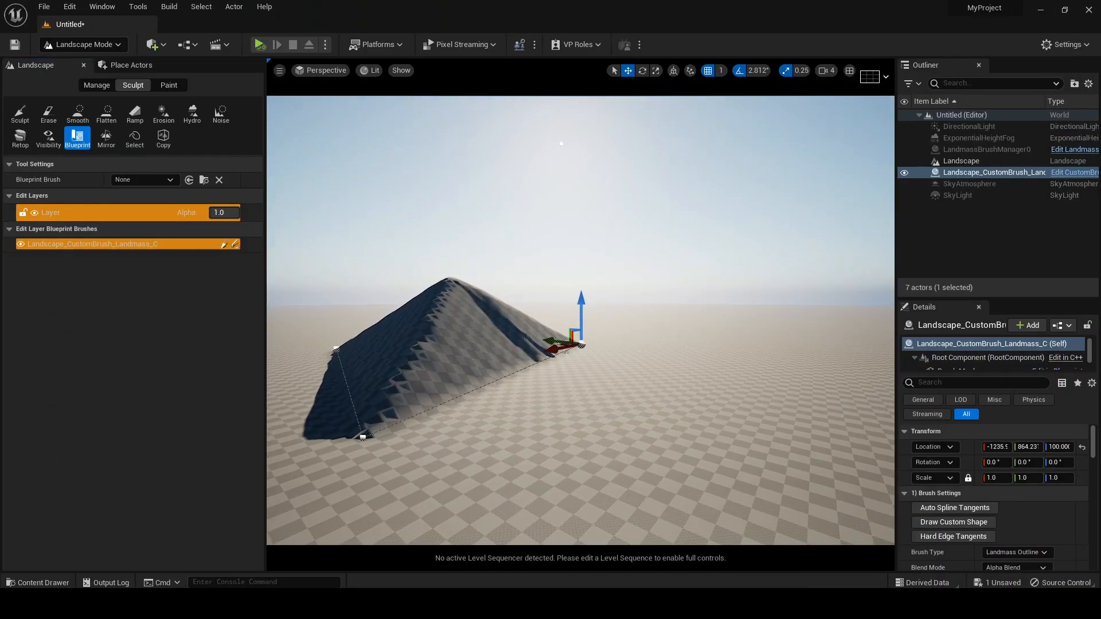
{"action": "right_click_drag", "start_coordinate": [580, 321], "coordinate": [542, 344]}
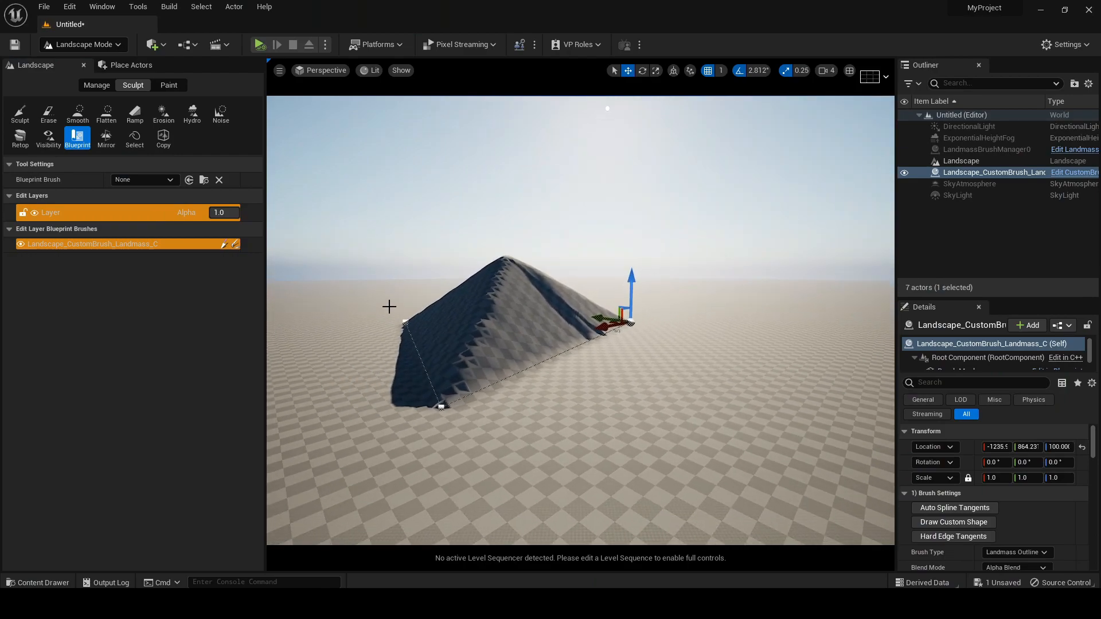
{"action": "left_click", "coordinate": [404, 320]}
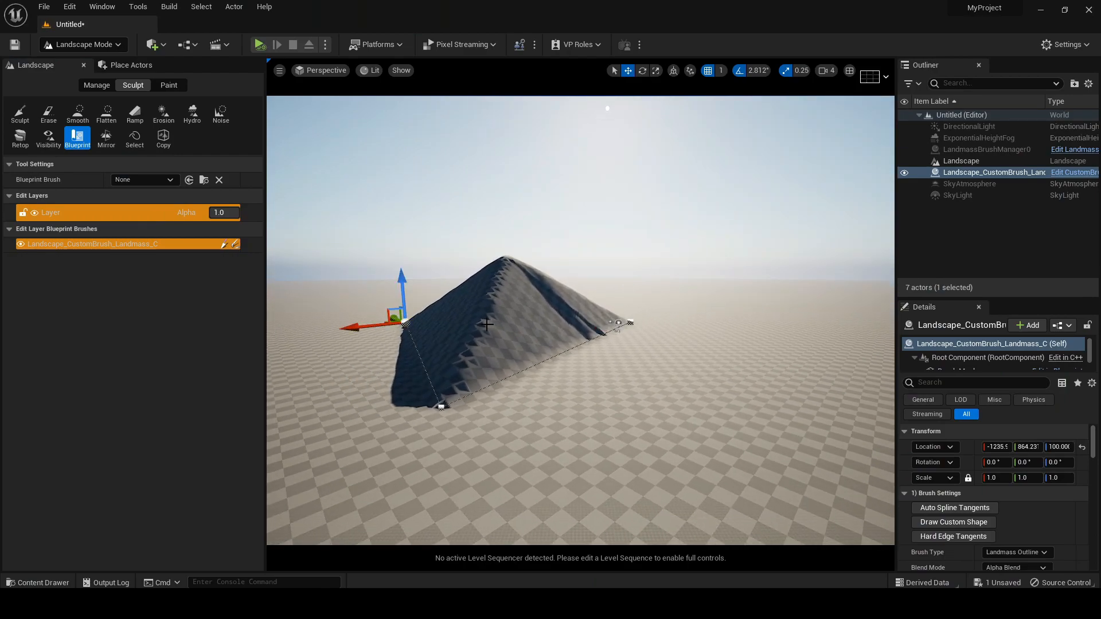
{"action": "right_click_drag", "start_coordinate": [487, 324], "coordinate": [454, 328]}
{"action": "left_click_drag", "start_coordinate": [466, 314], "coordinate": [306, 324]}
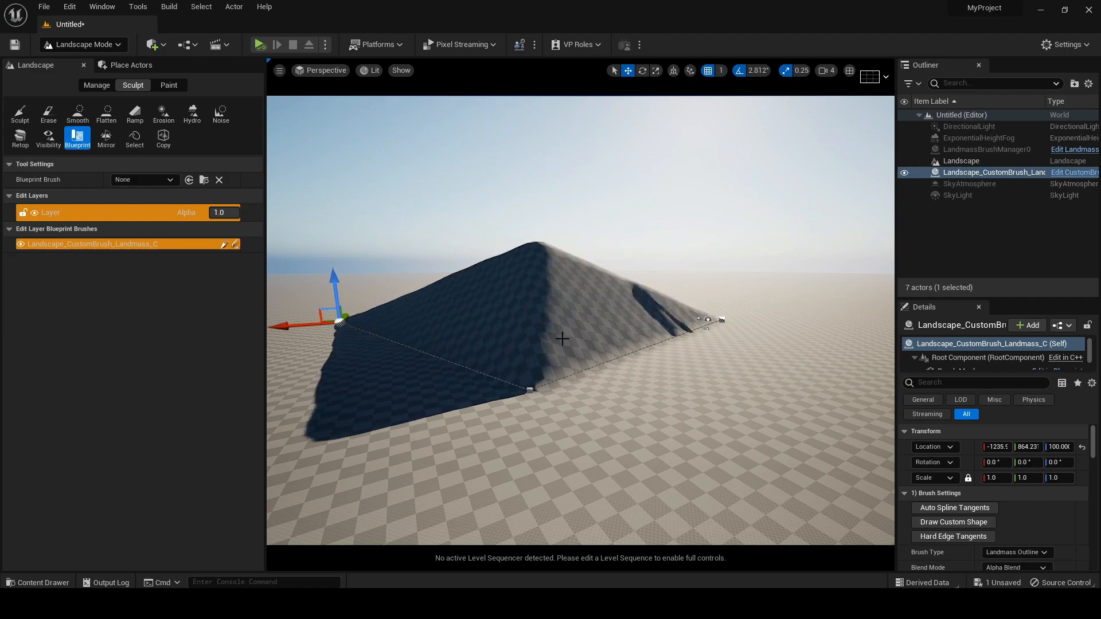
{"action": "right_click_drag", "start_coordinate": [474, 303], "coordinate": [412, 304]}
{"action": "left_click_drag", "start_coordinate": [488, 314], "coordinate": [267, 316]}
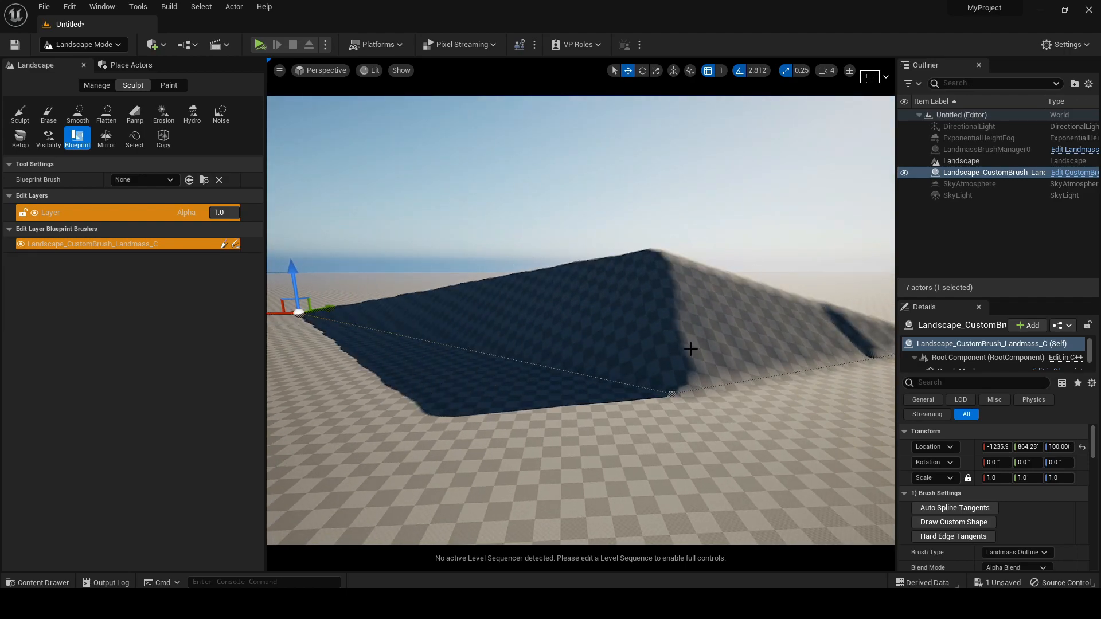
Add a spline point midway along the sunlit edge of the landmass outline
{"action": "right_click_drag", "start_coordinate": [602, 340], "coordinate": [735, 329]}
{"action": "left_click", "coordinate": [738, 340]}
{"action": "left_click_drag", "start_coordinate": [714, 343], "coordinate": [726, 291]}
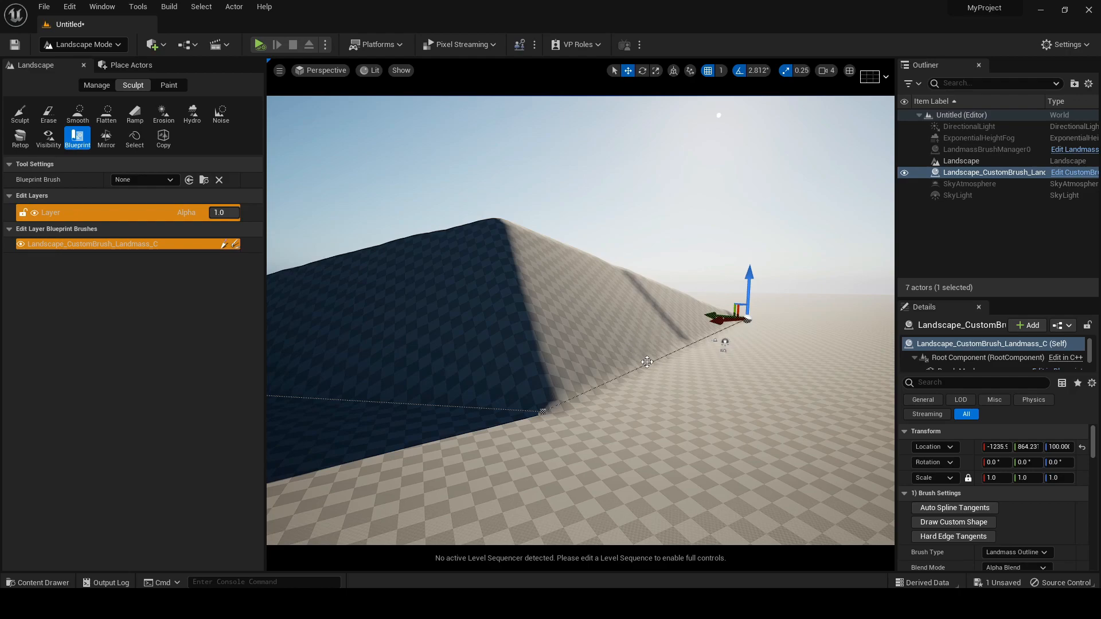
{"action": "right_click_drag", "start_coordinate": [647, 363], "coordinate": [651, 364]}
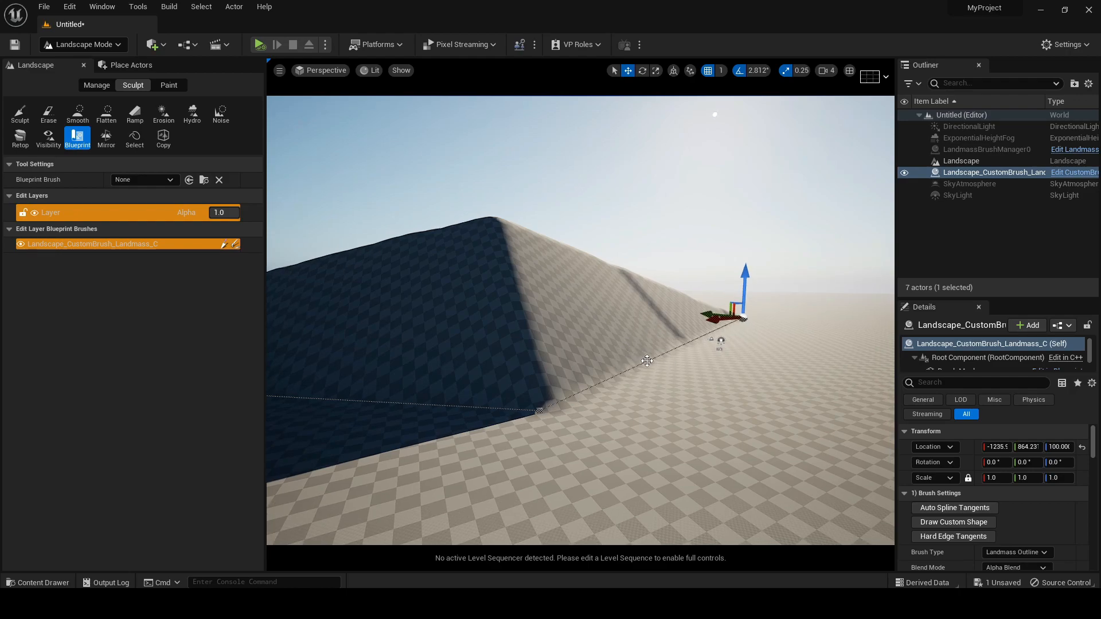
{"action": "right_click", "coordinate": [648, 360]}
{"action": "left_click", "coordinate": [676, 382]}
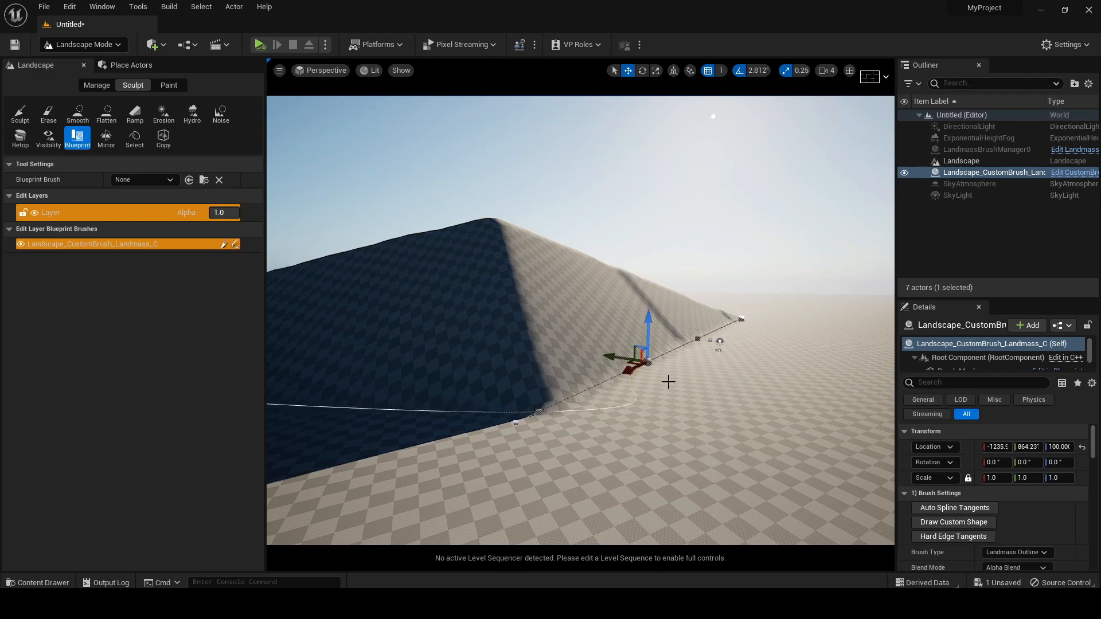
Reposition the new spline point and the near corner point of the landmass outline to reshape the hill's edge
{"action": "mouse_move", "coordinate": [620, 358]}
{"action": "left_mouse_down"}
{"action": "mouse_move", "coordinate": [553, 381]}
{"action": "mouse_move", "coordinate": [576, 356]}
{"action": "mouse_move", "coordinate": [684, 356]}
{"action": "mouse_move", "coordinate": [626, 363]}
{"action": "left_mouse_up"}
{"action": "left_click", "coordinate": [539, 412]}
{"action": "left_click_drag", "start_coordinate": [540, 396], "coordinate": [432, 396]}
{"action": "right_click_drag", "start_coordinate": [540, 396], "coordinate": [548, 394]}
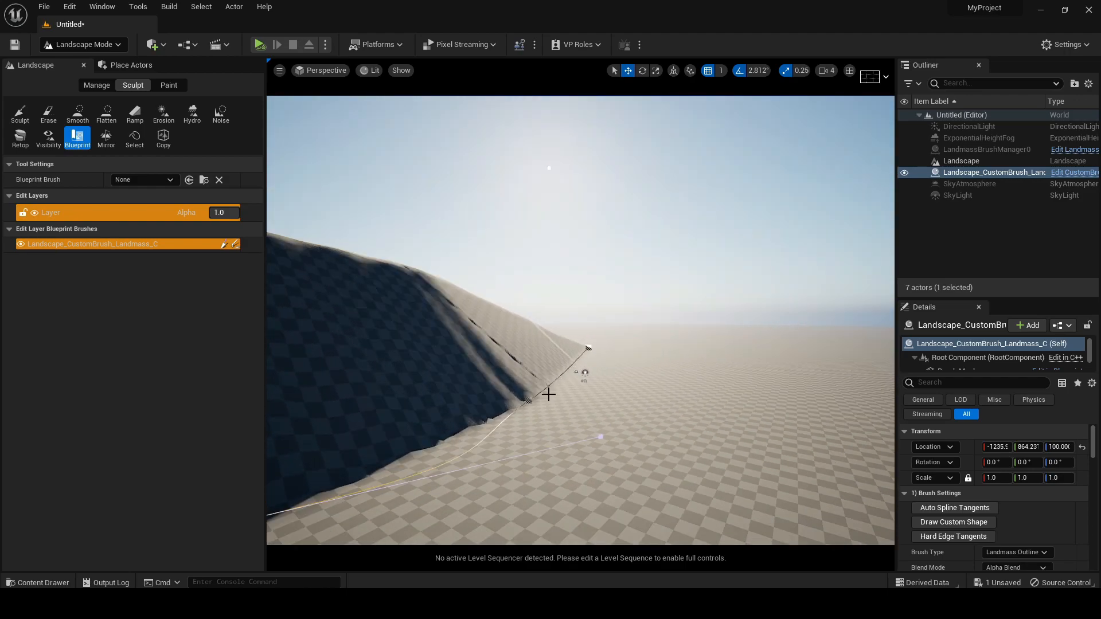
Rotate the sun so that its light falls on the shaded face of the hill
{"action": "key", "text": "ctrl+l"}
{"action": "right_click_drag", "start_coordinate": [614, 290], "coordinate": [642, 290]}
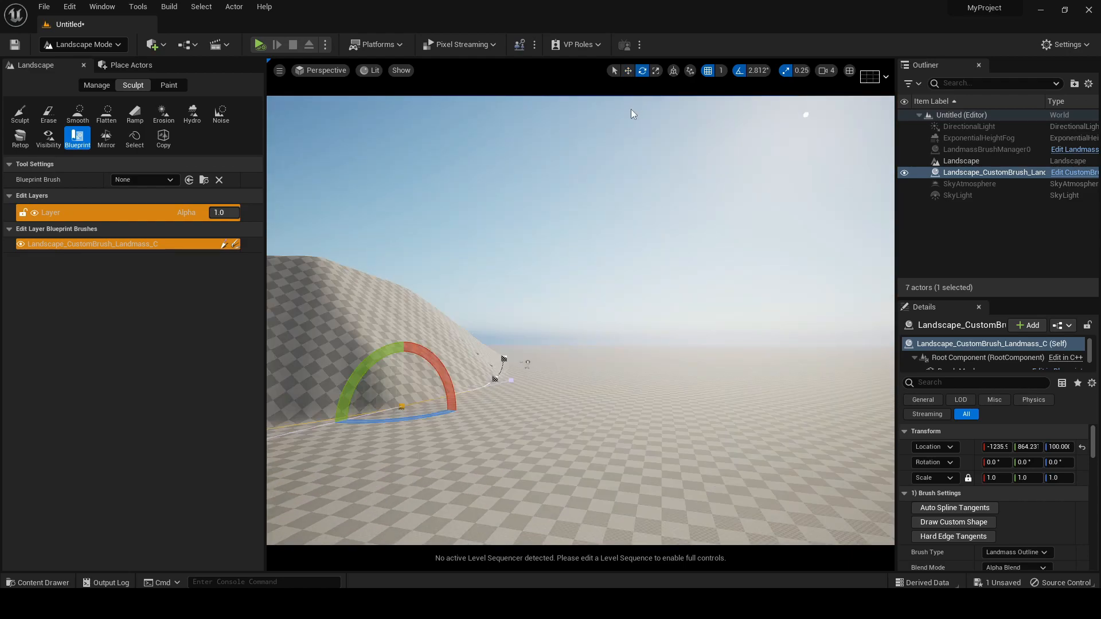
{"action": "right_click_drag", "start_coordinate": [547, 241], "coordinate": [516, 253]}
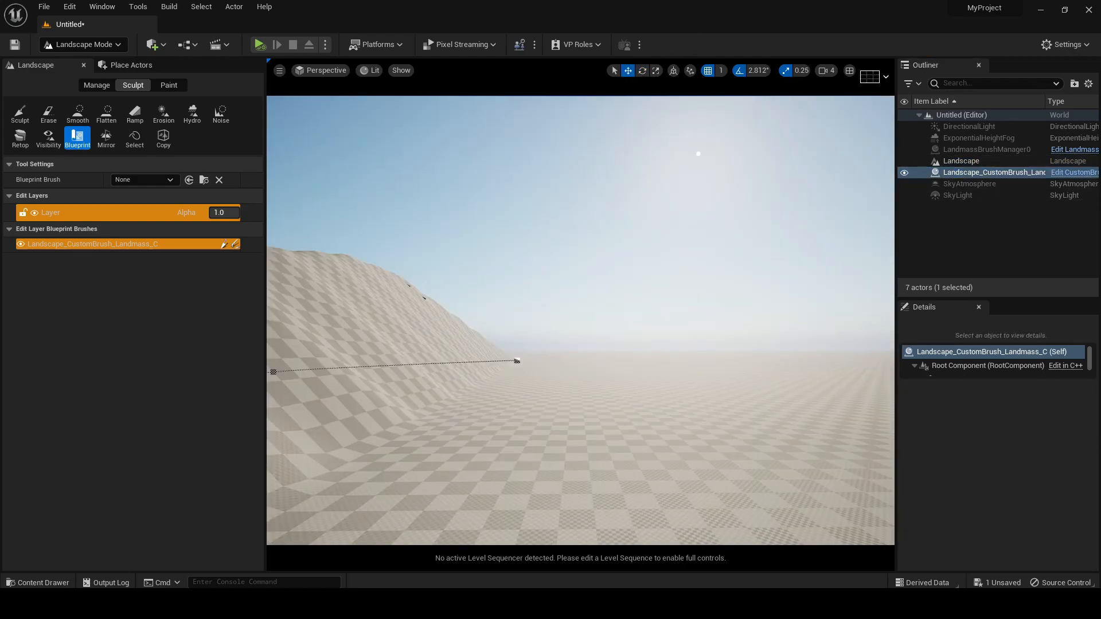
{"action": "mouse_move", "coordinate": [580, 321]}
{"action": "right_mouse_down"}
{"action": "mouse_move", "coordinate": [573, 312]}
{"action": "mouse_move", "coordinate": [584, 319]}
{"action": "right_mouse_up"}
{"action": "right_click_drag", "start_coordinate": [505, 363], "coordinate": [504, 362]}
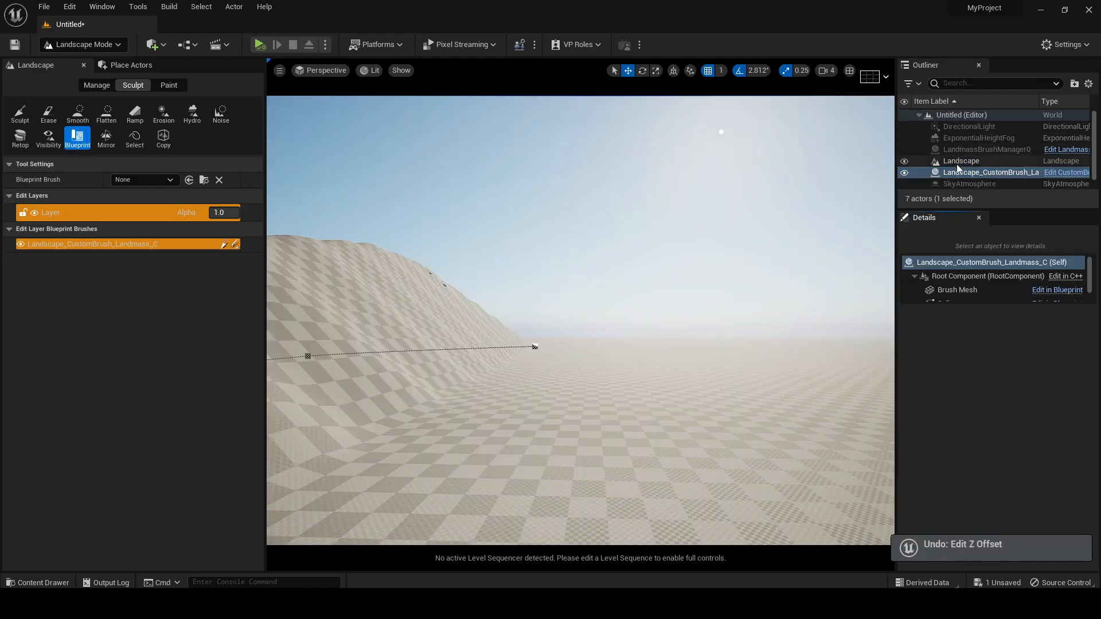
Reselect the Landmass brush and lower its Falloff Angle to about 28.12 for a gentler slope
{"action": "left_click", "coordinate": [957, 163]}
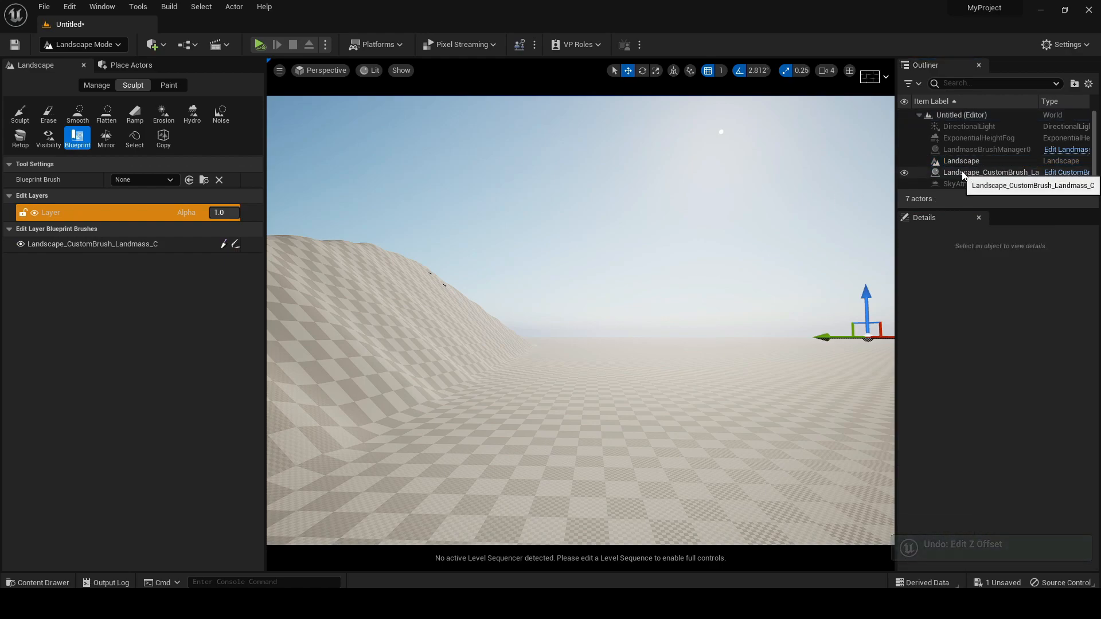
{"action": "left_click", "coordinate": [980, 173]}
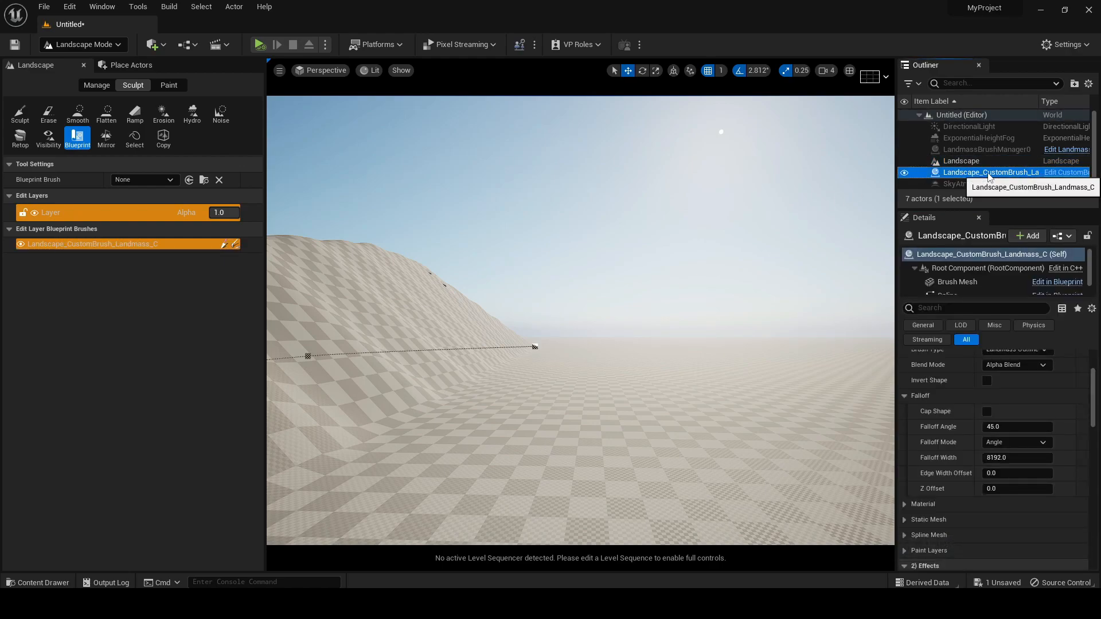
{"action": "scroll", "coordinate": [948, 425], "scroll_direction": "up", "scroll_amount": 4}
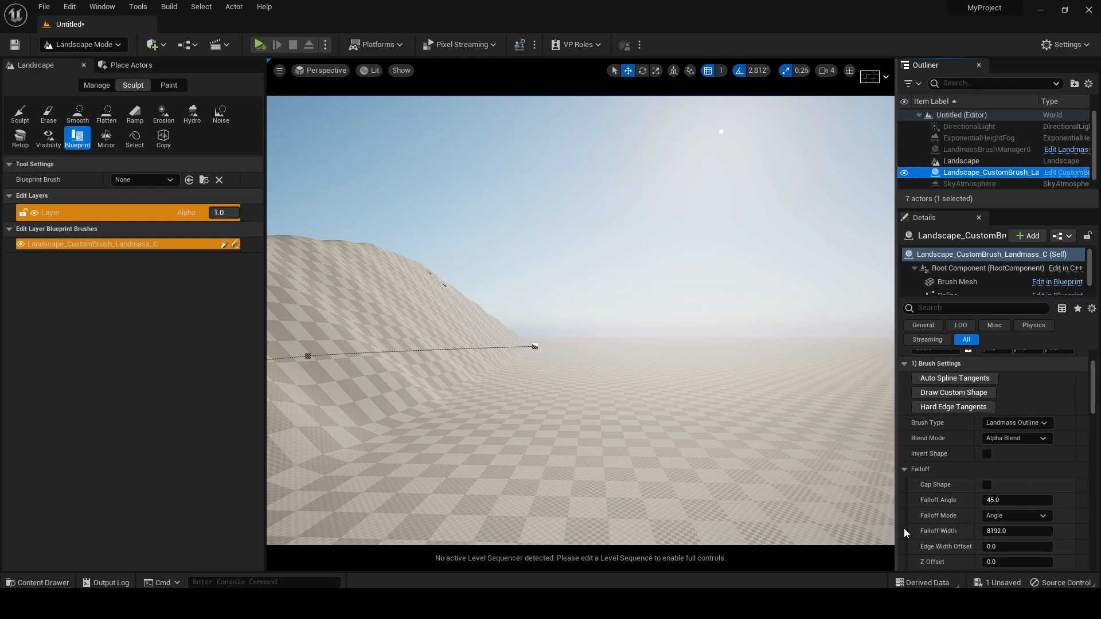
{"action": "scroll", "coordinate": [932, 512], "scroll_direction": "down", "scroll_amount": 3}
{"action": "left_click_drag", "start_coordinate": [1000, 447], "coordinate": [1038, 445]}
{"action": "right_click_drag", "start_coordinate": [604, 384], "coordinate": [622, 342]}
{"action": "right_click_drag", "start_coordinate": [346, 387], "coordinate": [346, 387]}
{"action": "right_click_drag", "start_coordinate": [439, 421], "coordinate": [439, 421]}
{"action": "mouse_move", "coordinate": [567, 423]}
{"action": "left_mouse_down"}
{"action": "mouse_move", "coordinate": [786, 105]}
{"action": "mouse_move", "coordinate": [568, 422]}
{"action": "left_mouse_up"}
Adjust the curl strength in the Landmass brush's Curl Noise effects to make the hill surface uneven
{"action": "scroll", "coordinate": [940, 482], "scroll_direction": "down", "scroll_amount": 5}
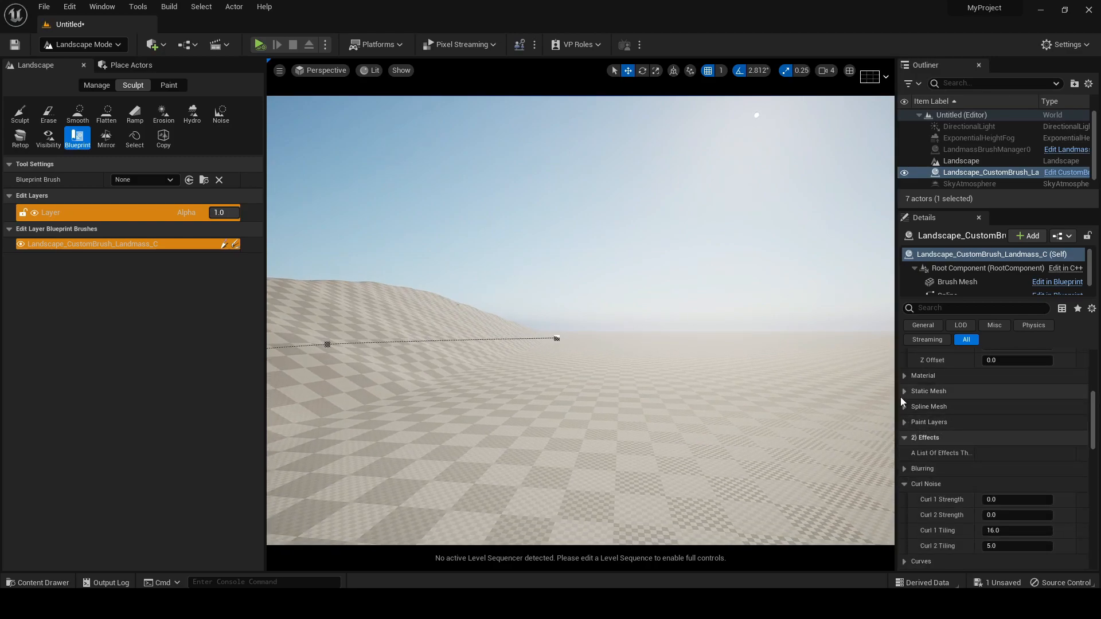
{"action": "left_click", "coordinate": [904, 406]}
{"action": "left_click", "coordinate": [904, 406]}
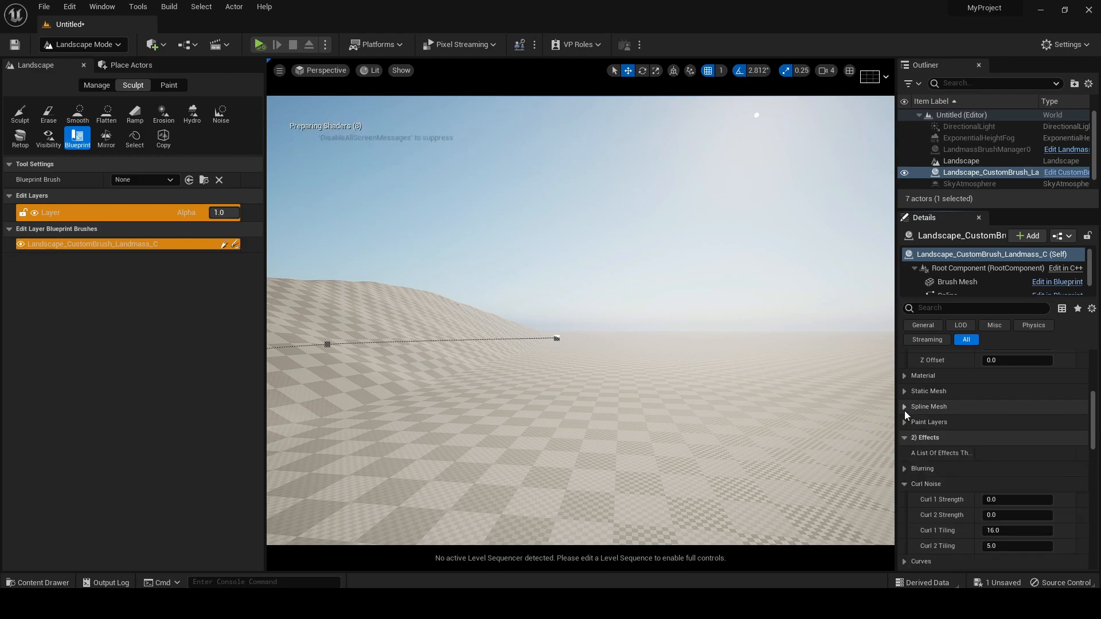
{"action": "scroll", "coordinate": [906, 480], "scroll_direction": "down", "scroll_amount": 1}
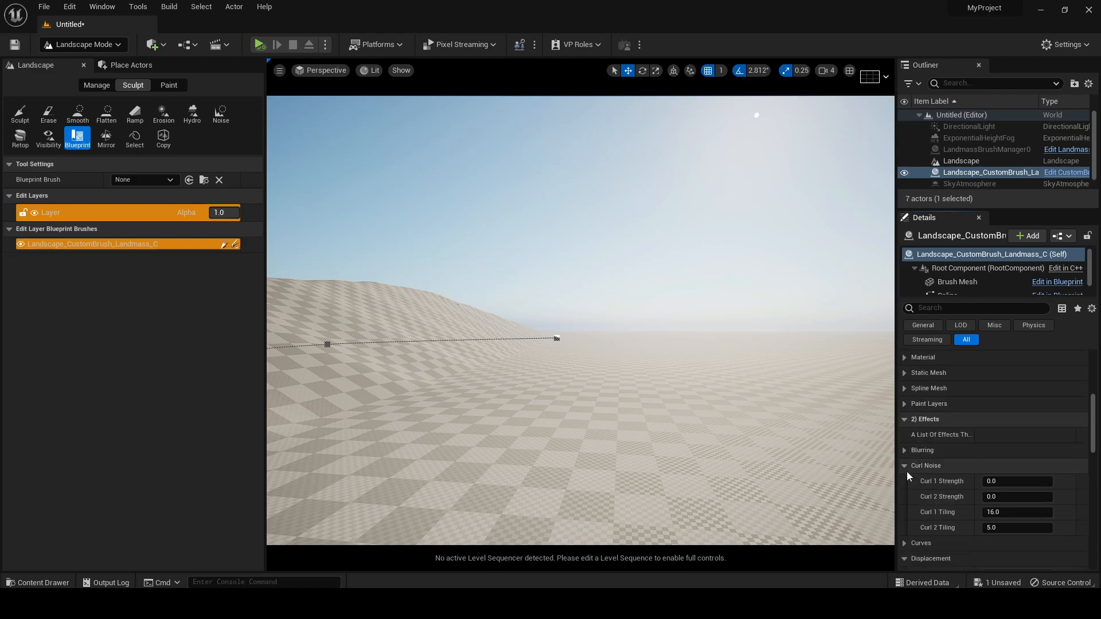
{"action": "left_click_drag", "start_coordinate": [996, 482], "coordinate": [1005, 497]}
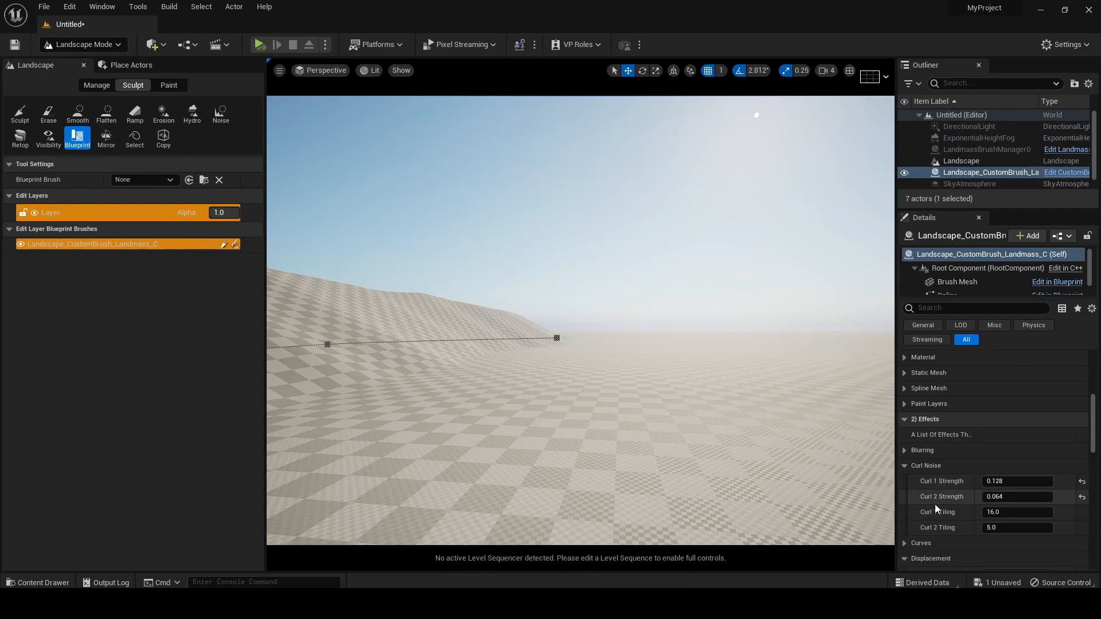
Return from the reference photo to Unreal Editor and set the Landmass brush effect value being adjusted to 1
{"action": "scroll", "coordinate": [923, 513], "scroll_direction": "down", "scroll_amount": 2}
{"action": "scroll", "coordinate": [913, 504], "scroll_direction": "down", "scroll_amount": 2}
{"action": "mouse_move", "coordinate": [993, 466]}
{"action": "left_mouse_down"}
{"action": "mouse_move", "coordinate": [1078, 466]}
{"action": "mouse_move", "coordinate": [999, 465]}
{"action": "mouse_move", "coordinate": [1008, 481]}
{"action": "mouse_move", "coordinate": [992, 480]}
{"action": "left_mouse_up"}
{"action": "left_click", "coordinate": [1038, 480]}
{"action": "type", "text": "1"}
{"action": "key", "text": "Return"}
Raise the Landmass brush's Z Offset to about 363.26
{"action": "right_click_drag", "start_coordinate": [451, 252], "coordinate": [465, 278]}
{"action": "scroll", "coordinate": [947, 410], "scroll_direction": "up", "scroll_amount": 7}
{"action": "left_click_drag", "start_coordinate": [1009, 508], "coordinate": [1026, 508]}
{"action": "mouse_move", "coordinate": [621, 364]}
{"action": "right_mouse_down"}
{"action": "mouse_move", "coordinate": [653, 367]}
{"action": "mouse_move", "coordinate": [620, 364]}
{"action": "mouse_move", "coordinate": [608, 395]}
{"action": "mouse_move", "coordinate": [682, 358]}
{"action": "mouse_move", "coordinate": [627, 385]}
{"action": "mouse_move", "coordinate": [621, 376]}
{"action": "right_mouse_up"}
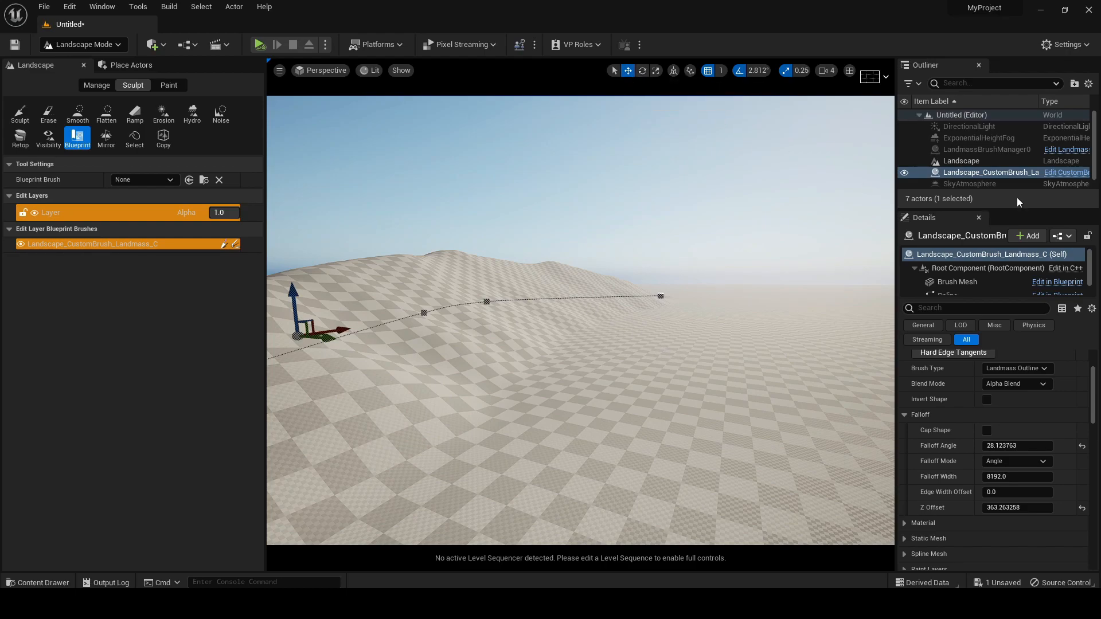
Duplicate the Landmass brush and pull the copy away from the original hill
{"action": "left_click", "coordinate": [969, 162]}
{"action": "left_click", "coordinate": [979, 173]}
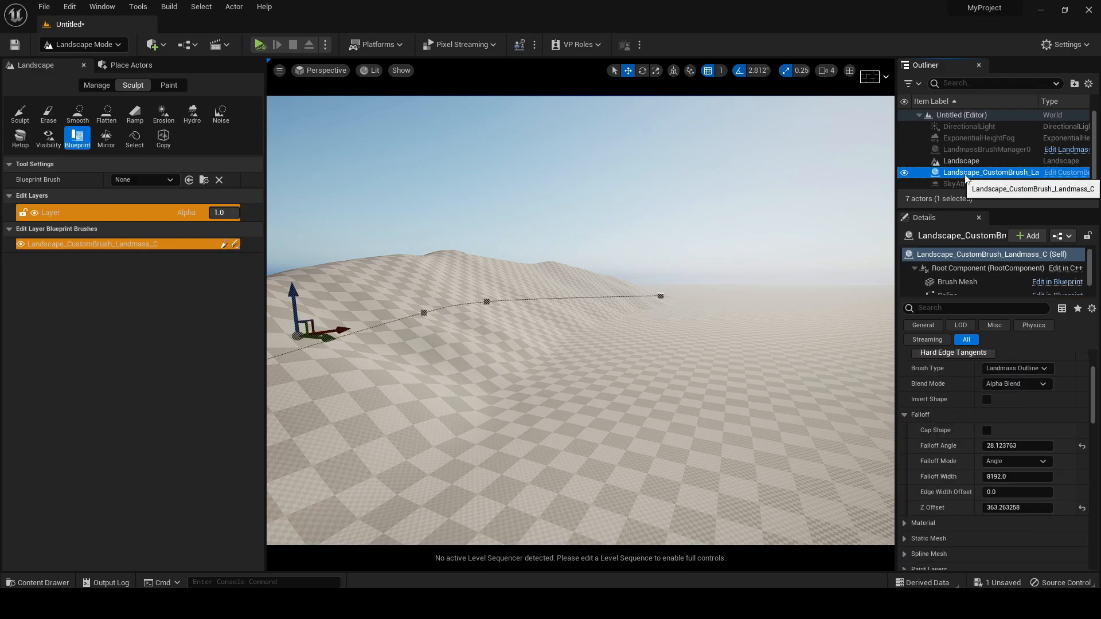
{"action": "right_click_drag", "start_coordinate": [475, 344], "coordinate": [509, 325]}
{"action": "scroll", "coordinate": [487, 319], "scroll_direction": "down", "scroll_amount": 6}
{"action": "scroll", "coordinate": [525, 320], "scroll_direction": "up", "scroll_amount": 4}
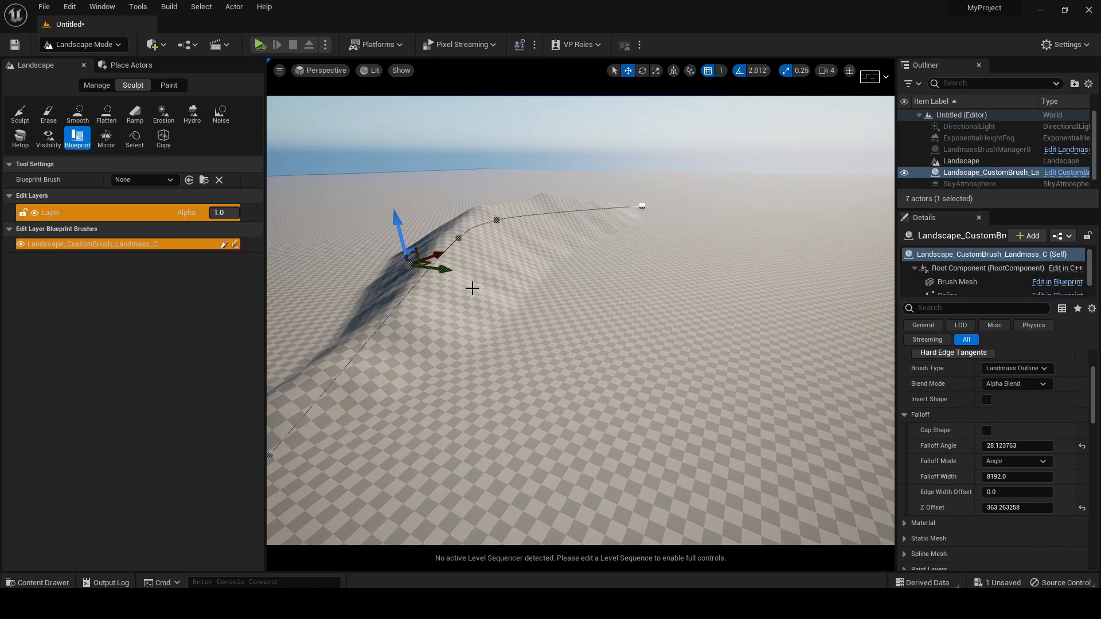
{"action": "mouse_move", "coordinate": [432, 270]}
{"action": "left_mouse_down", "text": "alt"}
{"action": "mouse_move", "coordinate": [536, 305]}
{"action": "mouse_move", "coordinate": [693, 317]}
{"action": "mouse_move", "coordinate": [576, 308]}
{"action": "mouse_move", "coordinate": [654, 337]}
{"action": "left_mouse_up", "text": "alt"}
Rotate the duplicated brush and move it outward so its hill forms the opposite side of the valley
{"action": "left_click", "coordinate": [642, 70]}
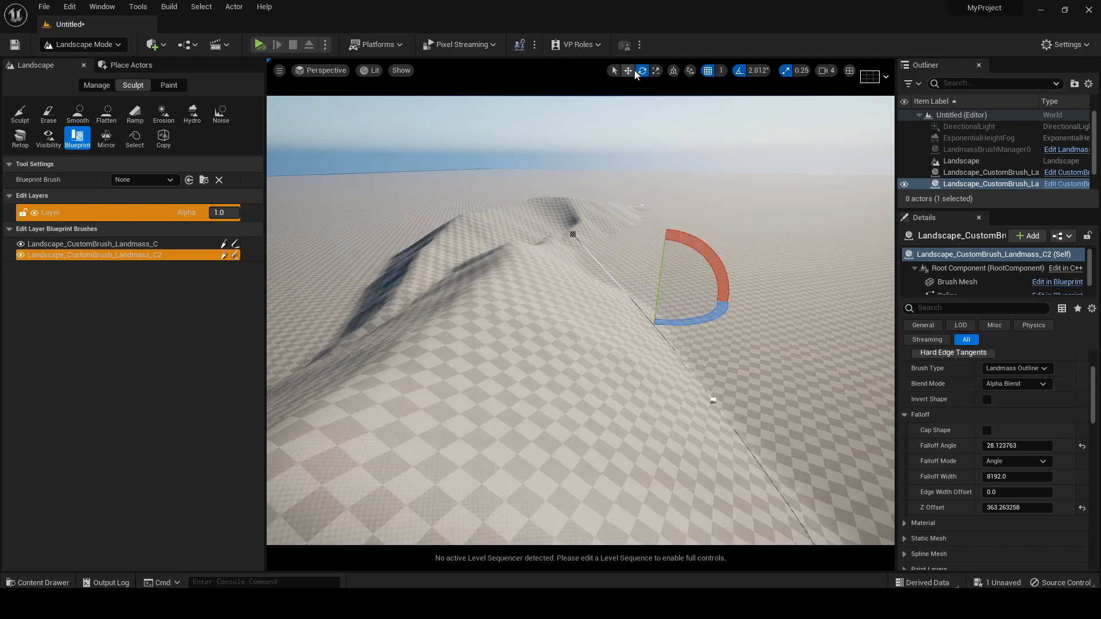
{"action": "left_click", "coordinate": [629, 71]}
{"action": "mouse_move", "coordinate": [635, 293]}
{"action": "left_mouse_down"}
{"action": "mouse_move", "coordinate": [675, 220]}
{"action": "mouse_move", "coordinate": [671, 235]}
{"action": "mouse_move", "coordinate": [735, 231]}
{"action": "left_mouse_up"}
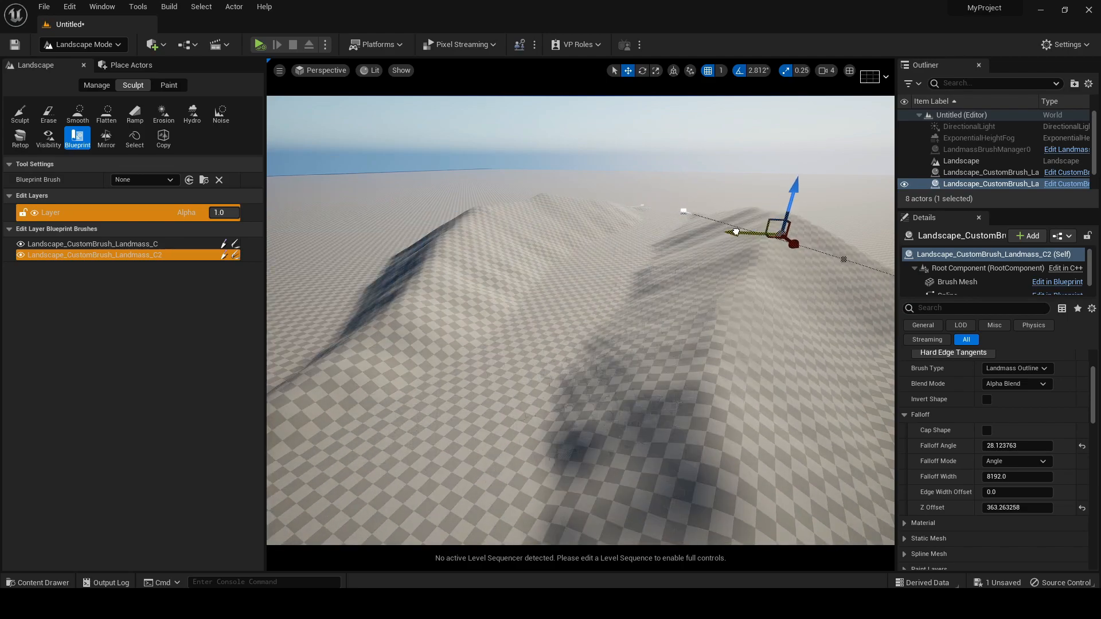
{"action": "right_click_drag", "start_coordinate": [599, 240], "coordinate": [599, 241]}
{"action": "right_click_drag", "start_coordinate": [548, 365], "coordinate": [542, 378]}
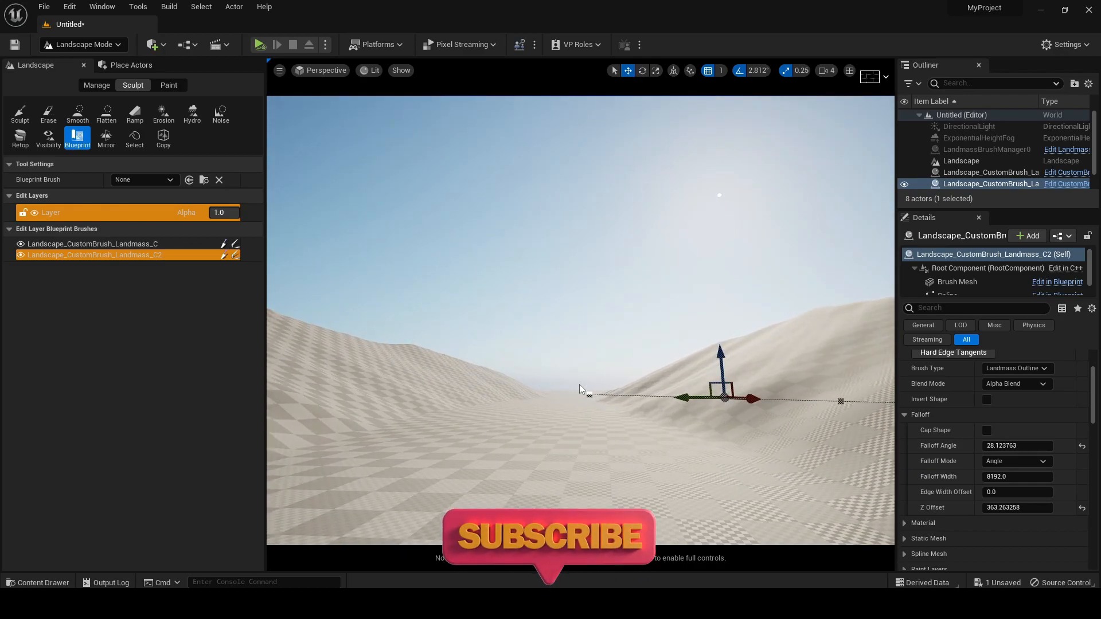
Set the Falloff Angle to about 34.37 on the duplicated brush and about 31.92 on the original Landmass brush
{"action": "left_click_drag", "start_coordinate": [1021, 447], "coordinate": [1033, 445]}
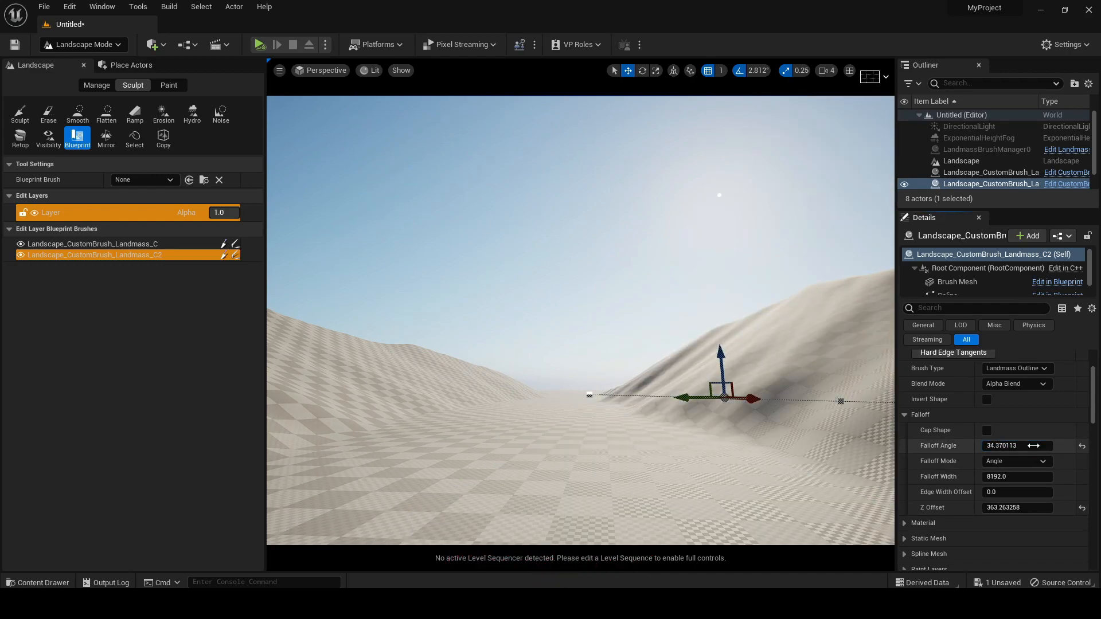
{"action": "left_click", "coordinate": [974, 172]}
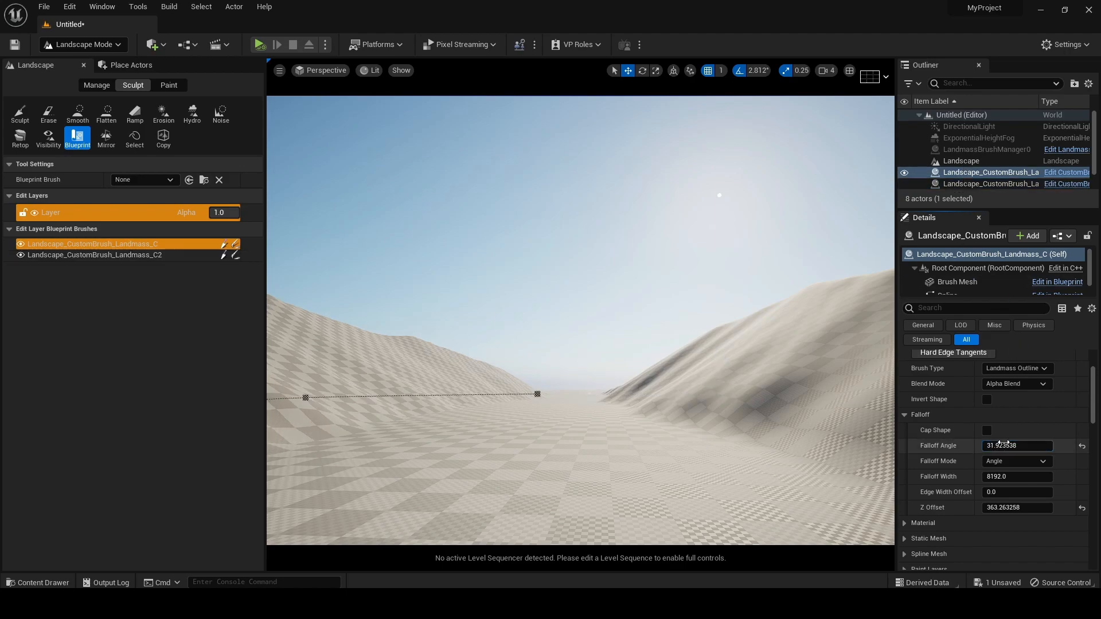
{"action": "scroll", "coordinate": [780, 194], "scroll_direction": "down", "scroll_amount": 6}
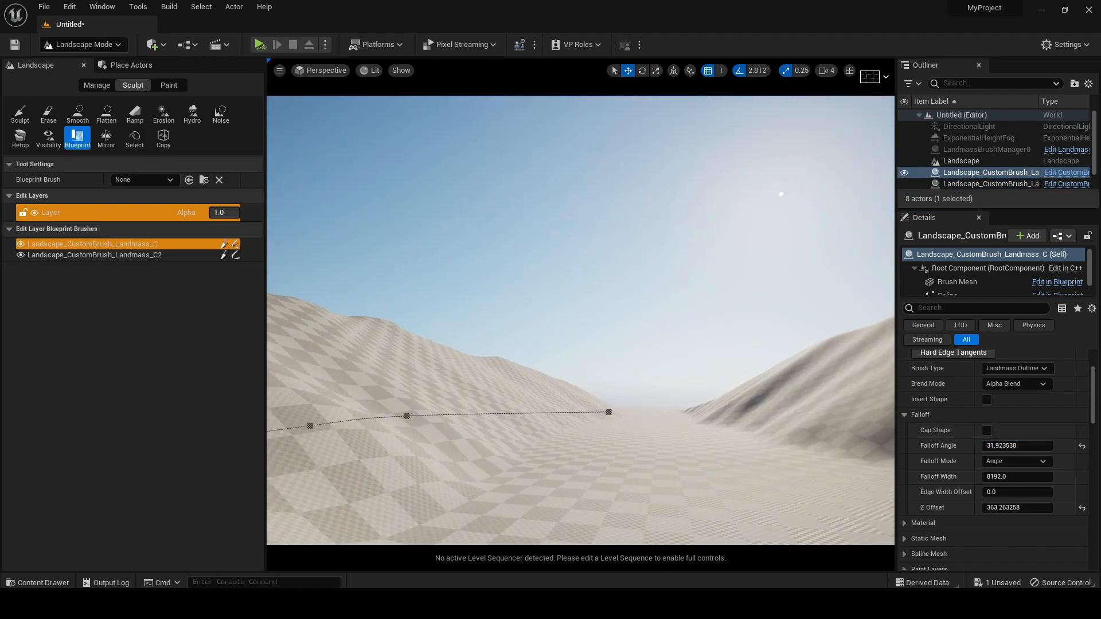
{"action": "right_click_drag", "start_coordinate": [683, 270], "coordinate": [683, 292]}
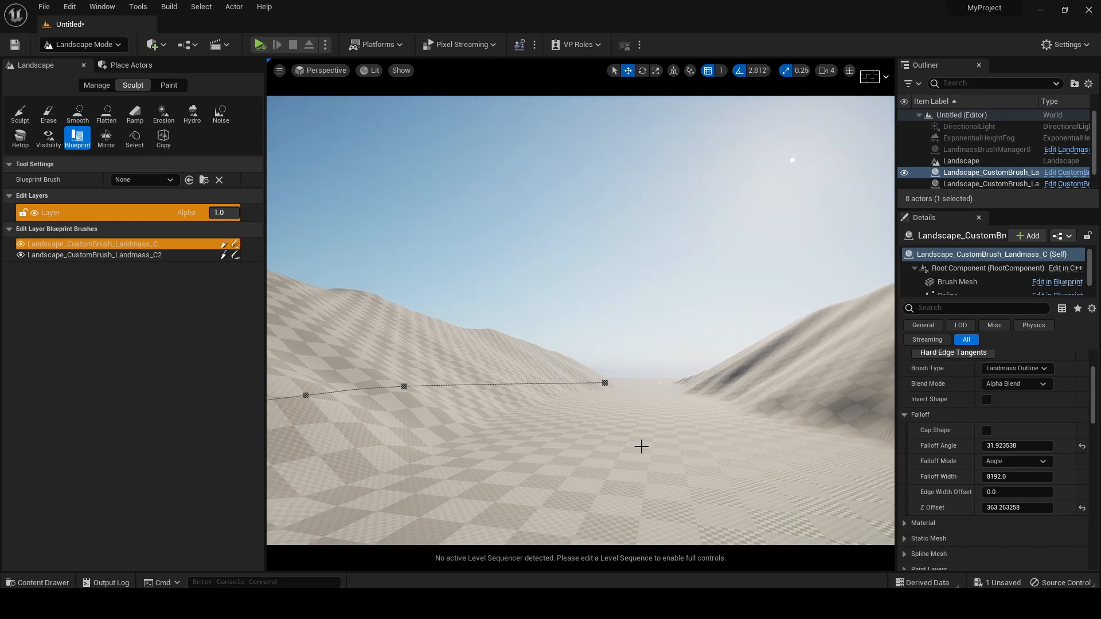
{"action": "left_click", "coordinate": [393, 160]}
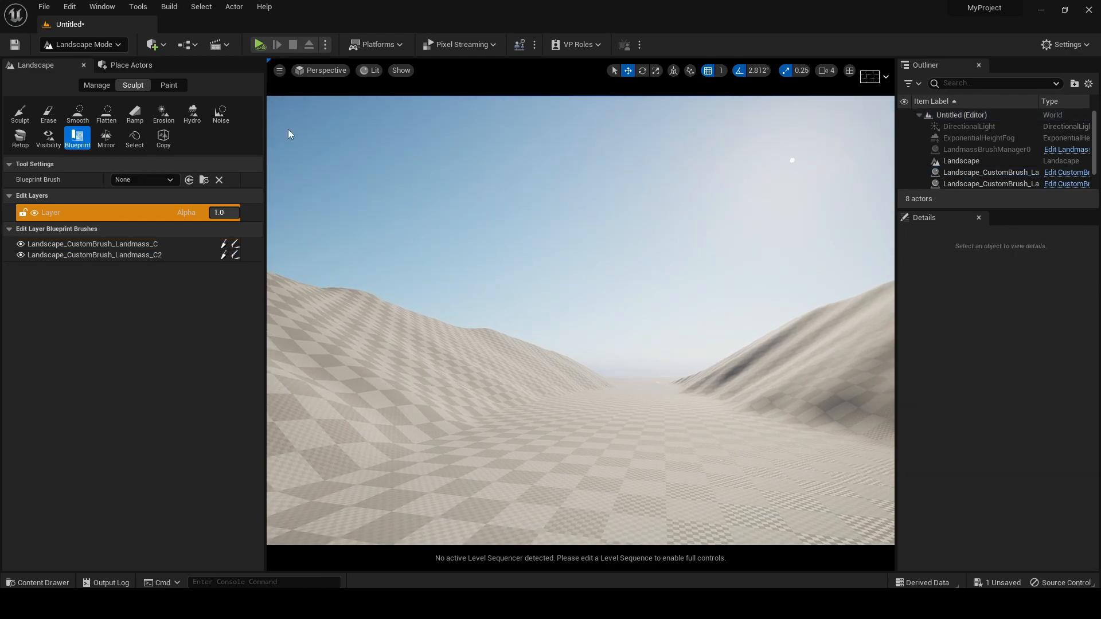
Switch to Selection mode and dock the Content Browser in the editor layout
{"action": "left_click", "coordinate": [66, 44]}
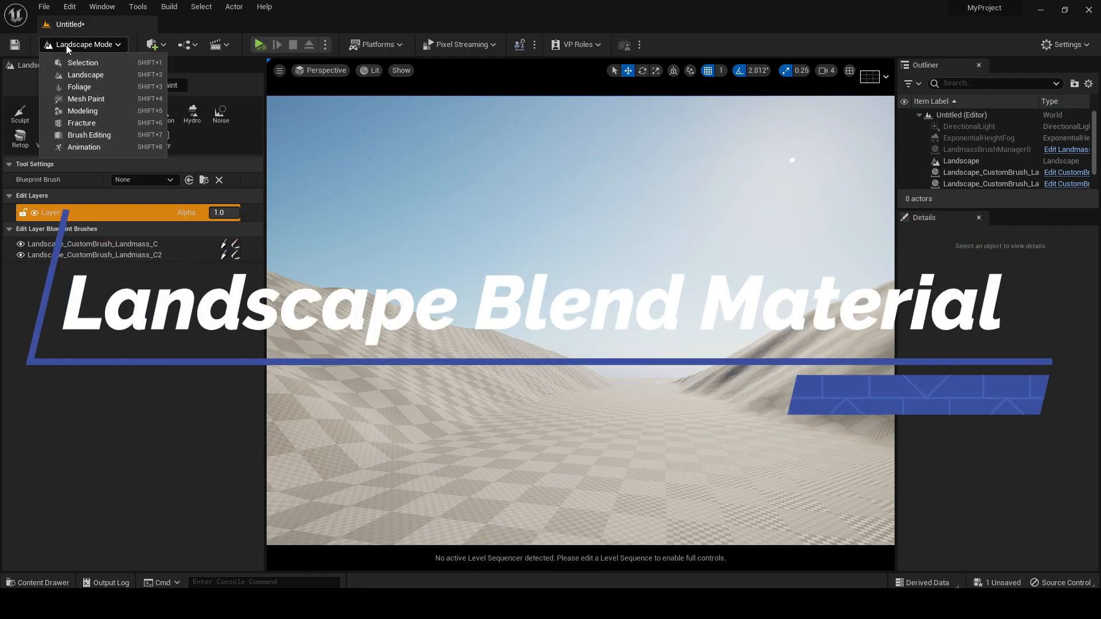
{"action": "left_click", "coordinate": [70, 61]}
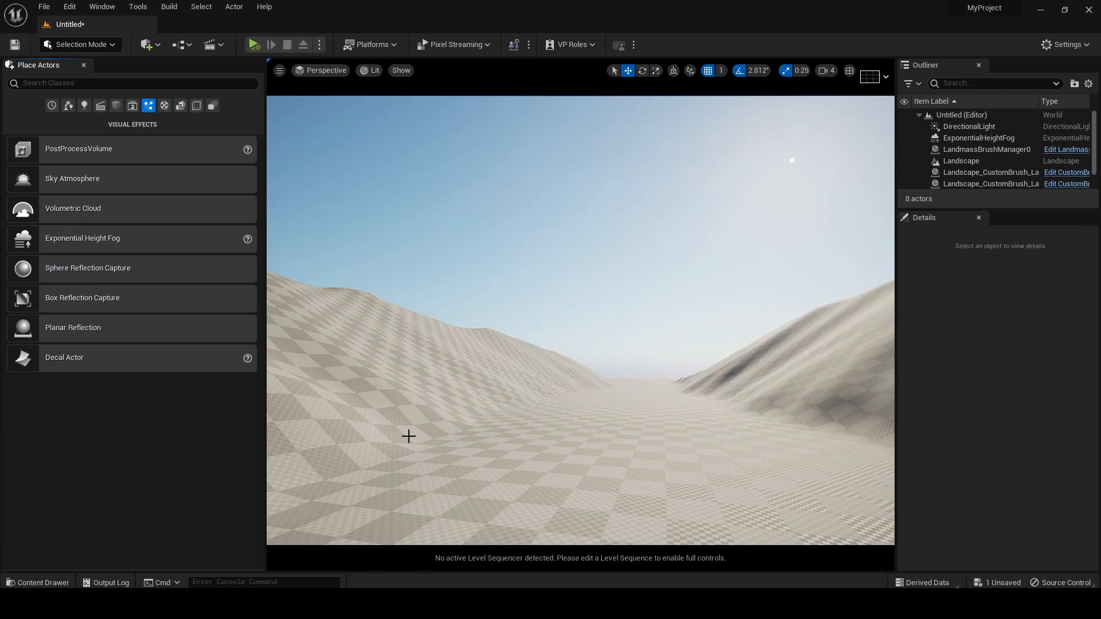
{"action": "left_click", "coordinate": [27, 583]}
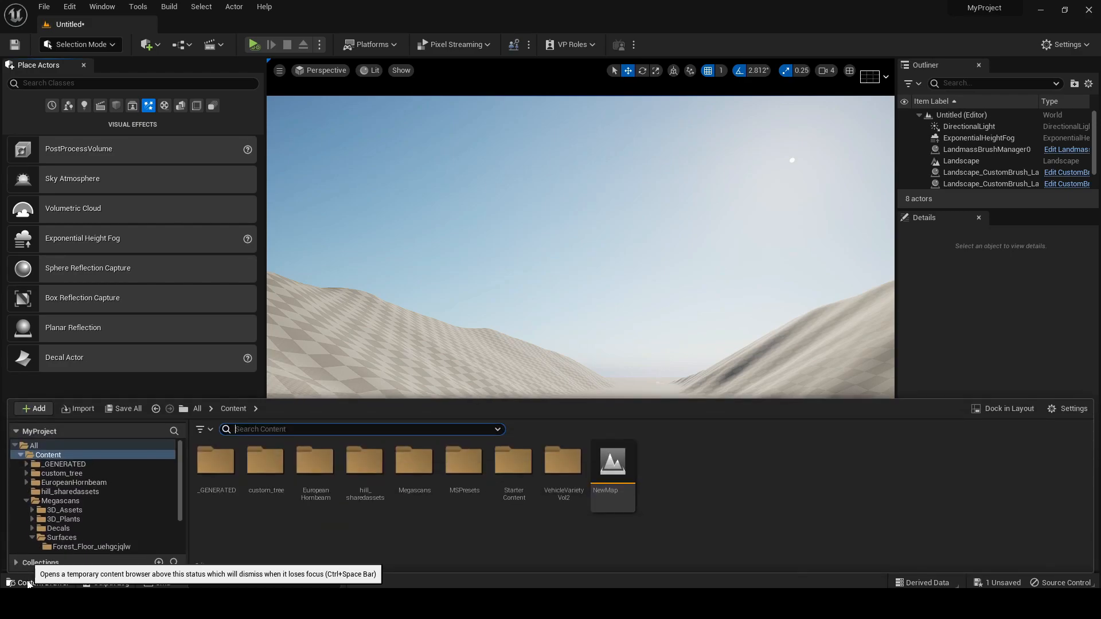
{"action": "left_click", "coordinate": [400, 338]}
{"action": "key", "text": "ctrl+space"}
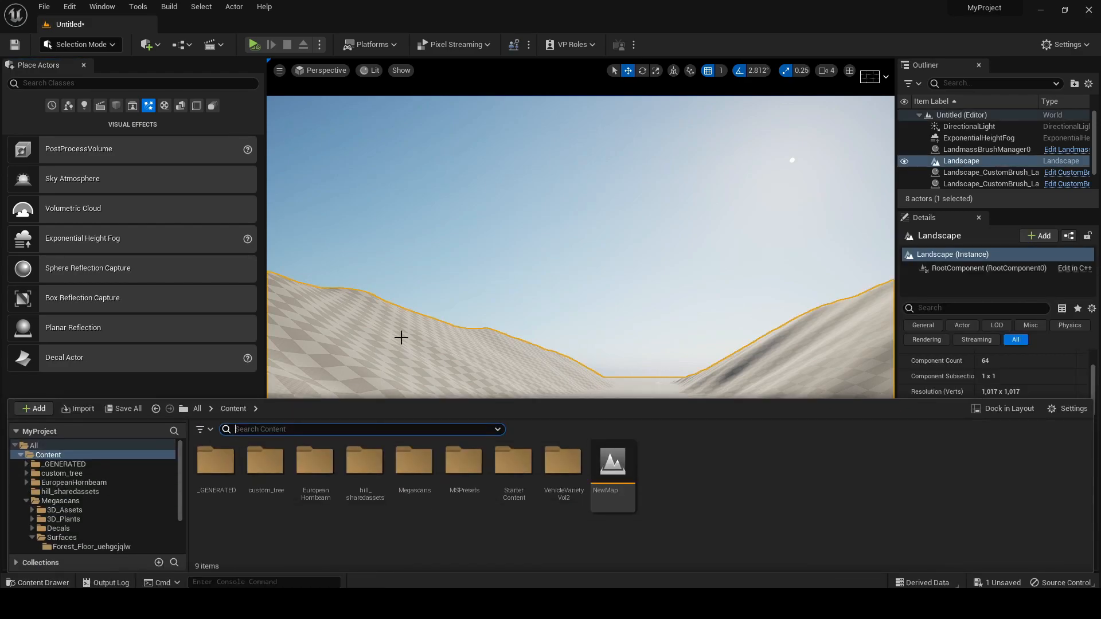
{"action": "left_click", "coordinate": [1005, 409]}
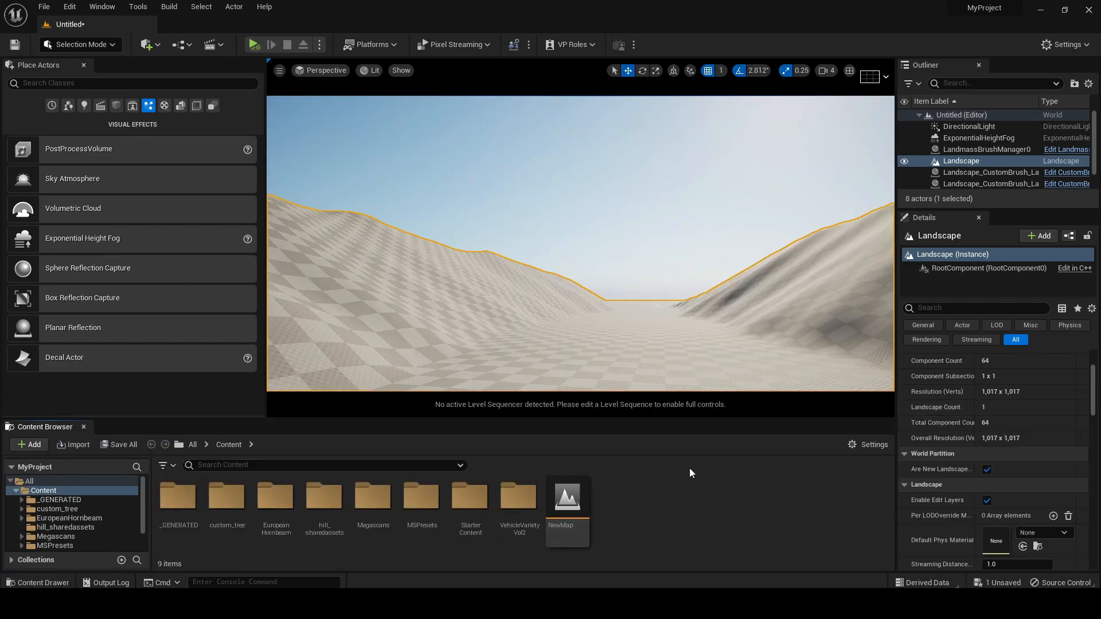
{"action": "mouse_move", "coordinate": [678, 419]}
{"action": "left_mouse_down"}
{"action": "mouse_move", "coordinate": [686, 368]}
{"action": "mouse_move", "coordinate": [686, 417]}
{"action": "left_mouse_up"}
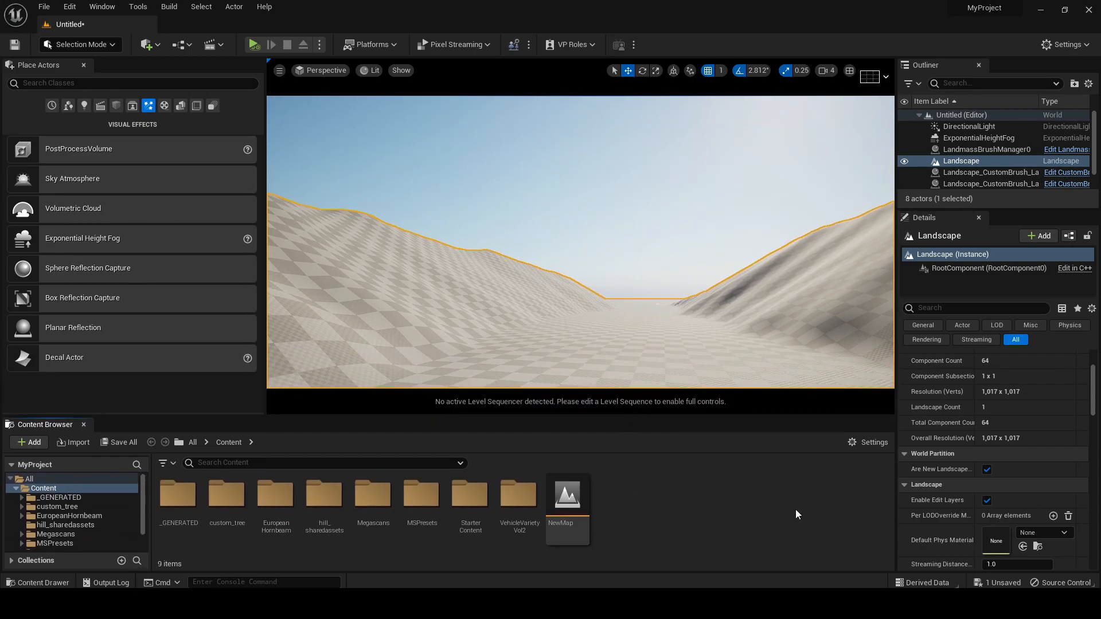
Open Quixel Bridge and browse the surfaces to the Ground category's Forest section
{"action": "left_click", "coordinate": [148, 45]}
{"action": "left_click", "coordinate": [176, 90]}
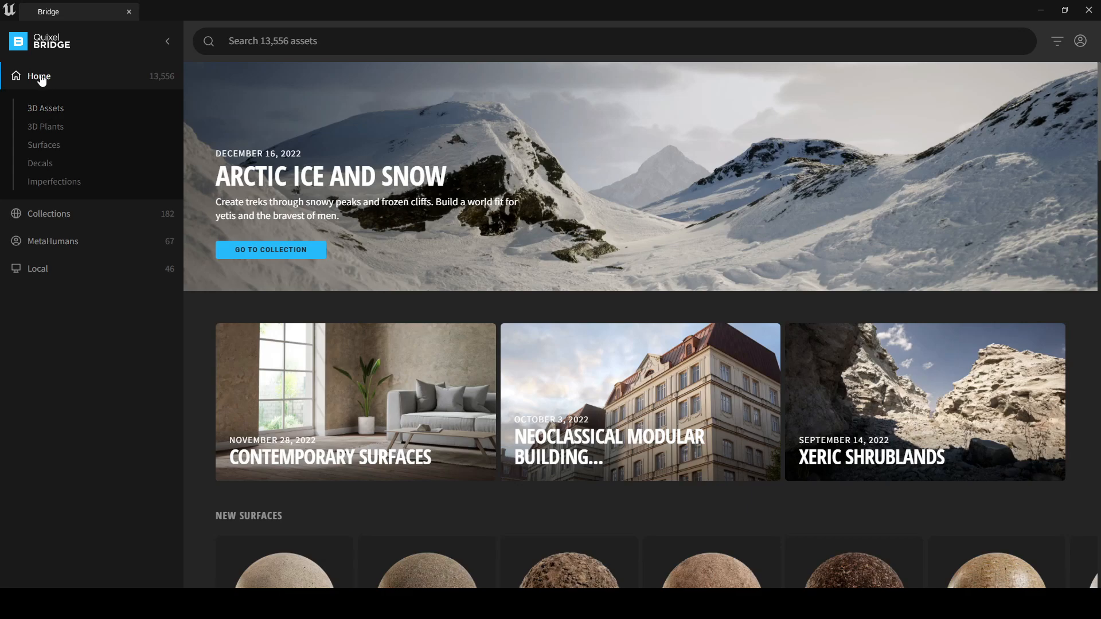
{"action": "left_click", "coordinate": [43, 147]}
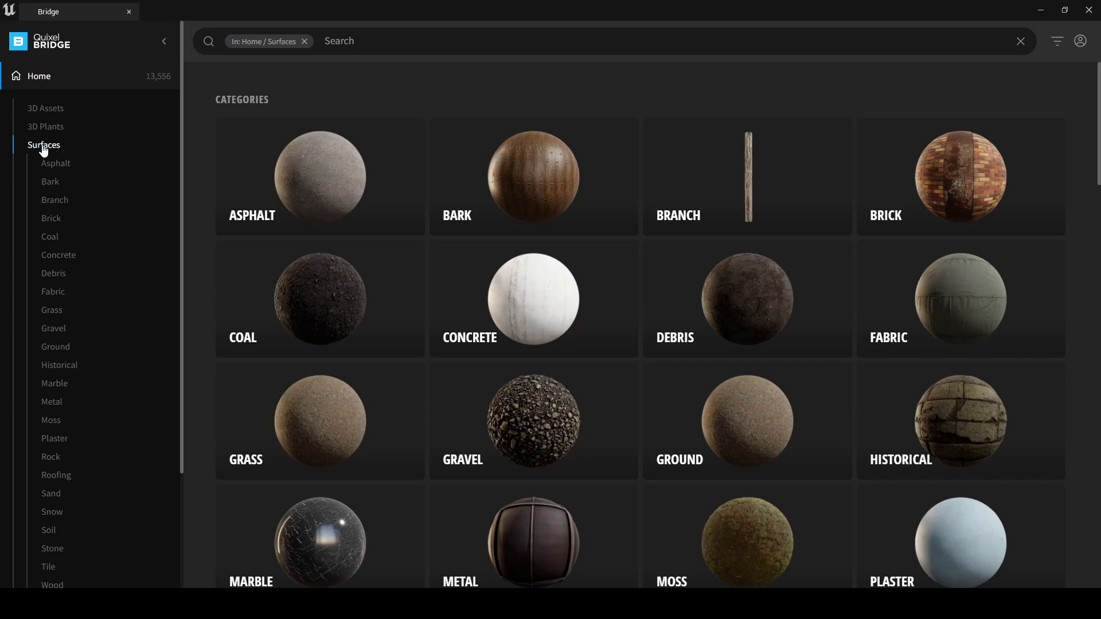
{"action": "scroll", "coordinate": [659, 309], "scroll_direction": "down", "scroll_amount": 3}
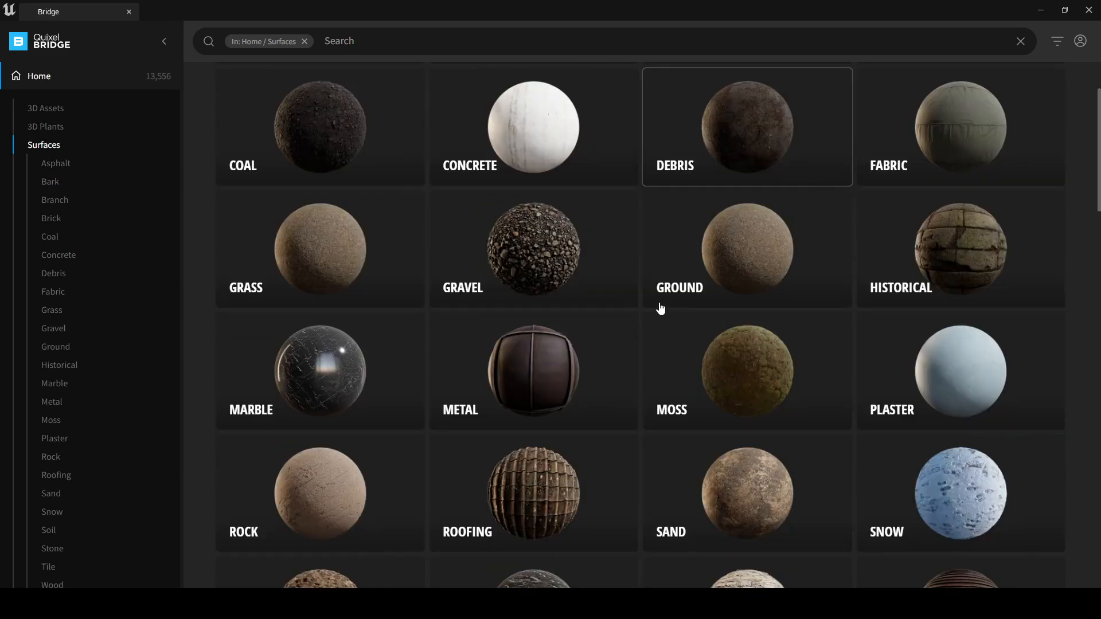
{"action": "scroll", "coordinate": [762, 383], "scroll_direction": "down", "scroll_amount": 3}
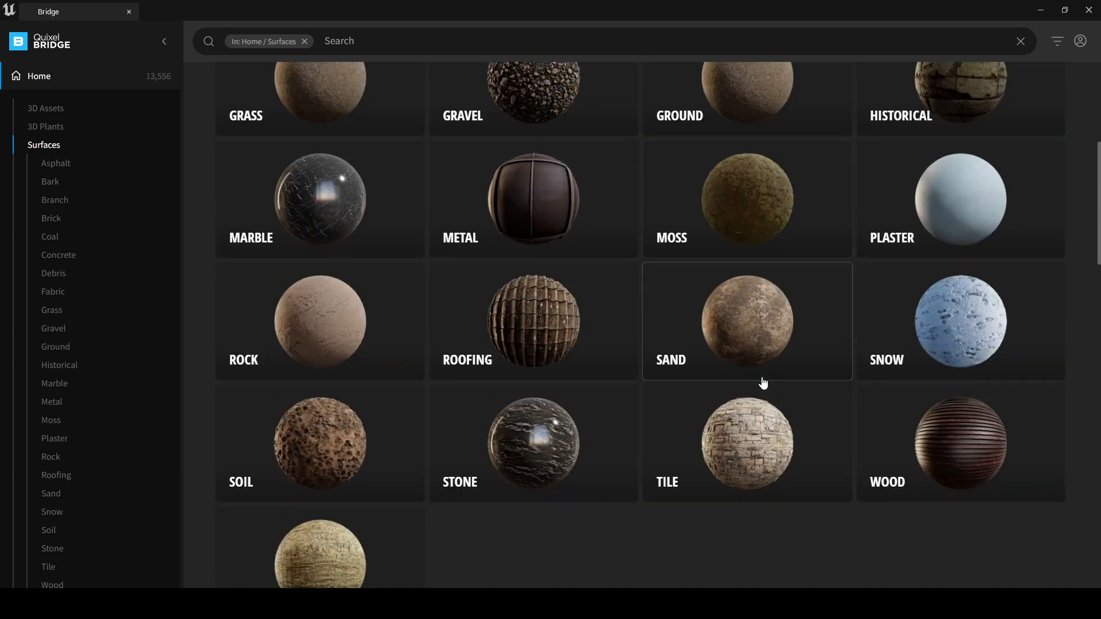
{"action": "scroll", "coordinate": [753, 336], "scroll_direction": "up", "scroll_amount": 2}
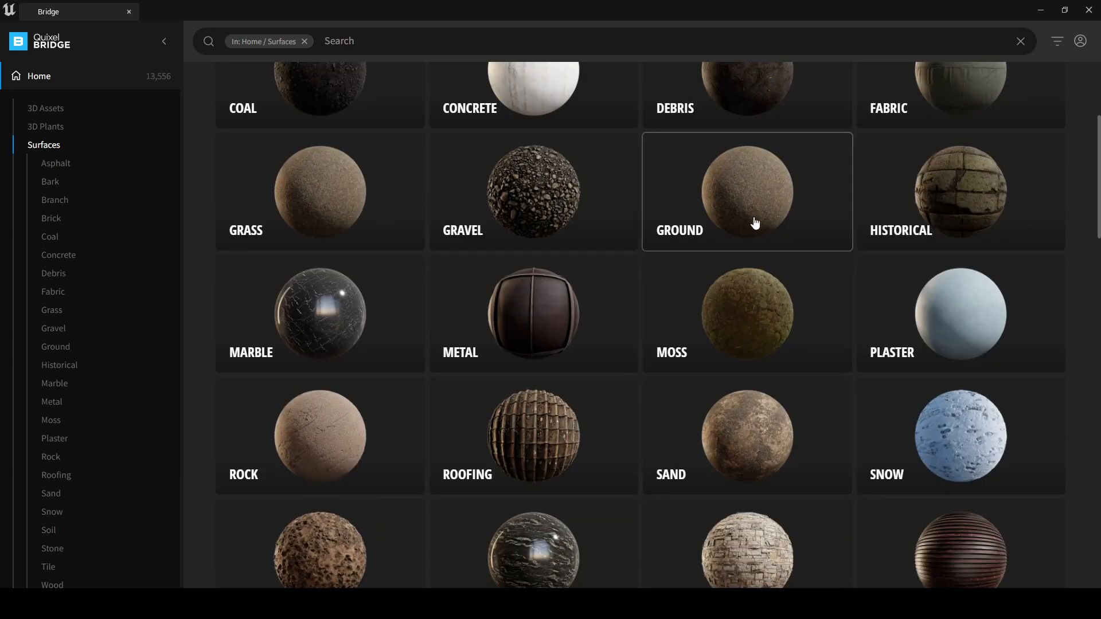
{"action": "left_click", "coordinate": [746, 190]}
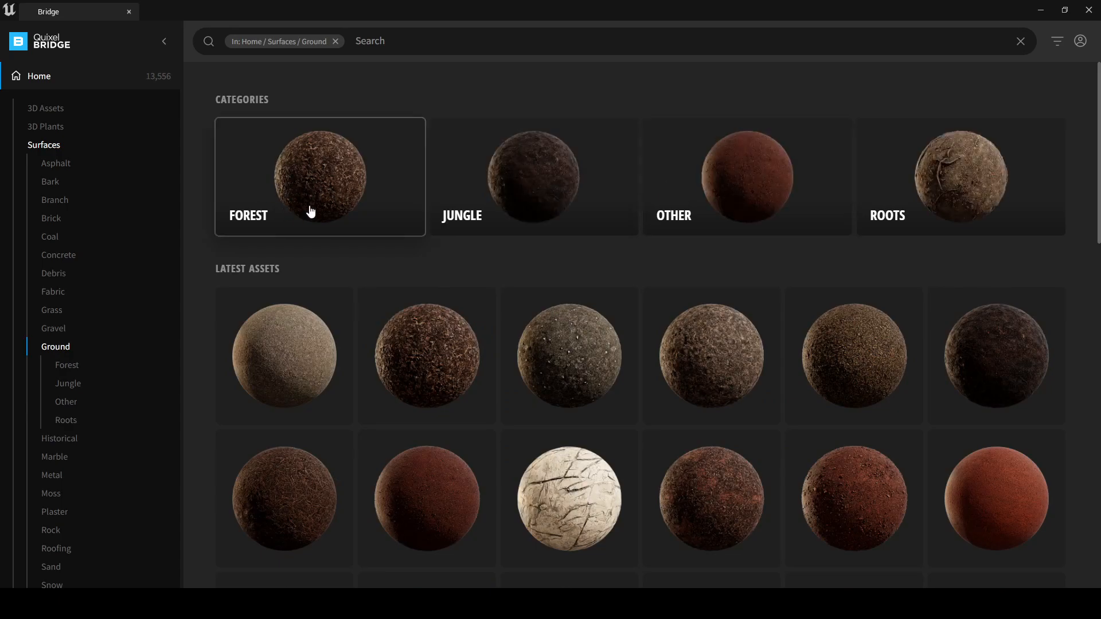
{"action": "left_click", "coordinate": [282, 171]}
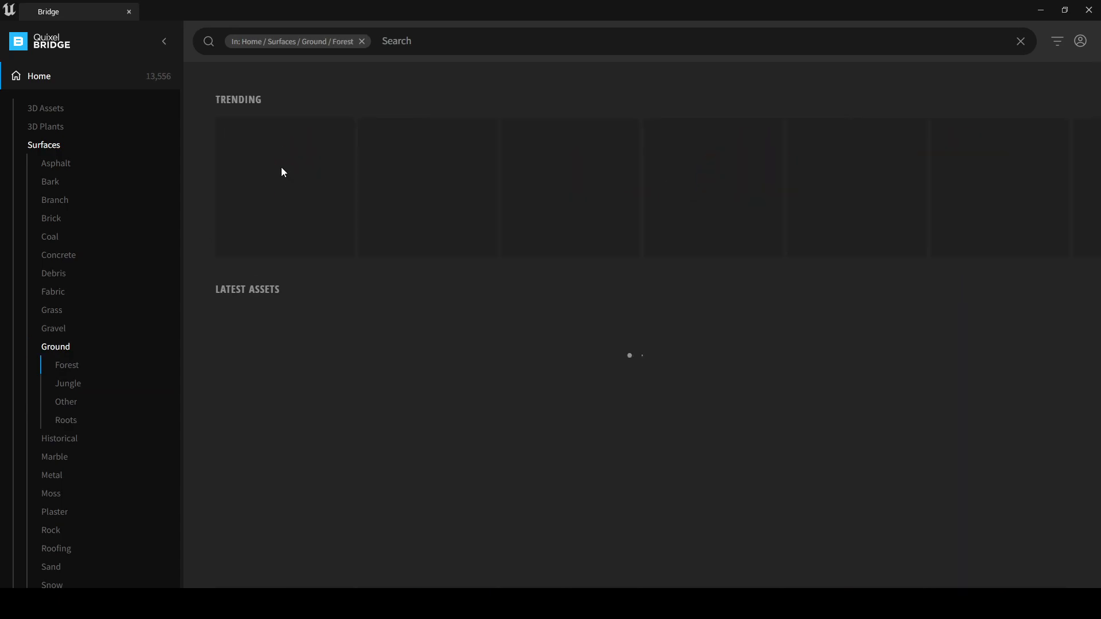
Look through the Forest ground surfaces in Bridge for suitable ground materials
{"action": "scroll", "coordinate": [473, 293], "scroll_direction": "down", "scroll_amount": 3}
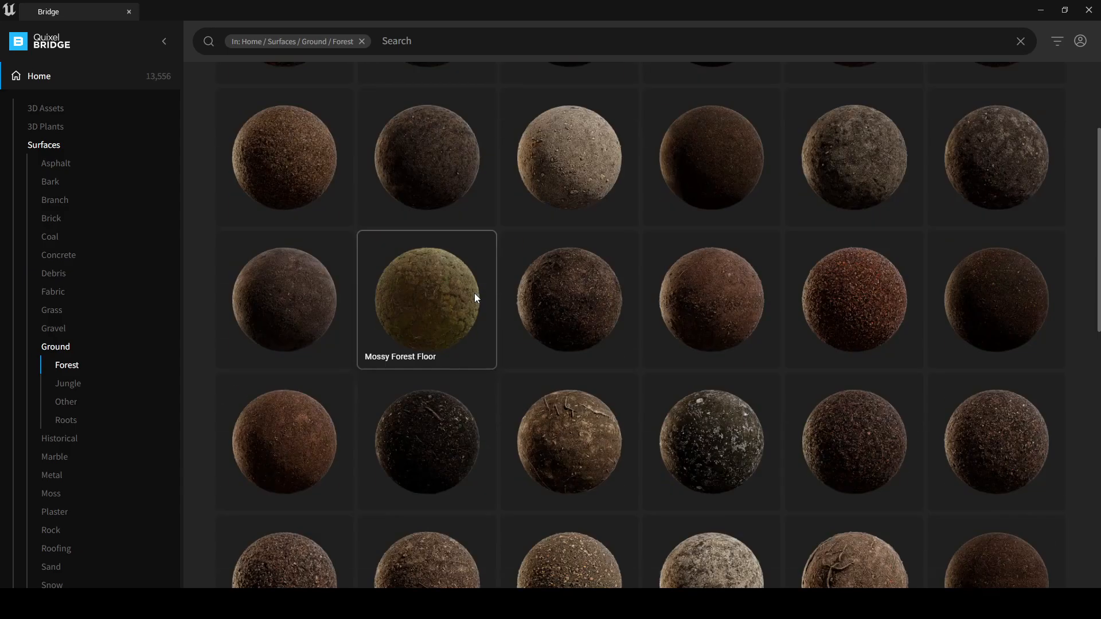
{"action": "scroll", "coordinate": [474, 294], "scroll_direction": "down", "scroll_amount": 3}
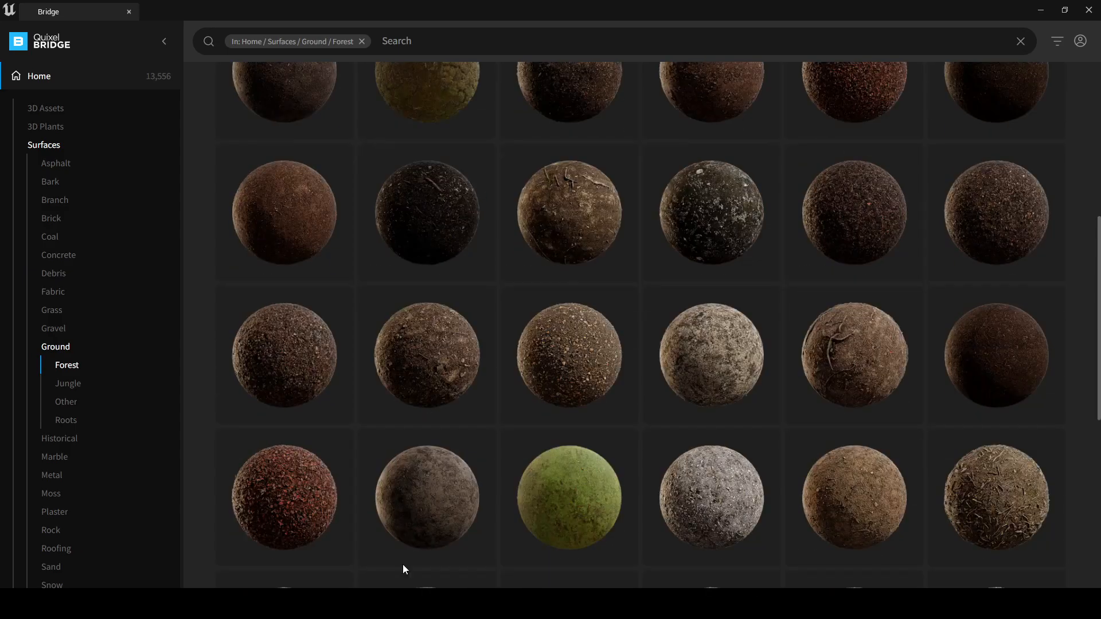
{"action": "scroll", "coordinate": [695, 413], "scroll_direction": "down", "scroll_amount": 4}
{"action": "scroll", "coordinate": [1084, 223], "scroll_direction": "down", "scroll_amount": 1}
{"action": "left_click_drag", "start_coordinate": [1099, 290], "coordinate": [1099, 115]}
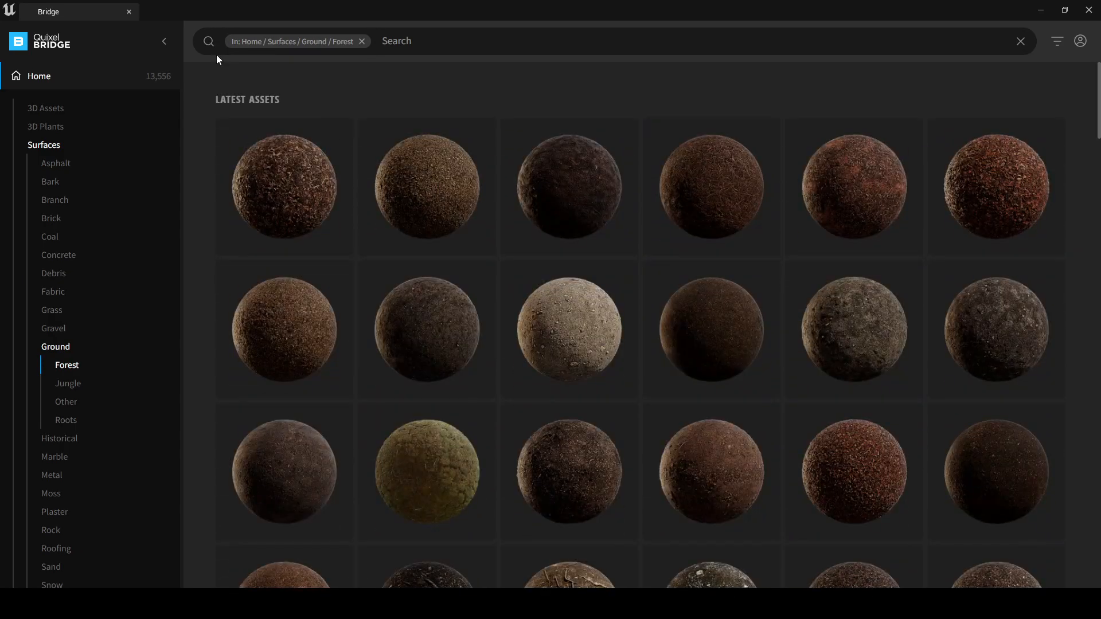
Review the locally downloaded Megascans assets in Bridge and close the Bridge window
{"action": "left_click", "coordinate": [29, 81]}
{"action": "left_click", "coordinate": [40, 269]}
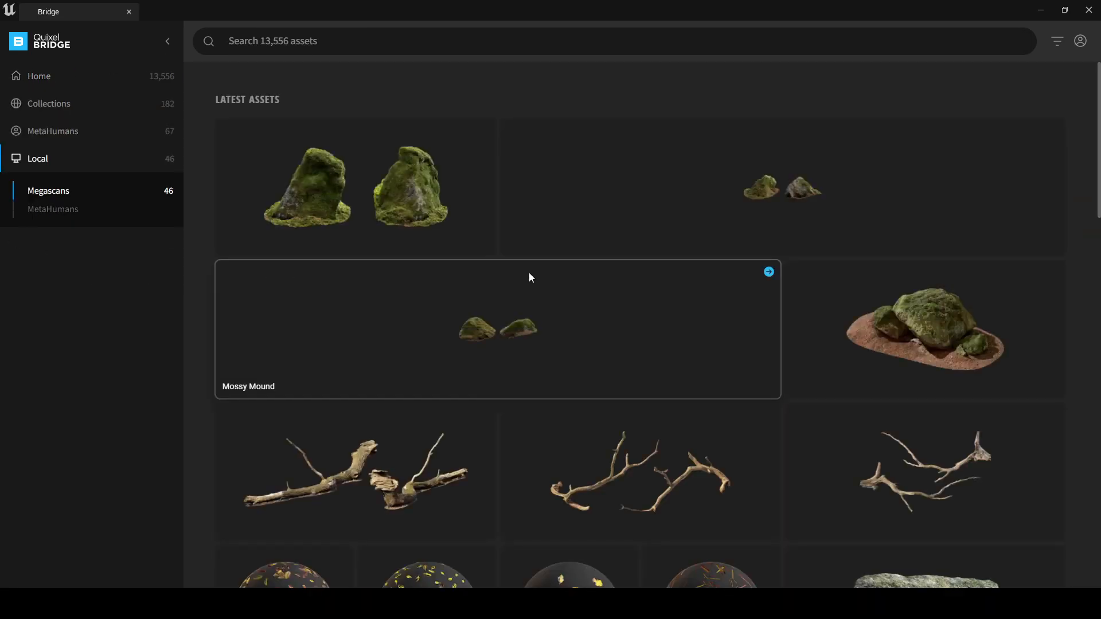
{"action": "scroll", "coordinate": [1099, 145], "scroll_direction": "down", "scroll_amount": 2}
{"action": "left_click_drag", "start_coordinate": [1098, 145], "coordinate": [1098, 315]}
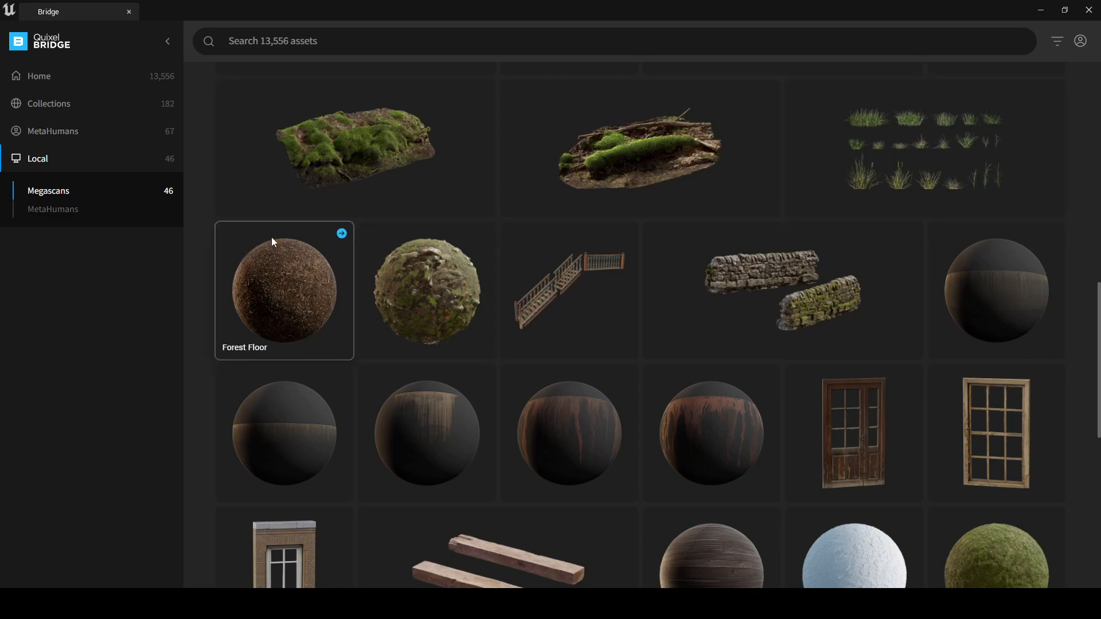
{"action": "left_click", "coordinate": [1089, 10]}
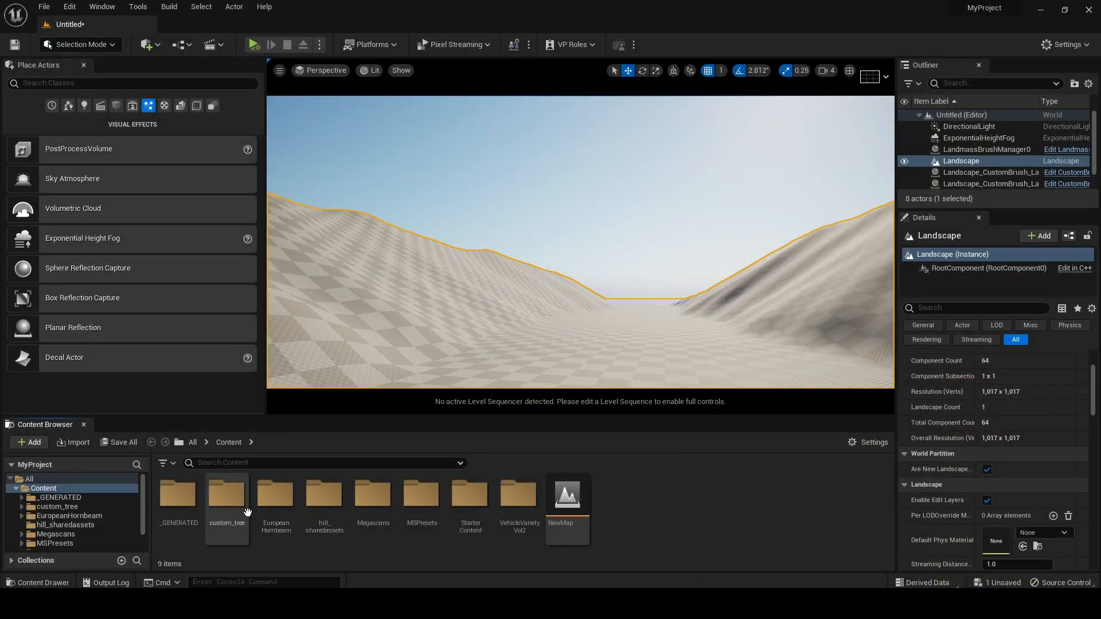
Enlarge the docked Content Browser and open the Forest_Floor folder in Megascans Surfaces to view its material and textures
{"action": "left_click_drag", "start_coordinate": [265, 410], "coordinate": [266, 377]}
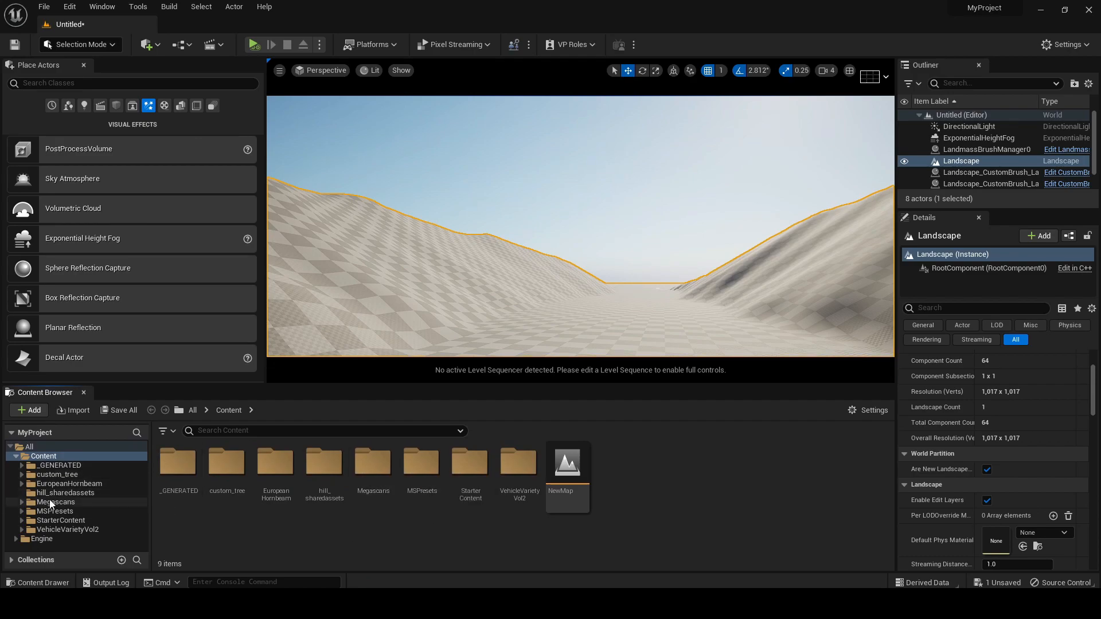
{"action": "left_click", "coordinate": [34, 501]}
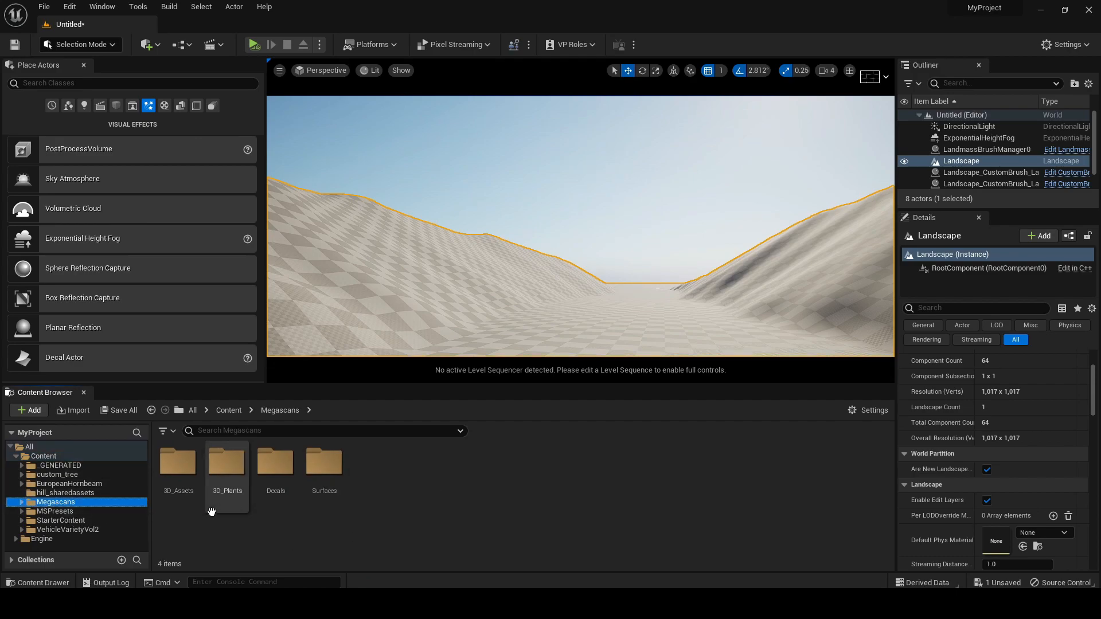
{"action": "double_click", "coordinate": [320, 473]}
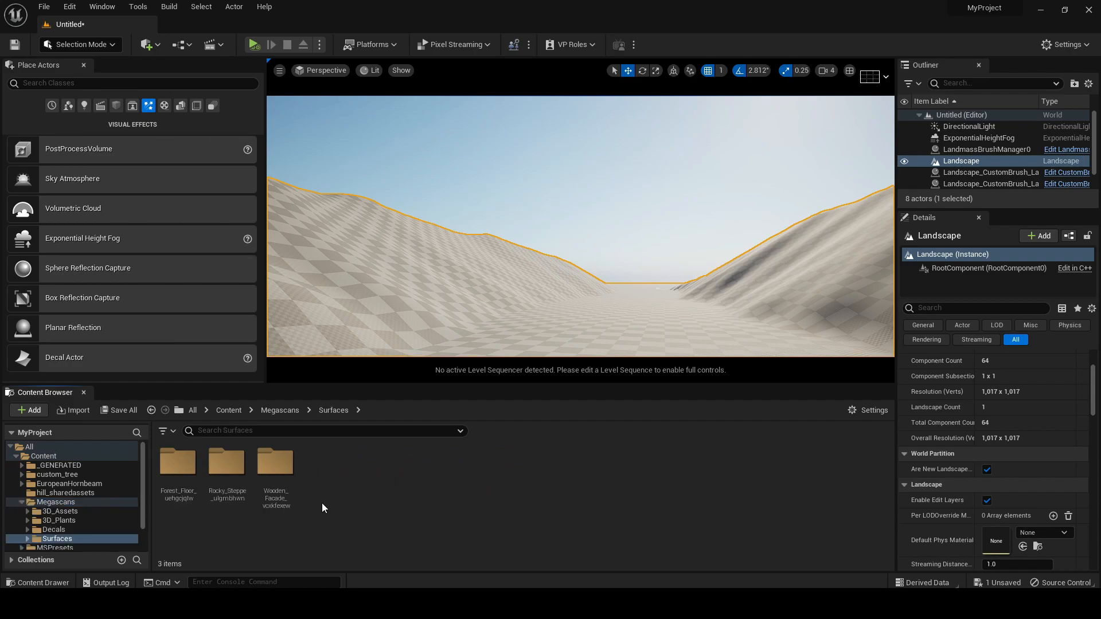
{"action": "double_click", "coordinate": [182, 466]}
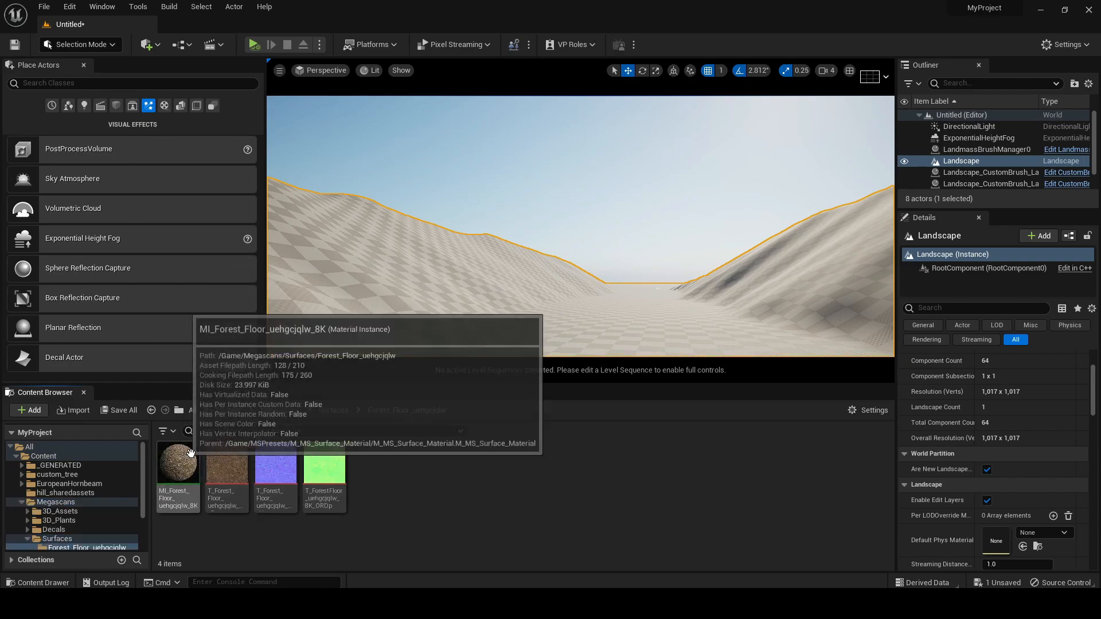
{"action": "left_click", "coordinate": [74, 511]}
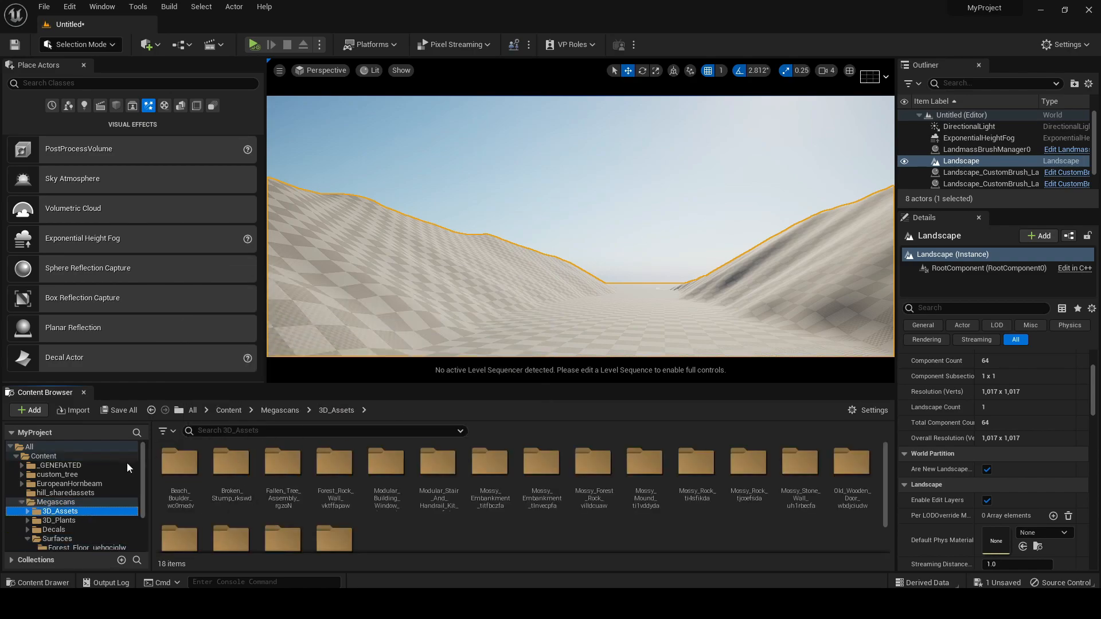
{"action": "scroll", "coordinate": [59, 523], "scroll_direction": "down", "scroll_amount": 2}
{"action": "left_click", "coordinate": [59, 497]}
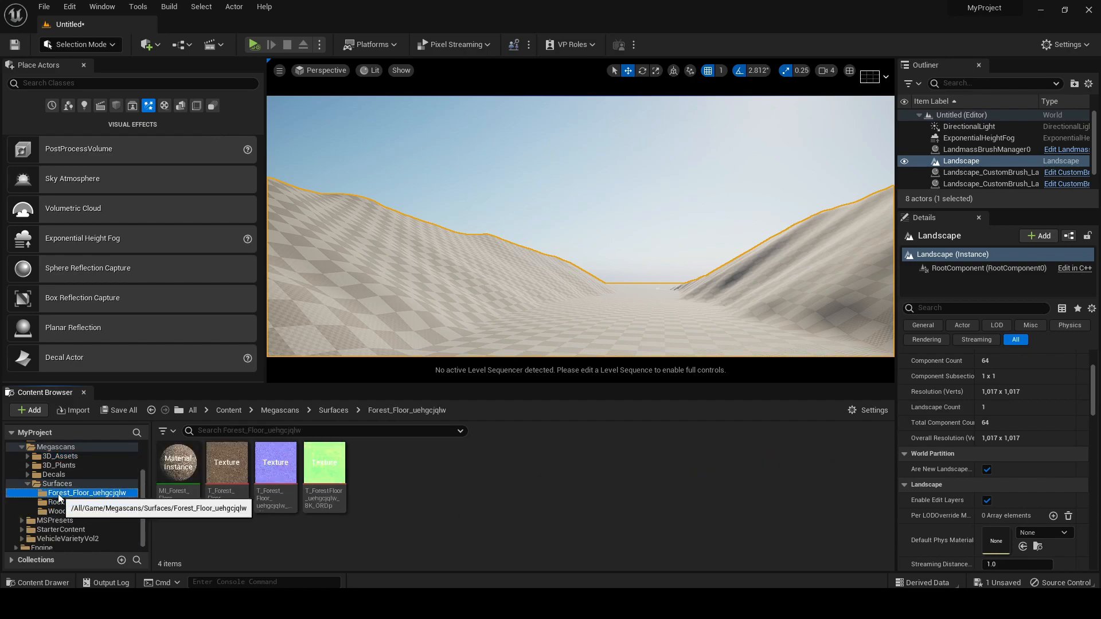
Inspect the Rocky Steppe material instance's preview in its full-size editor and close it again
{"action": "left_click", "coordinate": [86, 502]}
{"action": "left_click", "coordinate": [216, 463]}
{"action": "left_click", "coordinate": [185, 469]}
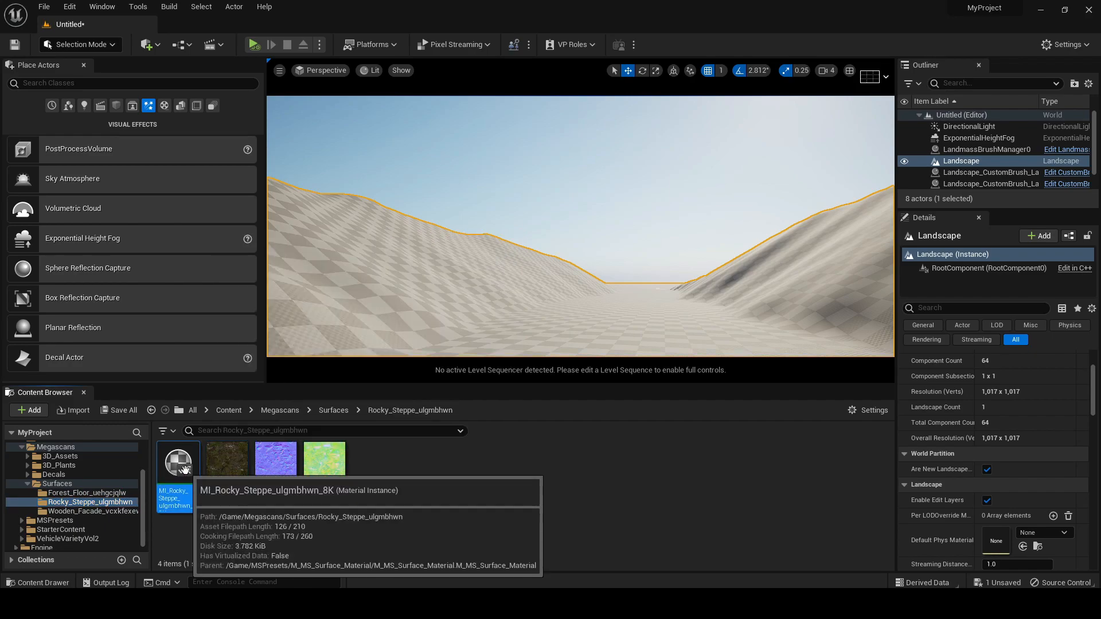
{"action": "double_click", "coordinate": [187, 475]}
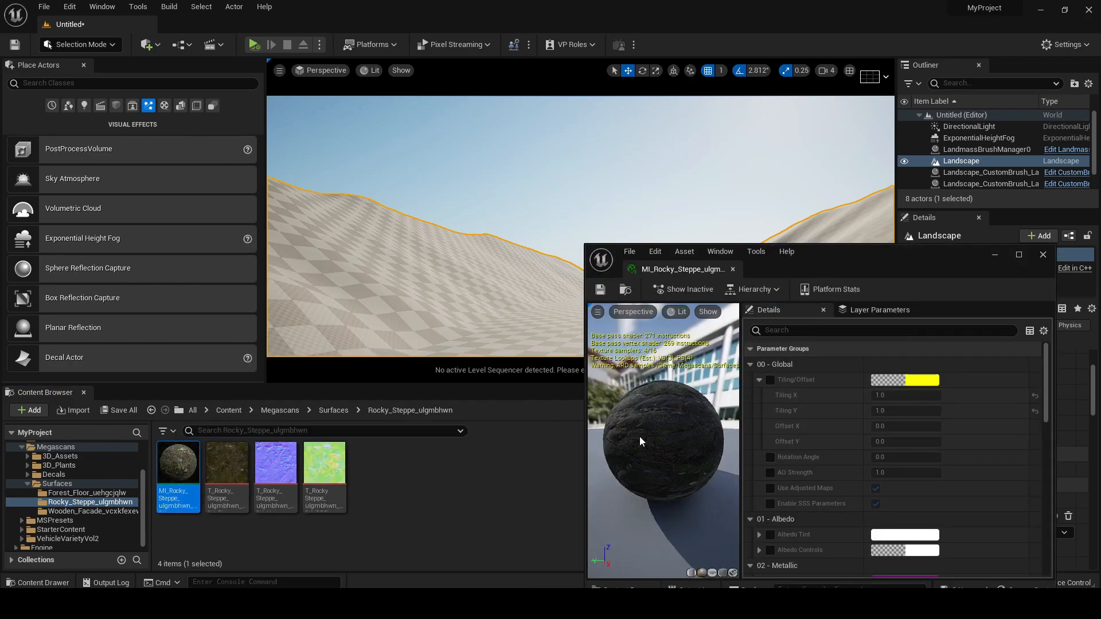
{"action": "left_click", "coordinate": [1015, 256]}
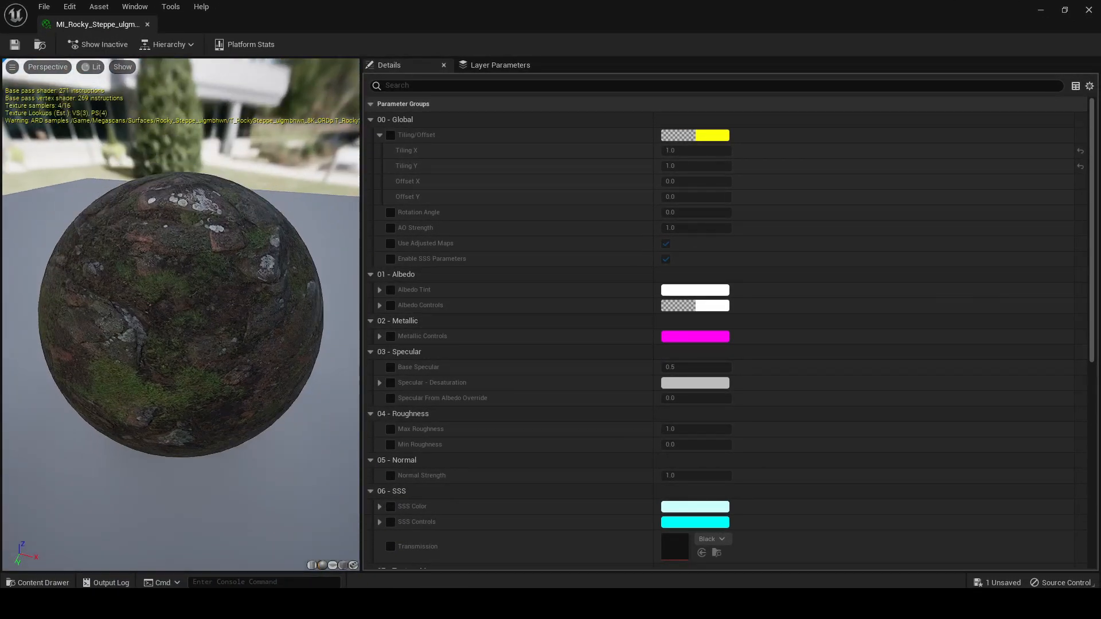
{"action": "left_click", "coordinate": [1088, 10]}
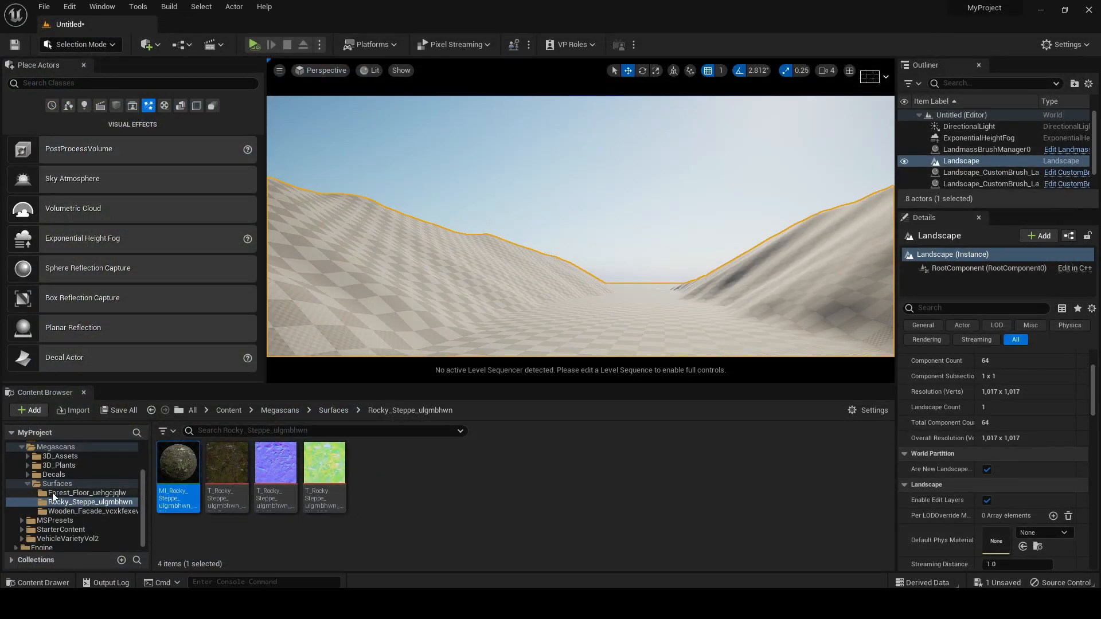
Create a new folder named Landscape_M in the root Content folder
{"action": "scroll", "coordinate": [130, 497], "scroll_direction": "up", "scroll_amount": 2}
{"action": "left_click", "coordinate": [54, 457]}
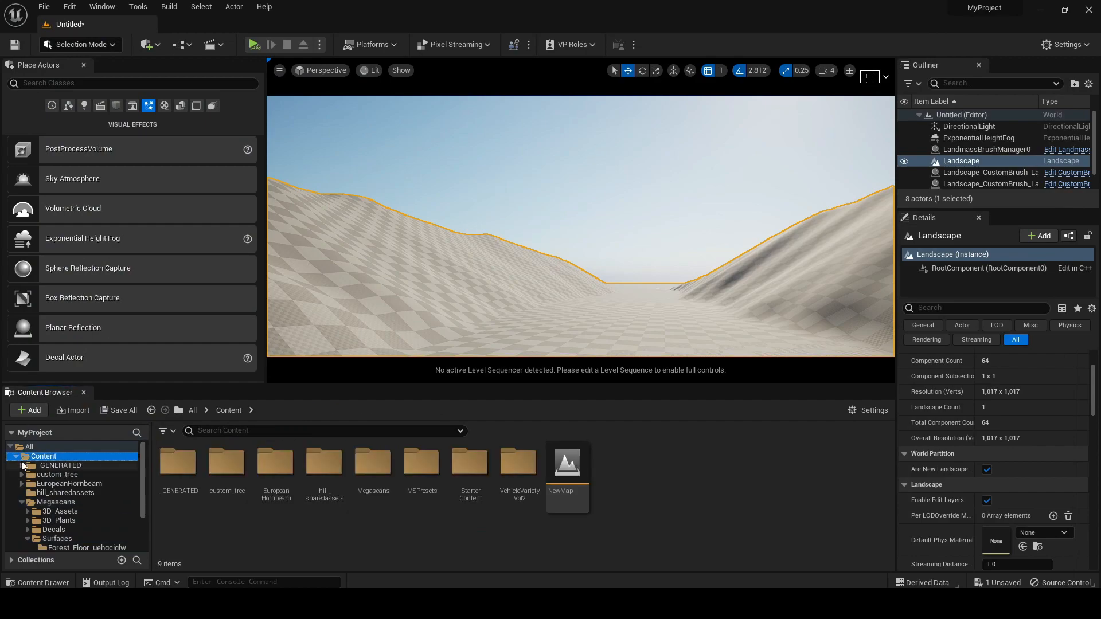
{"action": "right_click", "coordinate": [645, 500]}
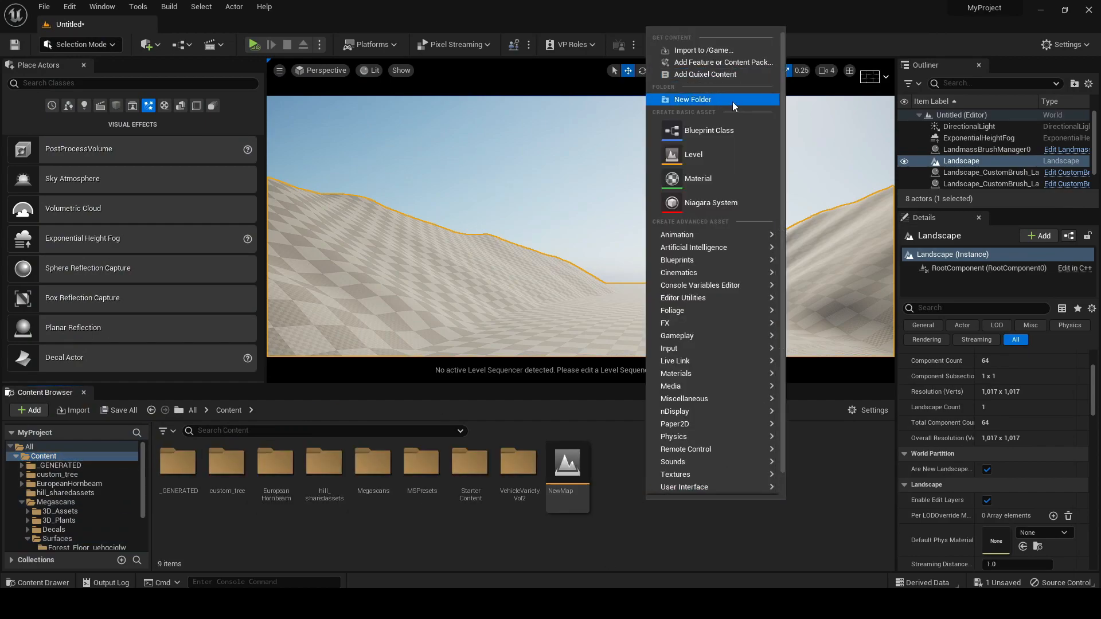
{"action": "left_click", "coordinate": [718, 100]}
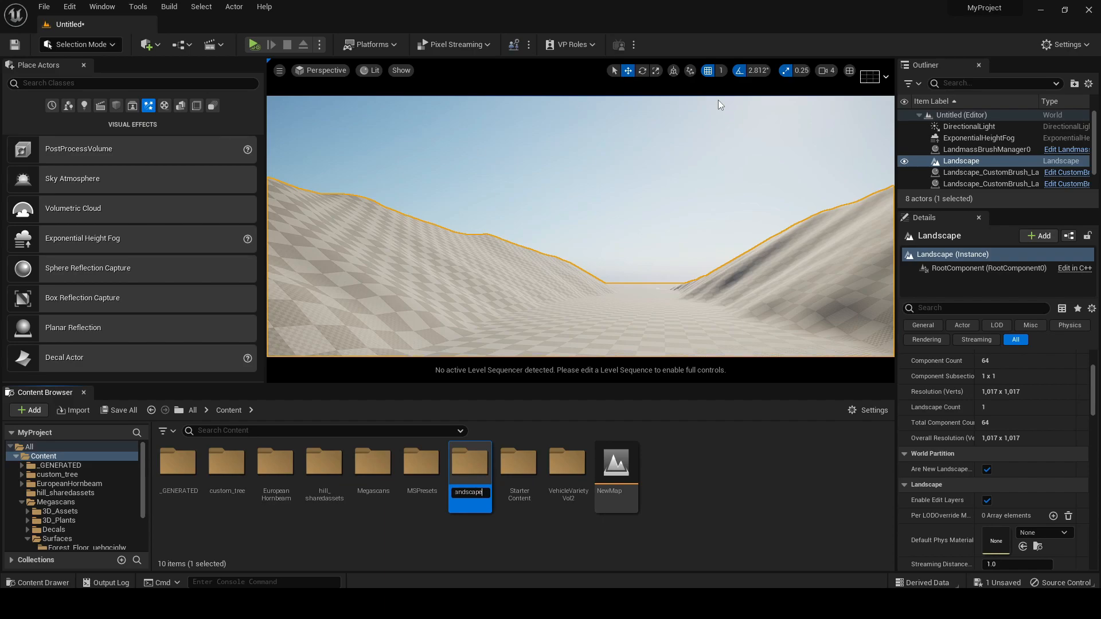
{"action": "type", "text": "Landscape_M"}
{"action": "key", "text": "Return"}
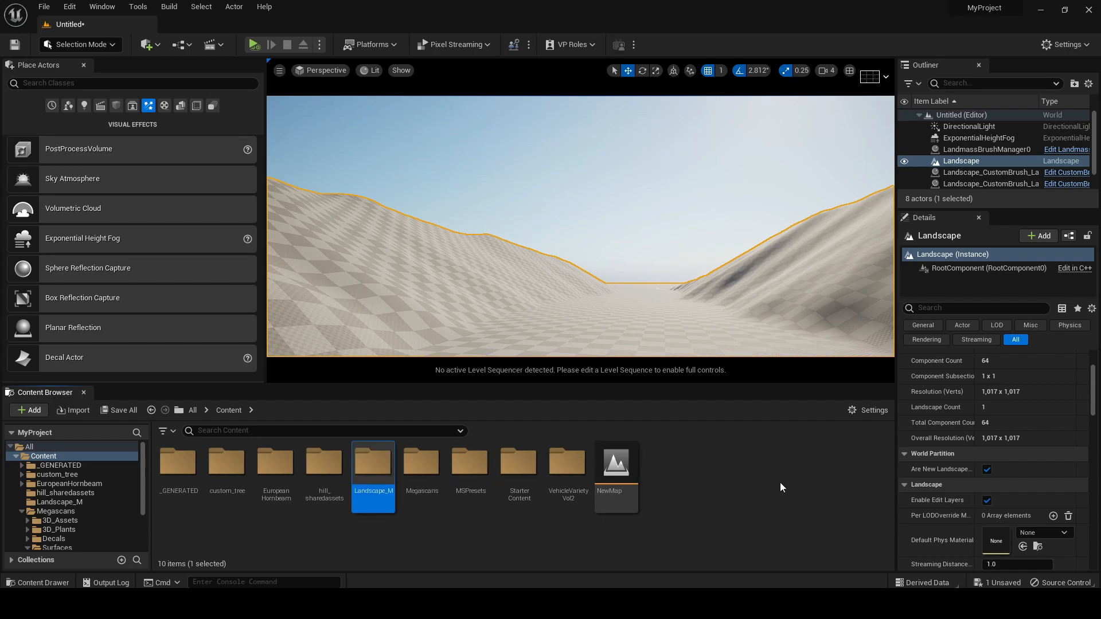
Create a new material named bLEND_M inside the Landscape_M folder
{"action": "double_click", "coordinate": [376, 467]}
{"action": "right_click", "coordinate": [265, 502]}
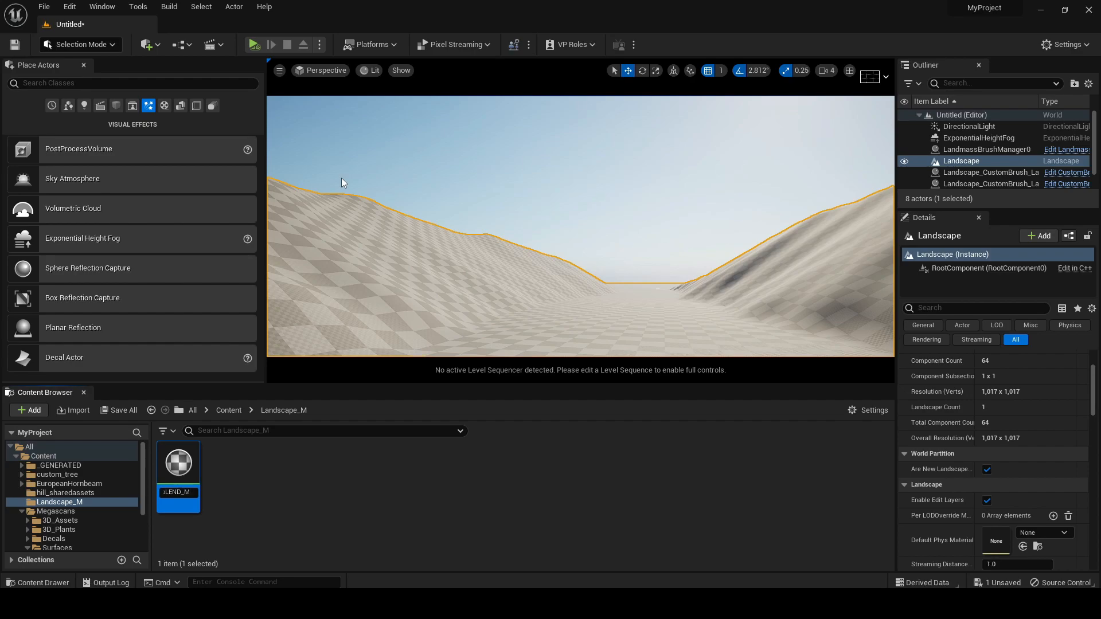
{"action": "key", "text": "Return"}
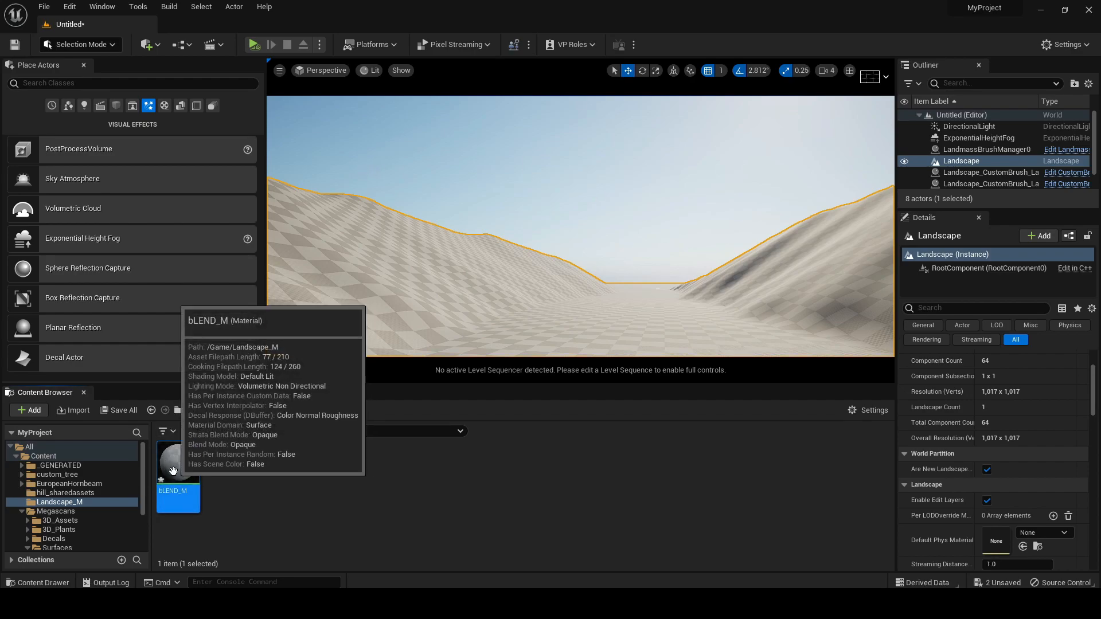
Open the bLEND_M material and move its result node aside to leave room for texture nodes in the graph
{"action": "double_click", "coordinate": [173, 470]}
{"action": "left_click_drag", "start_coordinate": [842, 150], "coordinate": [955, 147]}
{"action": "scroll", "coordinate": [532, 285], "scroll_direction": "down", "scroll_amount": 4}
{"action": "right_click_drag", "start_coordinate": [532, 285], "coordinate": [732, 249]}
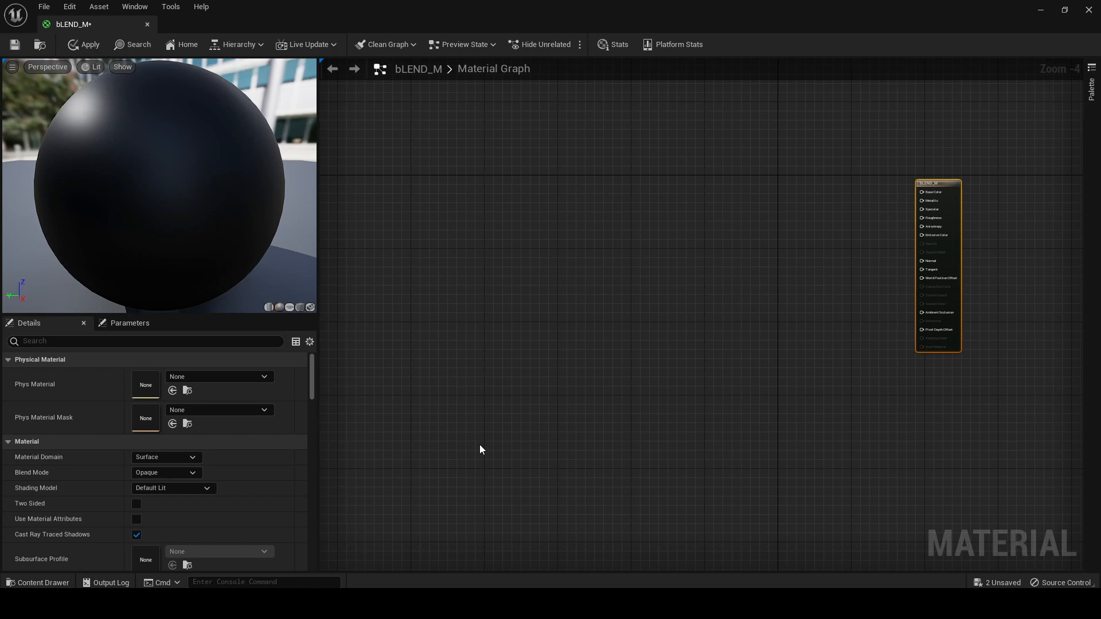
Add the three Forest Floor textures (D, N and ORDp) to the material graph as Texture Sample nodes
{"action": "key", "text": "ctrl+space"}
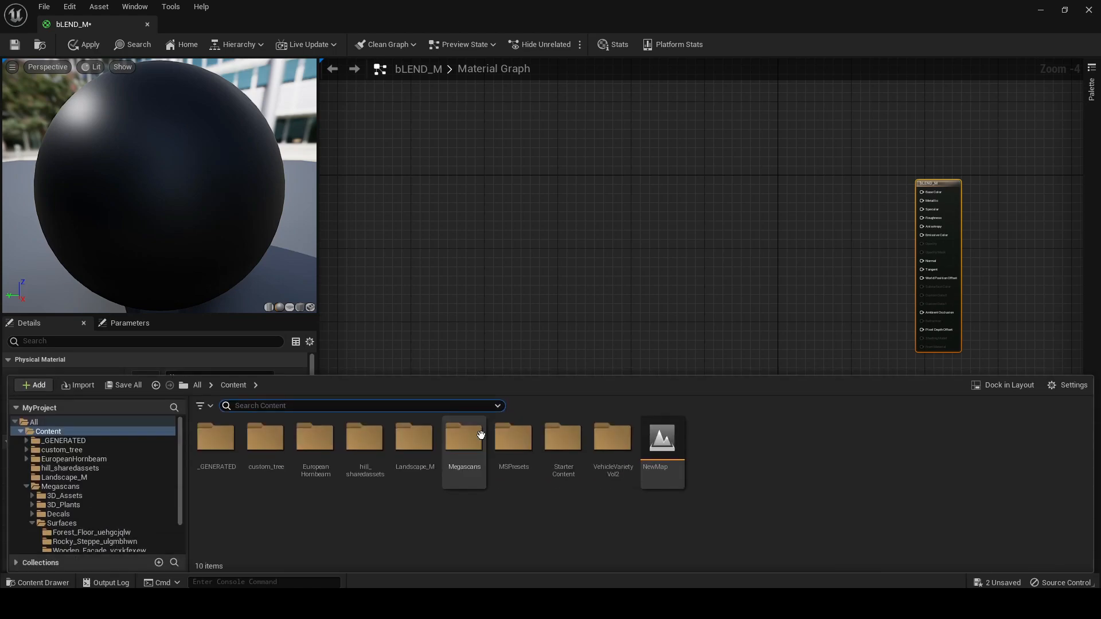
{"action": "left_click", "coordinate": [80, 523]}
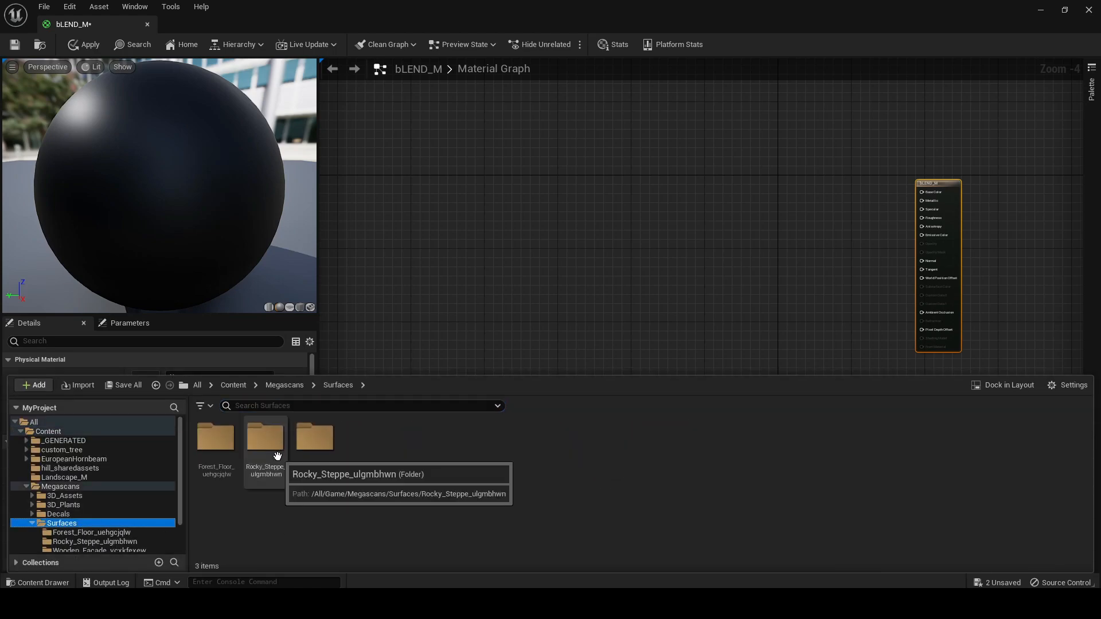
{"action": "double_click", "coordinate": [216, 439]}
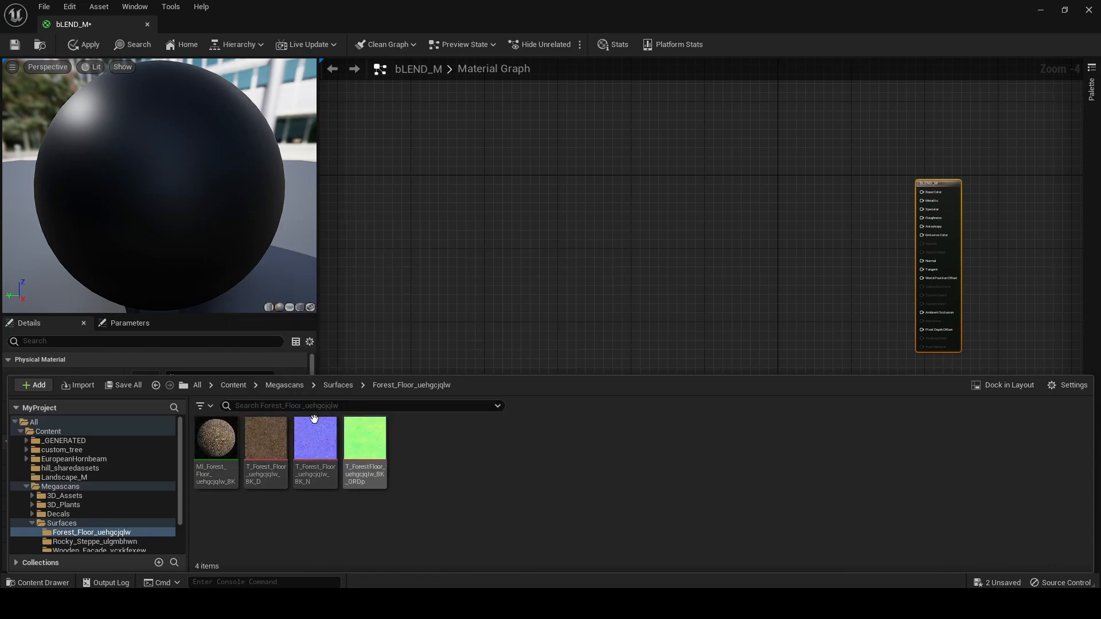
{"action": "left_click", "coordinate": [265, 450]}
{"action": "left_click", "coordinate": [374, 450], "text": "shift"}
{"action": "left_click_drag", "start_coordinate": [374, 450], "coordinate": [580, 167]}
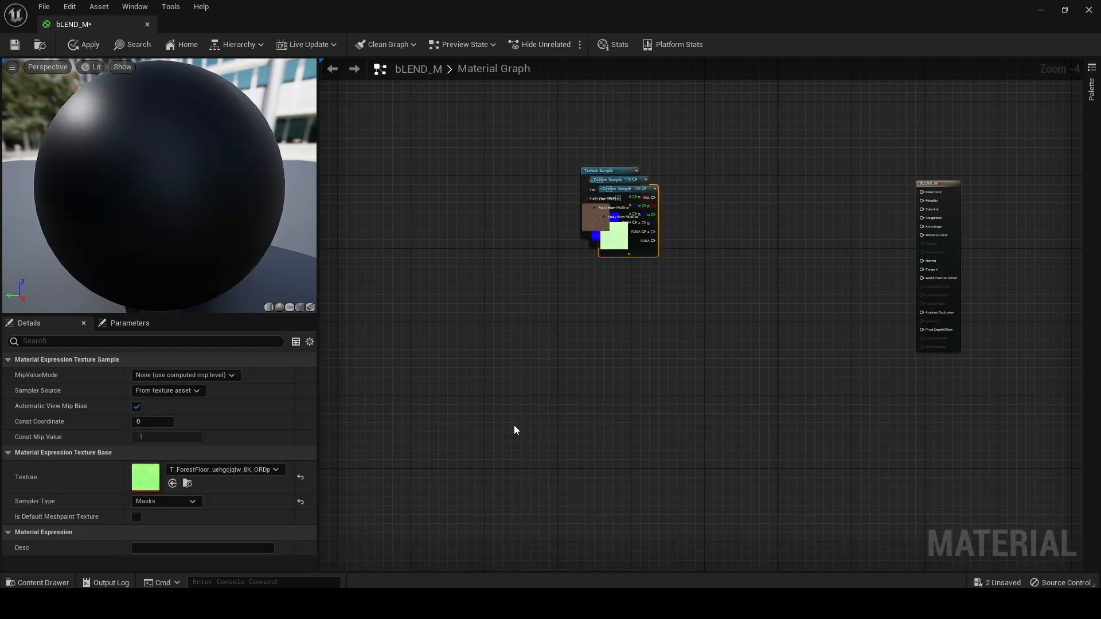
Add the three Rocky Steppe textures to the material graph as Texture Samples below the Forest Floor nodes
{"action": "key", "text": "ctrl+space"}
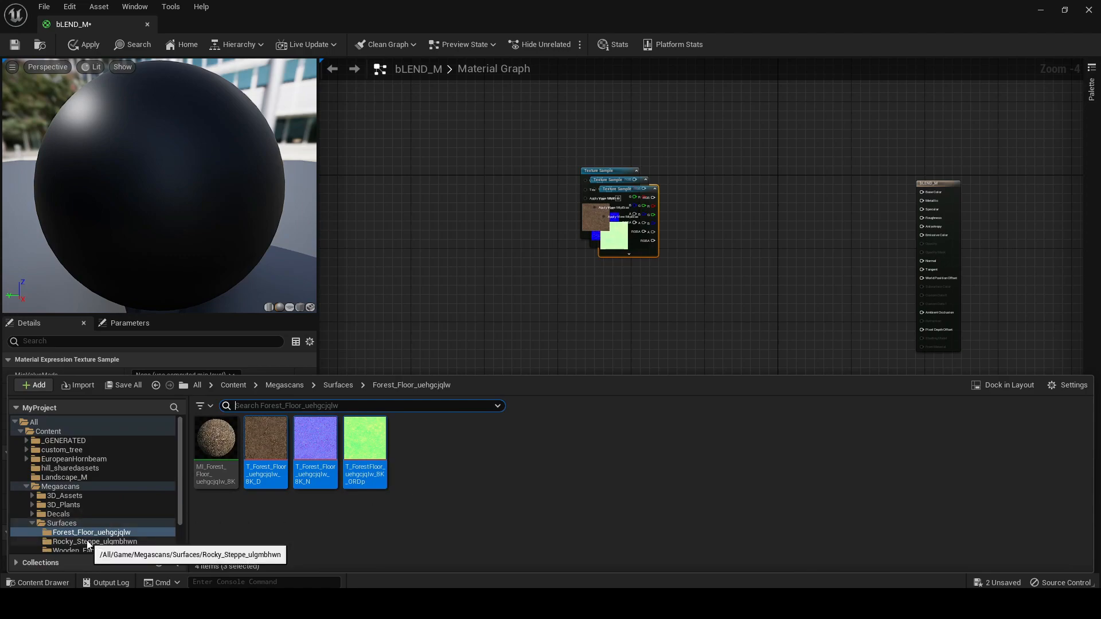
{"action": "left_click", "coordinate": [87, 523]}
{"action": "left_click", "coordinate": [265, 444]}
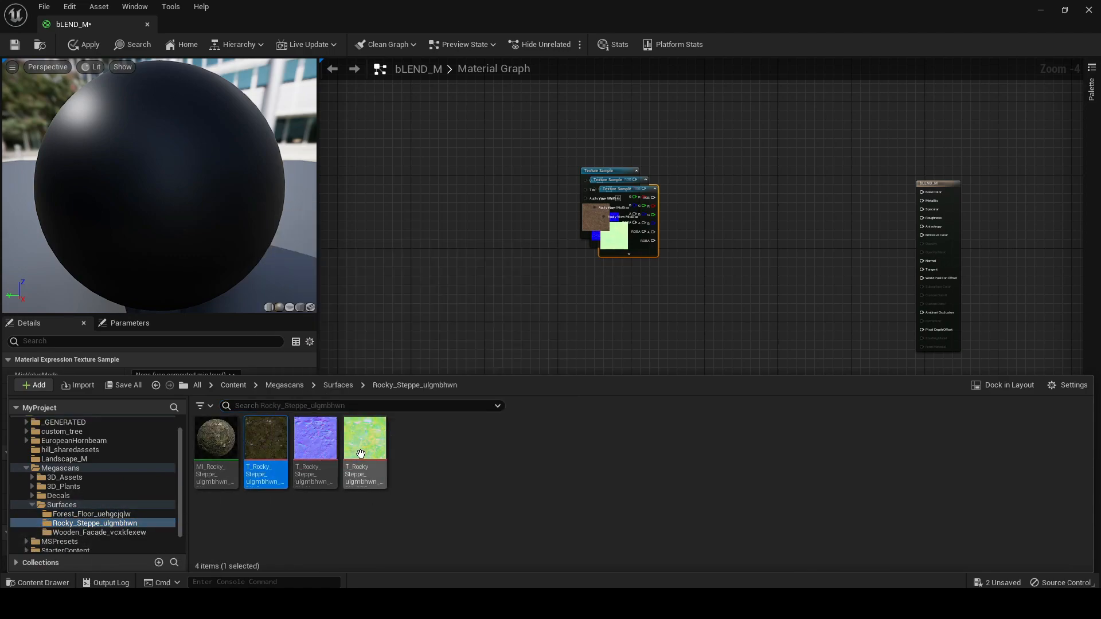
{"action": "left_click", "coordinate": [365, 455], "text": "shift"}
{"action": "left_click_drag", "start_coordinate": [367, 458], "coordinate": [609, 314]}
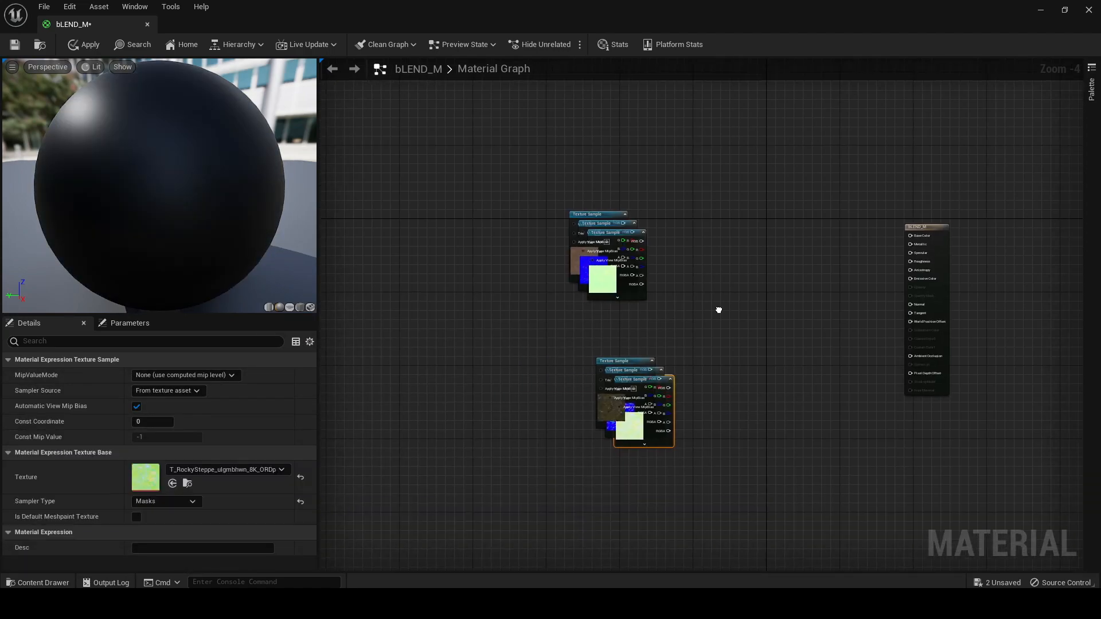
Rearrange the two texture groups so the Rocky Steppe nodes sit well above the Forest Floor nodes
{"action": "left_click_drag", "start_coordinate": [627, 398], "coordinate": [640, 160]}
{"action": "left_click_drag", "start_coordinate": [733, 211], "coordinate": [537, 298]}
{"action": "left_click_drag", "start_coordinate": [605, 274], "coordinate": [665, 425]}
{"action": "right_click_drag", "start_coordinate": [691, 218], "coordinate": [679, 317]}
{"action": "left_click", "coordinate": [715, 258]}
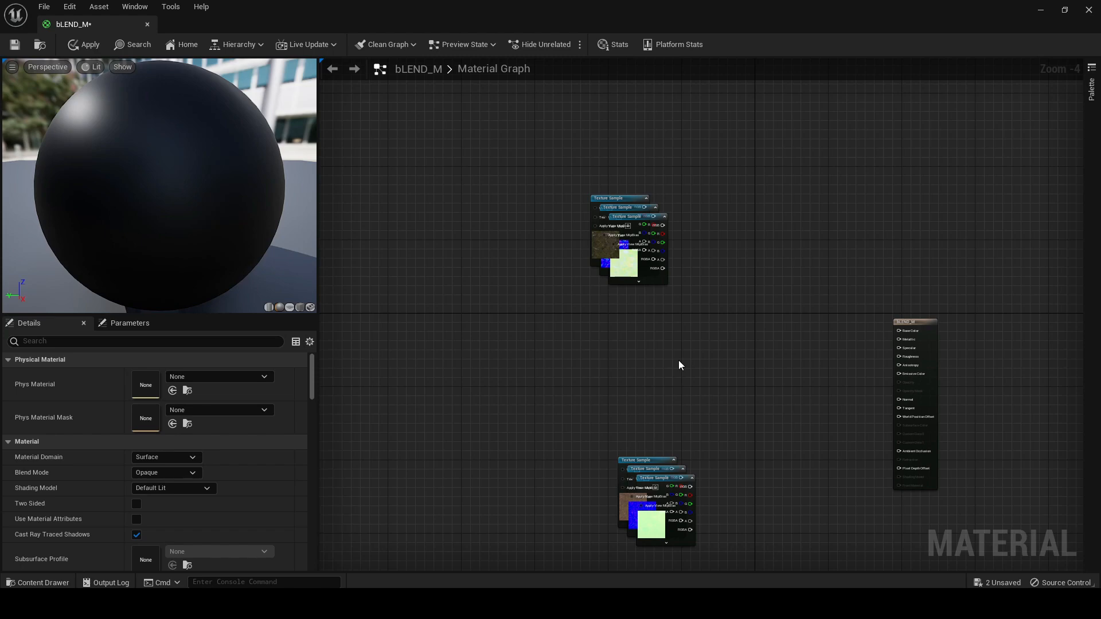
Spread the overlapping Rocky Steppe texture samples into an aligned vertical column: D, N, then ORDp
{"action": "scroll", "coordinate": [802, 343], "scroll_direction": "down", "scroll_amount": 3}
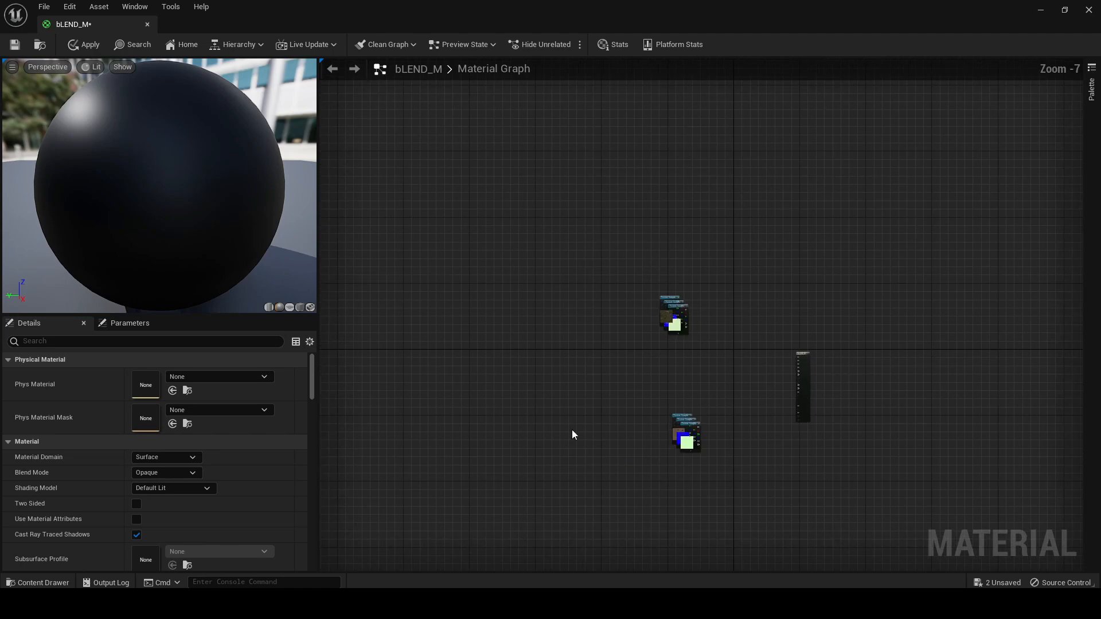
{"action": "scroll", "coordinate": [685, 307], "scroll_direction": "up", "scroll_amount": 7}
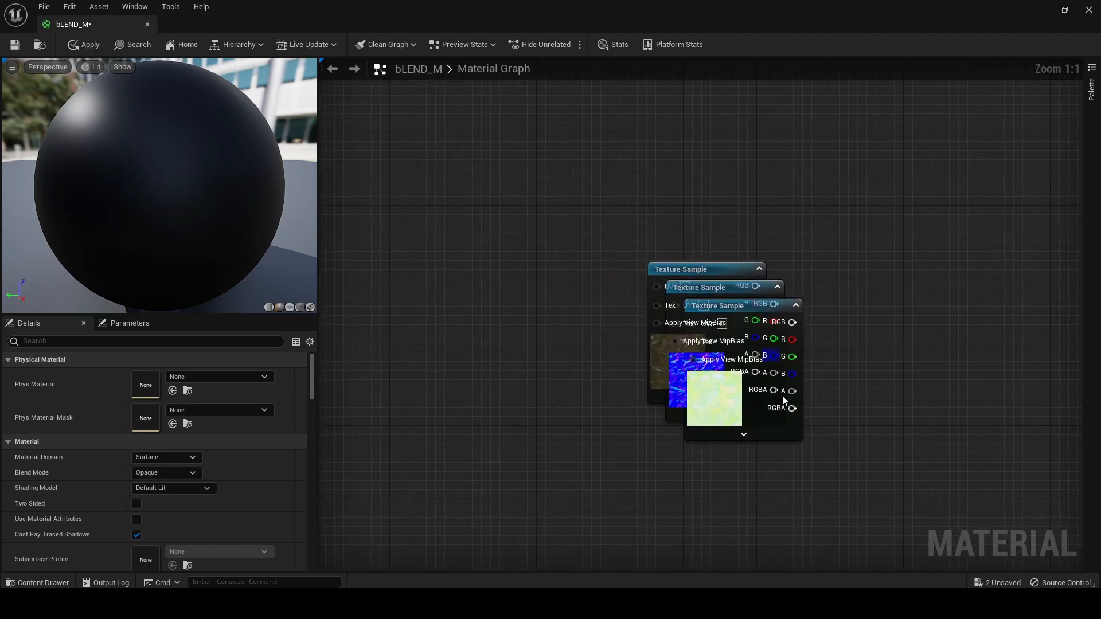
{"action": "left_click_drag", "start_coordinate": [771, 432], "coordinate": [817, 542]}
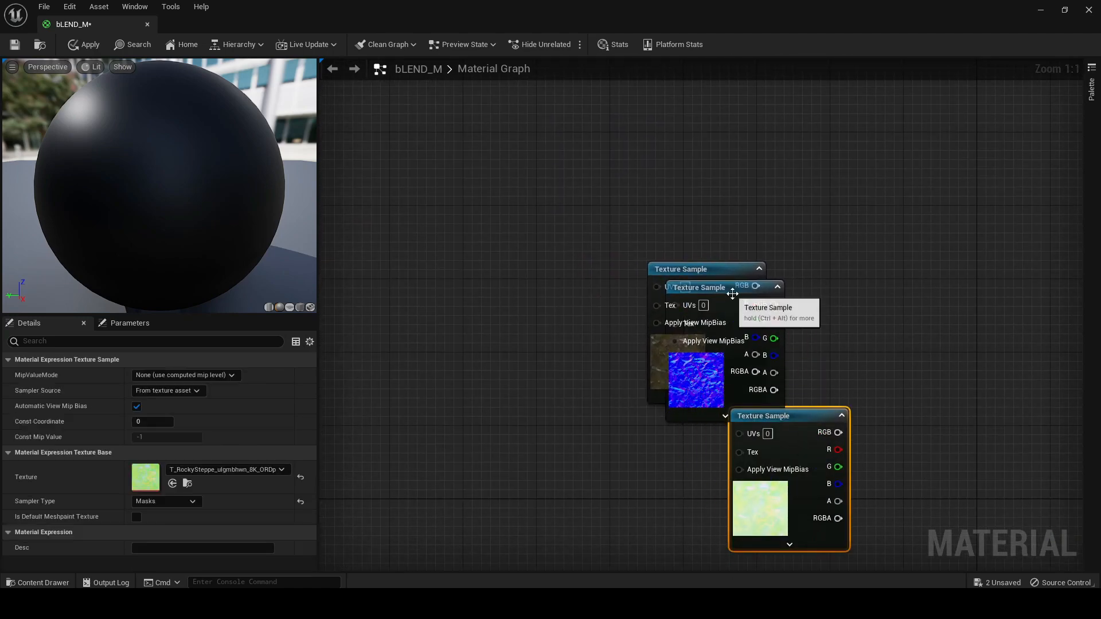
{"action": "left_click_drag", "start_coordinate": [739, 293], "coordinate": [822, 321]}
{"action": "left_click_drag", "start_coordinate": [690, 269], "coordinate": [601, 116]}
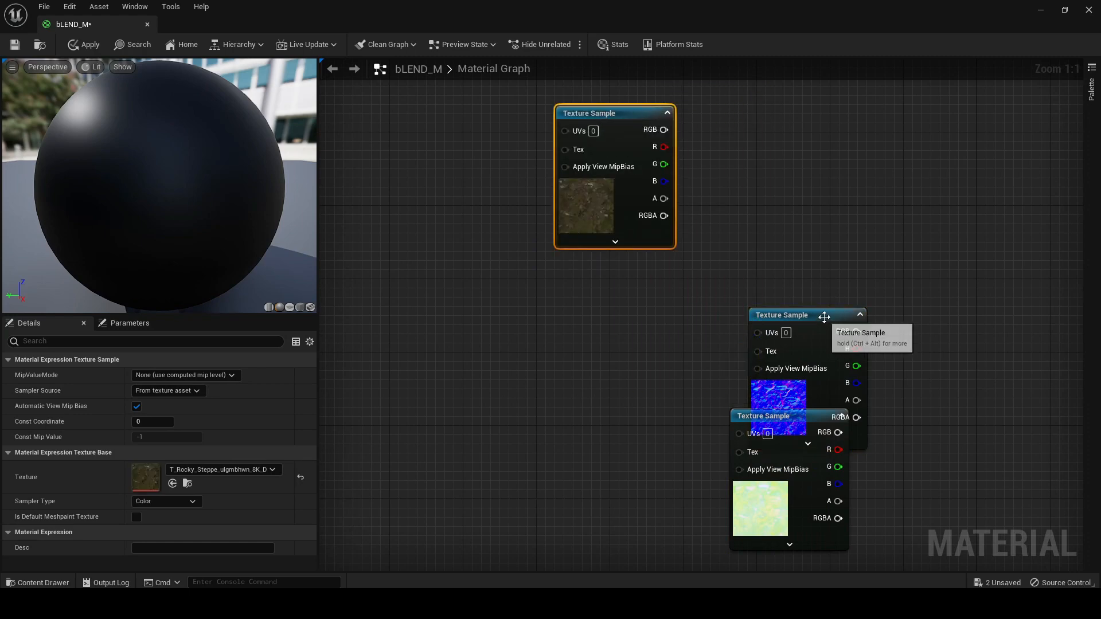
{"action": "left_click_drag", "start_coordinate": [828, 315], "coordinate": [625, 269]}
{"action": "left_click_drag", "start_coordinate": [762, 417], "coordinate": [593, 424]}
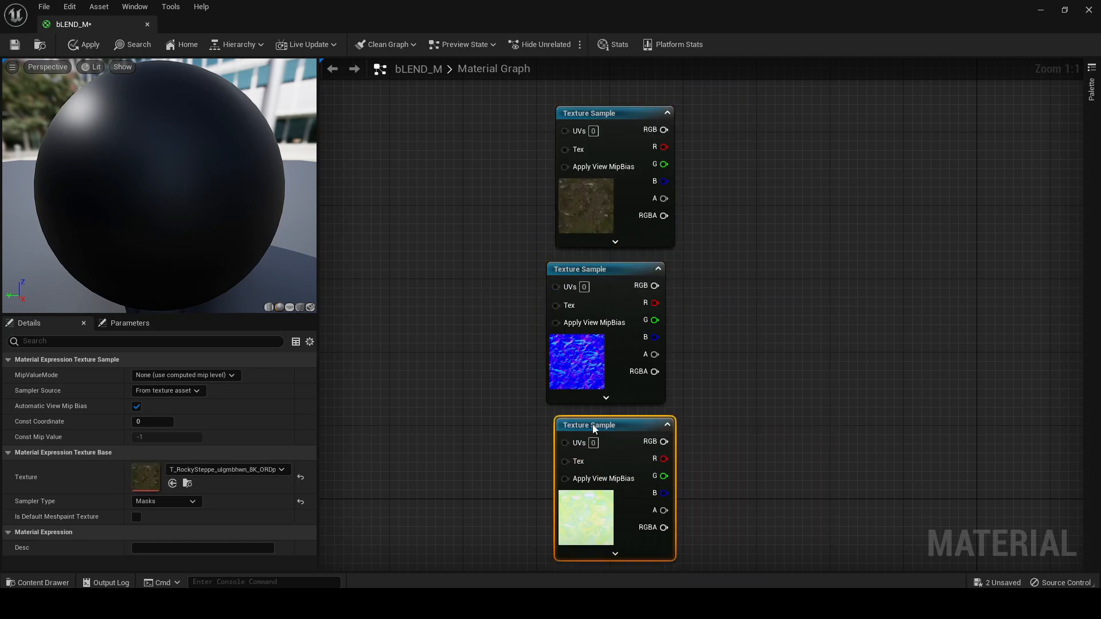
{"action": "left_click_drag", "start_coordinate": [580, 269], "coordinate": [589, 269]}
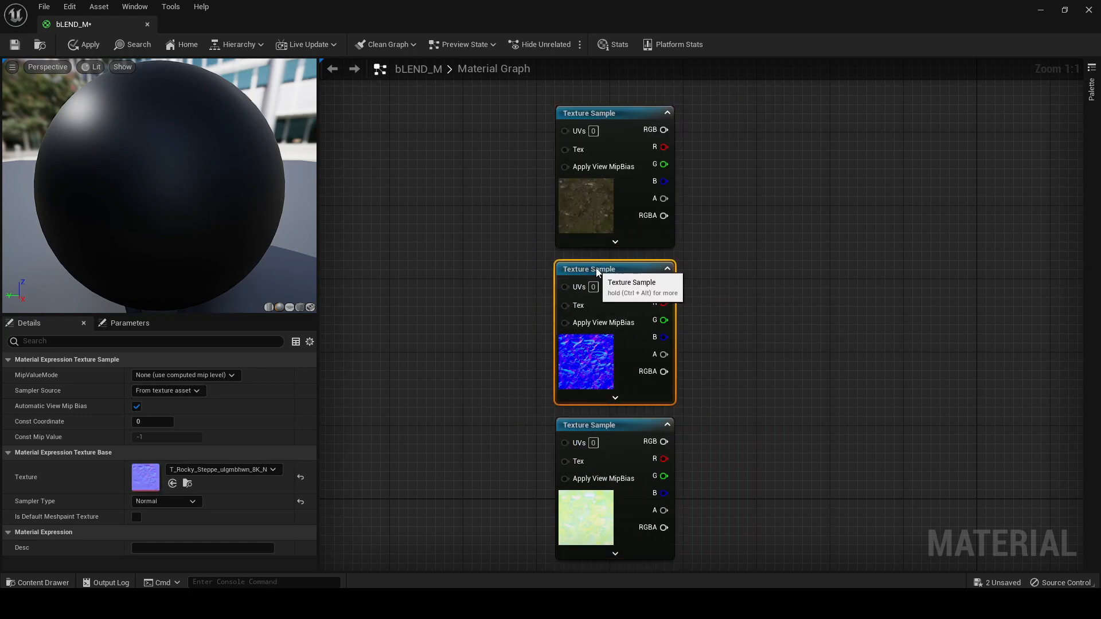
{"action": "left_click", "coordinate": [599, 425]}
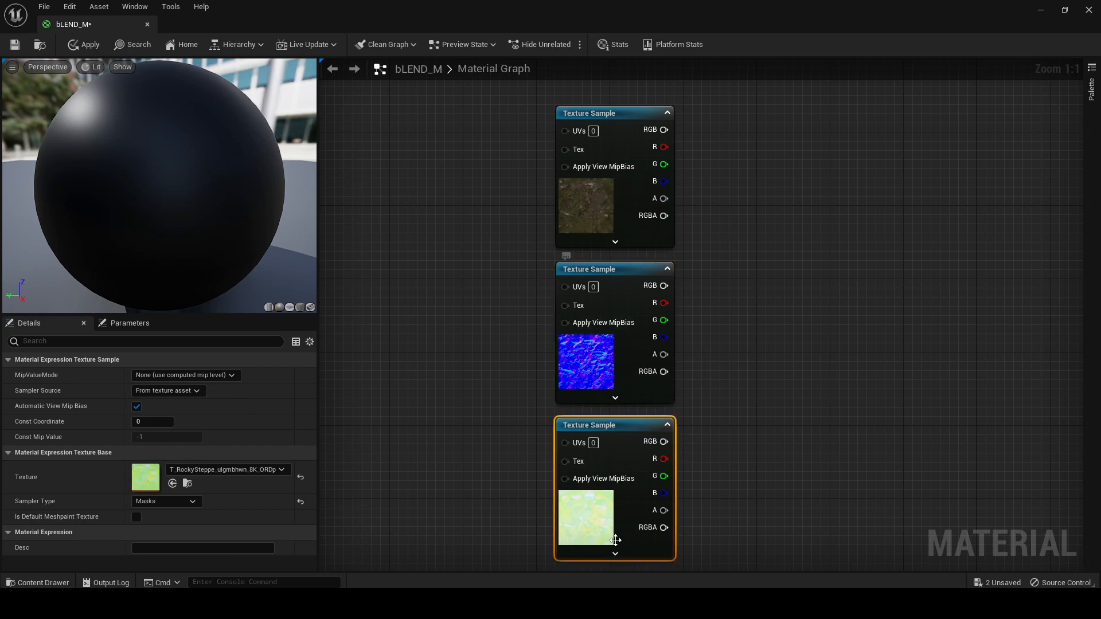
Separate the stacked Forest Floor texture samples into a vertical column below the Rocky Steppe nodes, ordered D, N, then ORDp
{"action": "right_click_drag", "start_coordinate": [734, 498], "coordinate": [780, 293]}
{"action": "scroll", "coordinate": [792, 476], "scroll_direction": "down", "scroll_amount": 5}
{"action": "right_click_drag", "start_coordinate": [769, 427], "coordinate": [669, 369]}
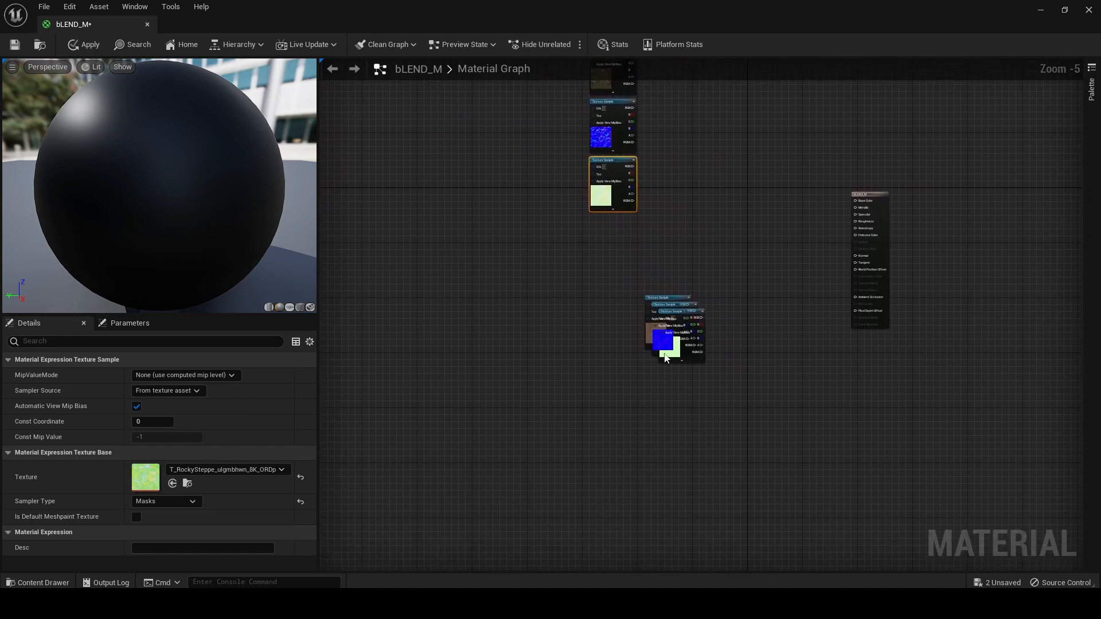
{"action": "left_click_drag", "start_coordinate": [688, 358], "coordinate": [697, 505]}
{"action": "left_click_drag", "start_coordinate": [675, 348], "coordinate": [673, 439]}
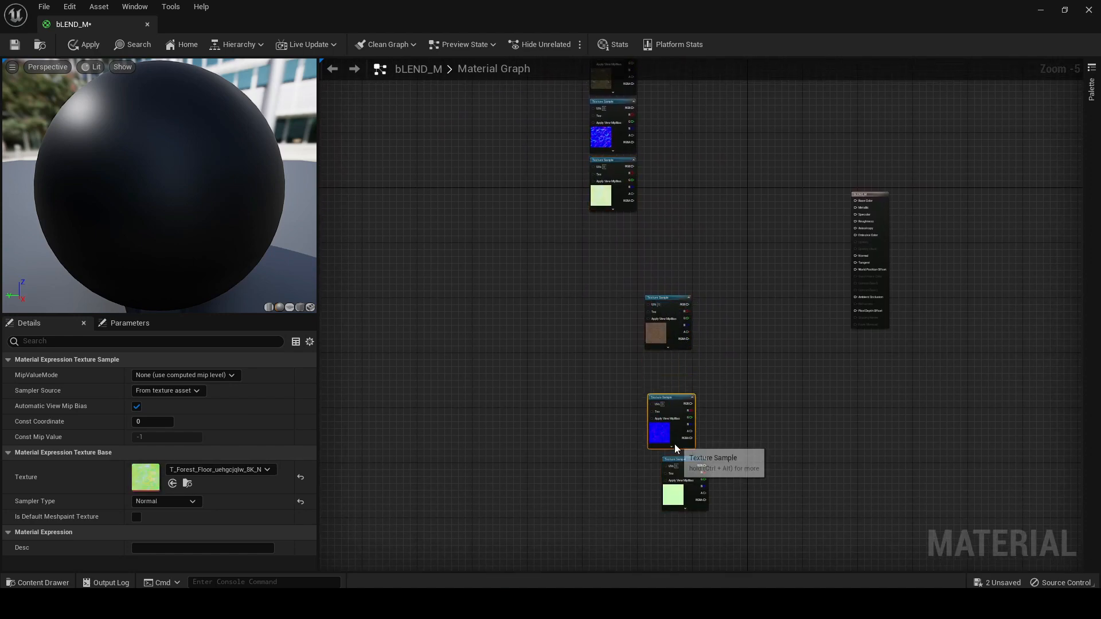
{"action": "left_click_drag", "start_coordinate": [658, 325], "coordinate": [605, 372]}
{"action": "left_click_drag", "start_coordinate": [659, 433], "coordinate": [596, 437]}
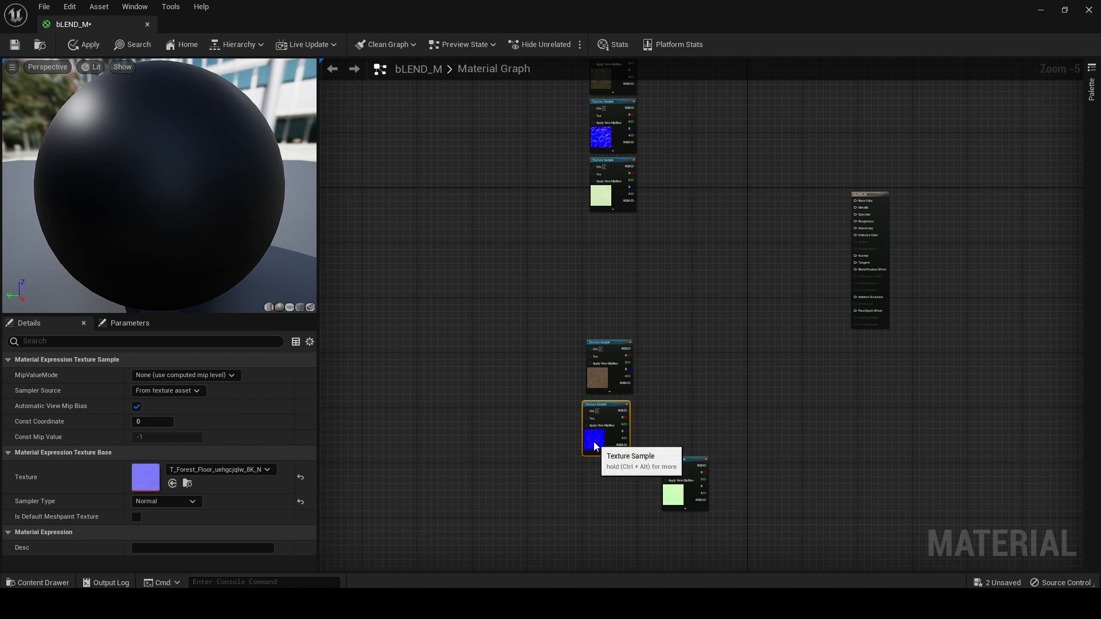
{"action": "left_click_drag", "start_coordinate": [688, 464], "coordinate": [616, 461]}
Add a Multiply node and connect its output to the UVs of all three Rocky Steppe texture samples
{"action": "right_click_drag", "start_coordinate": [711, 292], "coordinate": [802, 437]}
{"action": "left_click", "coordinate": [562, 262]}
{"action": "scroll", "coordinate": [563, 266], "scroll_direction": "up", "scroll_amount": 4}
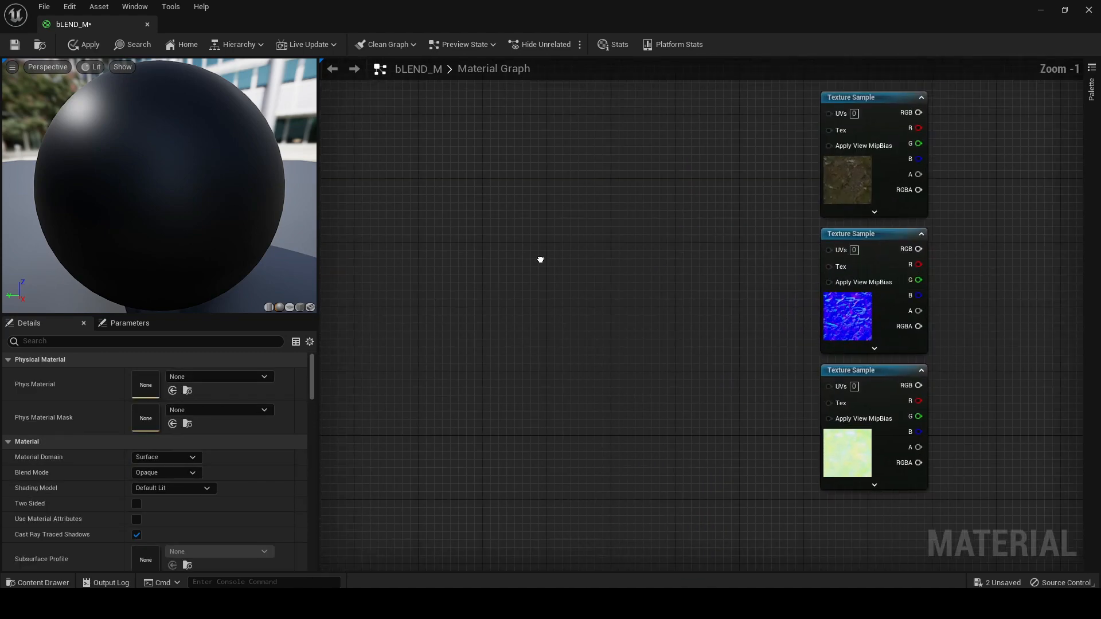
{"action": "right_click_drag", "start_coordinate": [640, 278], "coordinate": [499, 299]}
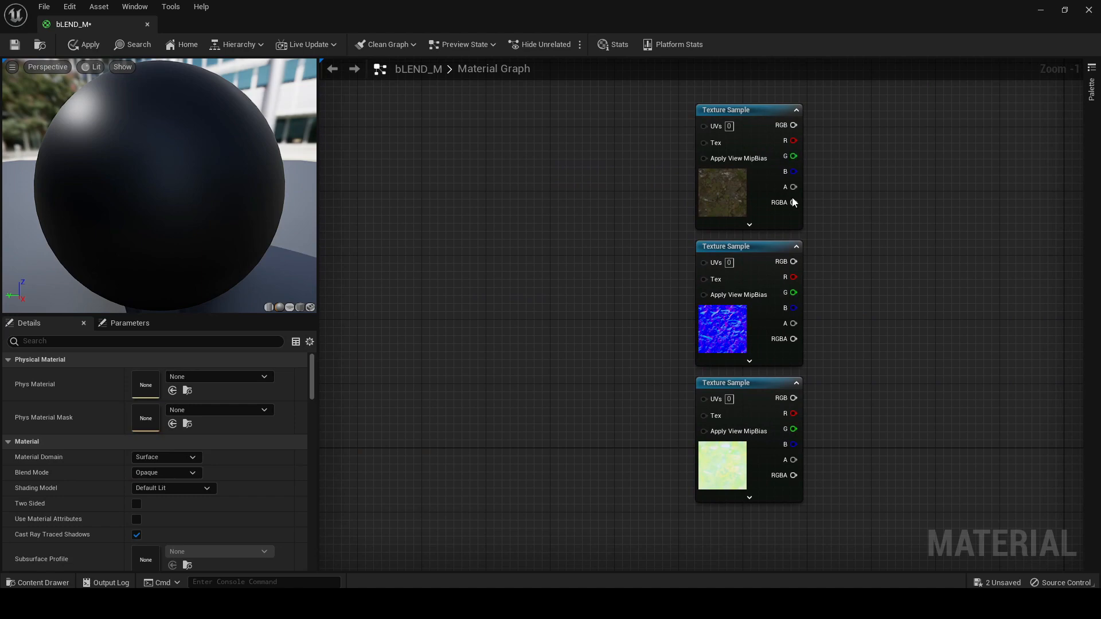
{"action": "right_click", "coordinate": [575, 294]}
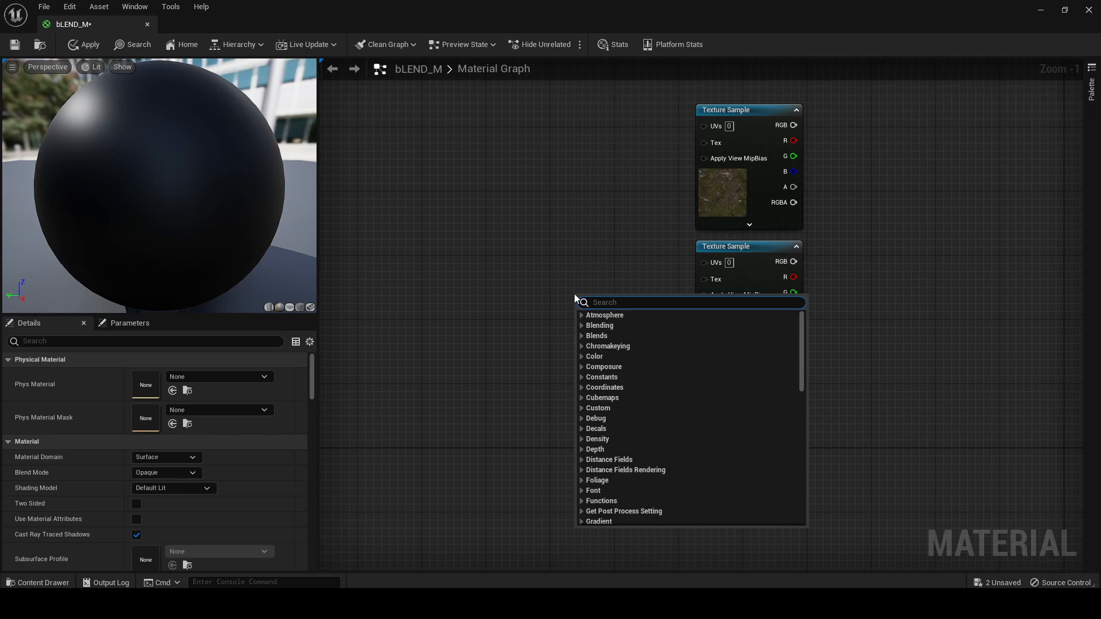
{"action": "type", "text": "MULT"}
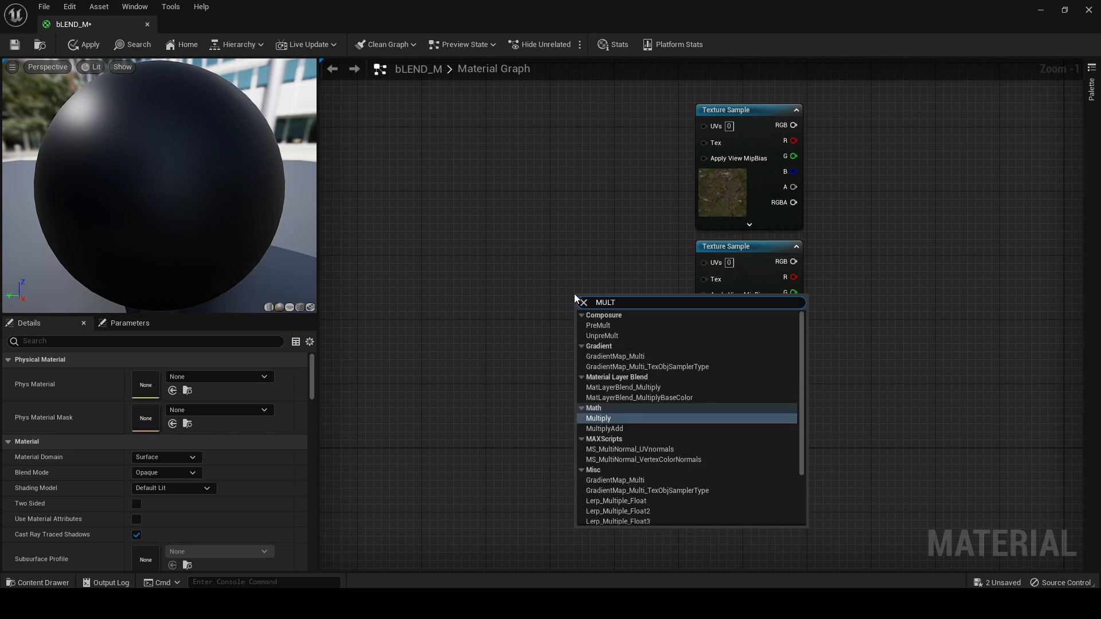
{"action": "key", "text": "Return"}
{"action": "left_click_drag", "start_coordinate": [604, 286], "coordinate": [704, 125]}
{"action": "left_click_drag", "start_coordinate": [604, 286], "coordinate": [710, 263]}
{"action": "left_click_drag", "start_coordinate": [604, 285], "coordinate": [704, 398]}
Add a LandscapeLayerCoords node feeding the Multiply node's A input and place it up and left of Multiply
{"action": "right_click_drag", "start_coordinate": [550, 358], "coordinate": [737, 386]}
{"action": "left_click_drag", "start_coordinate": [745, 315], "coordinate": [607, 201]}
{"action": "type", "text": "LANDS"}
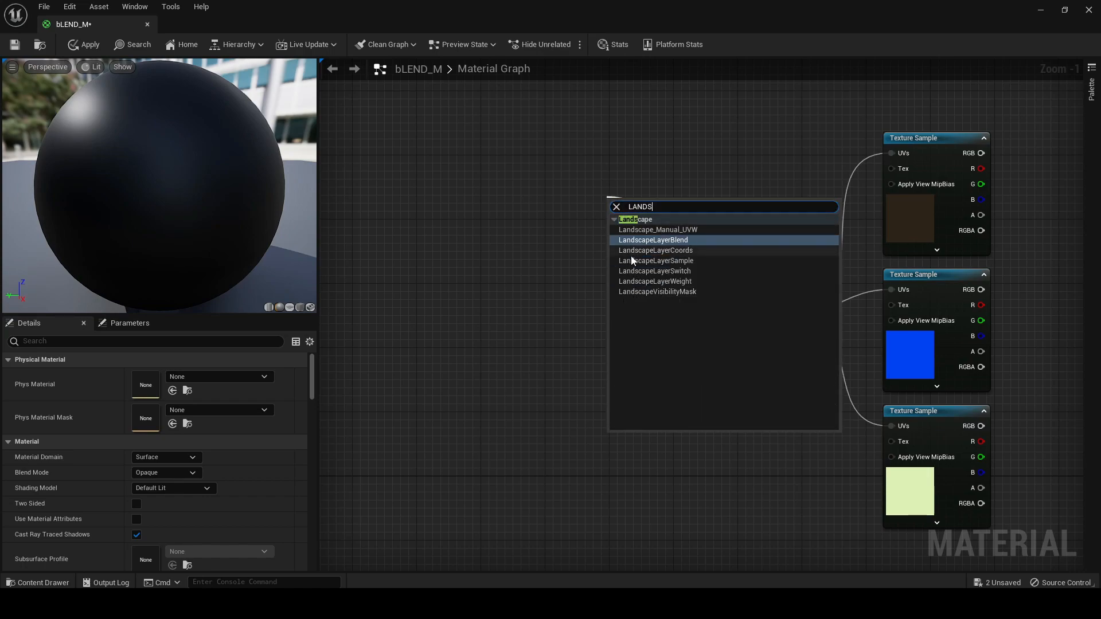
{"action": "left_click", "coordinate": [677, 252]}
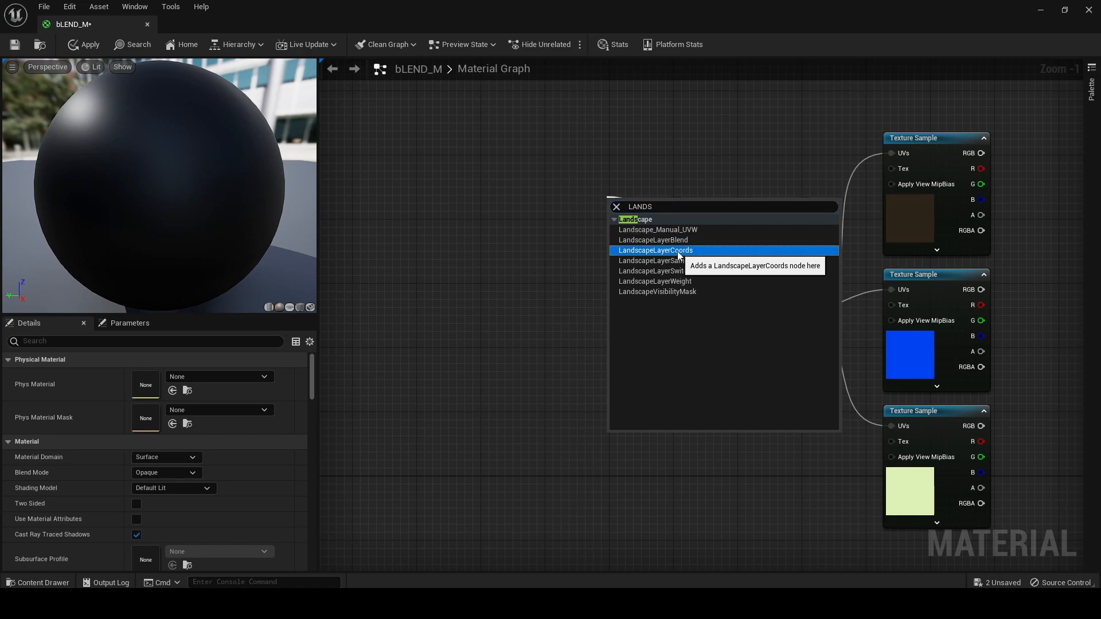
{"action": "left_click_drag", "start_coordinate": [648, 242], "coordinate": [612, 199]}
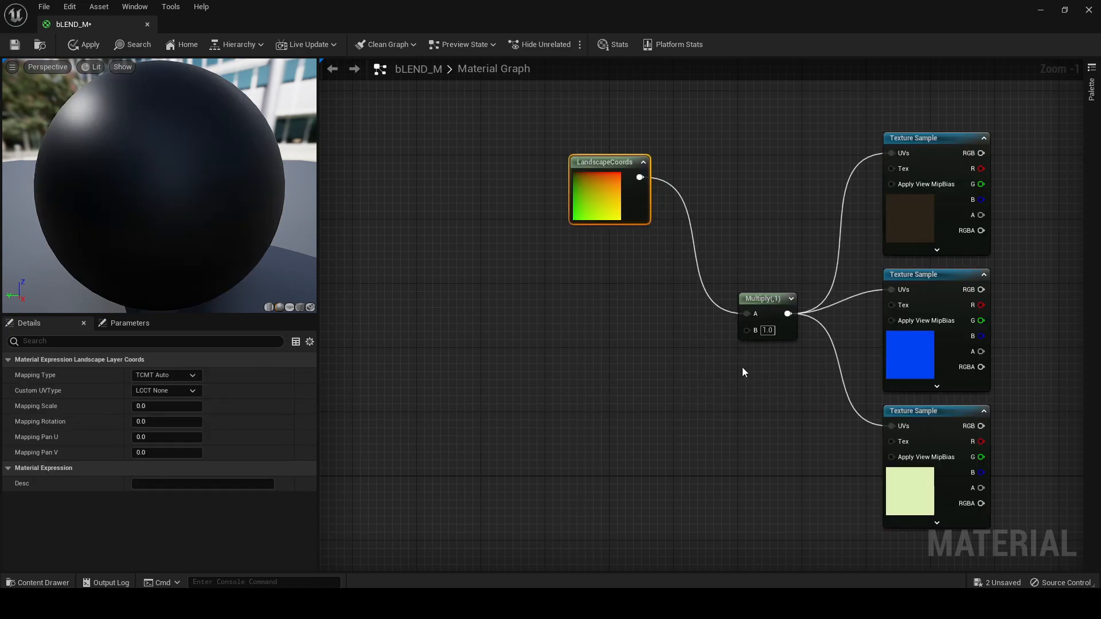
Promote the Multiply node's B input to a scalar parameter named M1 and place it beneath the LandscapeCoords node
{"action": "right_click", "coordinate": [745, 331]}
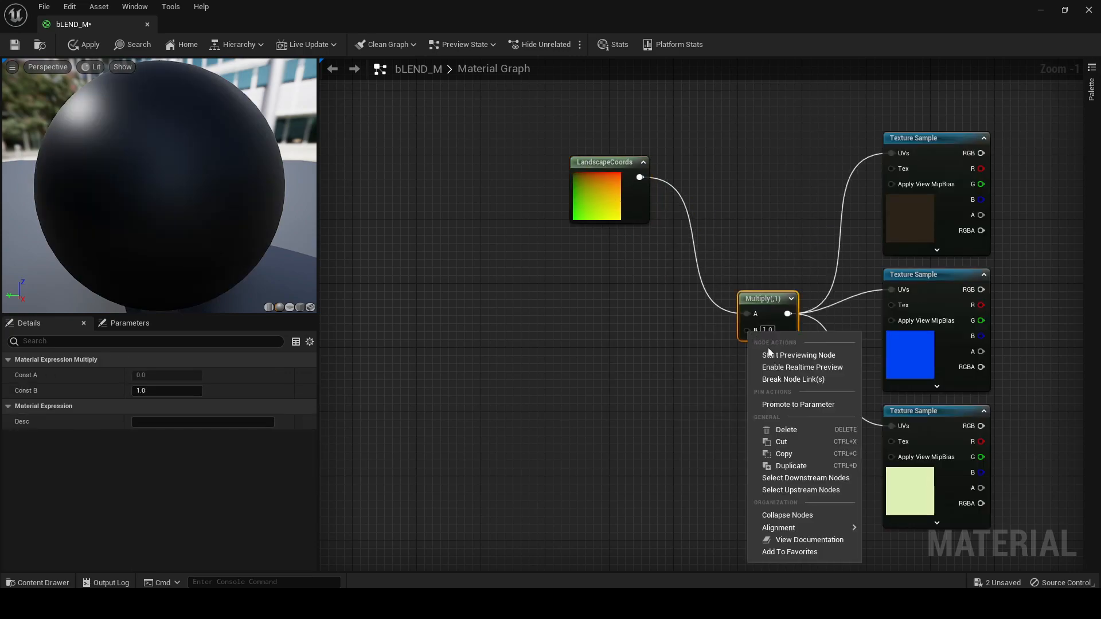
{"action": "left_click", "coordinate": [801, 405]}
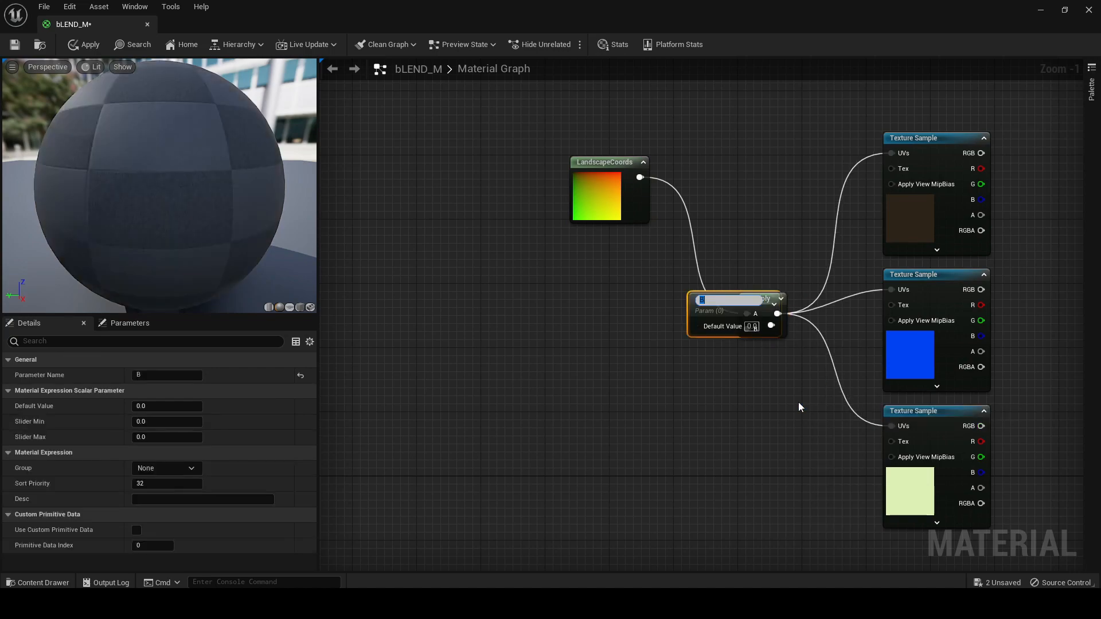
{"action": "left_click_drag", "start_coordinate": [708, 331], "coordinate": [554, 344]}
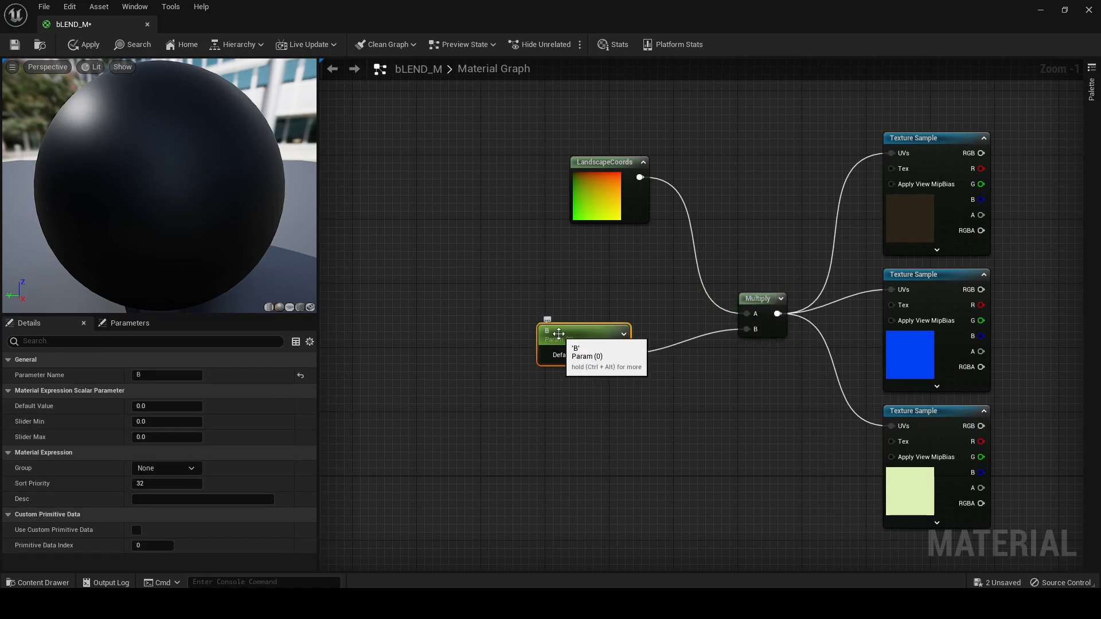
{"action": "left_click", "coordinate": [161, 376]}
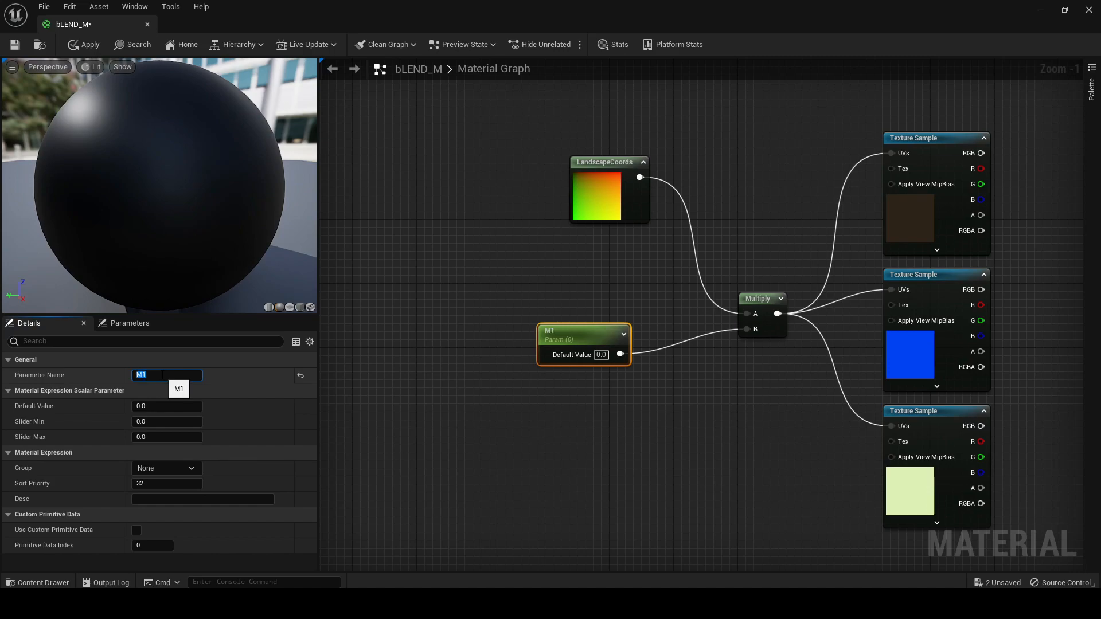
{"action": "right_click_drag", "start_coordinate": [589, 467], "coordinate": [582, 420]}
{"action": "left_click_drag", "start_coordinate": [580, 287], "coordinate": [612, 303]}
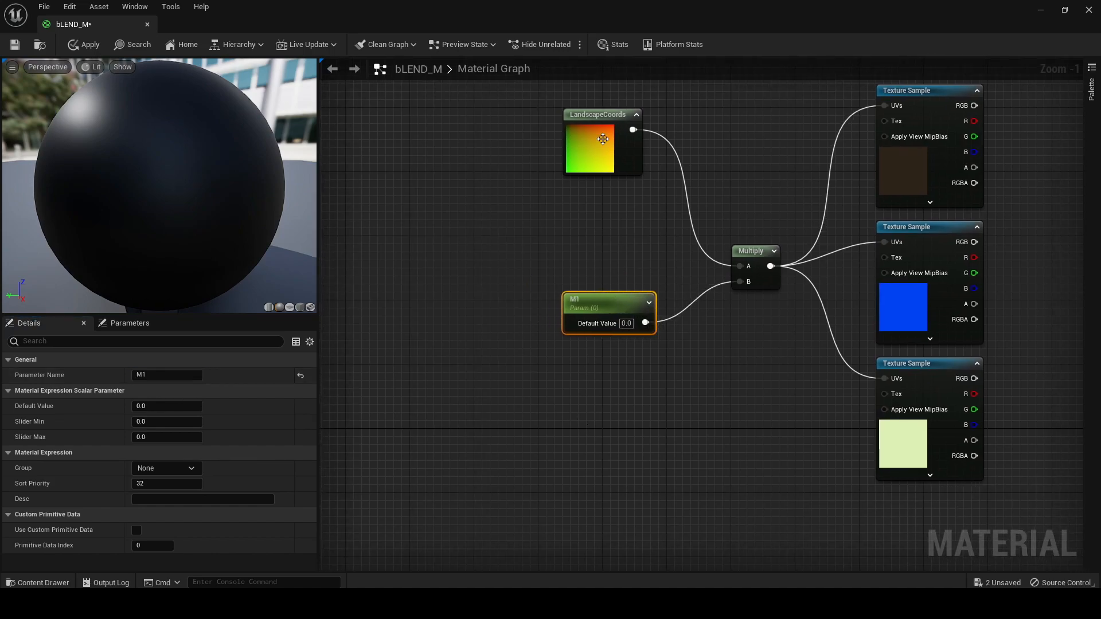
{"action": "left_click_drag", "start_coordinate": [603, 140], "coordinate": [592, 189]}
Copy the LandscapeCoords, M1 and Multiply nodes and paste the group beside the Forest Floor texture samples
{"action": "left_click_drag", "start_coordinate": [764, 117], "coordinate": [499, 400]}
{"action": "left_click_drag", "start_coordinate": [499, 106], "coordinate": [762, 412]}
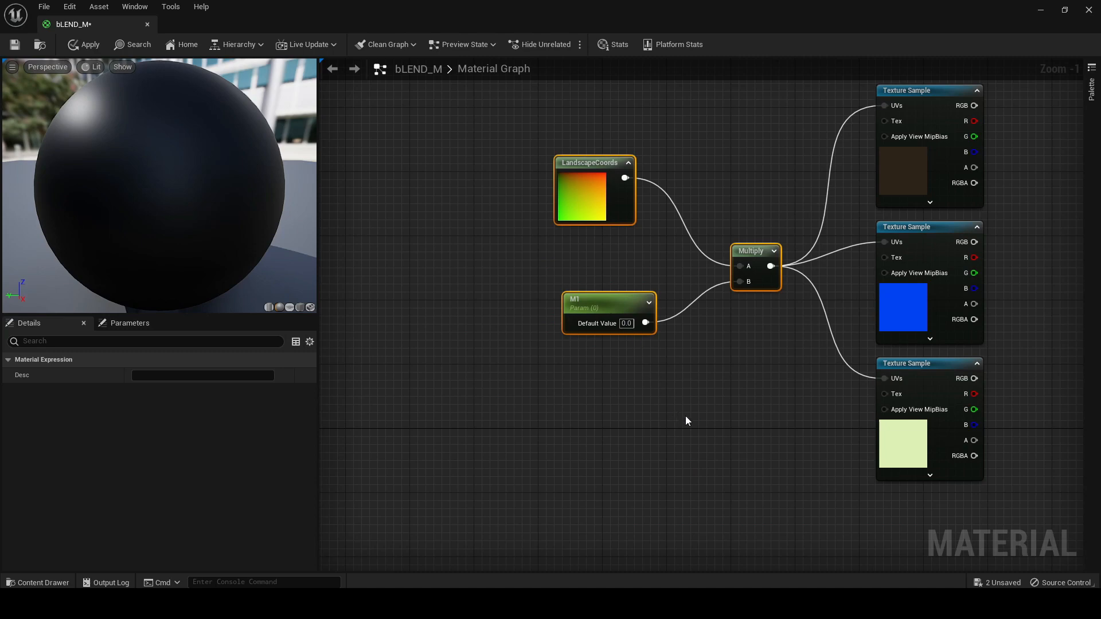
{"action": "right_click_drag", "start_coordinate": [685, 416], "coordinate": [687, 247]}
{"action": "right_click_drag", "start_coordinate": [728, 452], "coordinate": [677, 245]}
{"action": "right_click_drag", "start_coordinate": [688, 417], "coordinate": [642, 161]}
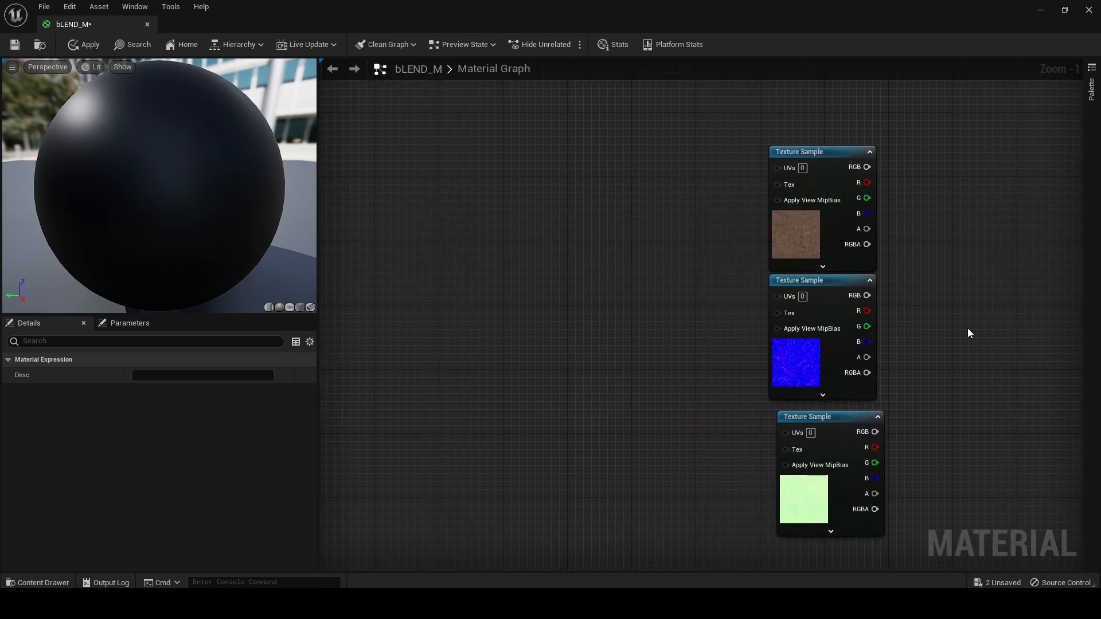
{"action": "left_click", "coordinate": [579, 324]}
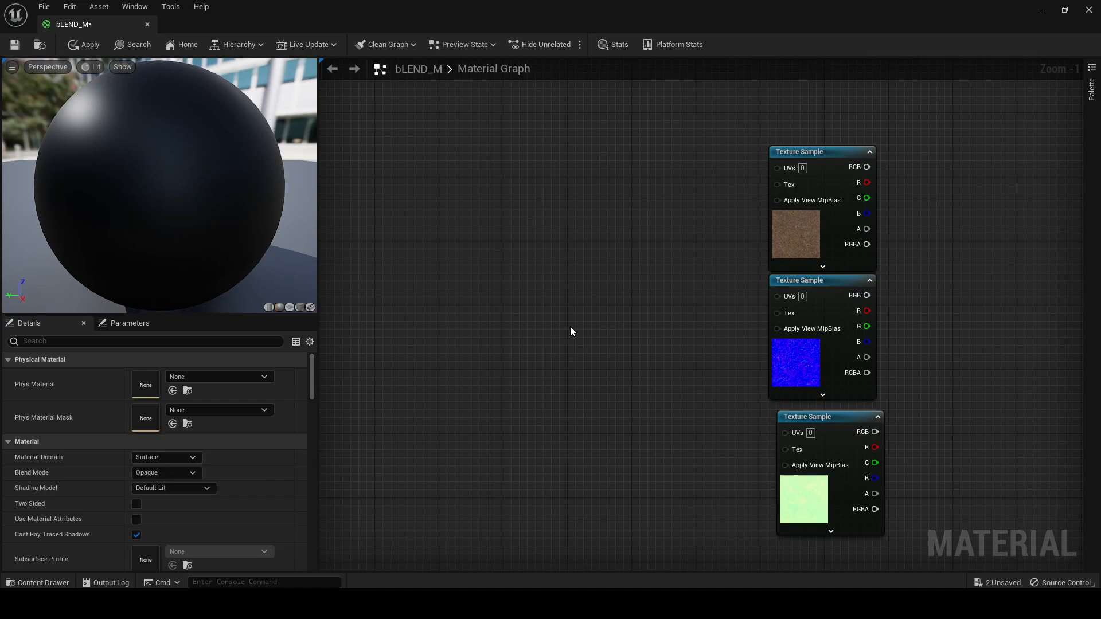
{"action": "key", "text": "ctrl+v"}
{"action": "left_click_drag", "start_coordinate": [554, 404], "coordinate": [539, 404]}
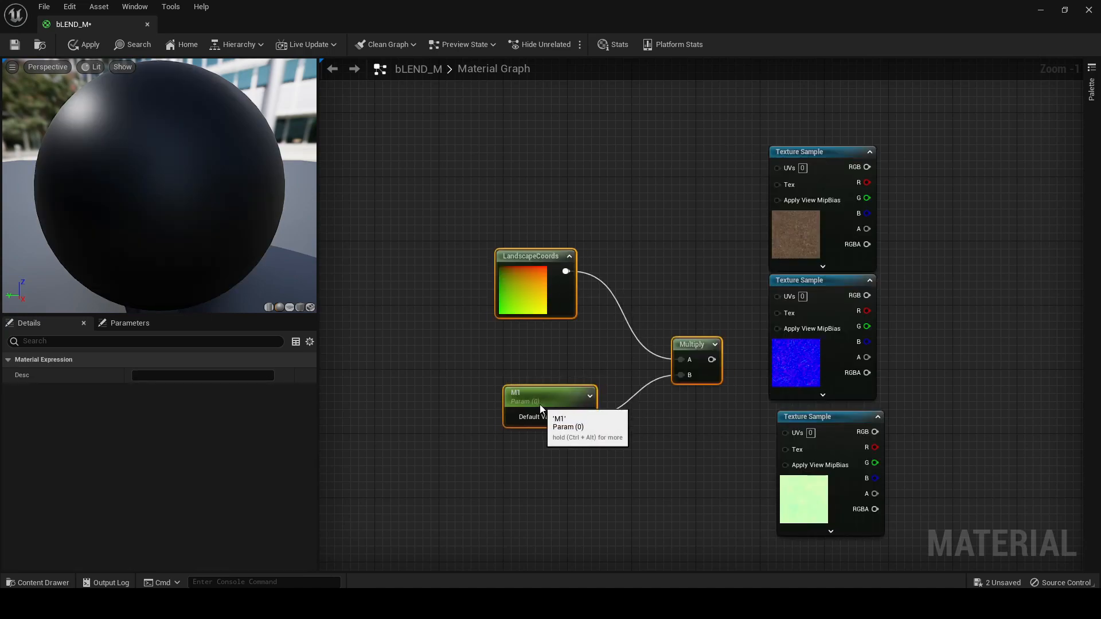
{"action": "left_click", "coordinate": [567, 449]}
Connect the copied Multiply node's output to the UVs of the three Forest Floor texture samples
{"action": "left_click_drag", "start_coordinate": [704, 359], "coordinate": [777, 296]}
{"action": "left_click_drag", "start_coordinate": [704, 359], "coordinate": [785, 432]}
{"action": "right_click_drag", "start_coordinate": [643, 430], "coordinate": [720, 445]}
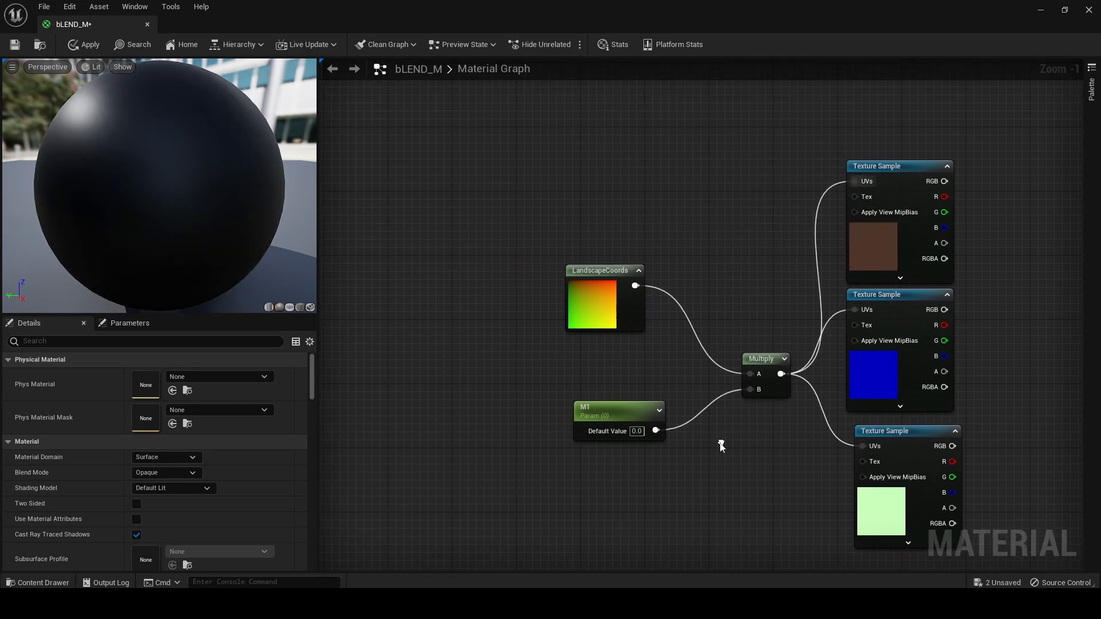
Rename the copied parameter in the Forest Floor group M2 and set its default value to 1.0
{"action": "left_click", "coordinate": [617, 415]}
{"action": "left_click", "coordinate": [175, 376]}
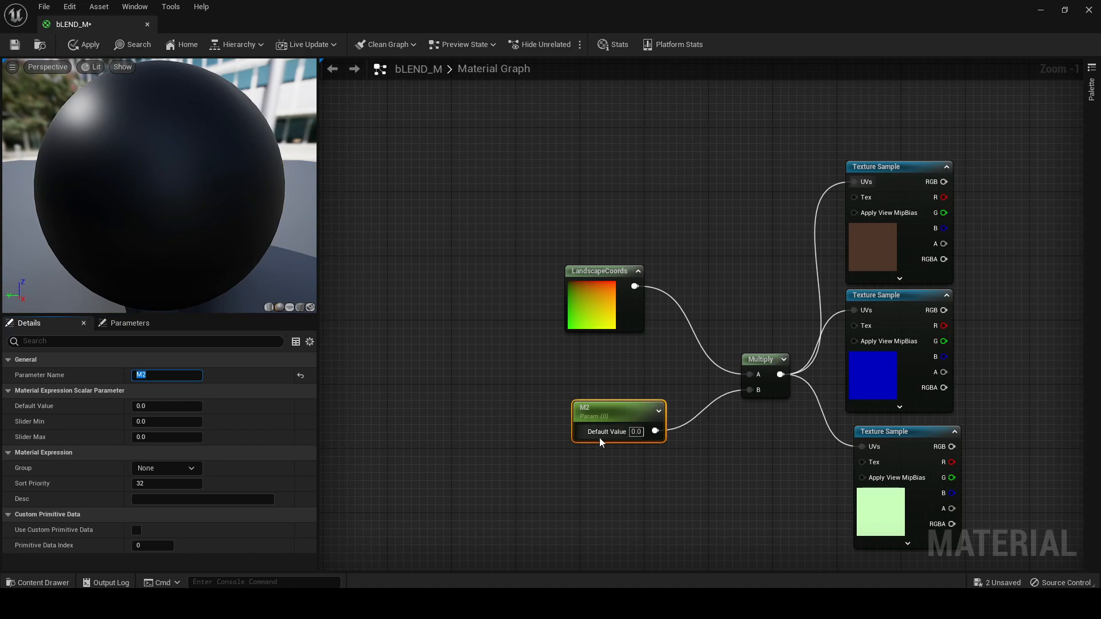
{"action": "left_click", "coordinate": [635, 432]}
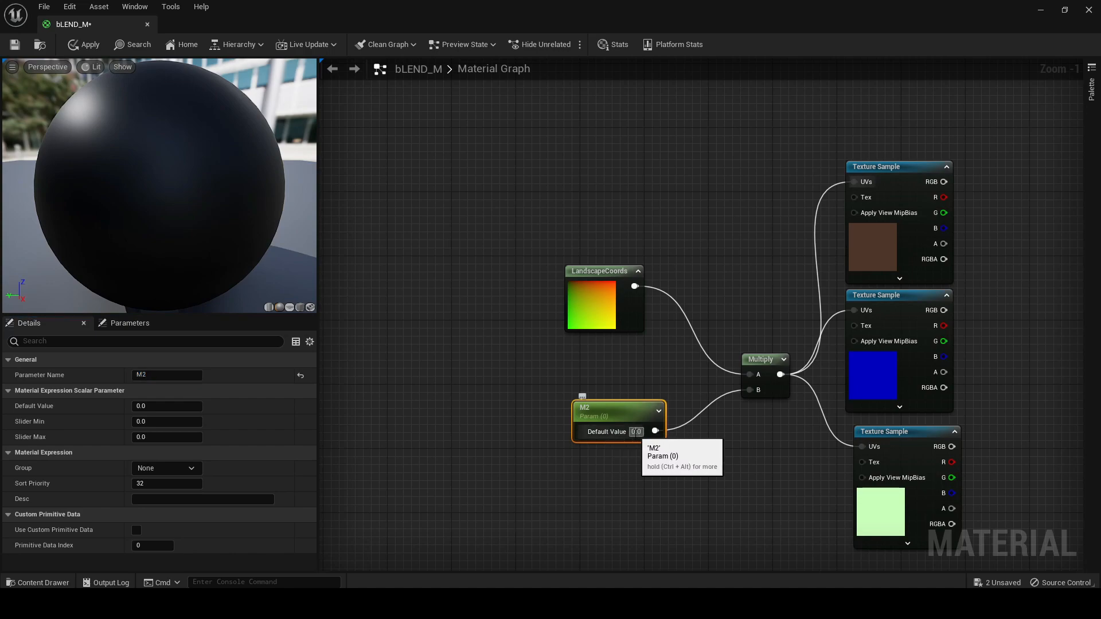
{"action": "left_click", "coordinate": [618, 459]}
Set the default value of the Rocky Steppe group's M1 parameter to 1.0
{"action": "right_click_drag", "start_coordinate": [674, 170], "coordinate": [713, 488]}
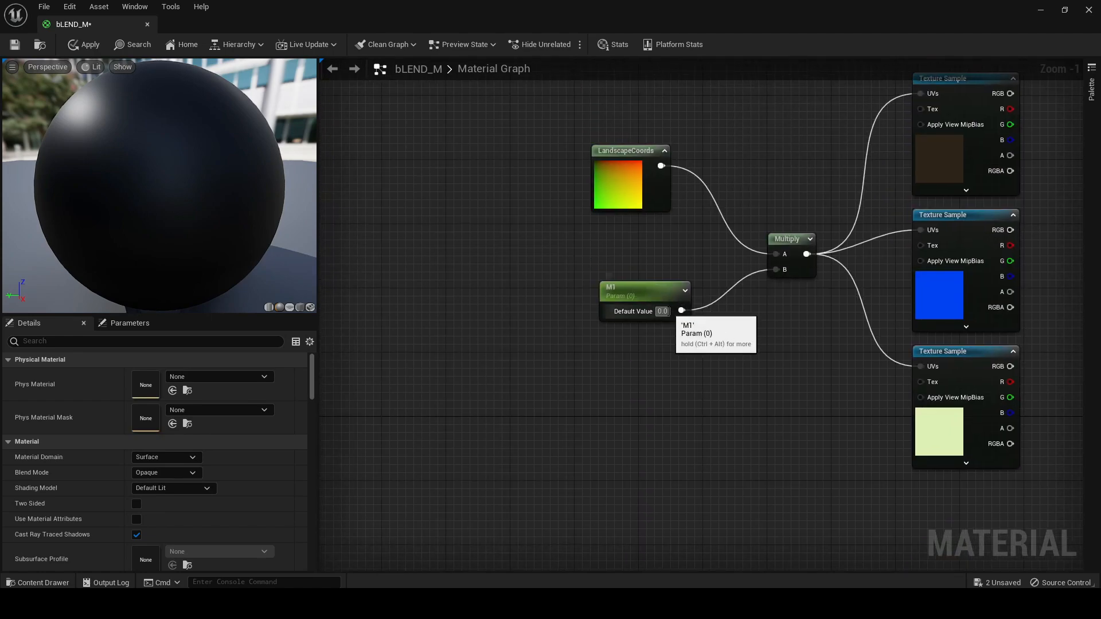
{"action": "type", "text": "1"}
{"action": "key", "text": "Return"}
{"action": "left_click", "coordinate": [738, 353]}
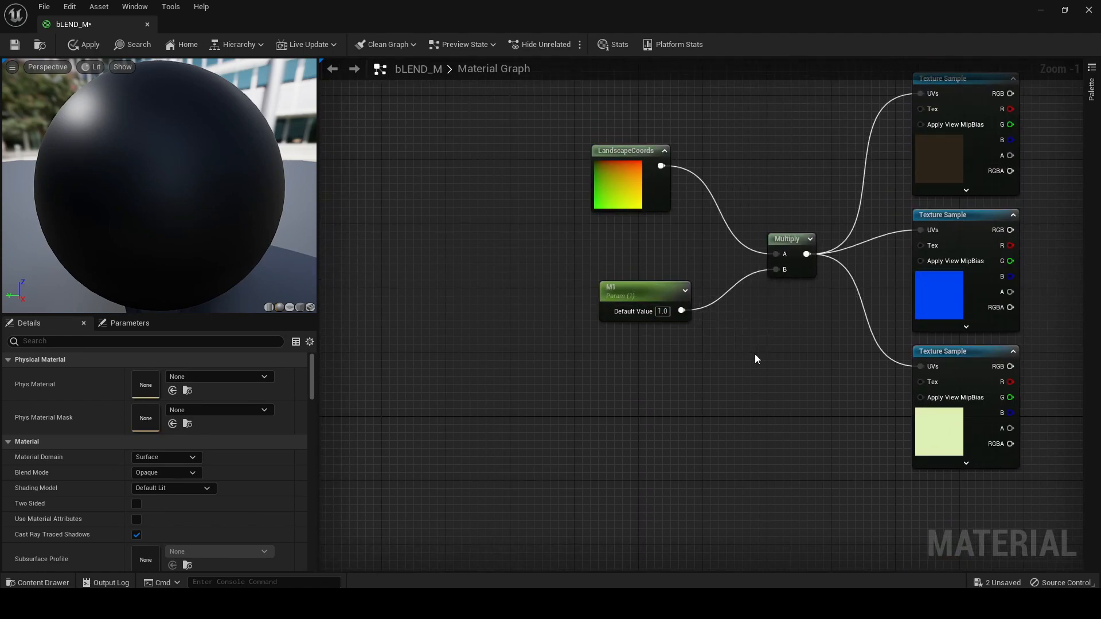
Move the material result node farther right to make room for blend nodes
{"action": "right_click_drag", "start_coordinate": [825, 342], "coordinate": [491, 338]}
{"action": "scroll", "coordinate": [763, 318], "scroll_direction": "down", "scroll_amount": 5}
{"action": "right_click_drag", "start_coordinate": [813, 302], "coordinate": [654, 218]}
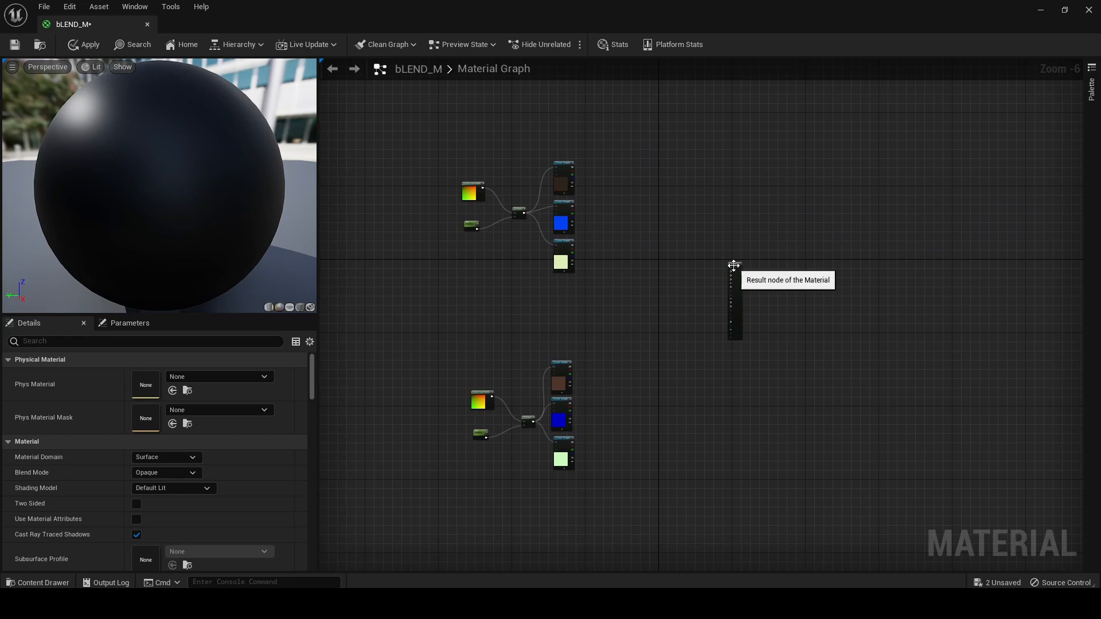
{"action": "left_click_drag", "start_coordinate": [734, 262], "coordinate": [1042, 264]}
Add a LandscapeLayerBlend node beside the Rocky Steppe texture samples and give it two layers
{"action": "right_click_drag", "start_coordinate": [603, 204], "coordinate": [689, 222]}
{"action": "scroll", "coordinate": [645, 271], "scroll_direction": "up", "scroll_amount": 5}
{"action": "scroll", "coordinate": [792, 219], "scroll_direction": "down", "scroll_amount": 1}
{"action": "right_click", "coordinate": [764, 228]}
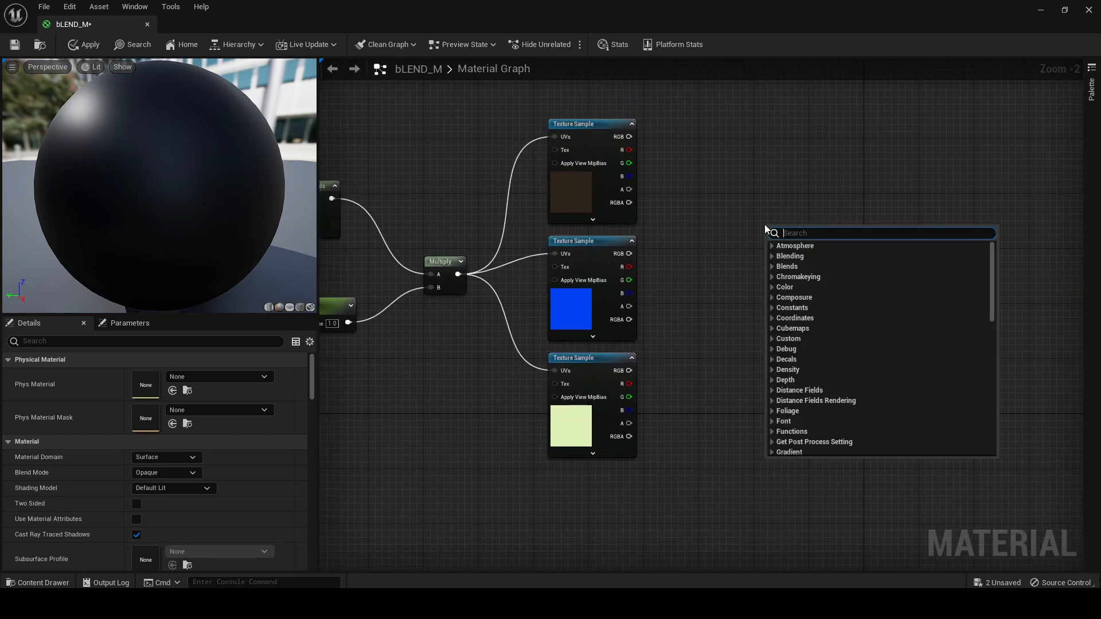
{"action": "type", "text": "LAYER"}
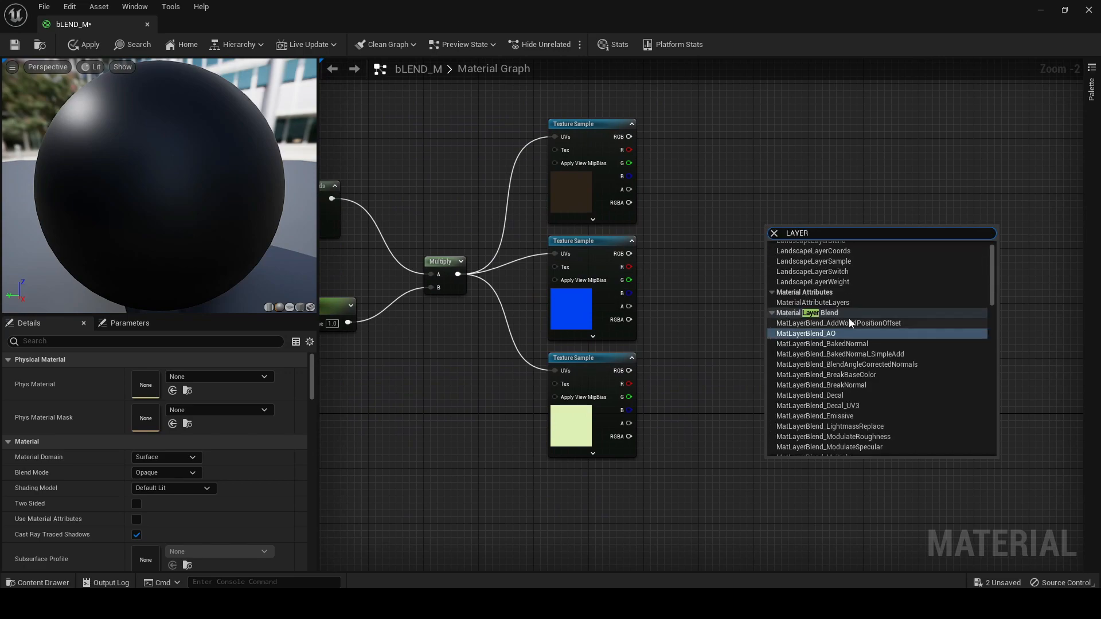
{"action": "scroll", "coordinate": [849, 319], "scroll_direction": "up", "scroll_amount": 1}
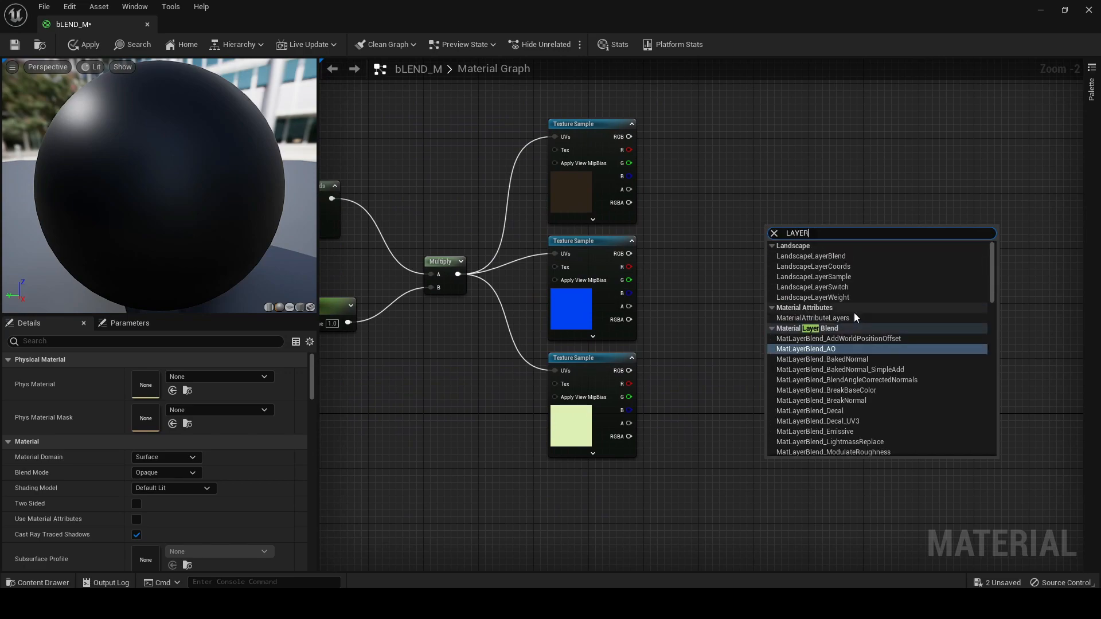
{"action": "left_click", "coordinate": [850, 258]}
{"action": "scroll", "coordinate": [770, 226], "scroll_direction": "up", "scroll_amount": 1}
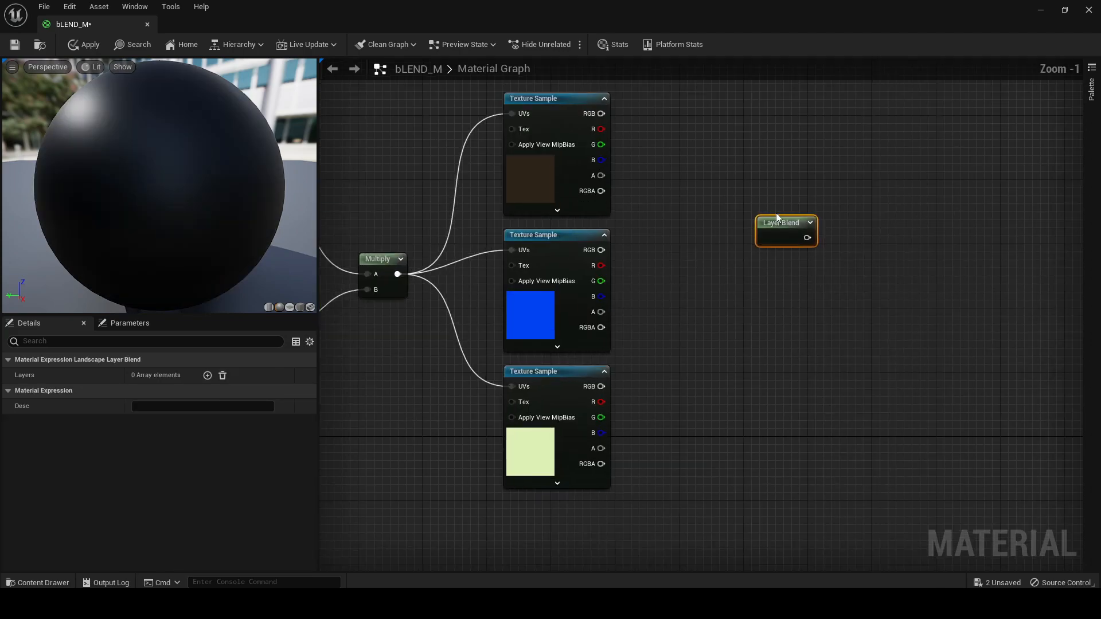
{"action": "left_click_drag", "start_coordinate": [763, 239], "coordinate": [782, 259]}
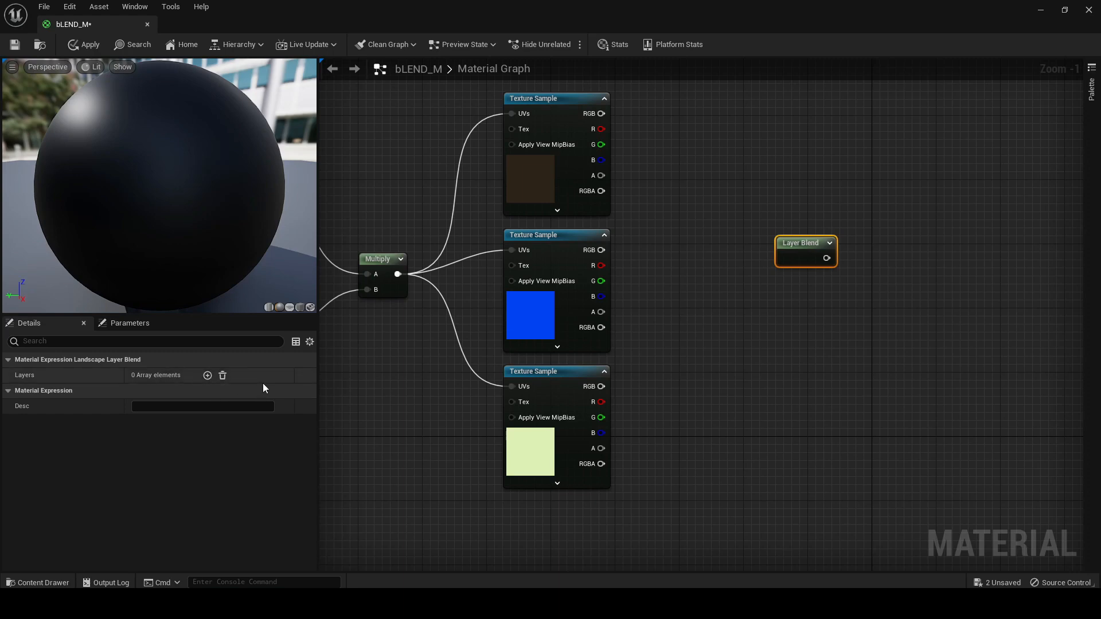
{"action": "left_click", "coordinate": [207, 375]}
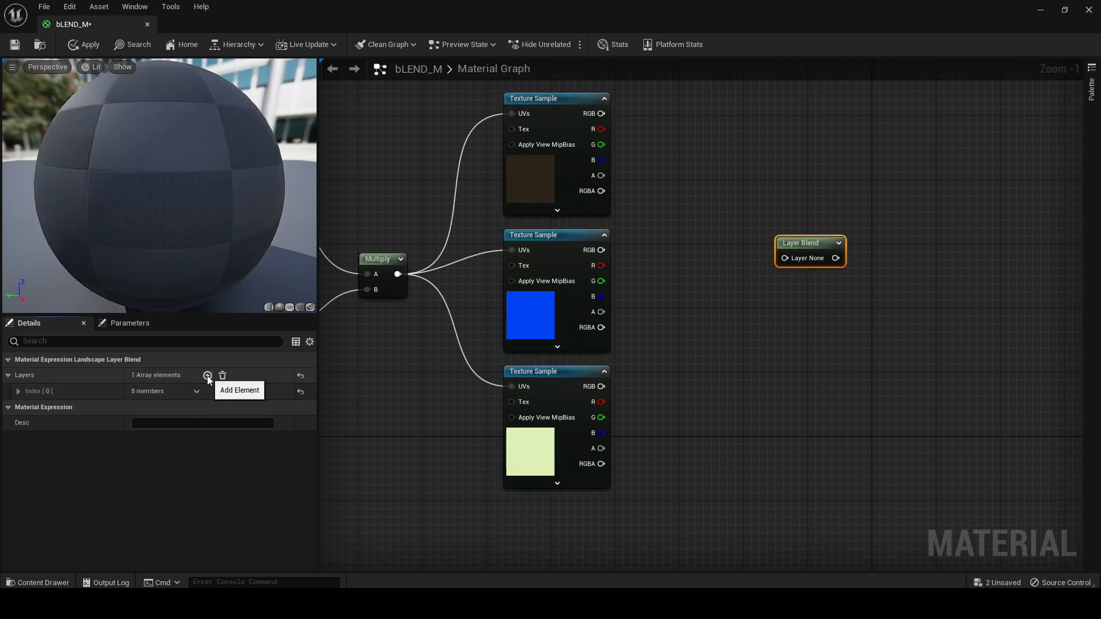
{"action": "left_click", "coordinate": [208, 375]}
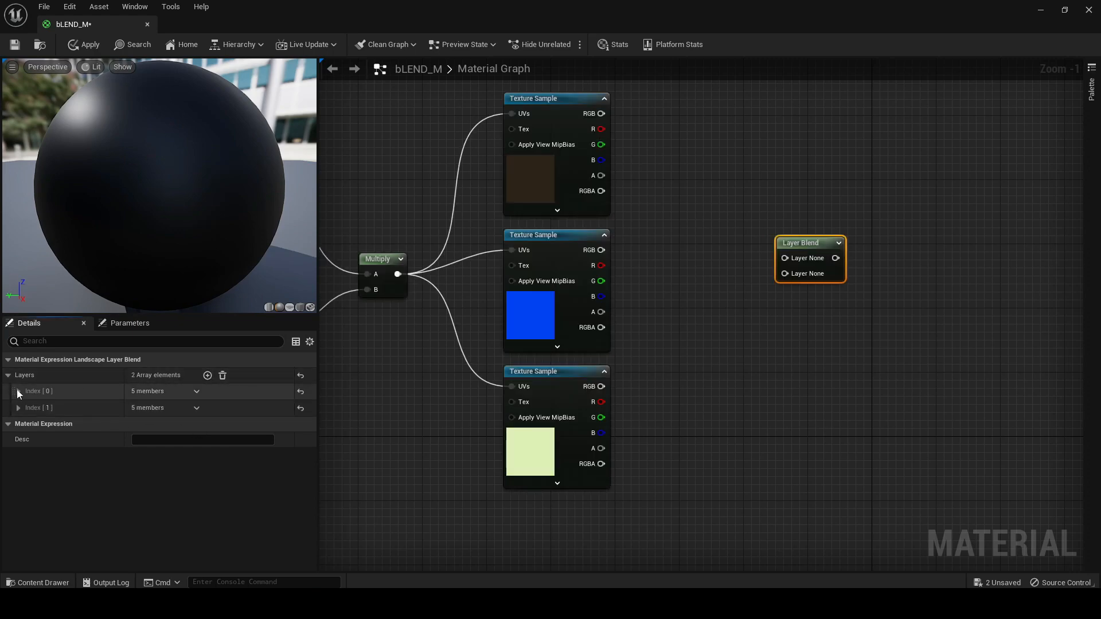
Name the first layer of the Layer Blend node MOSSY_GROUND
{"action": "left_click", "coordinate": [18, 391]}
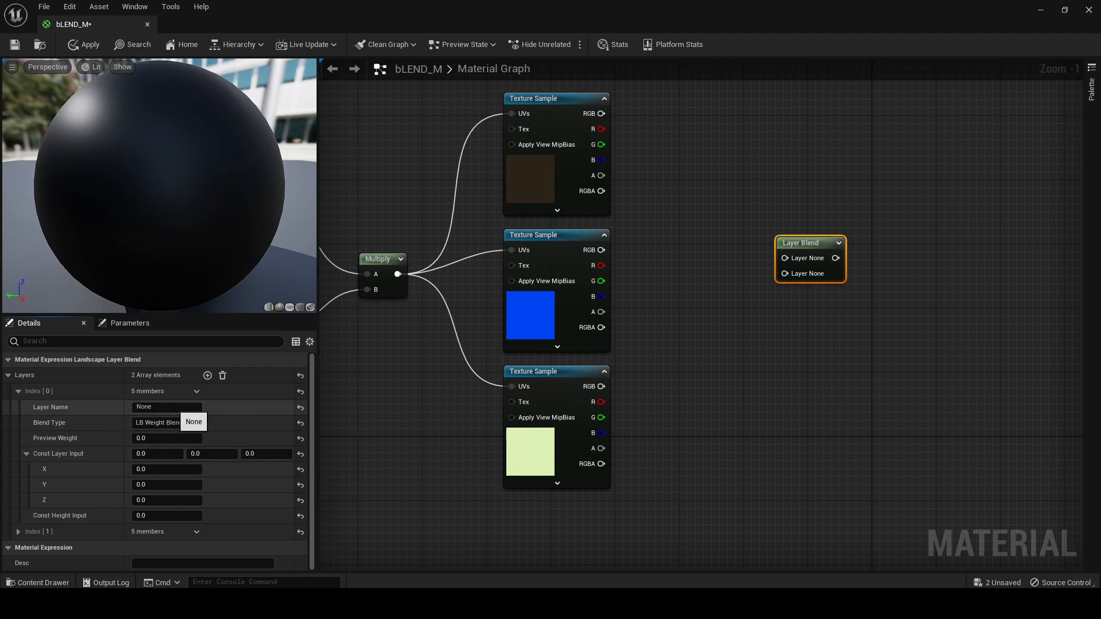
{"action": "left_click", "coordinate": [166, 407]}
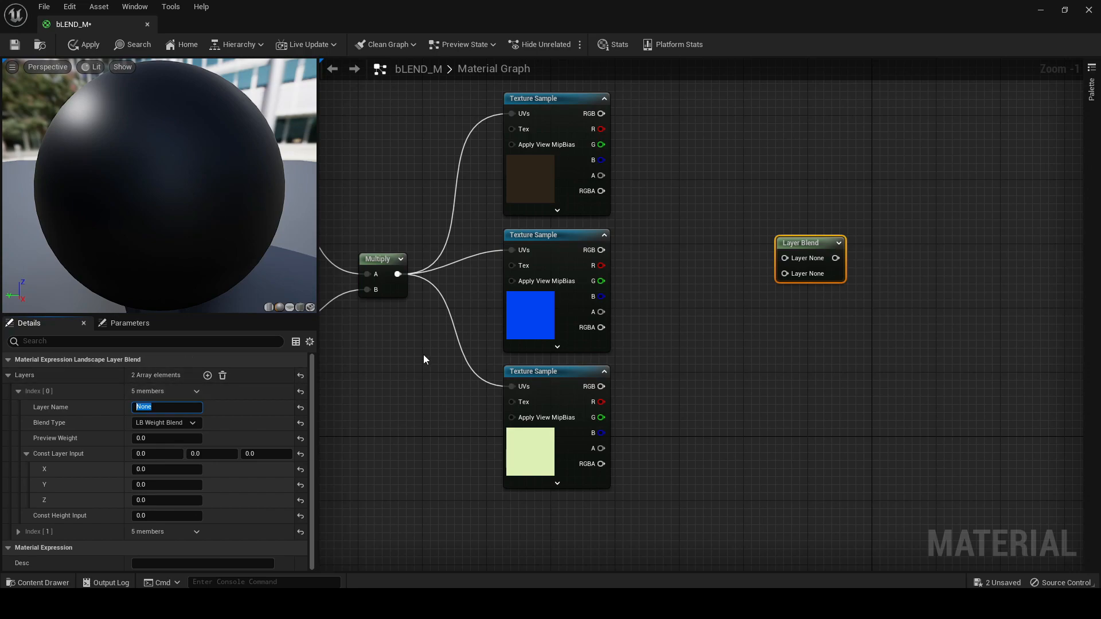
{"action": "scroll", "coordinate": [424, 359], "scroll_direction": "down", "scroll_amount": 4}
{"action": "right_click_drag", "start_coordinate": [488, 401], "coordinate": [557, 433]}
{"action": "left_click", "coordinate": [179, 408]}
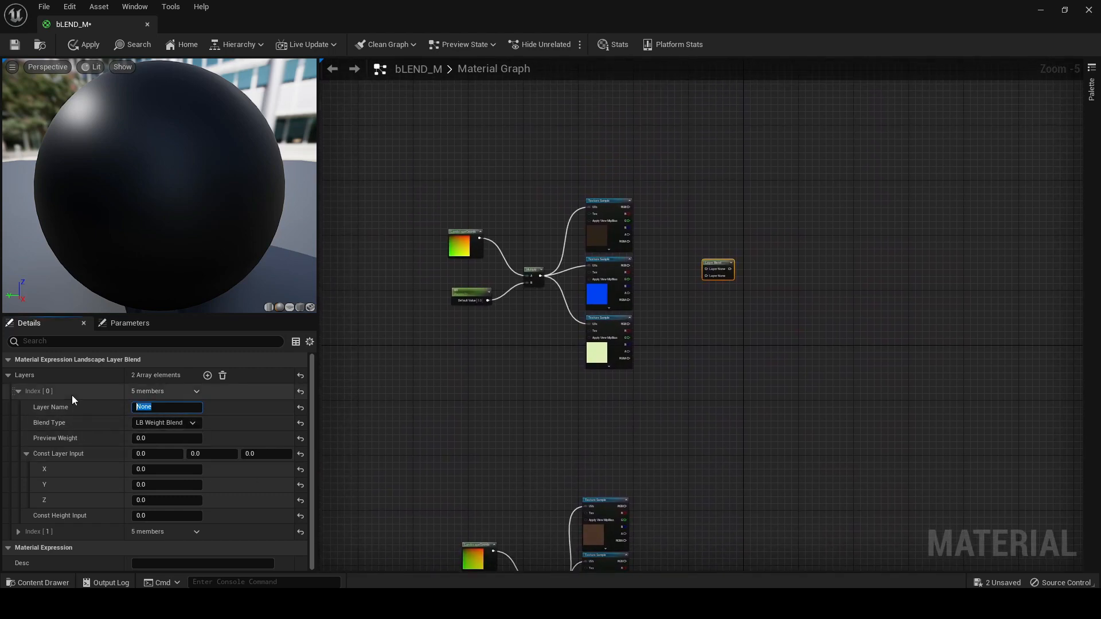
{"action": "type", "text": "NOSSY_GROUND"}
{"action": "key", "text": "Return"}
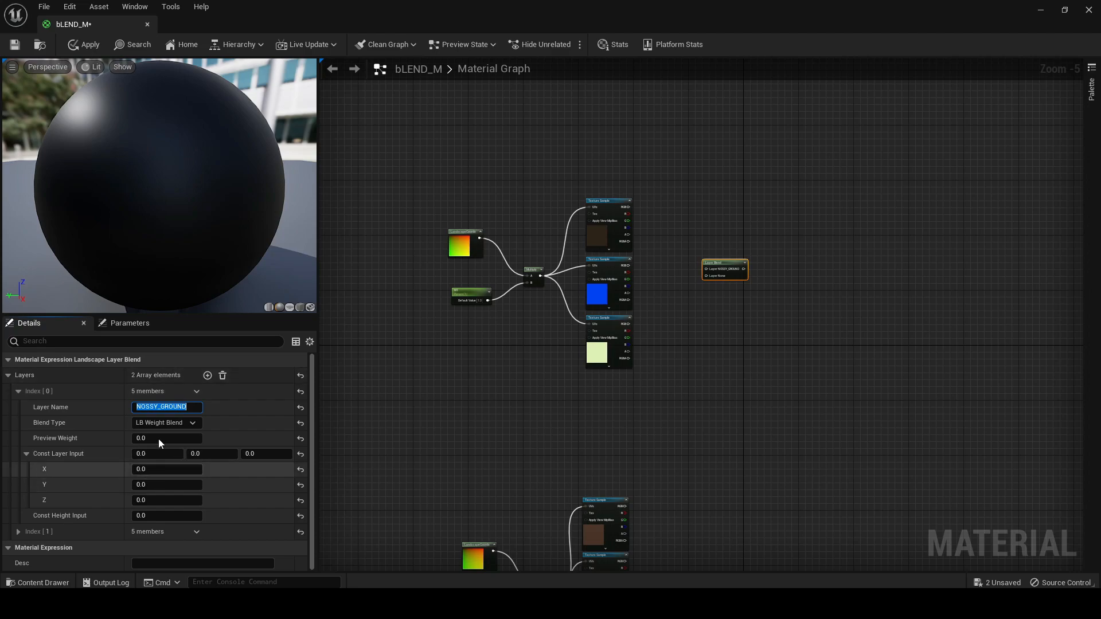
{"action": "left_click", "coordinate": [138, 407]}
{"action": "key", "text": "BackSpace"}
{"action": "type", "text": "M"}
{"action": "left_click", "coordinate": [373, 454]}
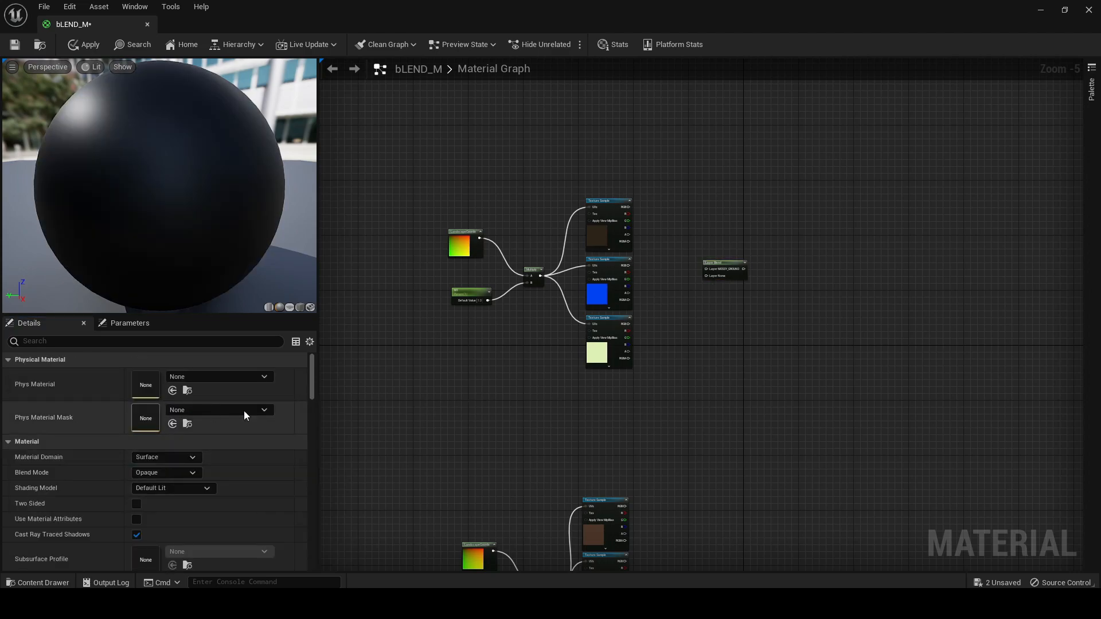
Name the second layer of the Layer Blend node DRY_GROUND
{"action": "left_click", "coordinate": [734, 266]}
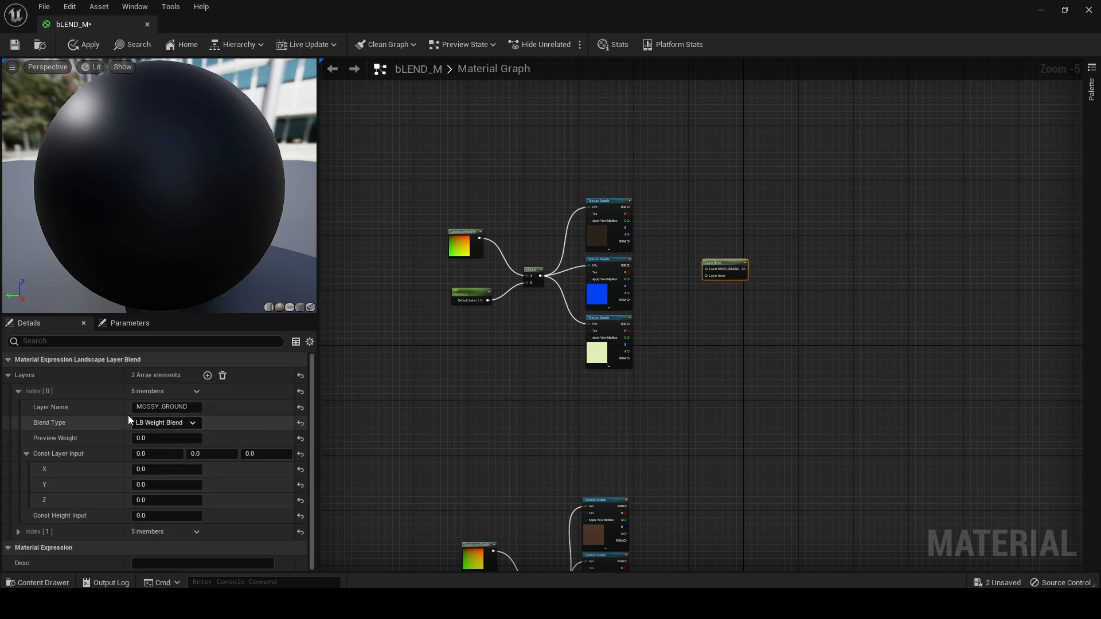
{"action": "left_click", "coordinate": [18, 391]}
{"action": "left_click", "coordinate": [18, 408]}
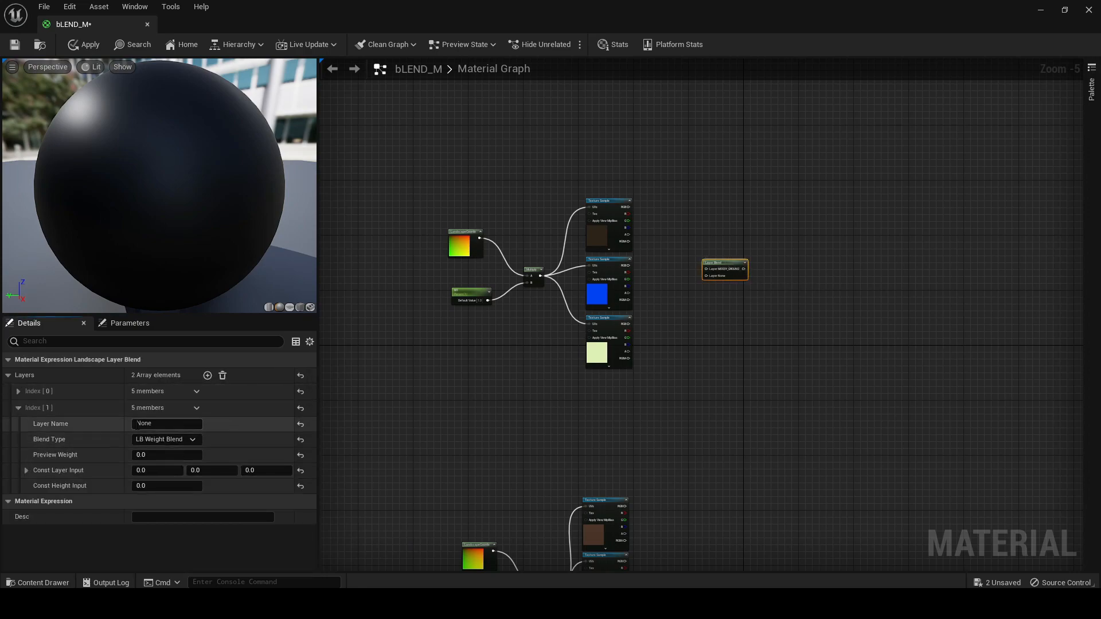
{"action": "left_click", "coordinate": [167, 424]}
{"action": "type", "text": "DRY_GROUND"}
{"action": "key", "text": "Return"}
{"action": "left_click", "coordinate": [17, 411]}
Move the Layer Blend node to the right of the texture samples, at a height between the two texture groups
{"action": "right_click_drag", "start_coordinate": [481, 421], "coordinate": [370, 355]}
{"action": "left_click", "coordinate": [672, 302]}
{"action": "scroll", "coordinate": [624, 227], "scroll_direction": "up", "scroll_amount": 3}
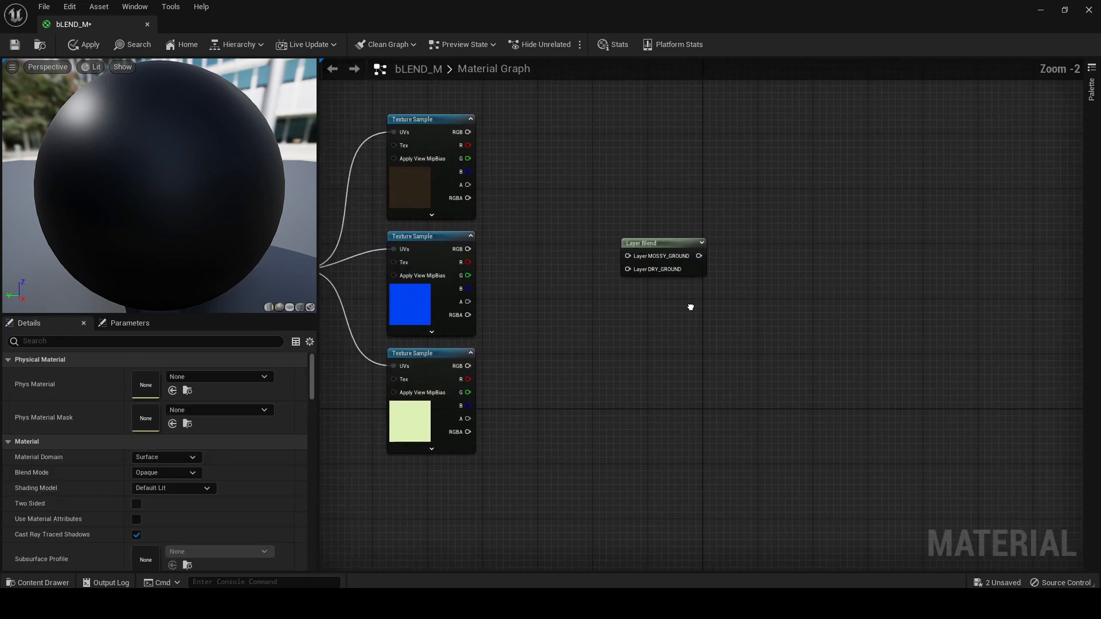
{"action": "left_click_drag", "start_coordinate": [650, 290], "coordinate": [698, 385]}
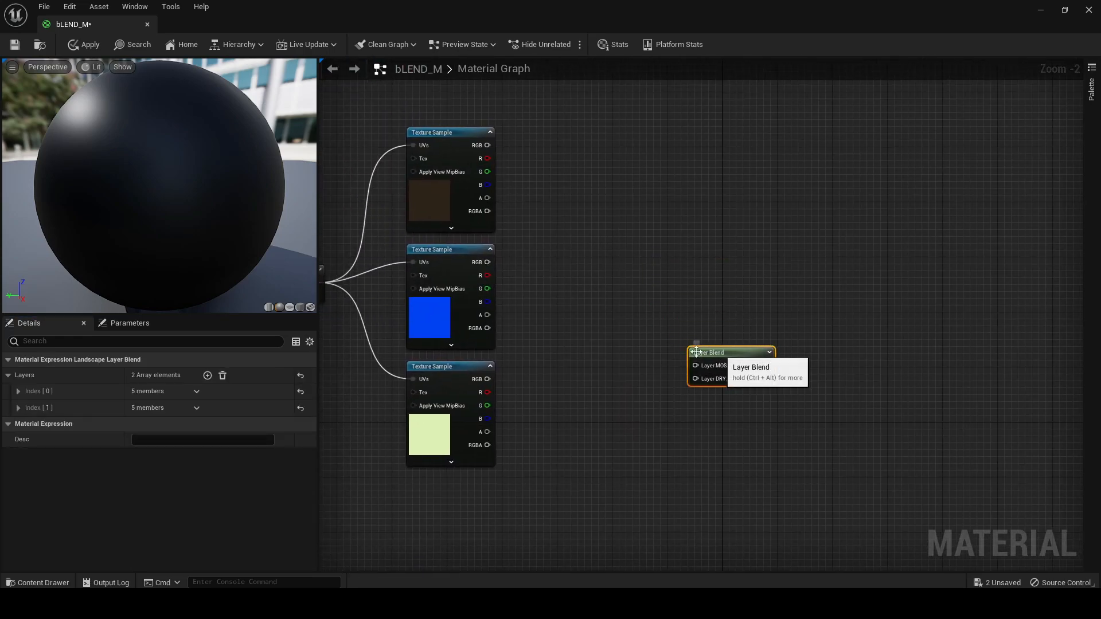
{"action": "right_click_drag", "start_coordinate": [579, 200], "coordinate": [580, 162]}
{"action": "left_click_drag", "start_coordinate": [709, 347], "coordinate": [939, 435]}
{"action": "right_click_drag", "start_coordinate": [663, 460], "coordinate": [666, 342]}
{"action": "scroll", "coordinate": [677, 307], "scroll_direction": "down", "scroll_amount": 3}
{"action": "left_click_drag", "start_coordinate": [791, 310], "coordinate": [784, 335]}
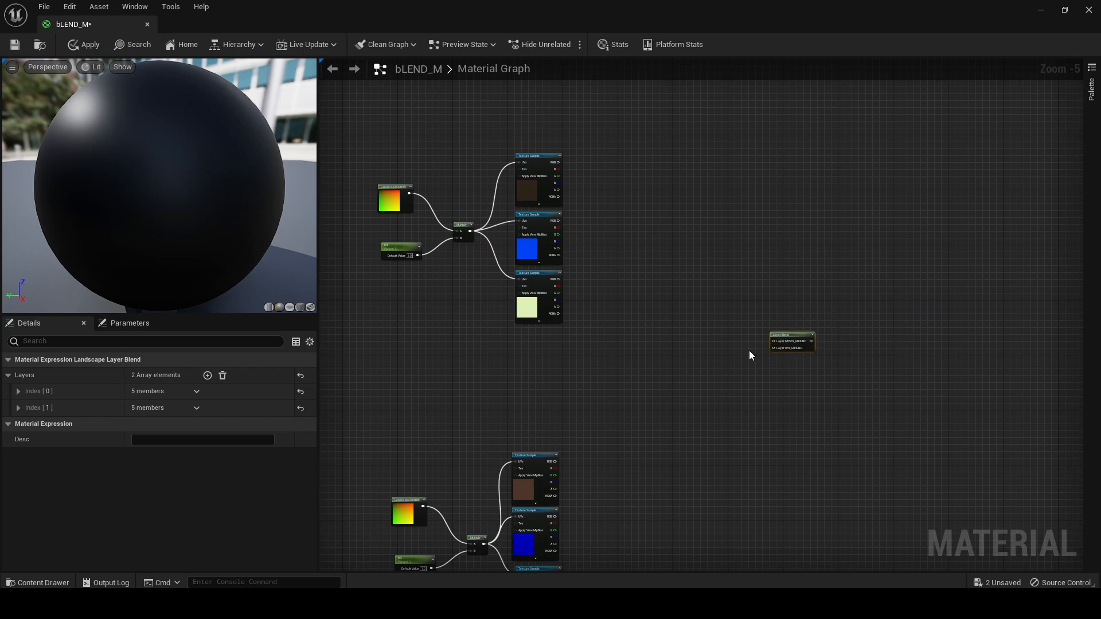
{"action": "right_click_drag", "start_coordinate": [713, 296], "coordinate": [762, 391]}
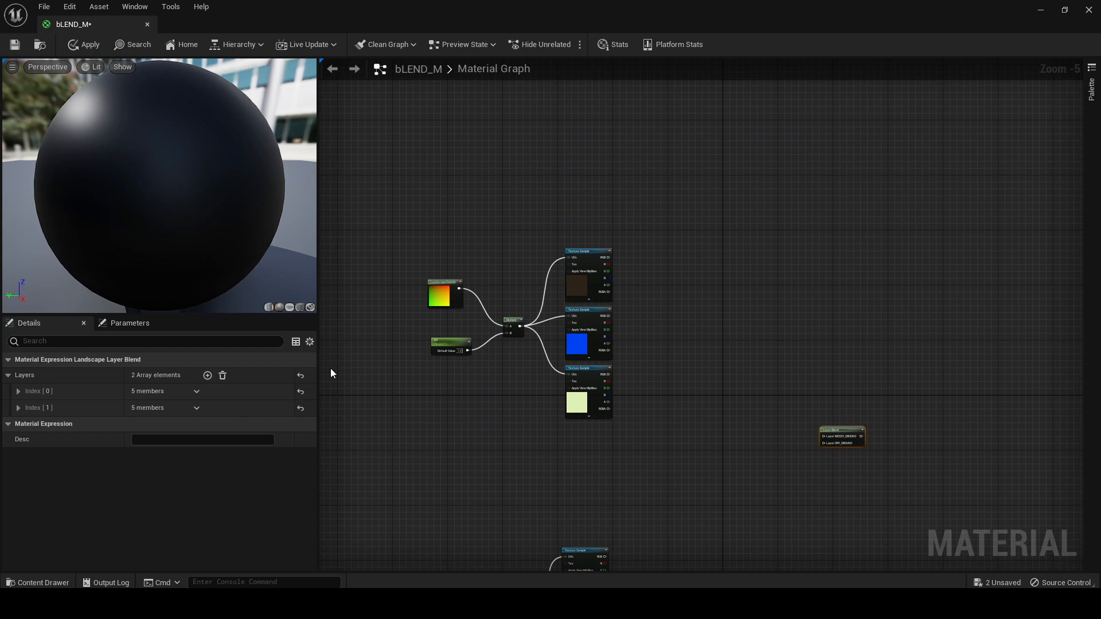
{"action": "left_click_drag", "start_coordinate": [837, 431], "coordinate": [789, 427]}
{"action": "right_click_drag", "start_coordinate": [703, 426], "coordinate": [776, 448]}
Add a MakeMaterialAttributes node beside the three Rocky Steppe texture samples
{"action": "scroll", "coordinate": [700, 317], "scroll_direction": "up", "scroll_amount": 3}
{"action": "left_click", "coordinate": [746, 321]}
{"action": "right_click_drag", "start_coordinate": [746, 324], "coordinate": [729, 266]}
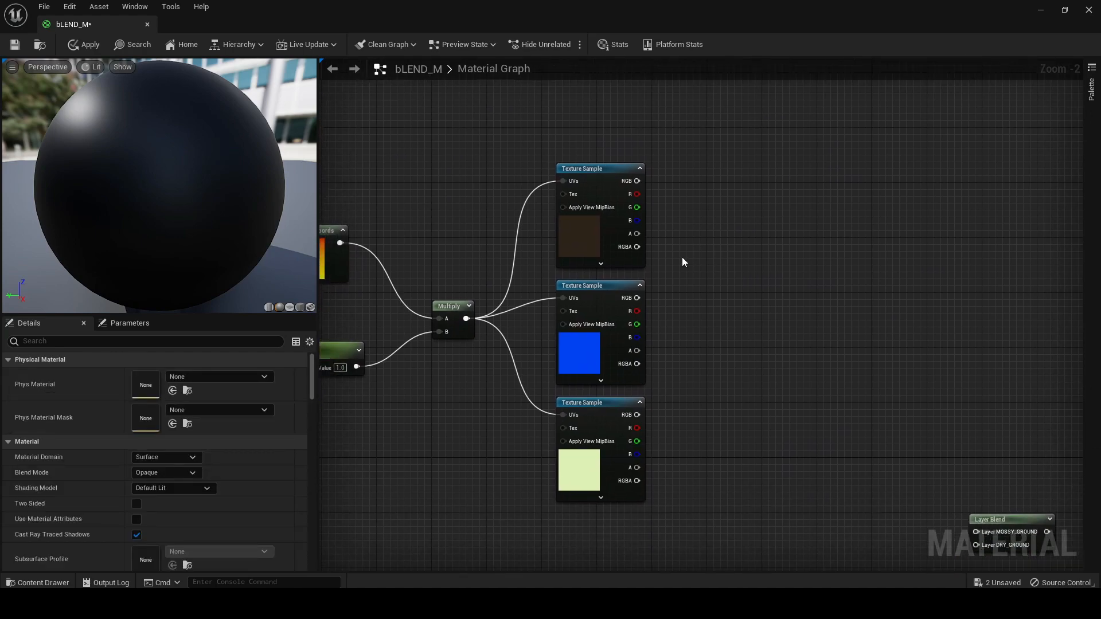
{"action": "right_click", "coordinate": [724, 229]}
{"action": "type", "text": "MAKE"}
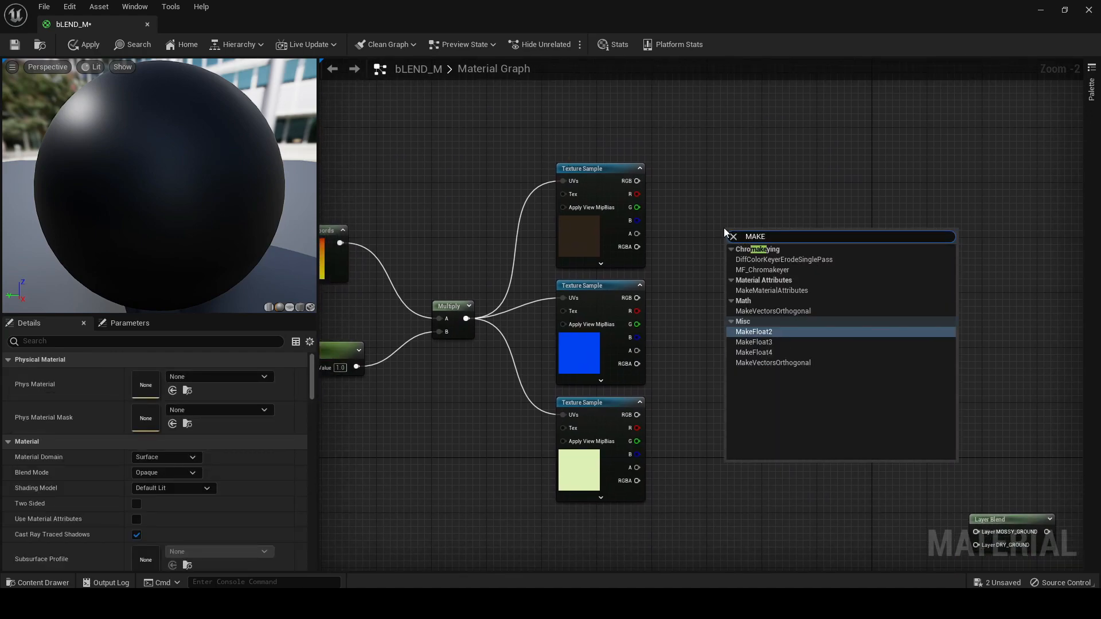
{"action": "left_click", "coordinate": [764, 291]}
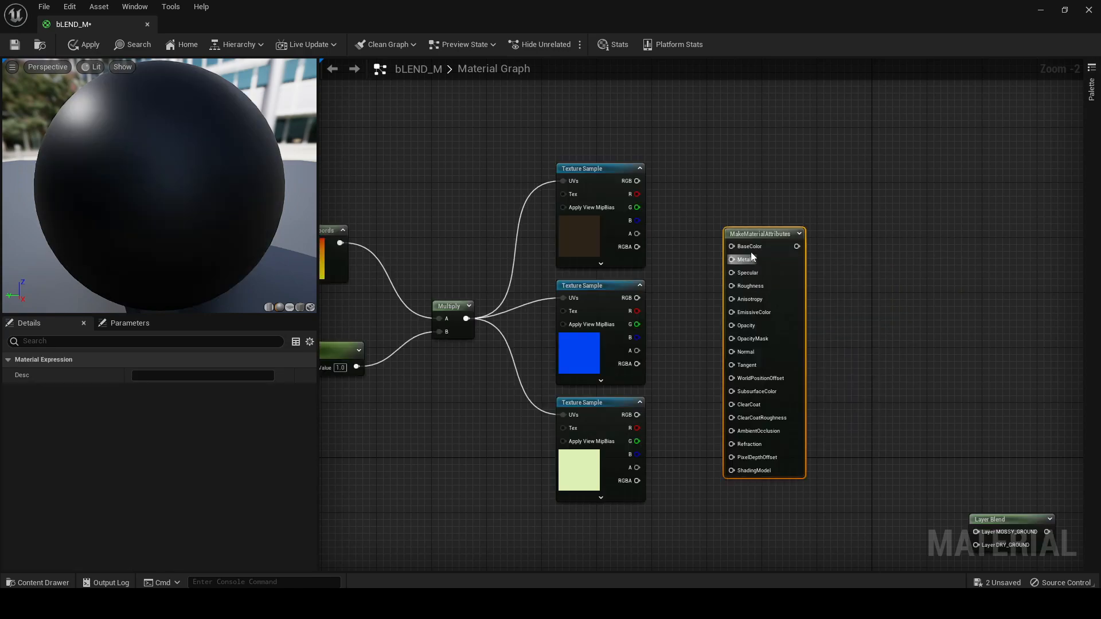
{"action": "left_click_drag", "start_coordinate": [753, 259], "coordinate": [749, 228]}
Connect the Rocky Steppe color RGB to BaseColor, normal RGB to Normal, mask R to AmbientOcclusion and mask G to Roughness
{"action": "left_click_drag", "start_coordinate": [638, 181], "coordinate": [728, 215]}
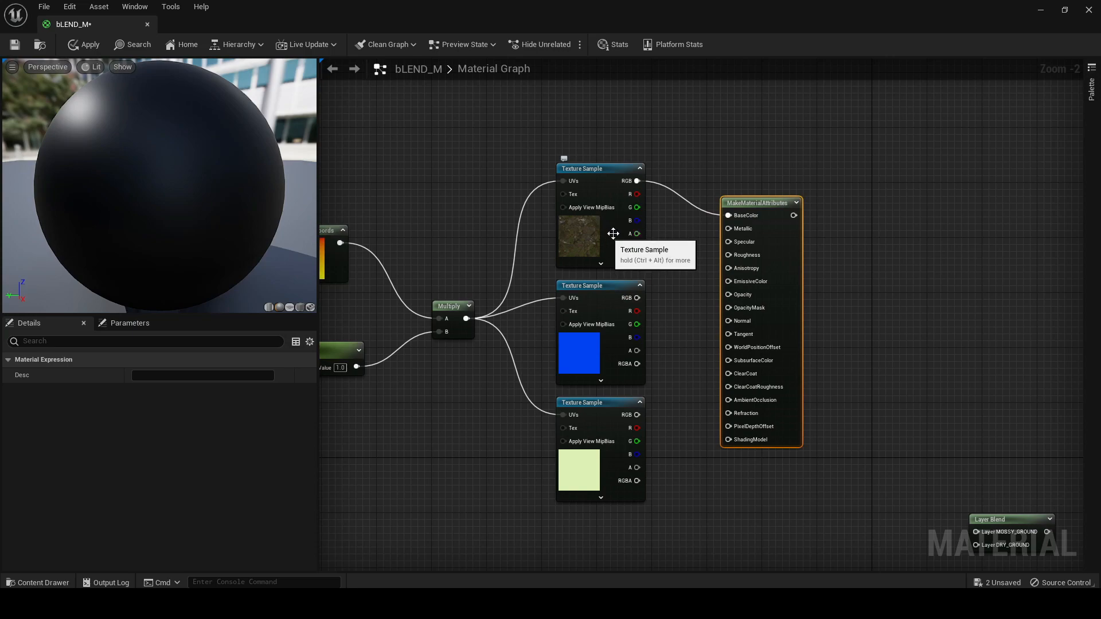
{"action": "left_click_drag", "start_coordinate": [636, 298], "coordinate": [728, 321]}
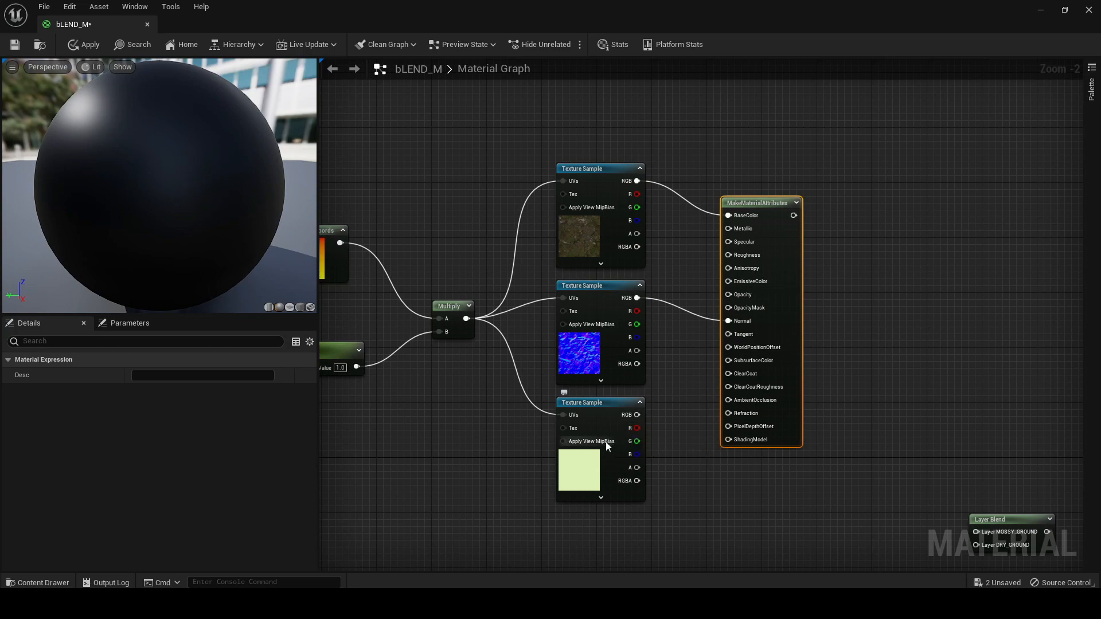
{"action": "left_click", "coordinate": [598, 469]}
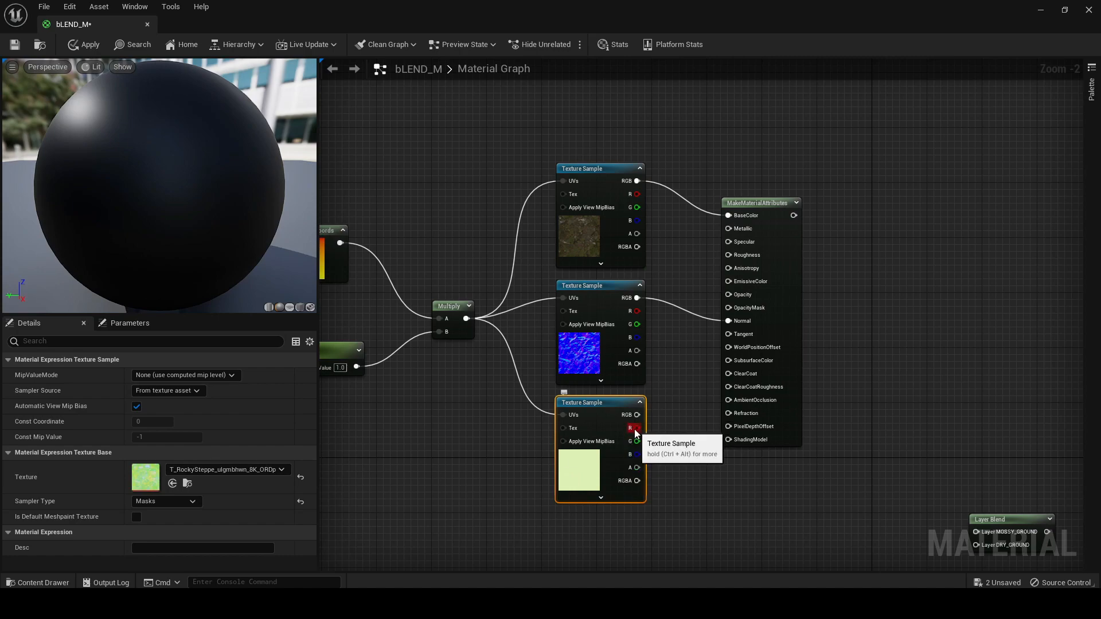
{"action": "left_click_drag", "start_coordinate": [635, 429], "coordinate": [732, 403]}
{"action": "left_click_drag", "start_coordinate": [636, 440], "coordinate": [729, 256]}
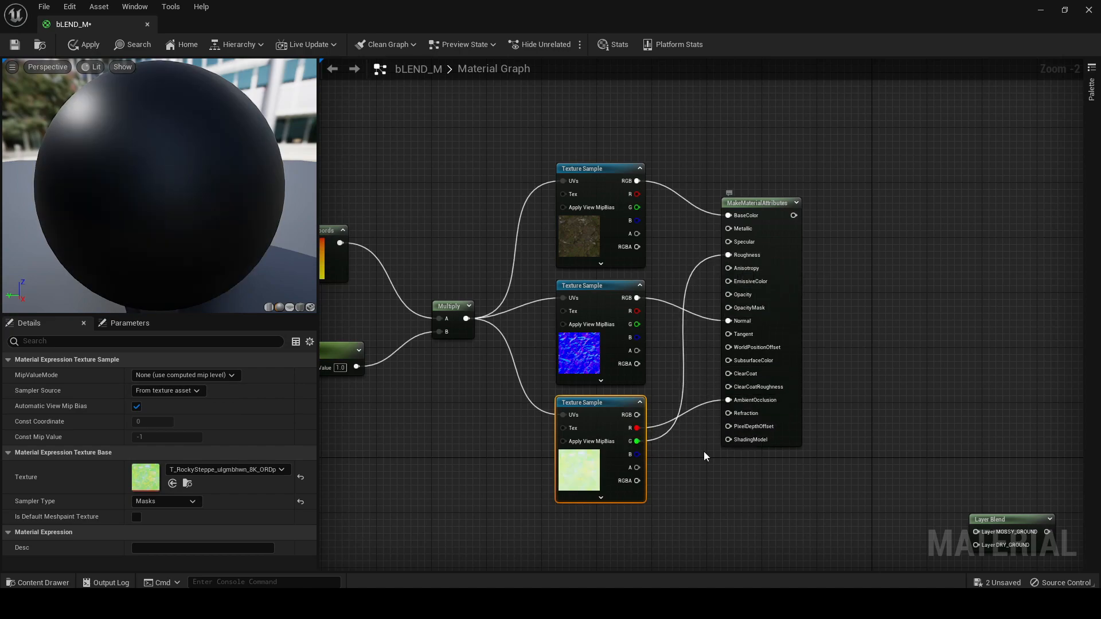
{"action": "right_click_drag", "start_coordinate": [759, 509], "coordinate": [690, 519]}
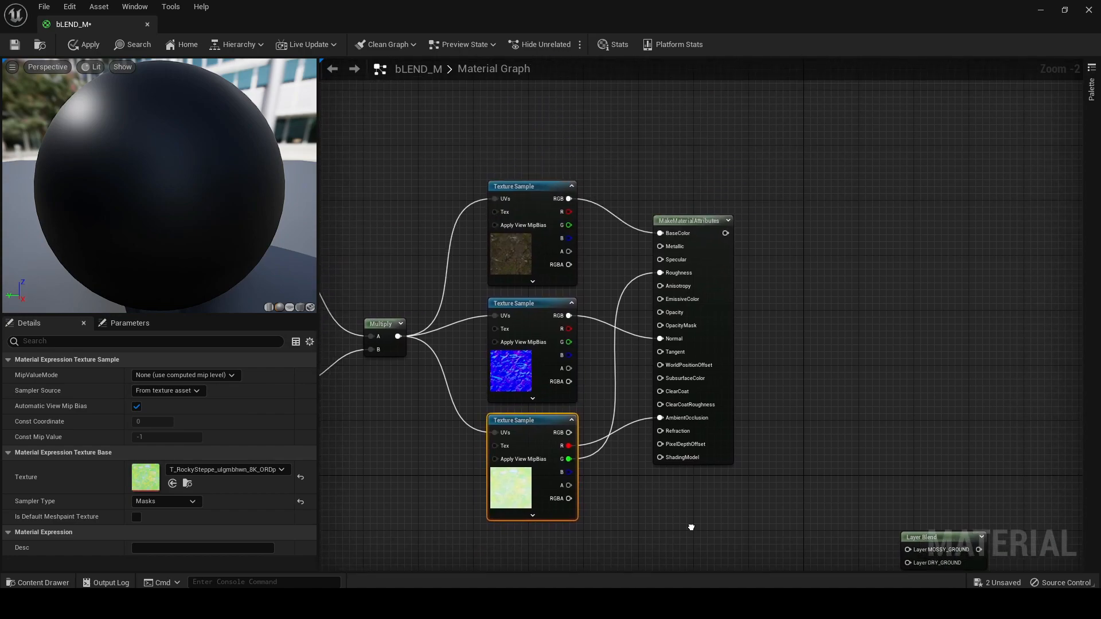
Copy the MakeMaterialAttributes node and place the copy beside the Forest Floor texture samples
{"action": "left_click", "coordinate": [691, 217]}
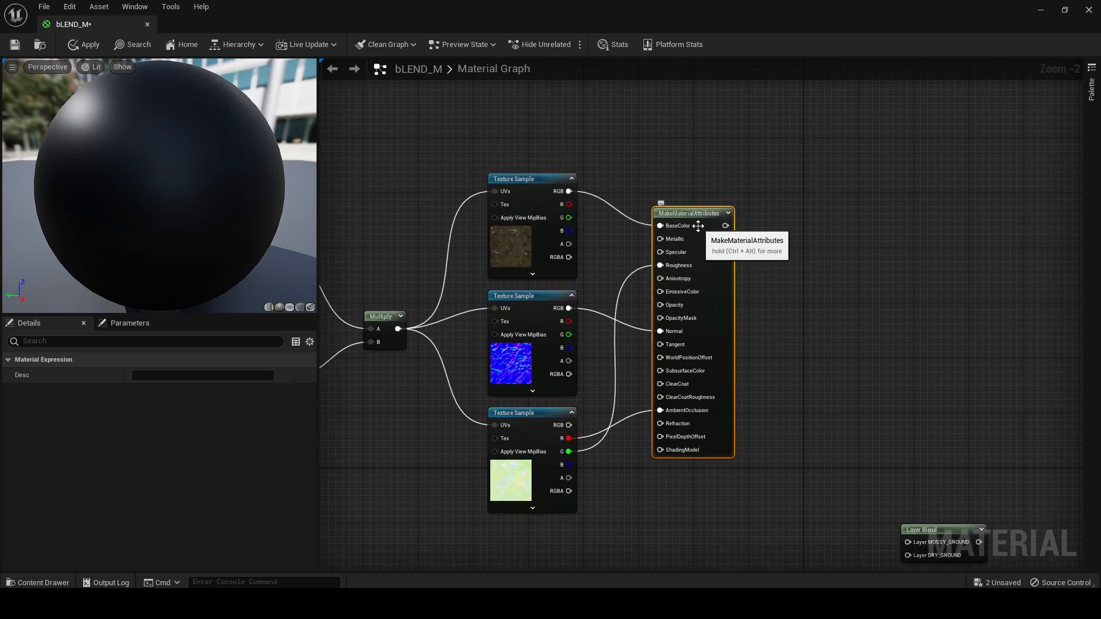
{"action": "right_click_drag", "start_coordinate": [822, 322], "coordinate": [805, 134]}
{"action": "right_click_drag", "start_coordinate": [780, 497], "coordinate": [795, 287]}
{"action": "right_click_drag", "start_coordinate": [699, 516], "coordinate": [689, 370]}
{"action": "left_click", "coordinate": [656, 347]}
{"action": "key", "text": "ctrl+v"}
{"action": "left_click_drag", "start_coordinate": [671, 349], "coordinate": [652, 264]}
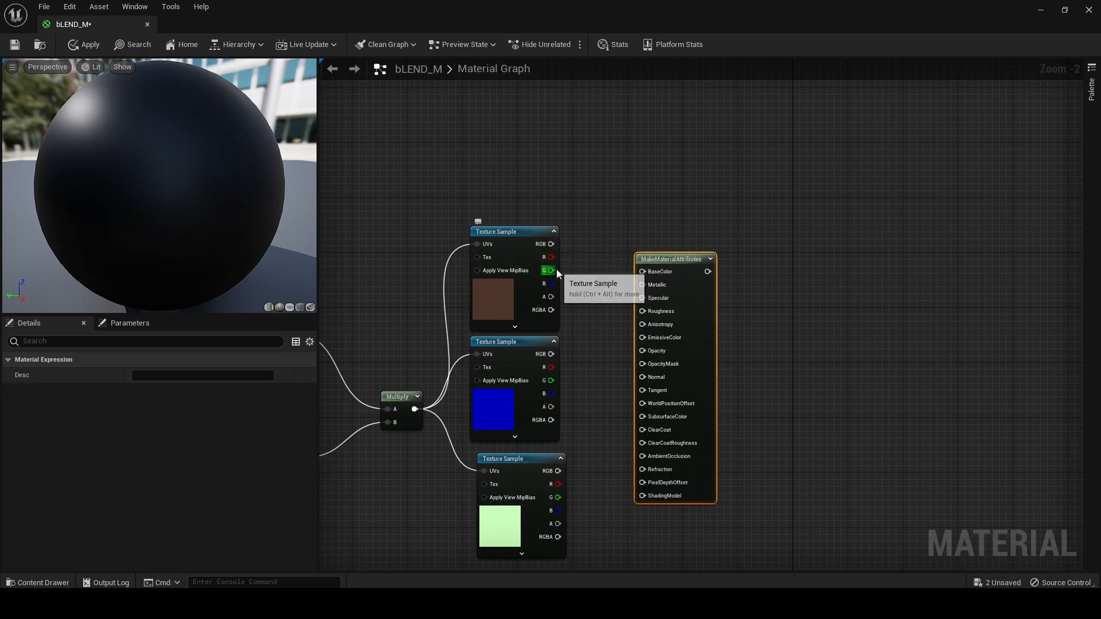
Connect the Forest Floor color RGB to BaseColor, normal RGB to Normal, mask R to AmbientOcclusion and mask G to Roughness
{"action": "left_click_drag", "start_coordinate": [551, 244], "coordinate": [642, 272]}
{"action": "left_click_drag", "start_coordinate": [551, 355], "coordinate": [657, 380]}
{"action": "left_click_drag", "start_coordinate": [555, 484], "coordinate": [642, 456]}
{"action": "left_click_drag", "start_coordinate": [558, 497], "coordinate": [644, 313]}
{"action": "right_click_drag", "start_coordinate": [773, 281], "coordinate": [761, 364]}
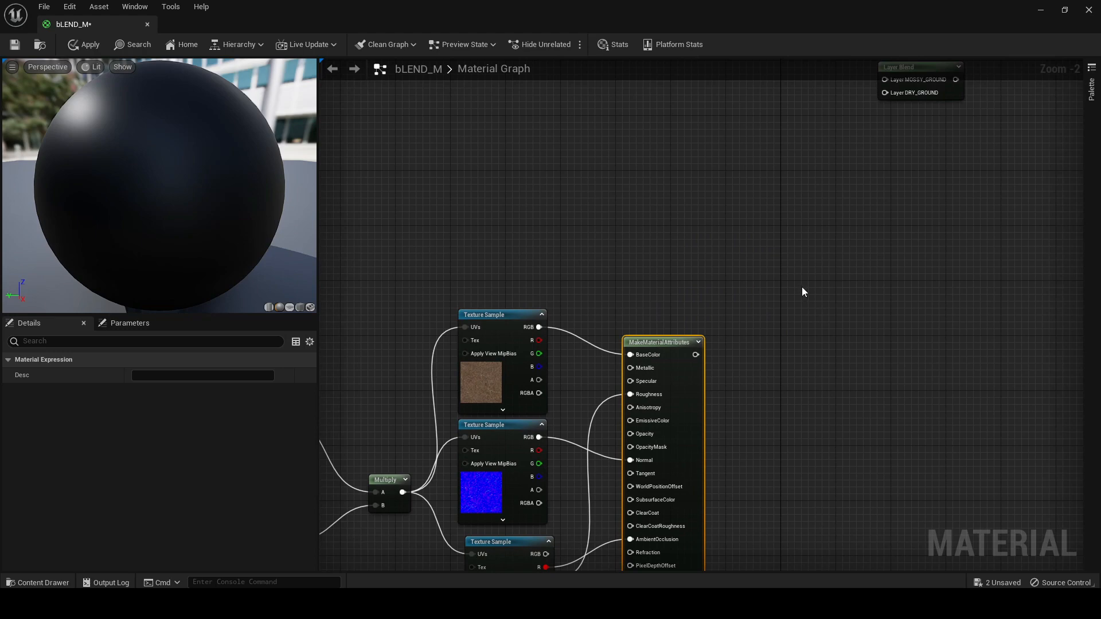
Lower the Layer Blend node slightly and connect the Forest Floor MakeMaterialAttributes output to its DRY_GROUND layer
{"action": "right_click_drag", "start_coordinate": [802, 292], "coordinate": [676, 386]}
{"action": "scroll", "coordinate": [688, 367], "scroll_direction": "down", "scroll_amount": 2}
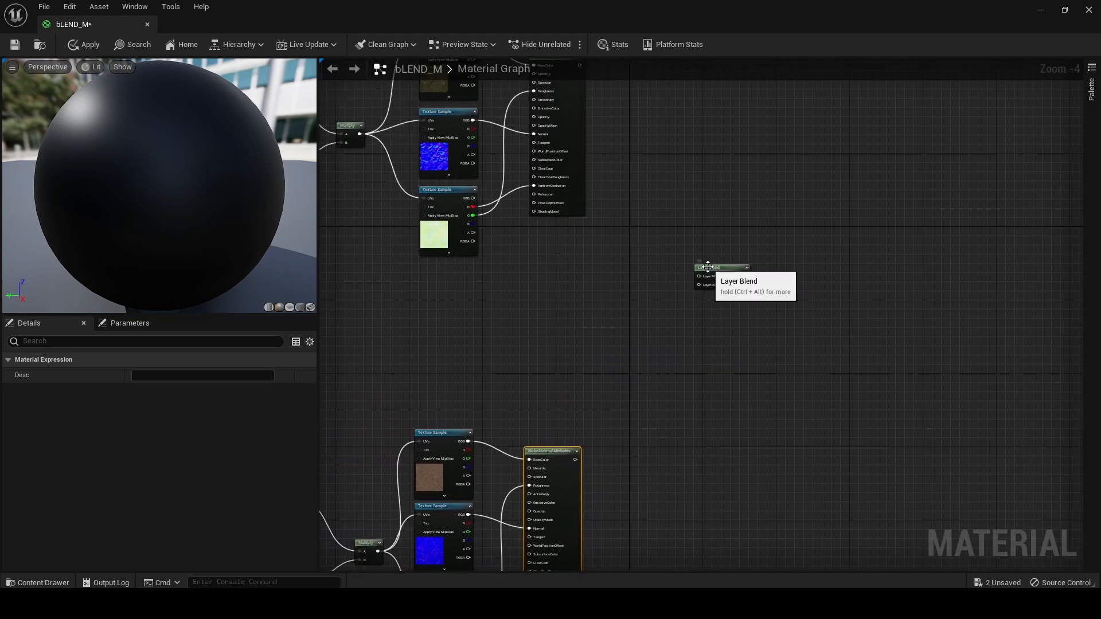
{"action": "left_click_drag", "start_coordinate": [707, 267], "coordinate": [701, 299]}
{"action": "left_click_drag", "start_coordinate": [574, 460], "coordinate": [693, 318]}
{"action": "scroll", "coordinate": [702, 328], "scroll_direction": "up", "scroll_amount": 3}
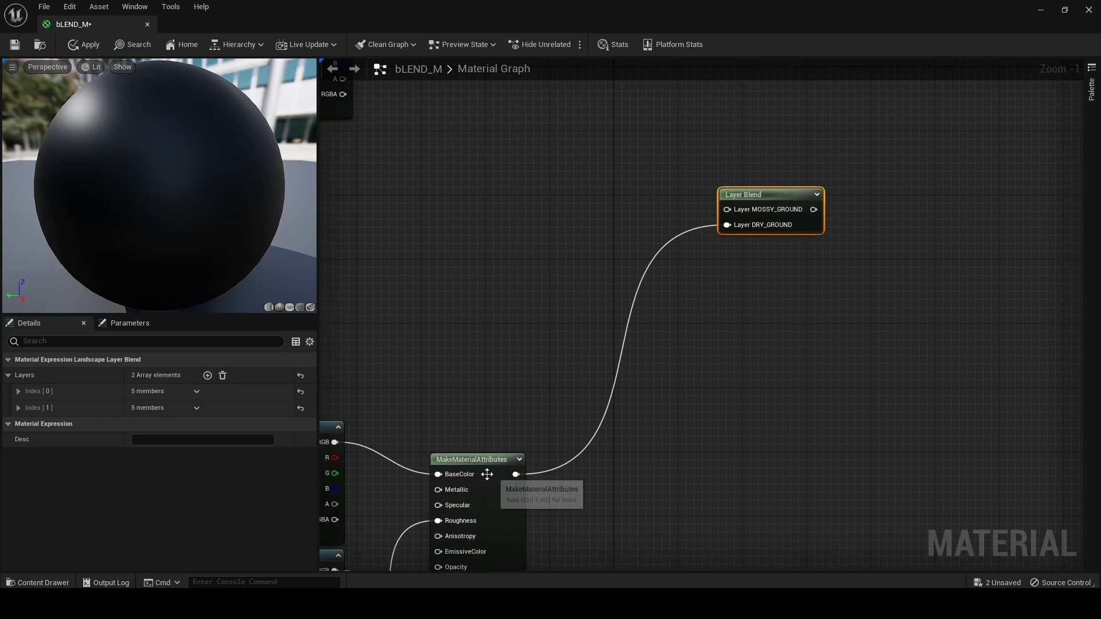
{"action": "right_click_drag", "start_coordinate": [730, 259], "coordinate": [676, 341]}
Connect the Rocky Steppe MakeMaterialAttributes output to the Layer Blend's MOSSY_GROUND layer
{"action": "scroll", "coordinate": [709, 333], "scroll_direction": "down", "scroll_amount": 2}
{"action": "left_click_drag", "start_coordinate": [505, 156], "coordinate": [662, 484]}
{"action": "right_click_drag", "start_coordinate": [663, 484], "coordinate": [668, 346]}
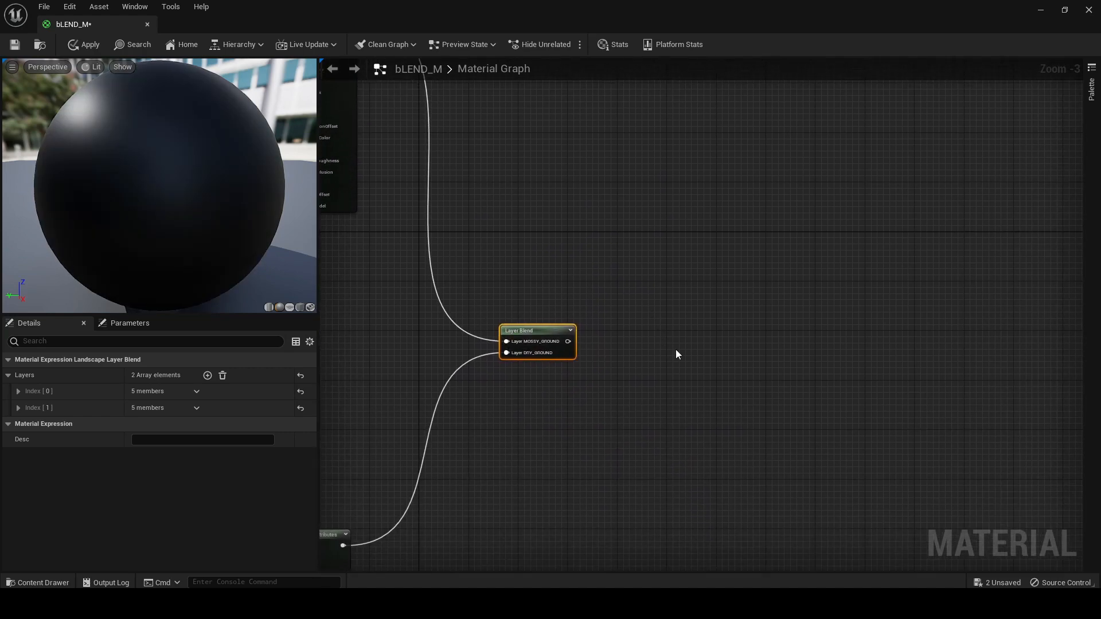
{"action": "scroll", "coordinate": [634, 347], "scroll_direction": "down", "scroll_amount": 1}
Examine how the MakeMaterialAttributes nodes feed into the Layer Blend node
{"action": "right_click_drag", "start_coordinate": [575, 360], "coordinate": [716, 343]}
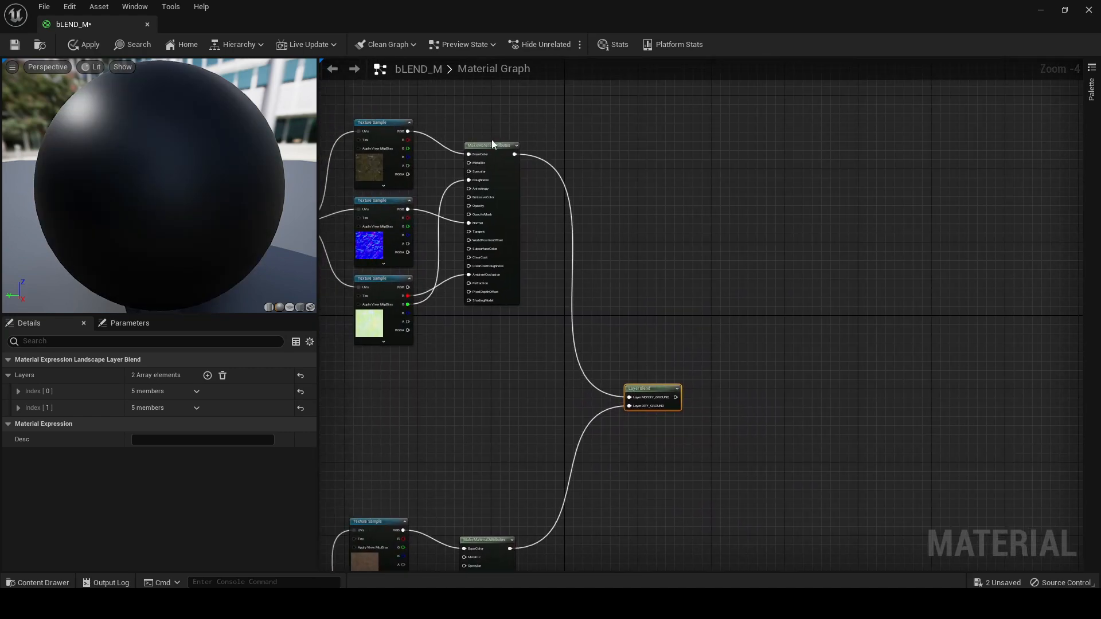
{"action": "scroll", "coordinate": [491, 140], "scroll_direction": "up", "scroll_amount": 3}
{"action": "right_click_drag", "start_coordinate": [492, 139], "coordinate": [526, 153]}
{"action": "right_click_drag", "start_coordinate": [763, 417], "coordinate": [704, 361]}
{"action": "scroll", "coordinate": [677, 270], "scroll_direction": "down", "scroll_amount": 1}
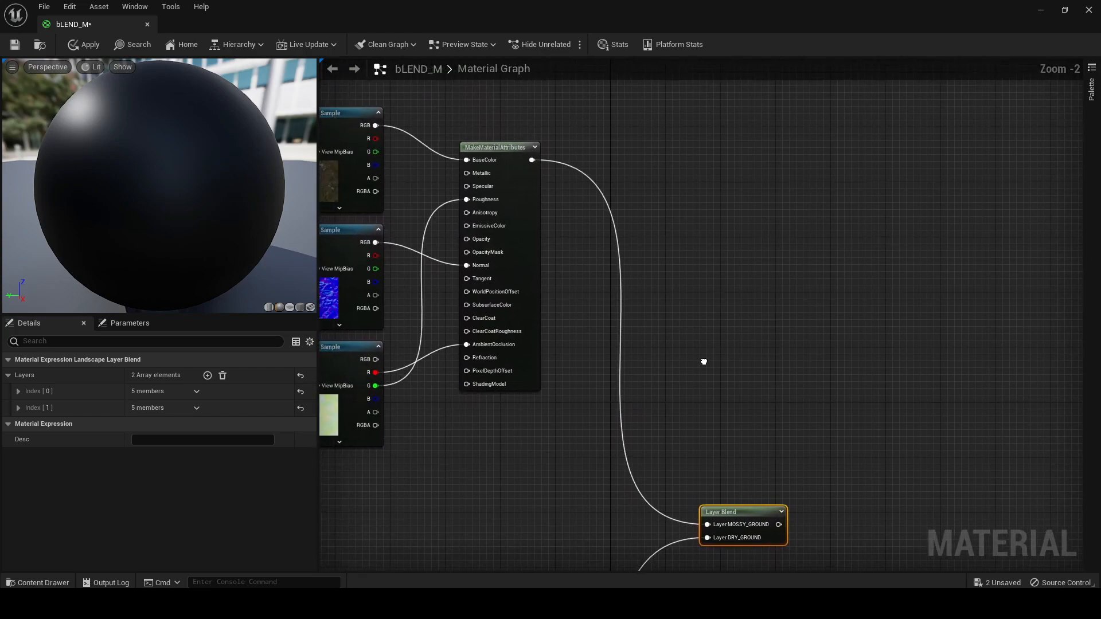
{"action": "left_click", "coordinate": [492, 144]}
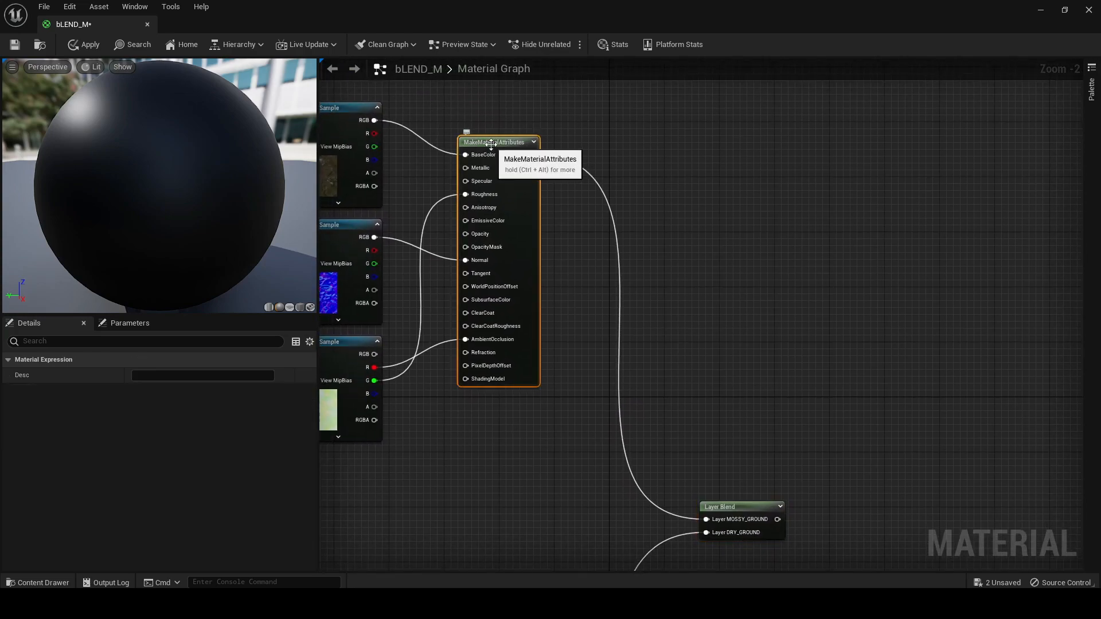
{"action": "right_click_drag", "start_coordinate": [831, 385], "coordinate": [768, 371]}
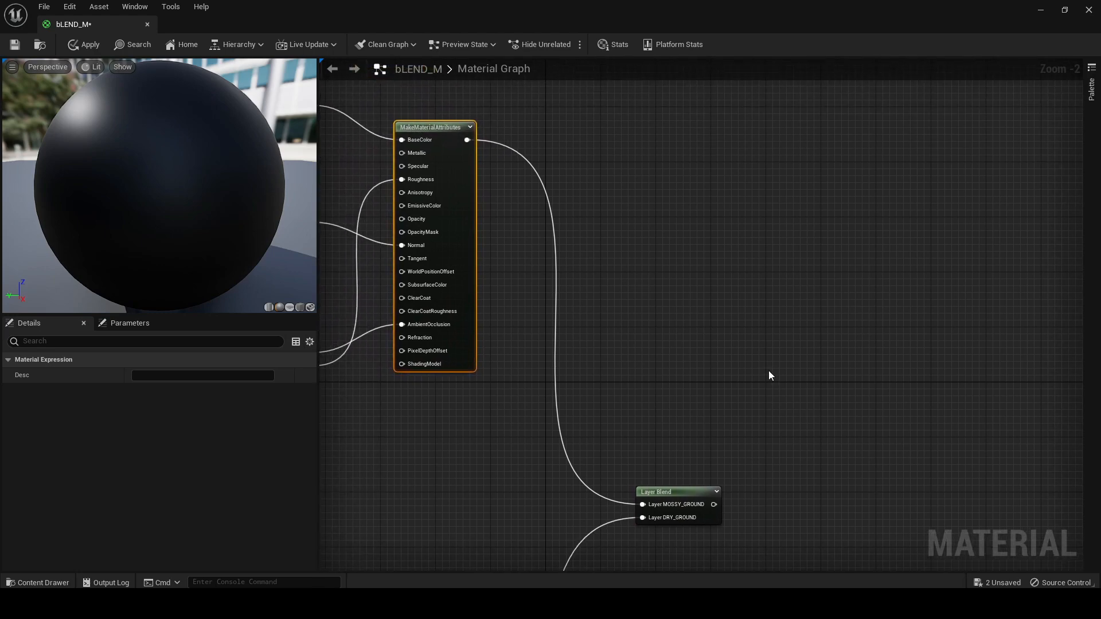
{"action": "right_click_drag", "start_coordinate": [769, 376], "coordinate": [732, 324]}
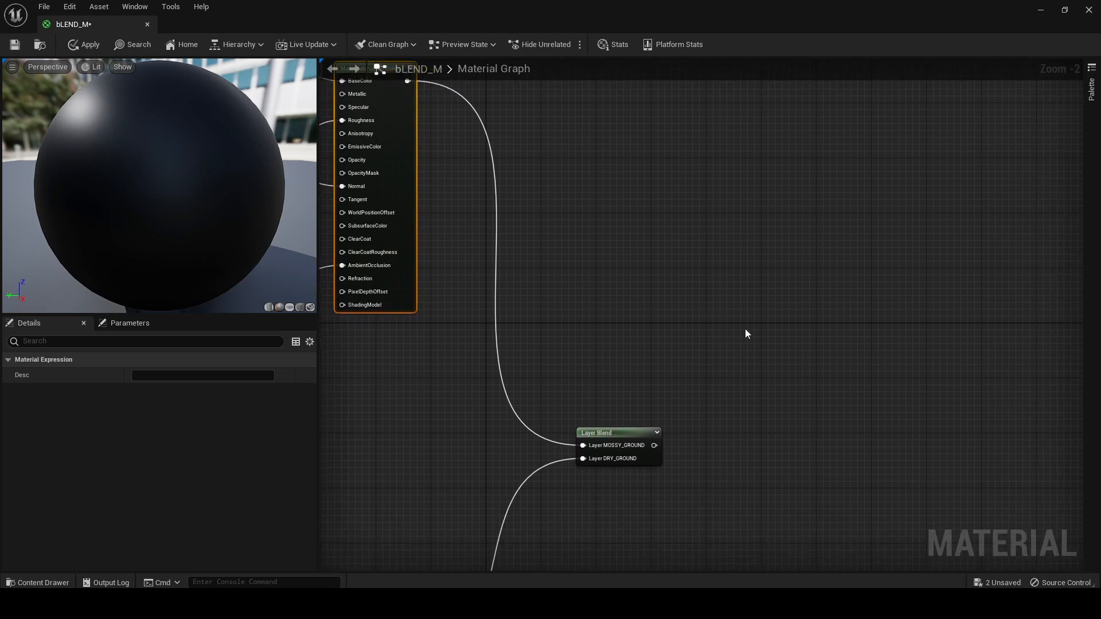
Add a BreakMaterialAttributes node beside the Layer Blend node and connect the Layer Blend output to its Attr input
{"action": "right_click", "coordinate": [764, 303]}
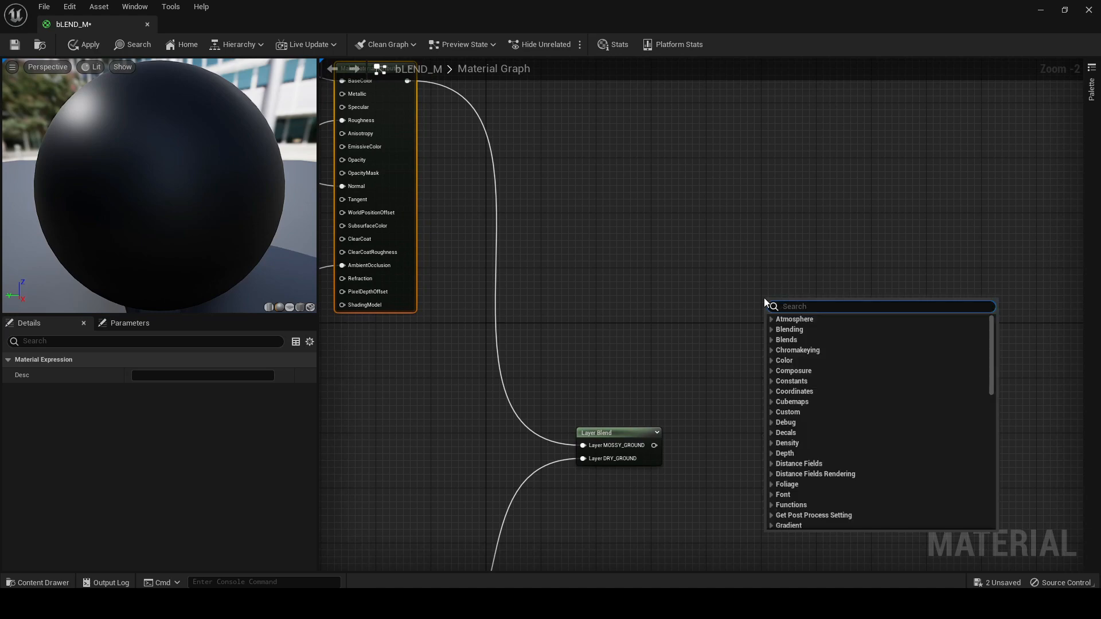
{"action": "type", "text": "BREAL"}
{"action": "key", "text": "BackSpace"}
{"action": "type", "text": "K"}
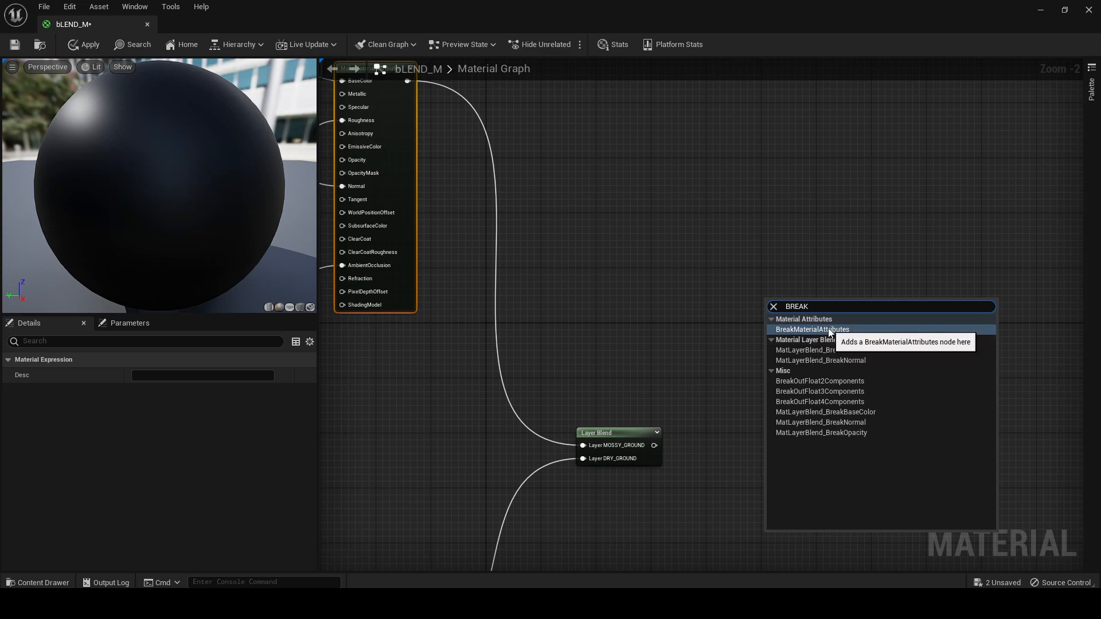
{"action": "left_click", "coordinate": [802, 330]}
{"action": "left_click_drag", "start_coordinate": [799, 315], "coordinate": [728, 334]}
{"action": "right_click_drag", "start_coordinate": [658, 422], "coordinate": [629, 322]}
{"action": "left_click_drag", "start_coordinate": [625, 346], "coordinate": [676, 241]}
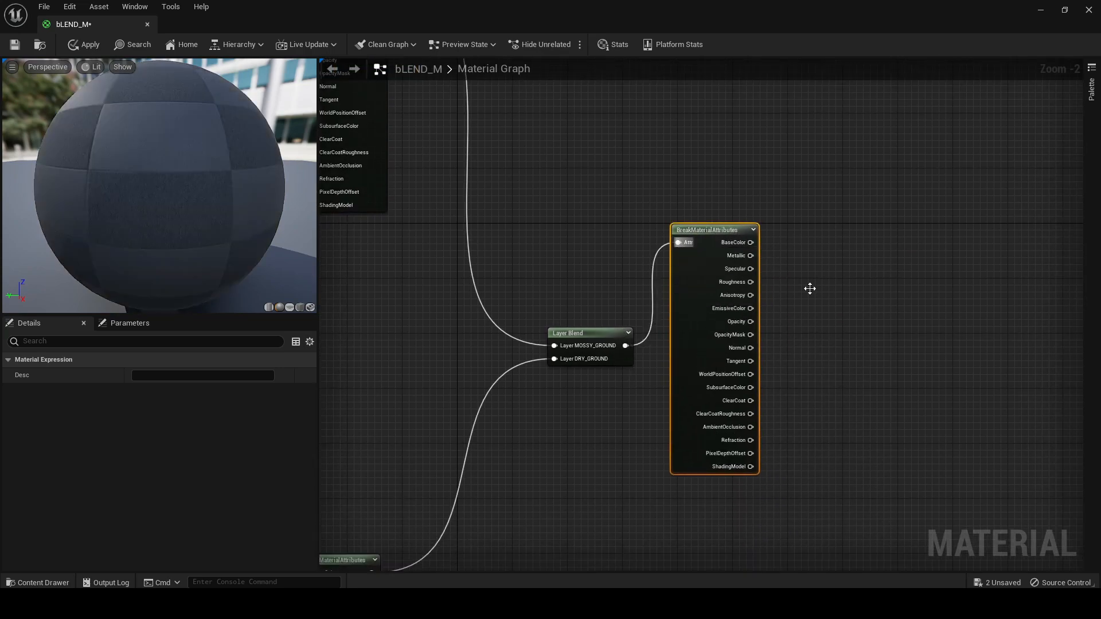
Move the bLEND_M result node close beside the BreakMaterialAttributes node
{"action": "right_click_drag", "start_coordinate": [755, 274], "coordinate": [637, 274]}
{"action": "scroll", "coordinate": [668, 280], "scroll_direction": "down", "scroll_amount": 5}
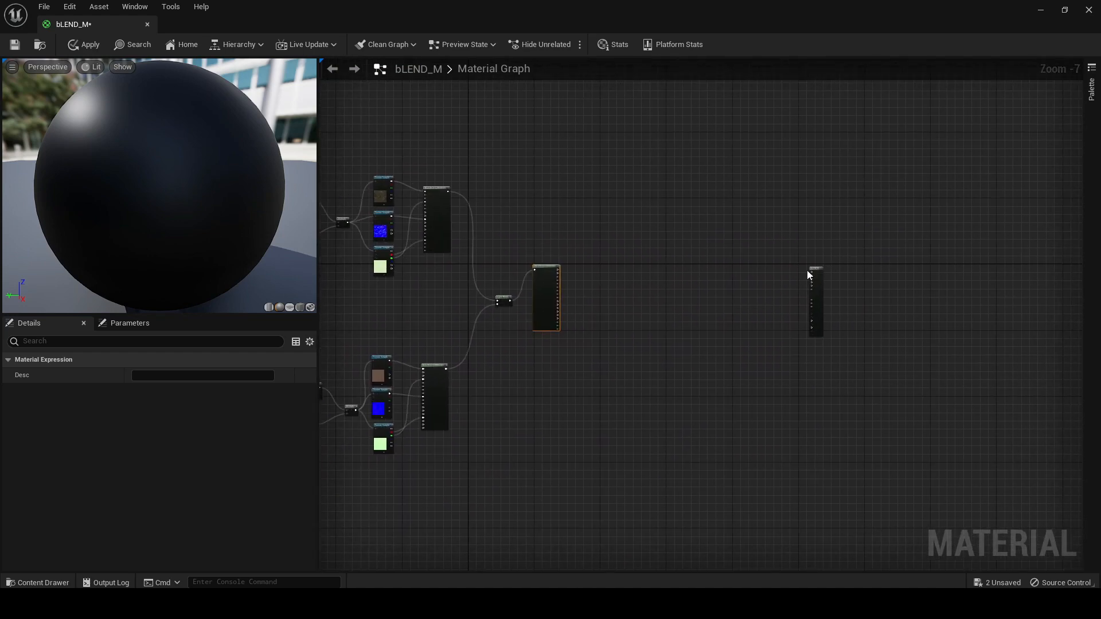
{"action": "scroll", "coordinate": [820, 268], "scroll_direction": "up", "scroll_amount": 4}
{"action": "left_click_drag", "start_coordinate": [770, 270], "coordinate": [462, 245]}
{"action": "right_click_drag", "start_coordinate": [591, 249], "coordinate": [1042, 254]}
{"action": "left_click_drag", "start_coordinate": [929, 252], "coordinate": [545, 269]}
{"action": "right_click_drag", "start_coordinate": [545, 269], "coordinate": [842, 227]}
{"action": "scroll", "coordinate": [844, 303], "scroll_direction": "up", "scroll_amount": 3}
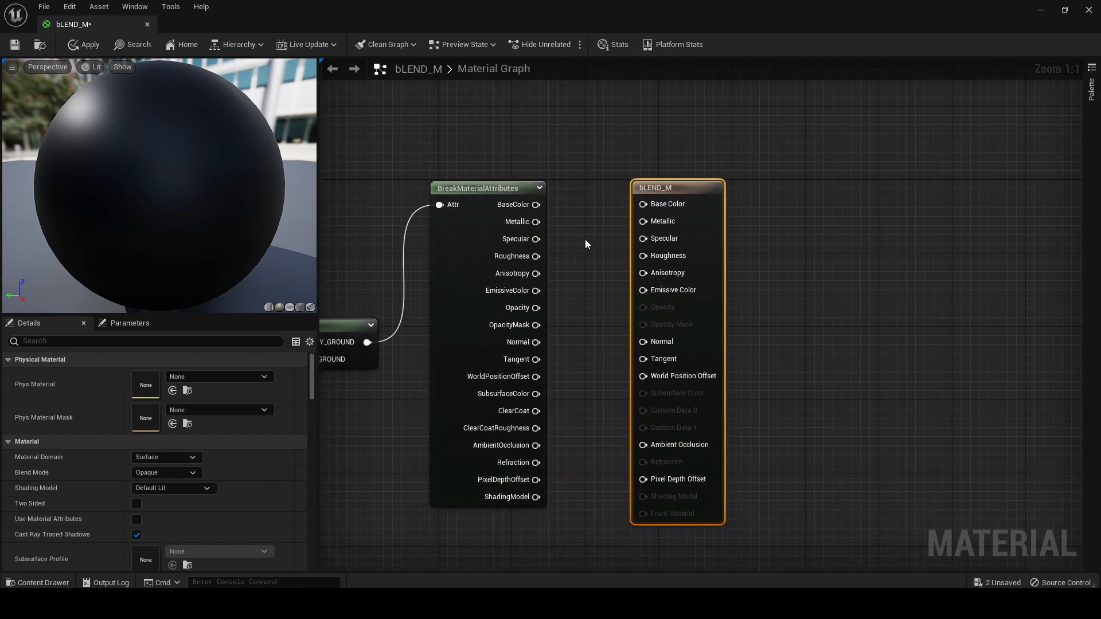
Connect BaseColor, Roughness, Normal and AmbientOcclusion from BreakMaterialAttributes to the matching bLEND_M inputs
{"action": "left_click_drag", "start_coordinate": [535, 205], "coordinate": [643, 204]}
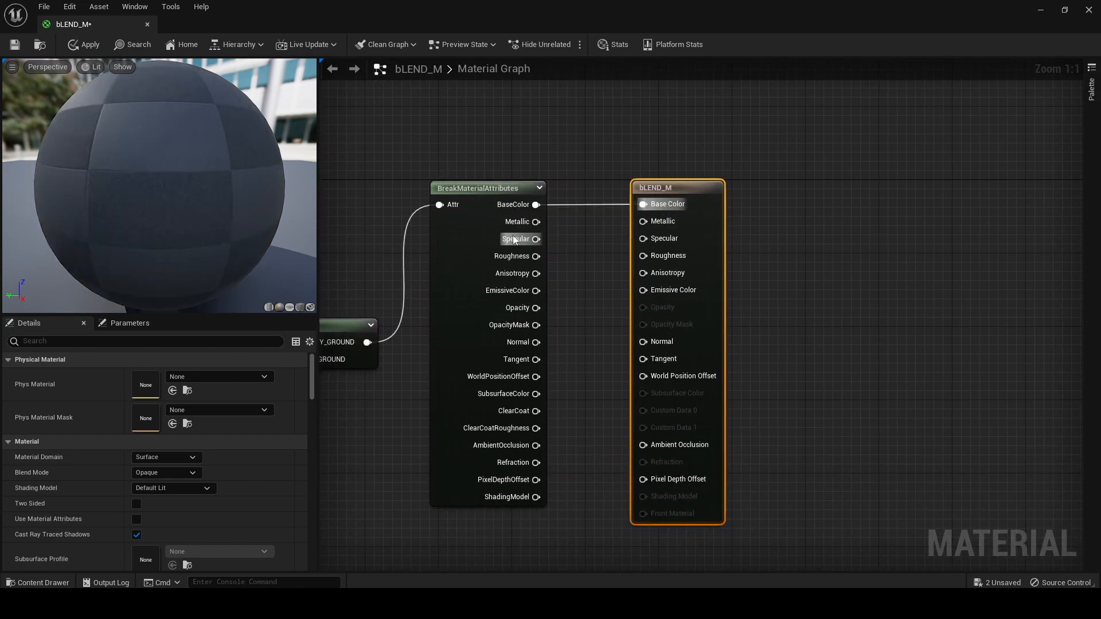
{"action": "left_click_drag", "start_coordinate": [535, 256], "coordinate": [645, 257]}
{"action": "left_click_drag", "start_coordinate": [535, 343], "coordinate": [643, 342]}
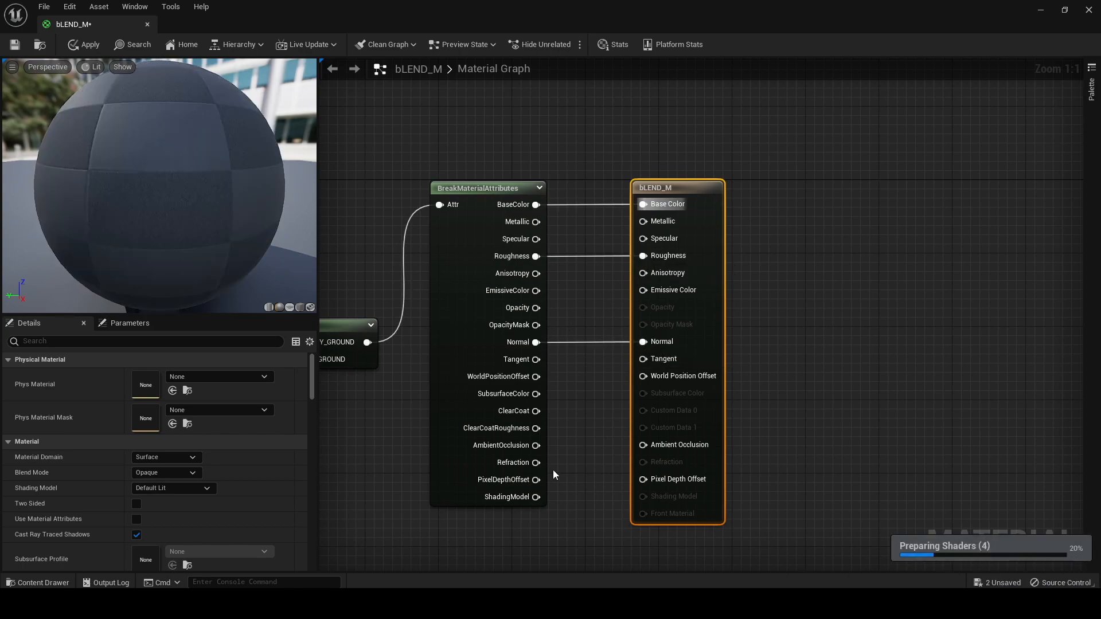
{"action": "left_click_drag", "start_coordinate": [535, 446], "coordinate": [643, 445]}
Save the bLEND_M material and close its editor
{"action": "right_click_drag", "start_coordinate": [770, 381], "coordinate": [948, 362]}
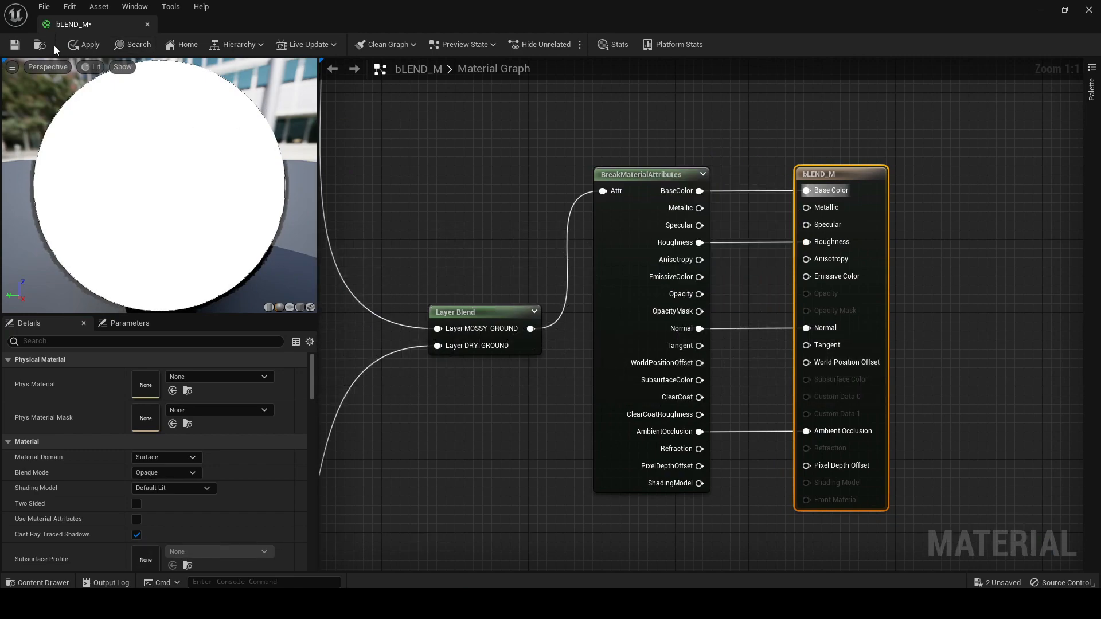
{"action": "scroll", "coordinate": [604, 289], "scroll_direction": "down", "scroll_amount": 4}
{"action": "right_click_drag", "start_coordinate": [534, 330], "coordinate": [742, 321]}
{"action": "scroll", "coordinate": [741, 321], "scroll_direction": "down", "scroll_amount": 6}
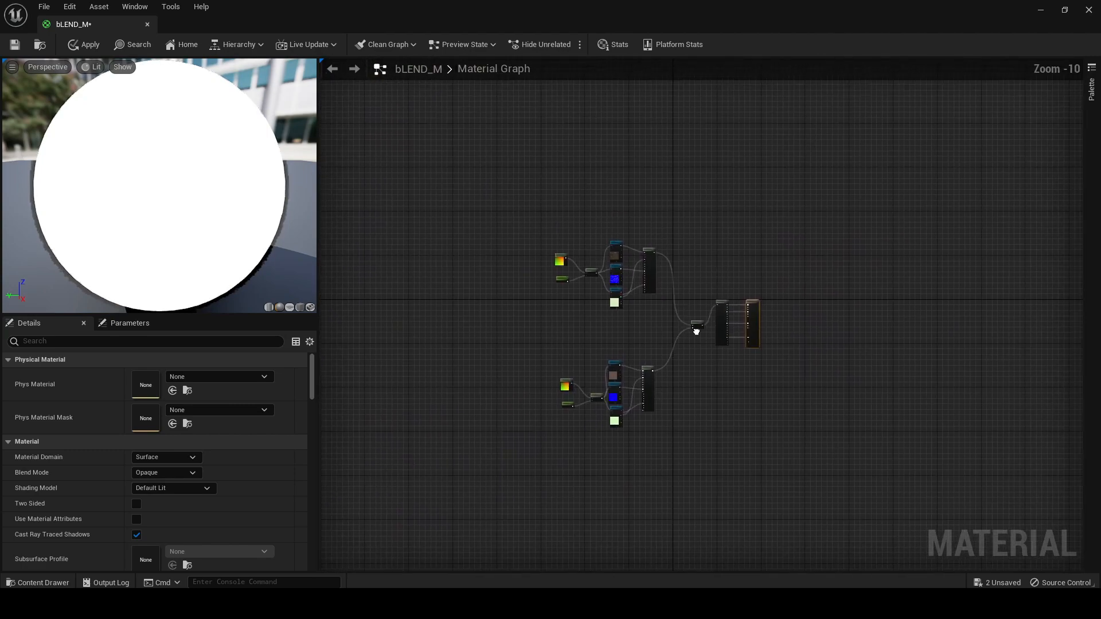
{"action": "left_click", "coordinate": [19, 49]}
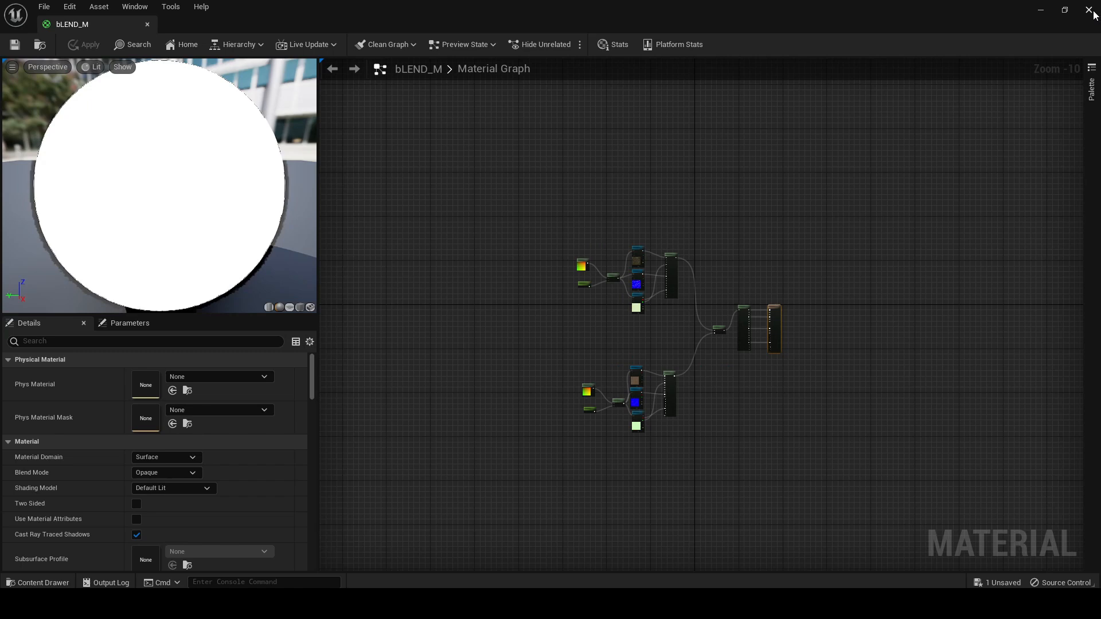
{"action": "left_click", "coordinate": [1093, 13]}
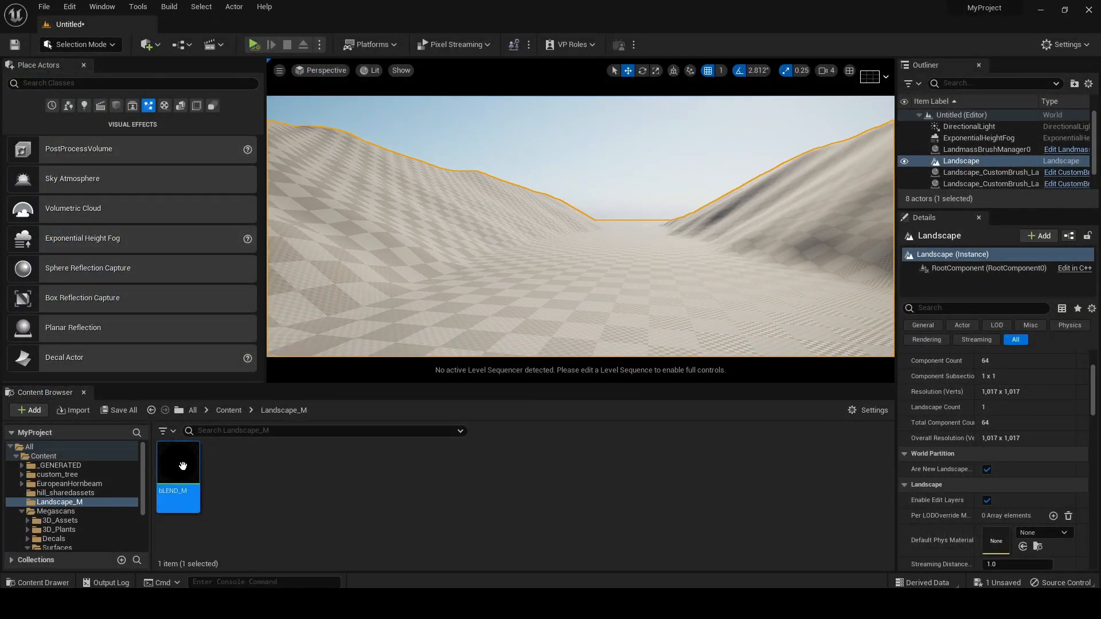
Create a material instance from bLEND_M and name it Landscape_Blend
{"action": "right_click", "coordinate": [183, 475]}
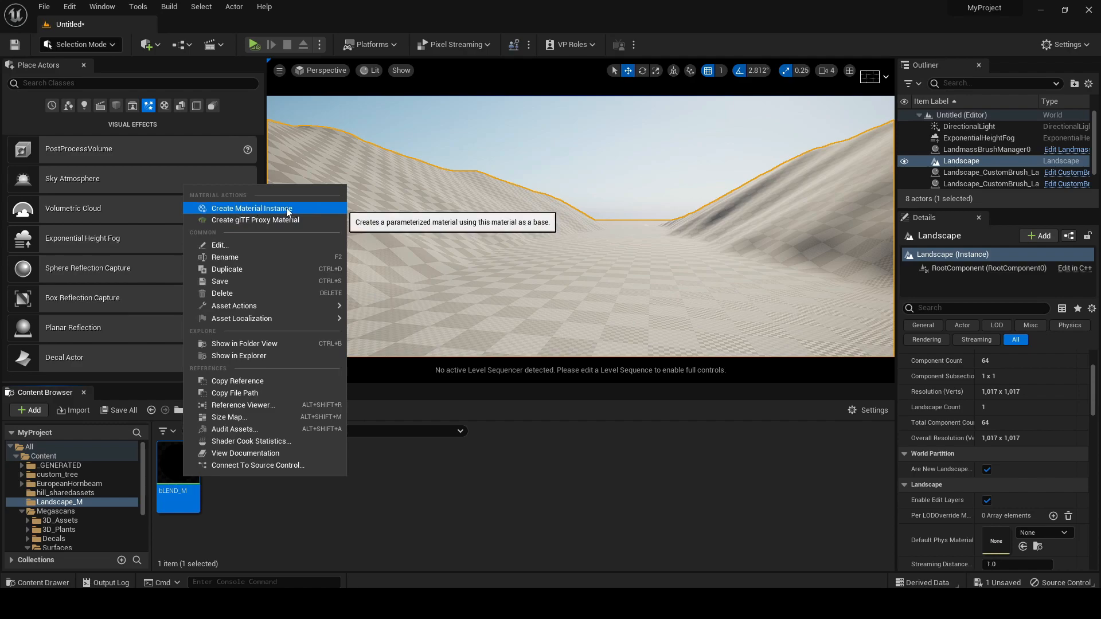
{"action": "left_click", "coordinate": [252, 209]}
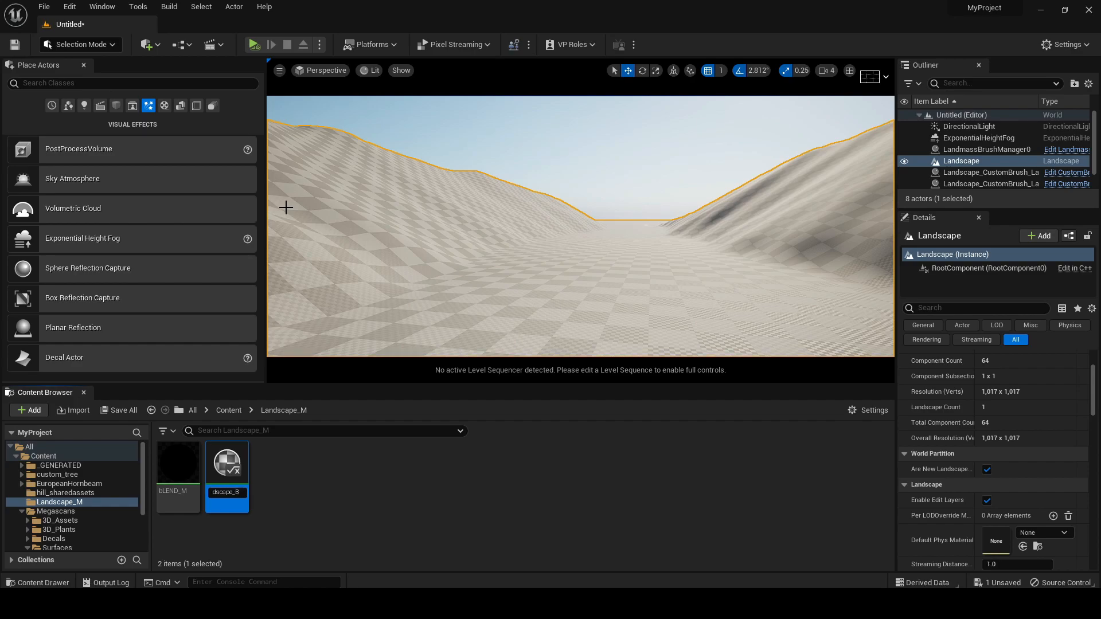
{"action": "key", "text": "Return"}
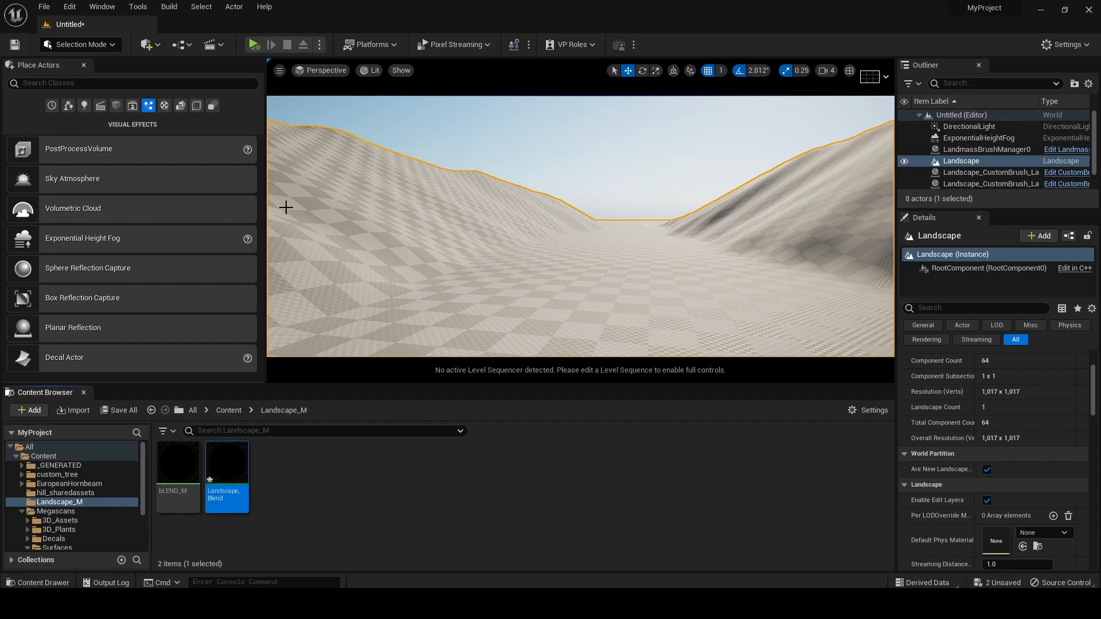
Assign the Landscape_Blend instance as the Landscape Material of the selected landscape and inspect the terrain
{"action": "right_click_drag", "start_coordinate": [446, 284], "coordinate": [460, 276]}
{"action": "scroll", "coordinate": [991, 481], "scroll_direction": "down", "scroll_amount": 3}
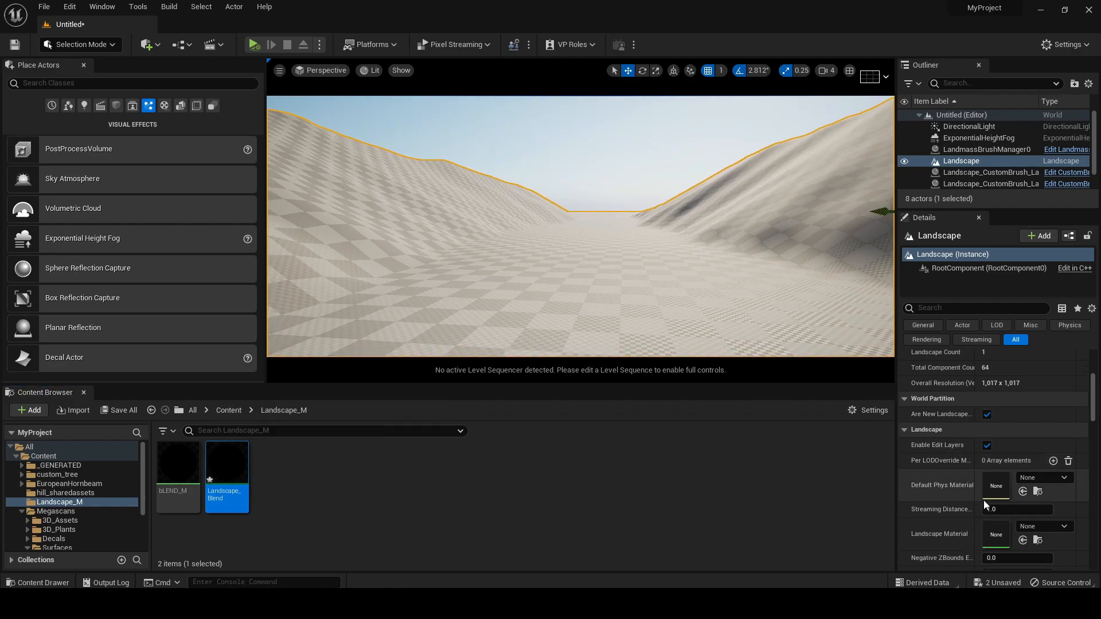
{"action": "left_click_drag", "start_coordinate": [227, 479], "coordinate": [995, 531]}
{"action": "scroll", "coordinate": [631, 257], "scroll_direction": "up", "scroll_amount": 2}
{"action": "mouse_move", "coordinate": [631, 257]}
{"action": "middle_mouse_down"}
{"action": "mouse_move", "coordinate": [665, 235]}
{"action": "mouse_move", "coordinate": [630, 249]}
{"action": "mouse_move", "coordinate": [624, 215]}
{"action": "mouse_move", "coordinate": [625, 251]}
{"action": "middle_mouse_up"}
{"action": "right_click_drag", "start_coordinate": [624, 242], "coordinate": [628, 263]}
{"action": "middle_click_drag", "start_coordinate": [624, 241], "coordinate": [624, 212]}
{"action": "right_click_drag", "start_coordinate": [585, 274], "coordinate": [578, 273]}
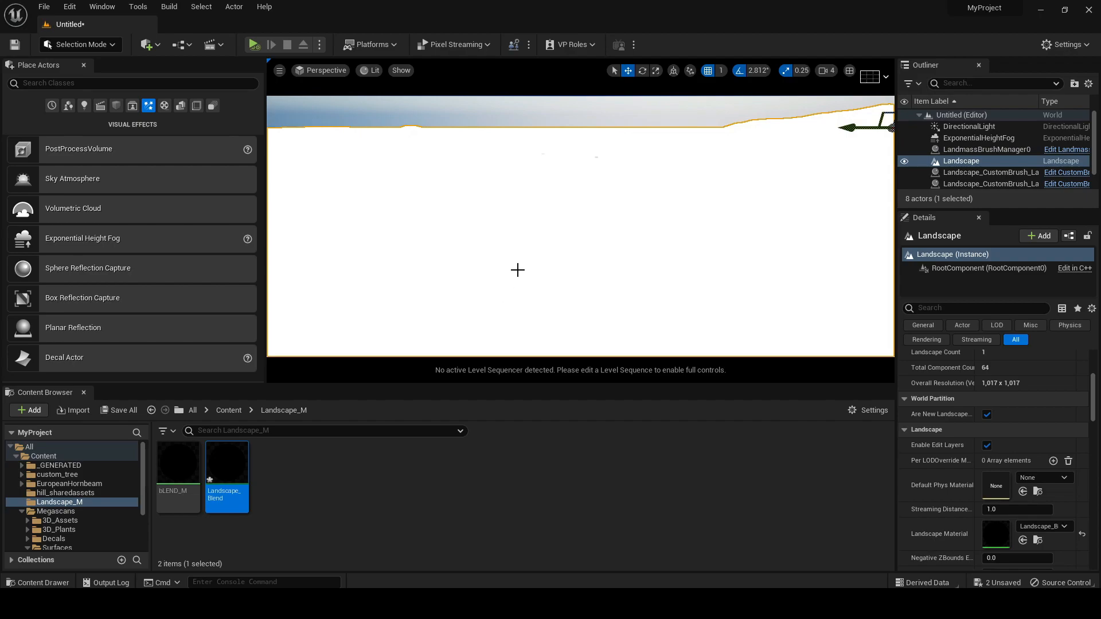
{"action": "scroll", "coordinate": [517, 270], "scroll_direction": "down", "scroll_amount": 1}
{"action": "mouse_move", "coordinate": [239, 472]}
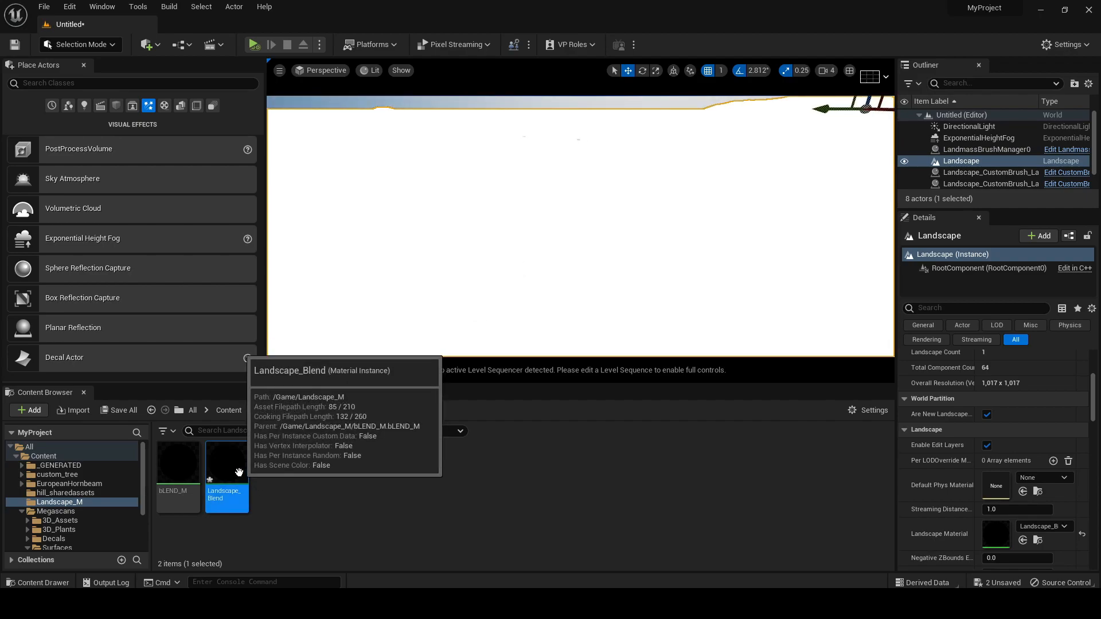
Switch to Landscape Mode painting, reveal the target layers and select MOSSY_GROUND
{"action": "left_click", "coordinate": [95, 46]}
{"action": "left_click", "coordinate": [82, 76]}
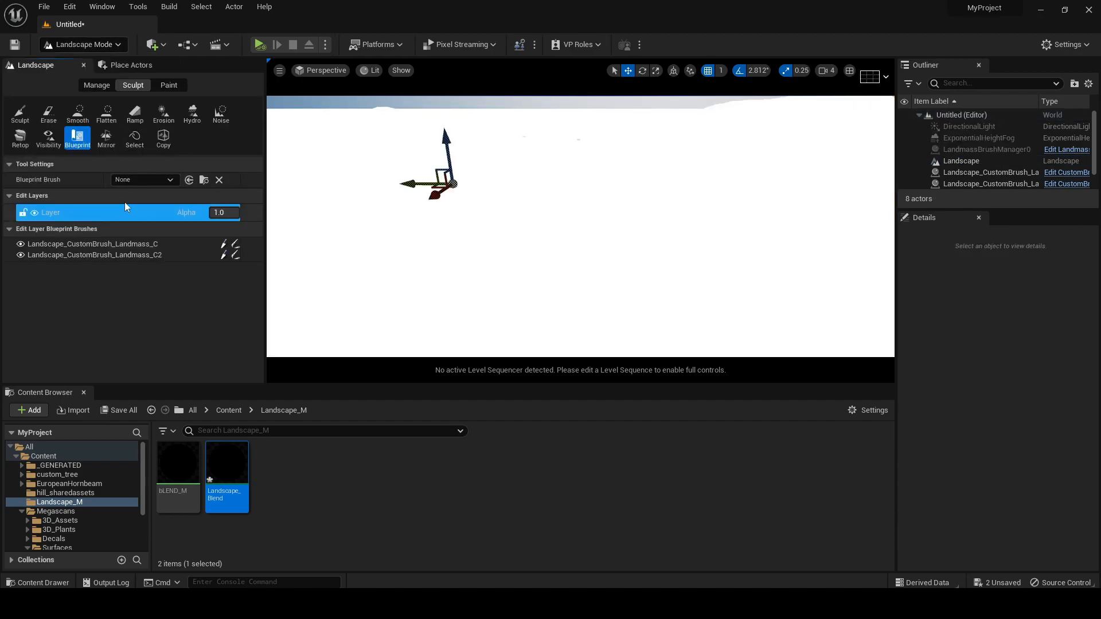
{"action": "left_click", "coordinate": [169, 86]}
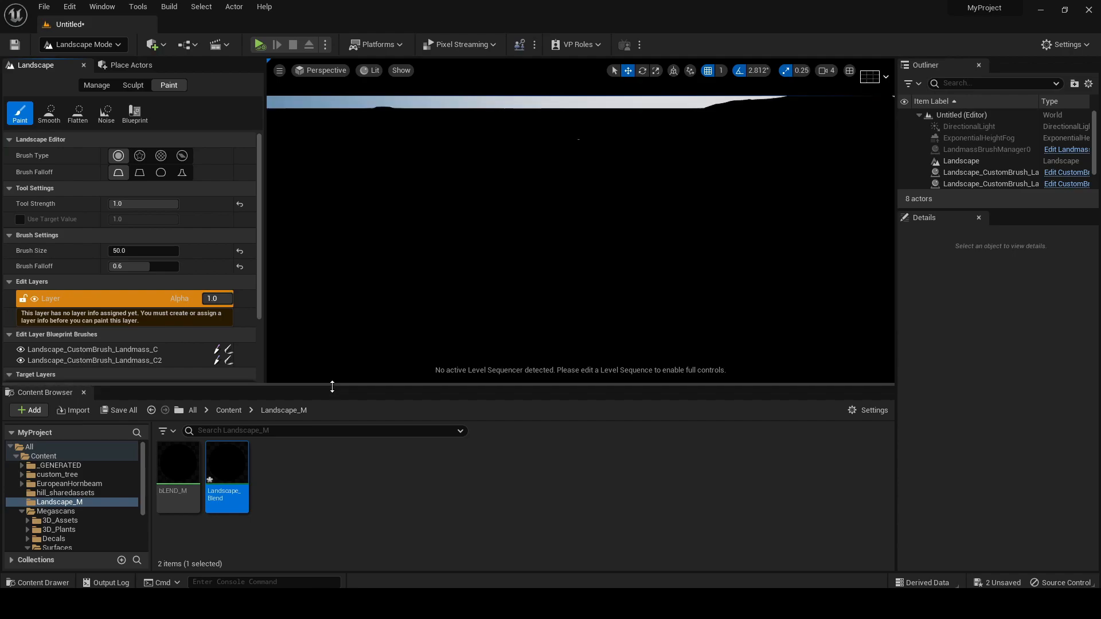
{"action": "left_click_drag", "start_coordinate": [333, 384], "coordinate": [333, 500]}
{"action": "left_click", "coordinate": [173, 439]}
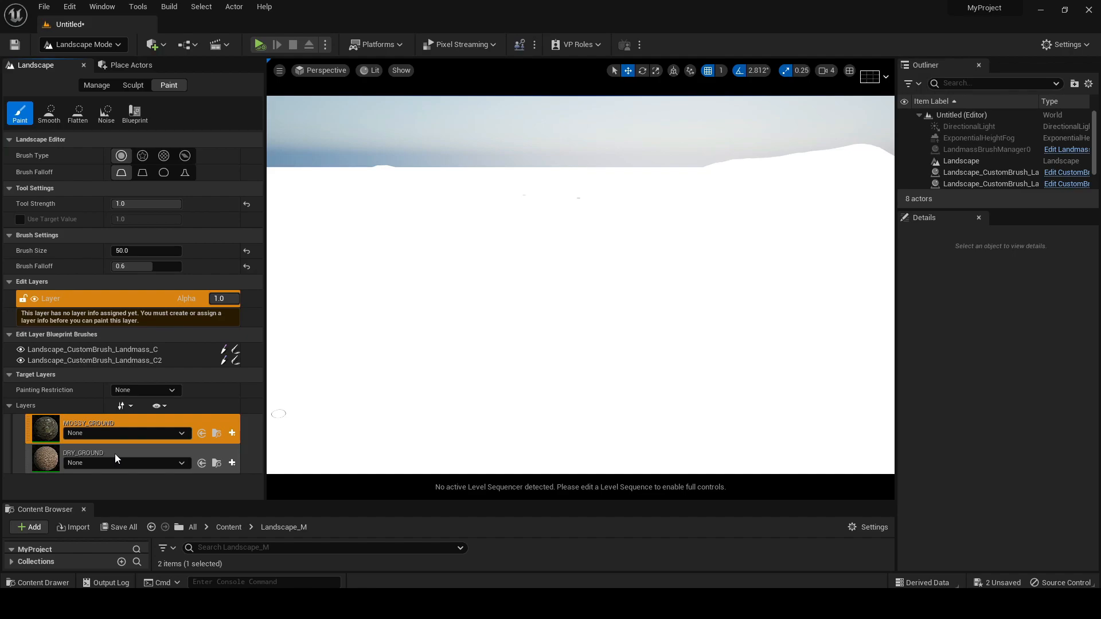
Create weight-blended layer infos for MOSSY_GROUND and DRY_GROUND and save them in Untitled_4_sharedassets
{"action": "left_click", "coordinate": [233, 432]}
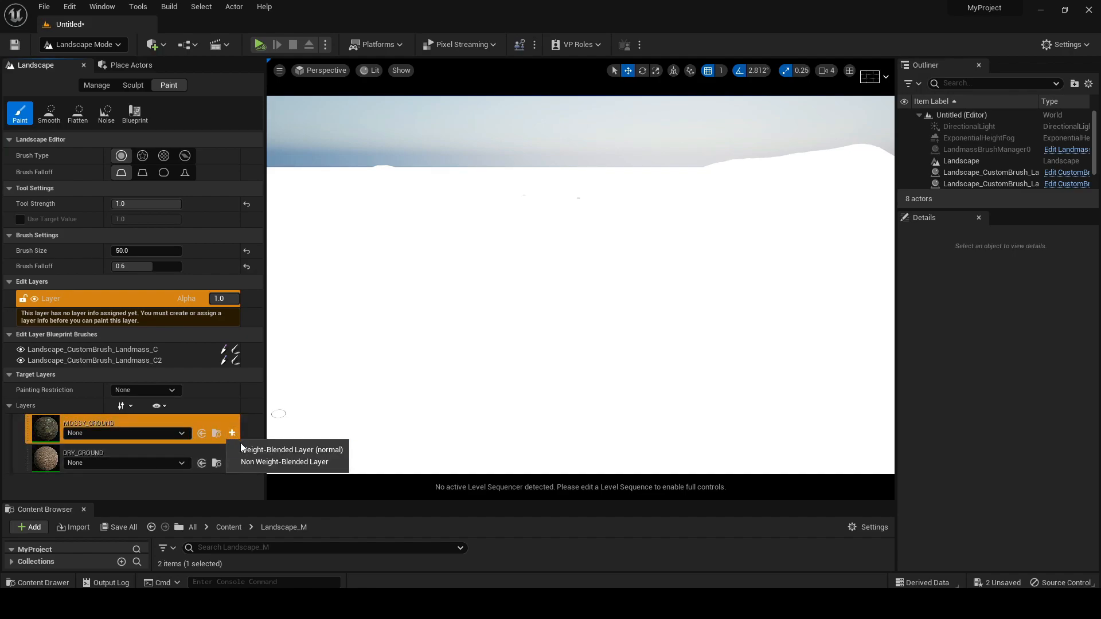
{"action": "left_click", "coordinate": [274, 450]}
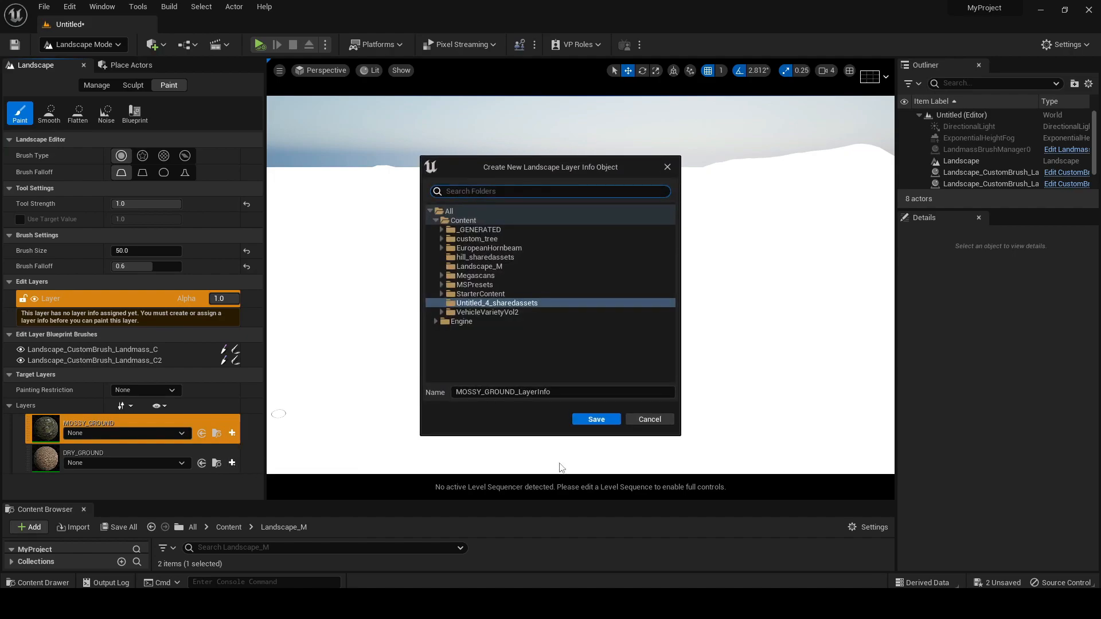
{"action": "left_click", "coordinate": [588, 421]}
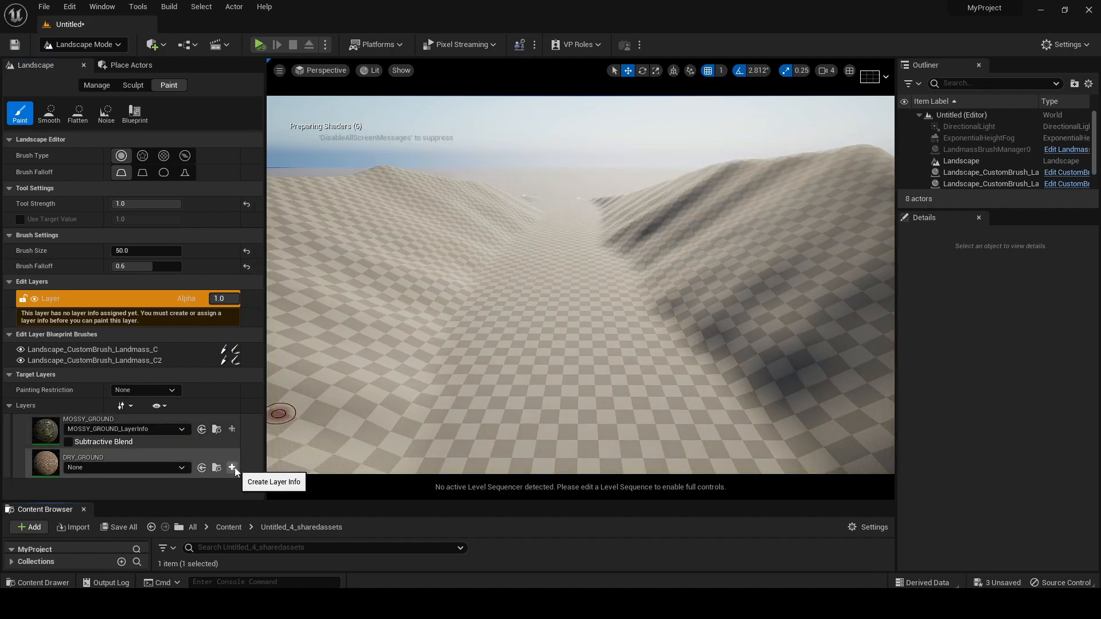
{"action": "left_click", "coordinate": [231, 467]}
{"action": "left_click", "coordinate": [246, 485]}
{"action": "left_click", "coordinate": [591, 416]}
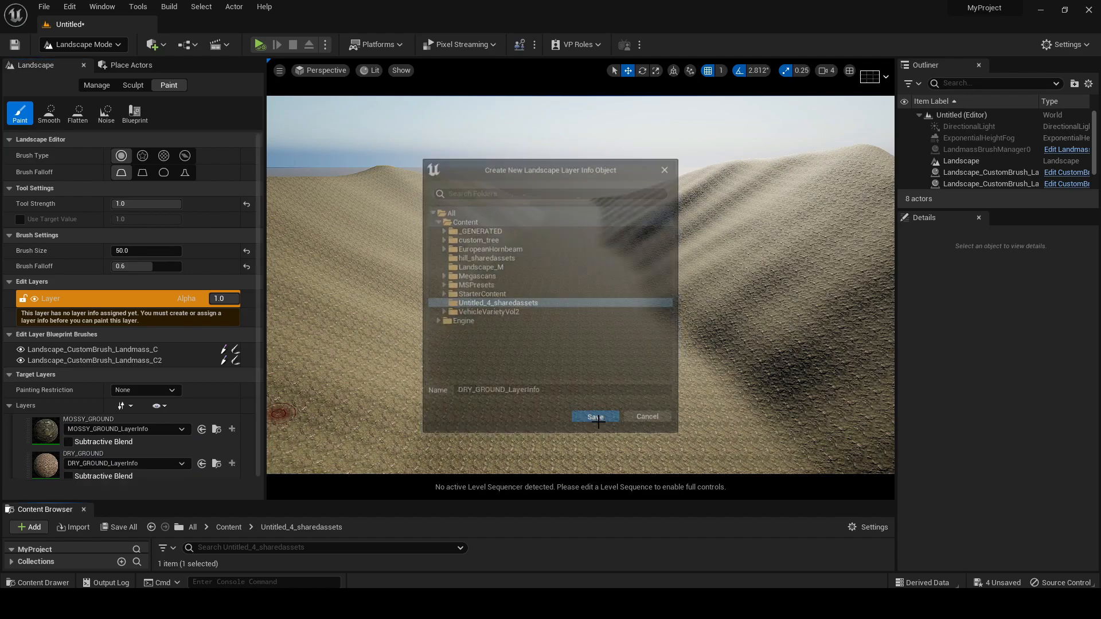
Open the Landscape_Blend instance from the Landscape_M folder and position its restored-down window clear of the valley view
{"action": "key", "text": "e"}
{"action": "right_click_drag", "start_coordinate": [591, 367], "coordinate": [591, 423]}
{"action": "key", "text": "w"}
{"action": "left_click_drag", "start_coordinate": [455, 501], "coordinate": [454, 338]}
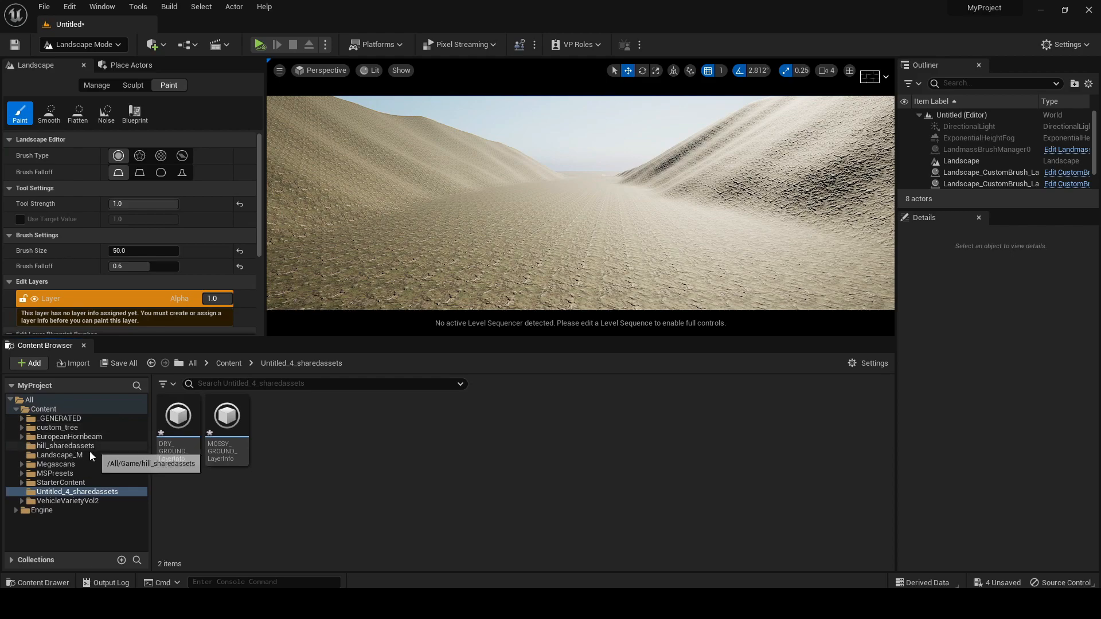
{"action": "left_click", "coordinate": [44, 408]}
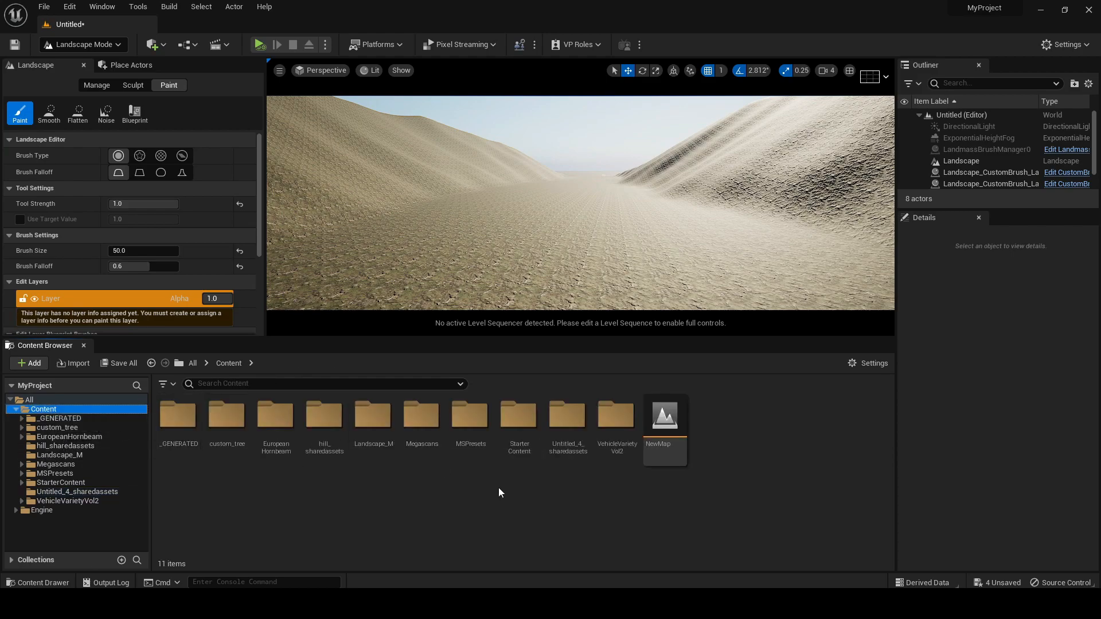
{"action": "double_click", "coordinate": [374, 424]}
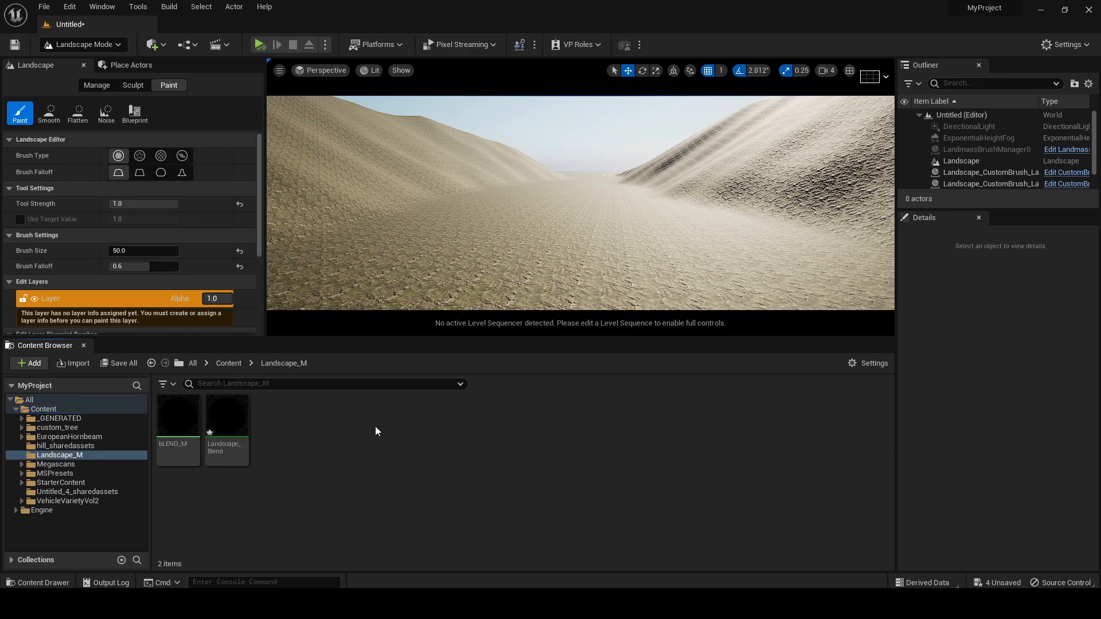
{"action": "double_click", "coordinate": [232, 421]}
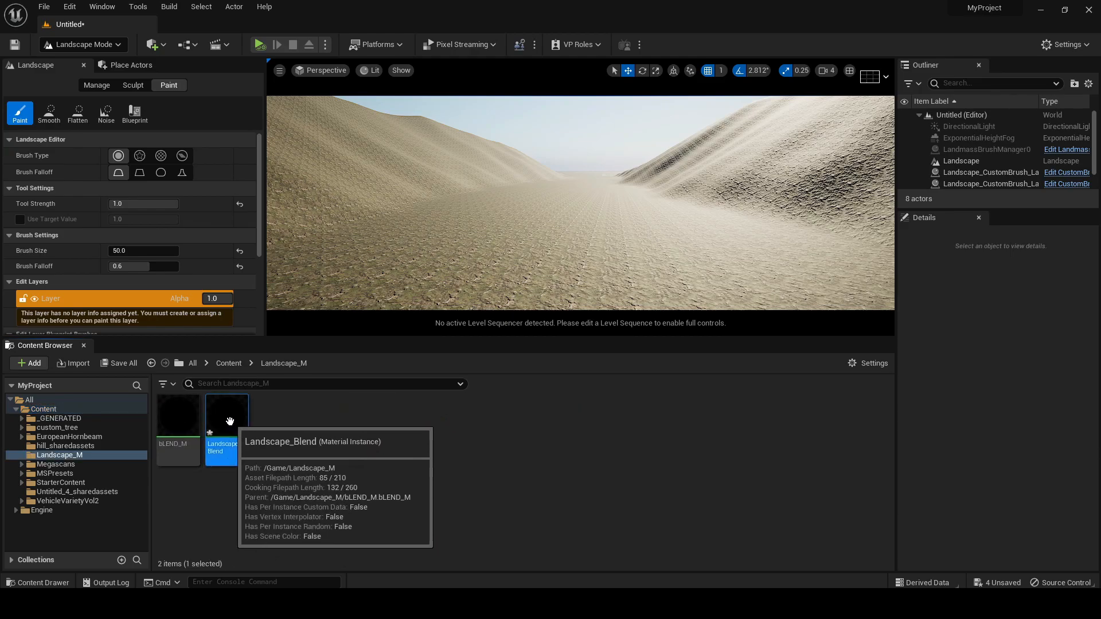
{"action": "left_click", "coordinate": [1063, 8]}
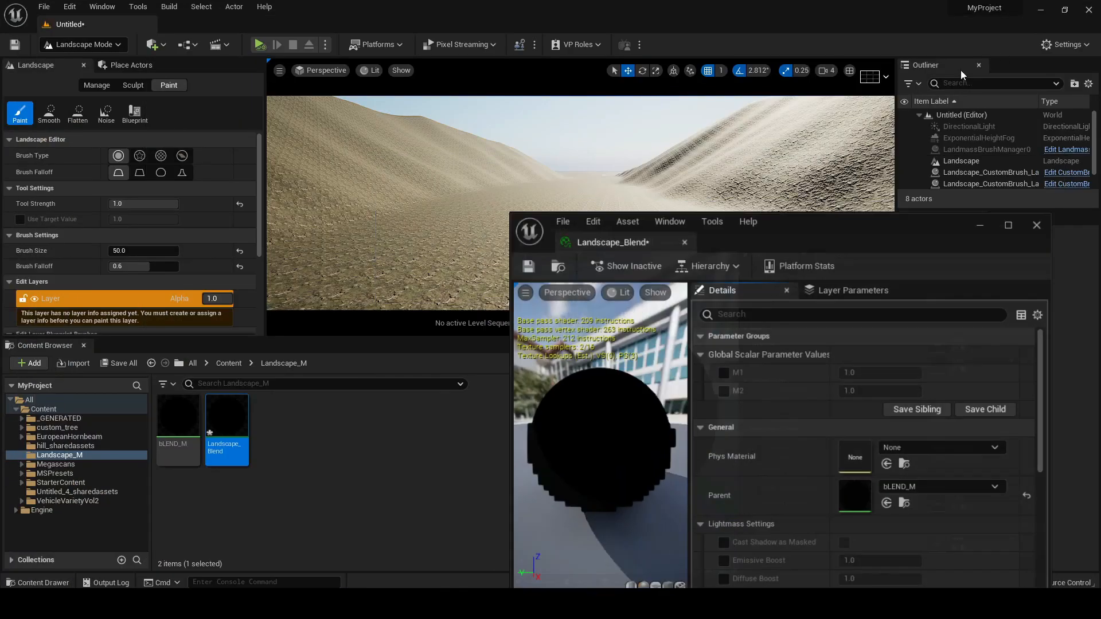
{"action": "left_click_drag", "start_coordinate": [934, 253], "coordinate": [235, 163]}
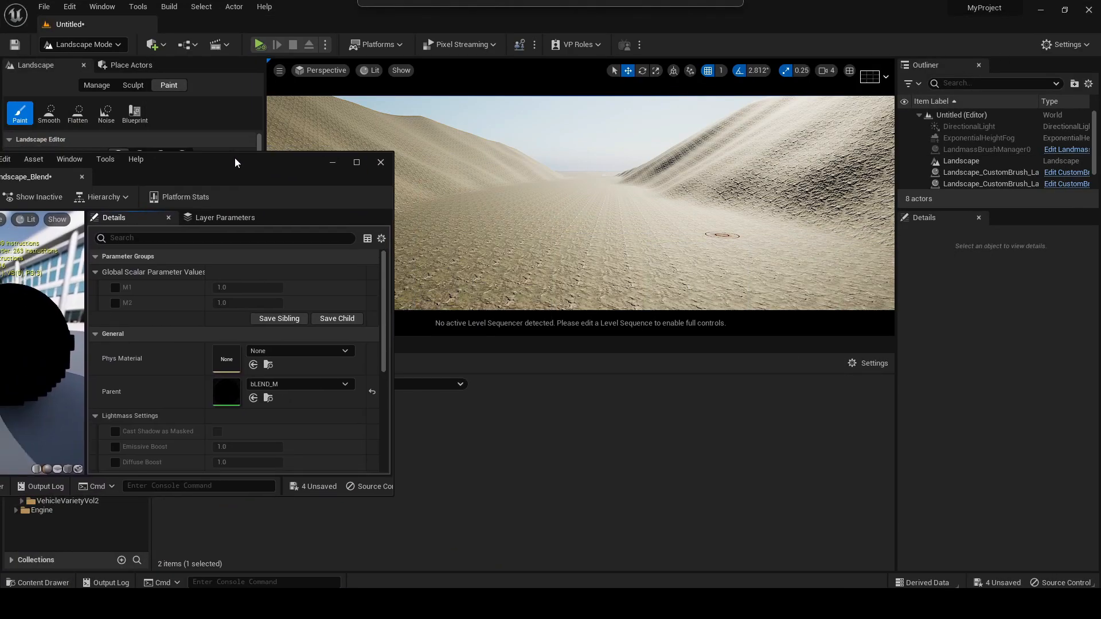
Enable the M1 and M2 scalar parameter overrides in the Landscape_Blend instance and set M1 to 0.1
{"action": "left_click", "coordinate": [116, 287]}
{"action": "left_click", "coordinate": [114, 302]}
{"action": "left_click", "coordinate": [232, 287]}
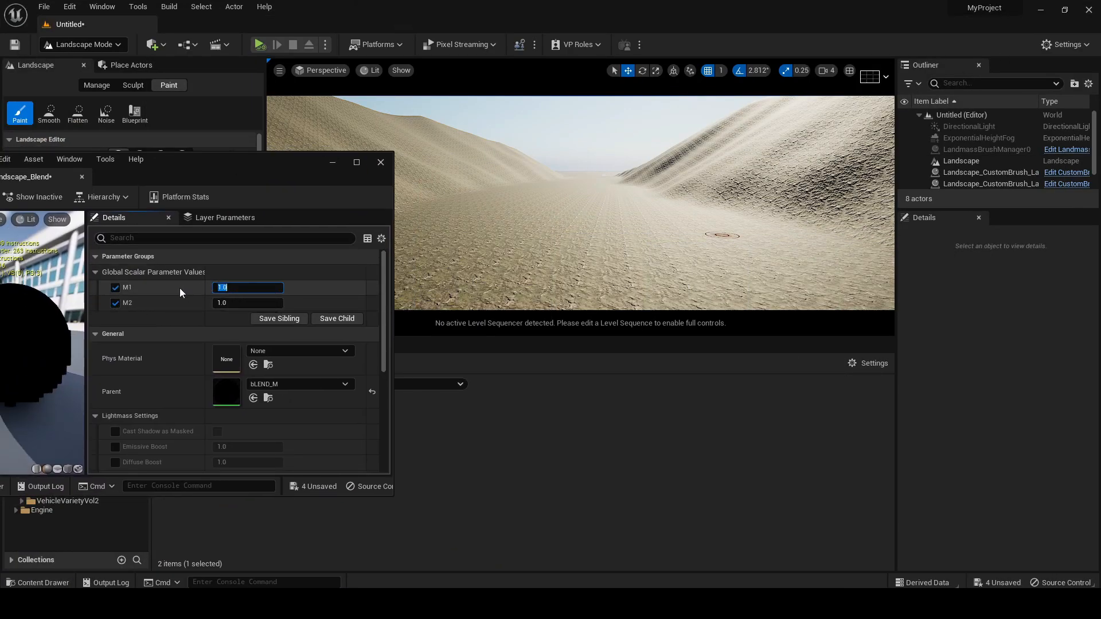
{"action": "type", "text": "0.1"}
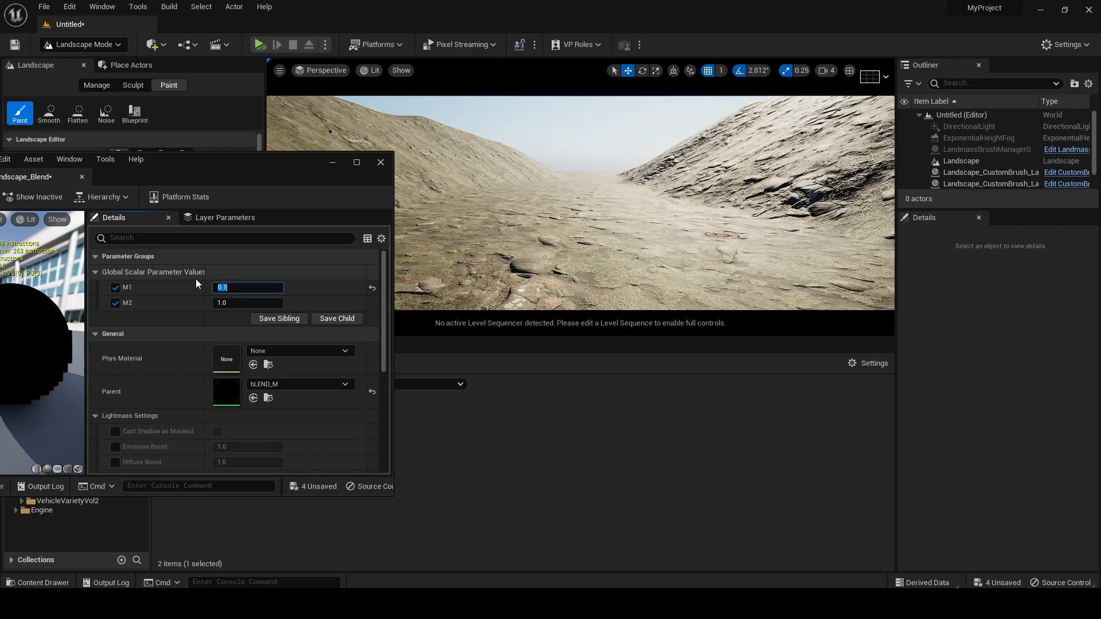
{"action": "key", "text": "Return"}
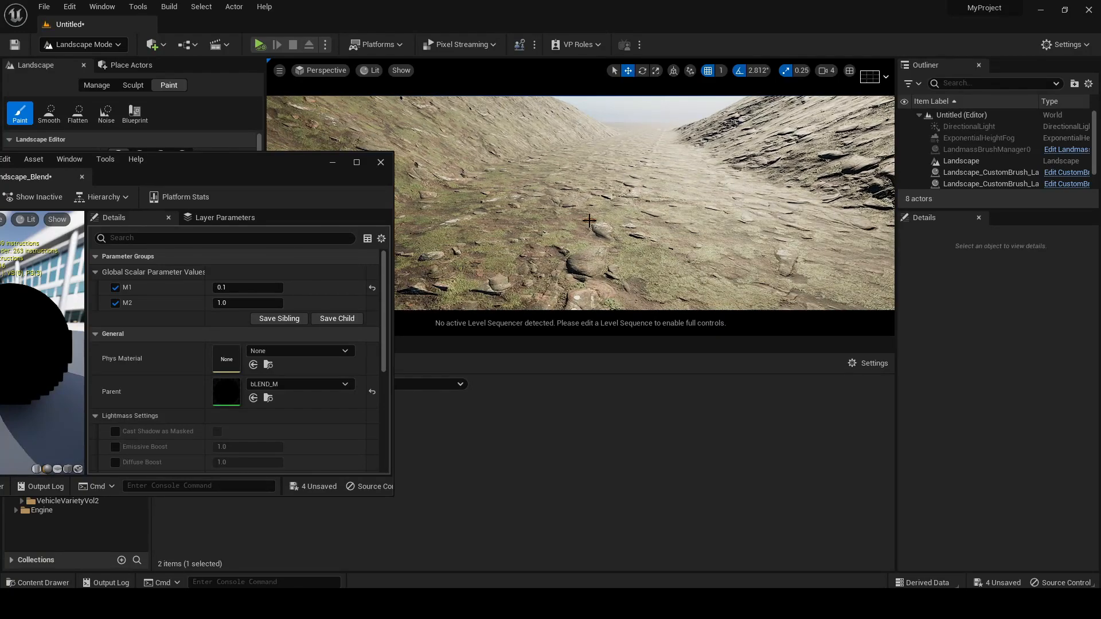
Set M2 to 0.5 in the Landscape_Blend instance and close its editor window
{"action": "left_click", "coordinate": [248, 302]}
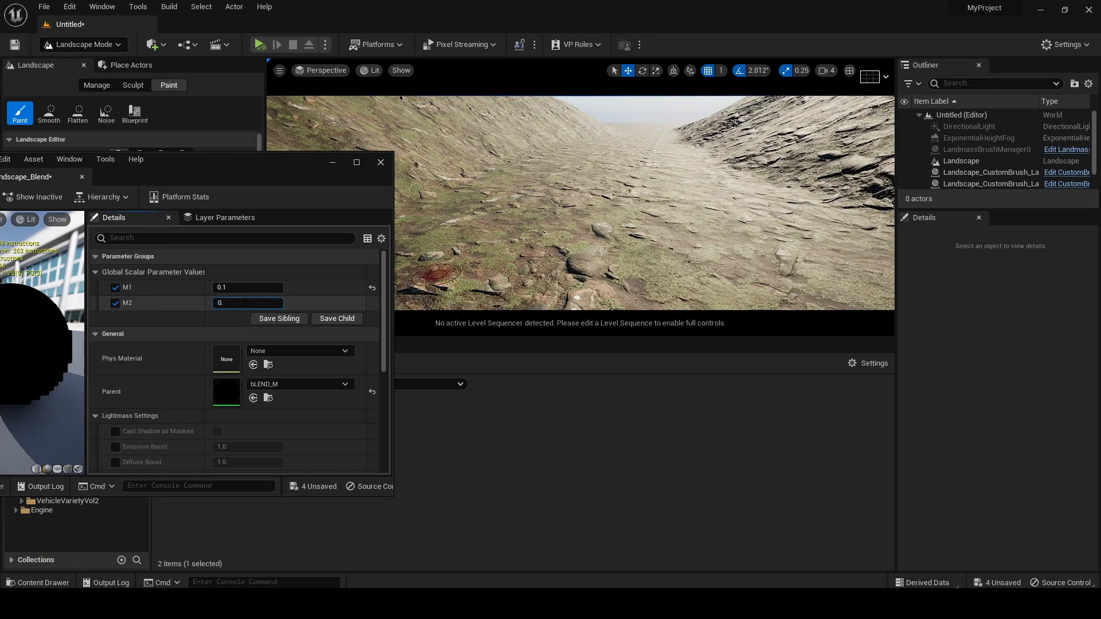
{"action": "key", "text": "Return"}
{"action": "left_click_drag", "start_coordinate": [271, 179], "coordinate": [645, 257]}
{"action": "left_click", "coordinate": [333, 279]}
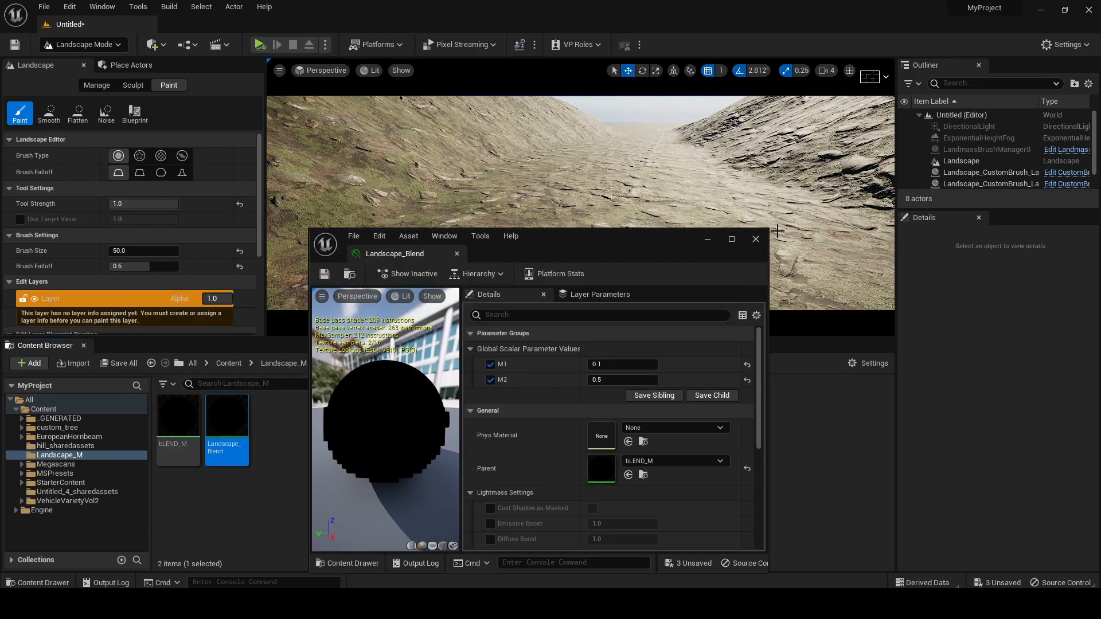
{"action": "left_click", "coordinate": [755, 240]}
{"action": "right_click_drag", "start_coordinate": [745, 241], "coordinate": [705, 258]}
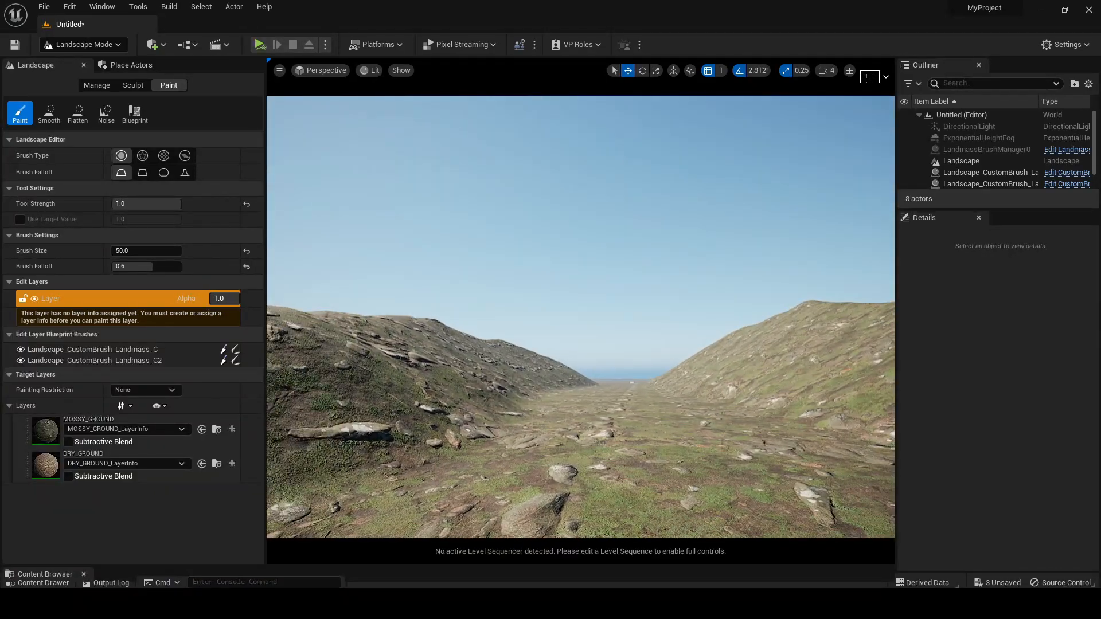
{"action": "mouse_move", "coordinate": [596, 427]}
{"action": "right_mouse_down"}
{"action": "mouse_move", "coordinate": [619, 433]}
{"action": "mouse_move", "coordinate": [599, 421]}
{"action": "right_mouse_up"}
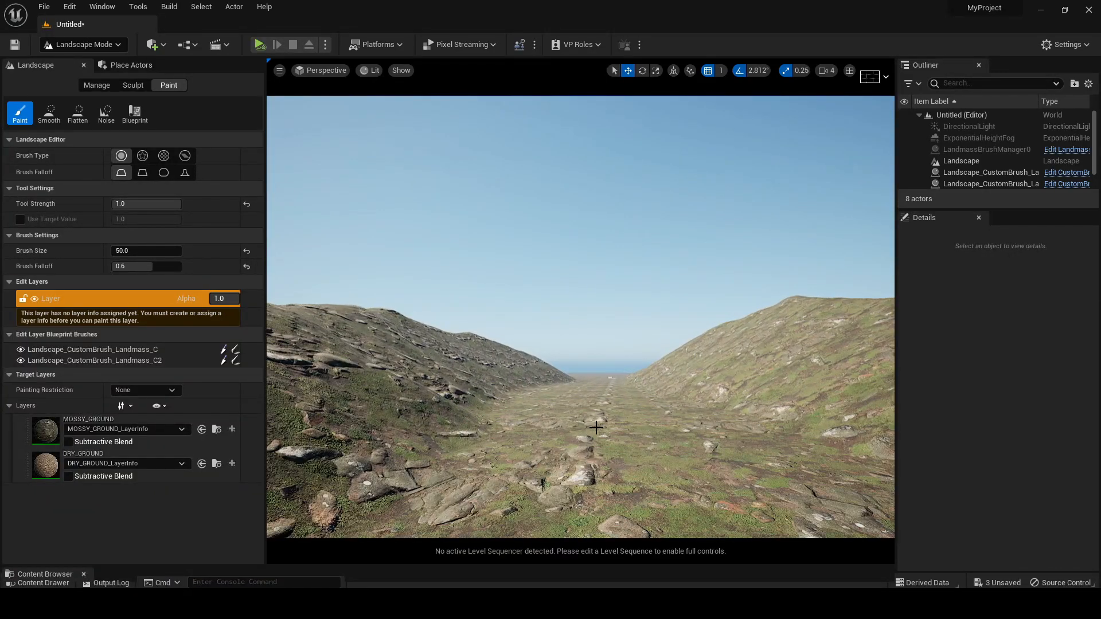
Examine the A-frame cabin's shape and surroundings up close in the EVIL DEAD.jpg reference image
{"action": "left_click", "coordinate": [644, 602]}
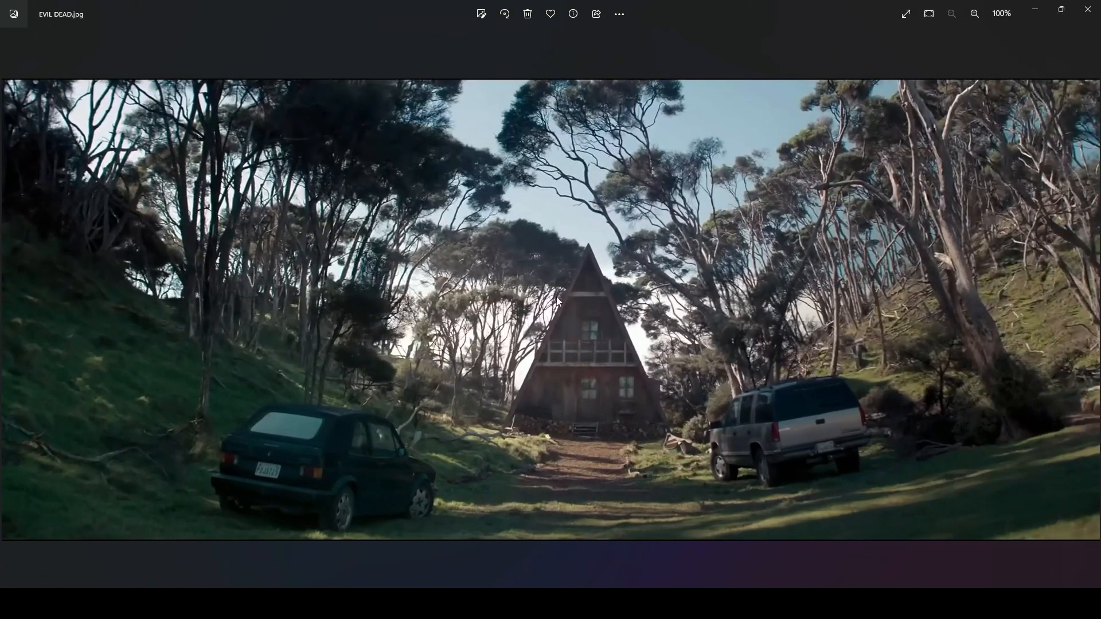
{"action": "scroll", "coordinate": [631, 378], "scroll_direction": "up", "scroll_amount": 5}
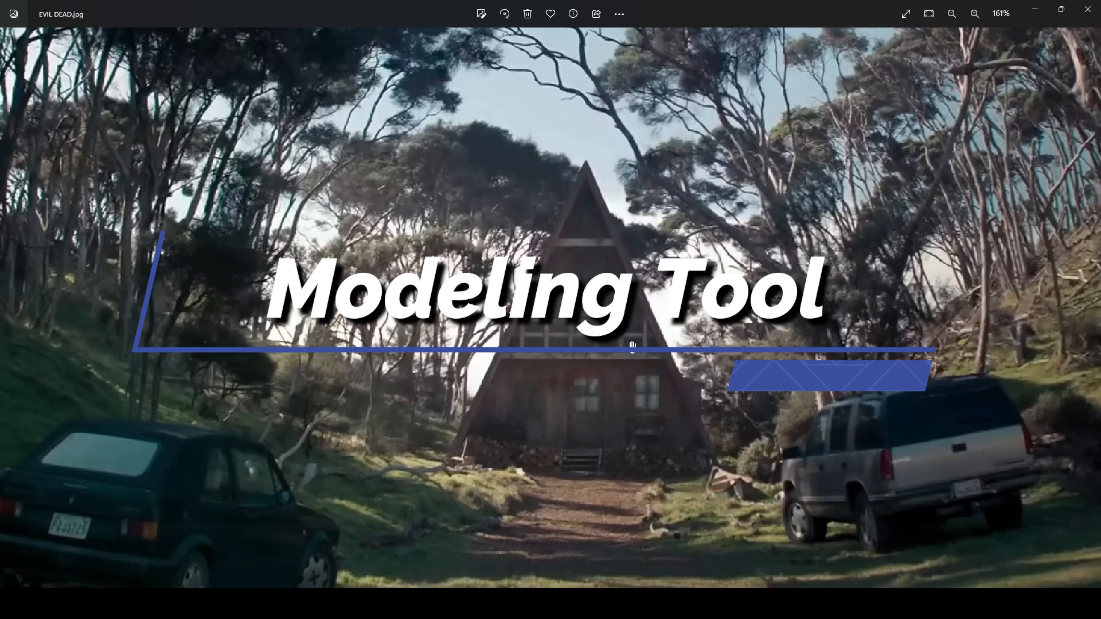
{"action": "scroll", "coordinate": [628, 344], "scroll_direction": "up", "scroll_amount": 2}
{"action": "left_click_drag", "start_coordinate": [625, 252], "coordinate": [520, 244]}
{"action": "left_click_drag", "start_coordinate": [704, 357], "coordinate": [504, 307]}
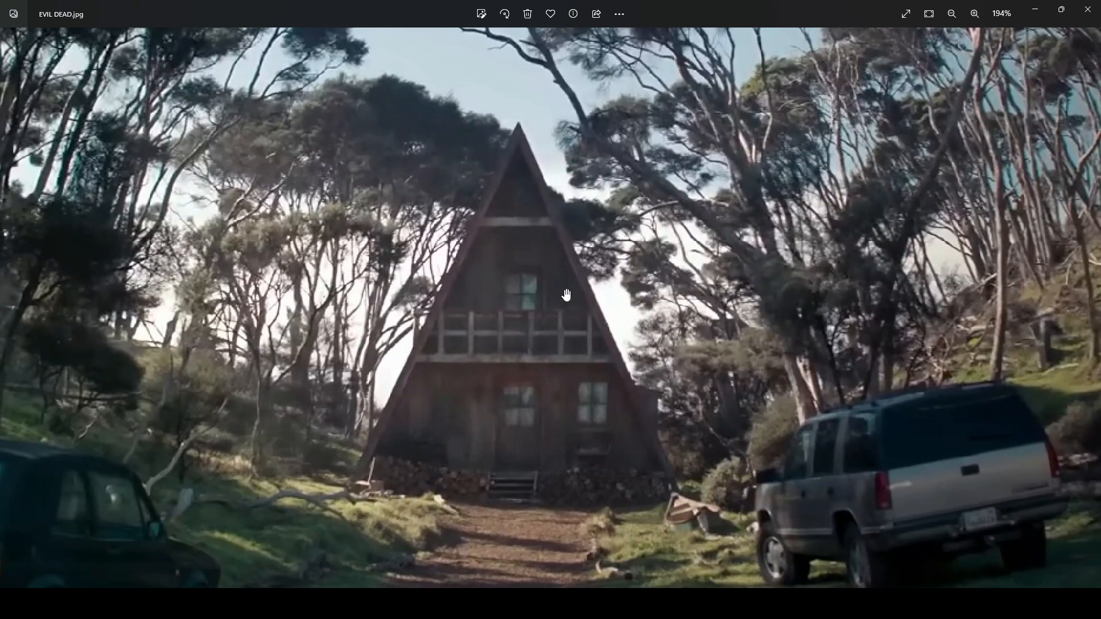
{"action": "scroll", "coordinate": [567, 295], "scroll_direction": "down", "scroll_amount": 7}
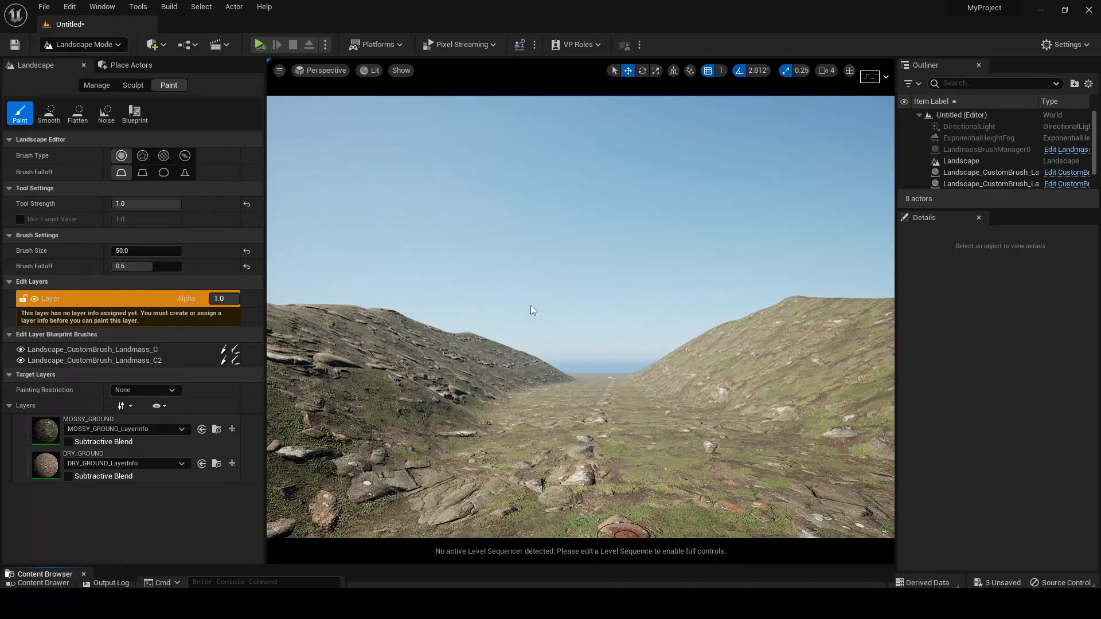
Leave landscape painting for Selection Mode and search the Plugins browser for "model"
{"action": "left_click", "coordinate": [75, 45]}
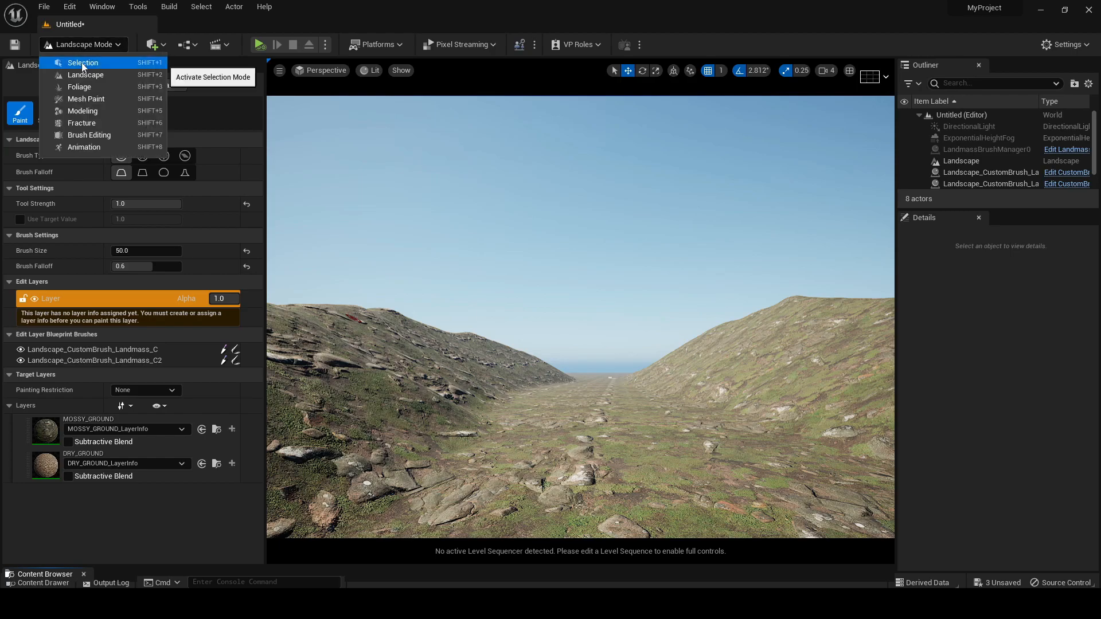
{"action": "left_click", "coordinate": [81, 61]}
{"action": "left_click", "coordinate": [69, 6]}
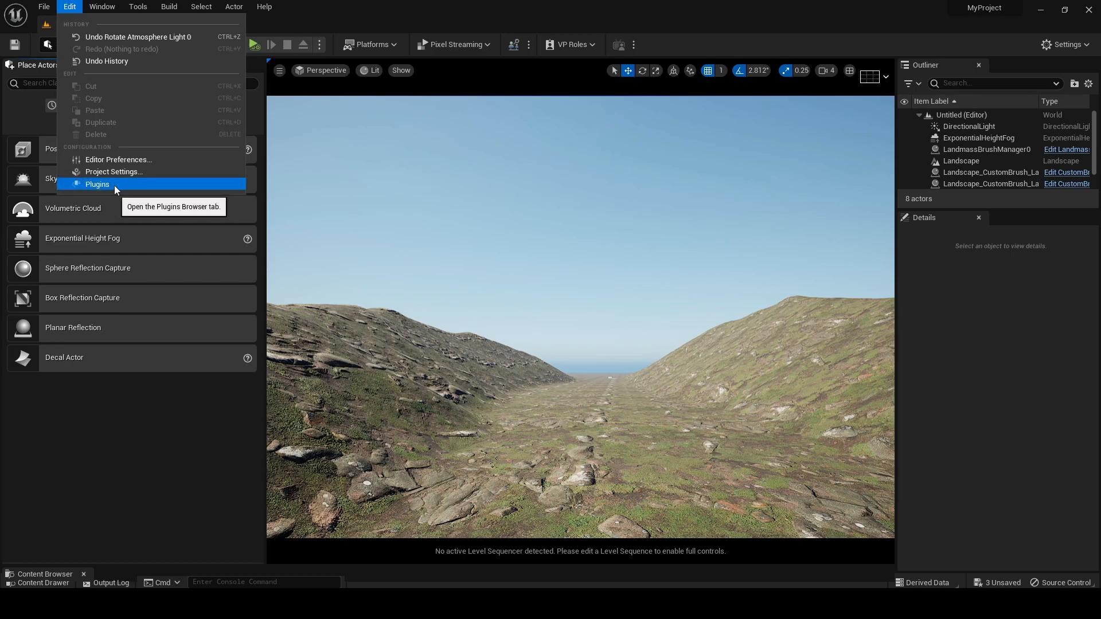
{"action": "left_click", "coordinate": [97, 184]}
{"action": "type", "text": "mo"}
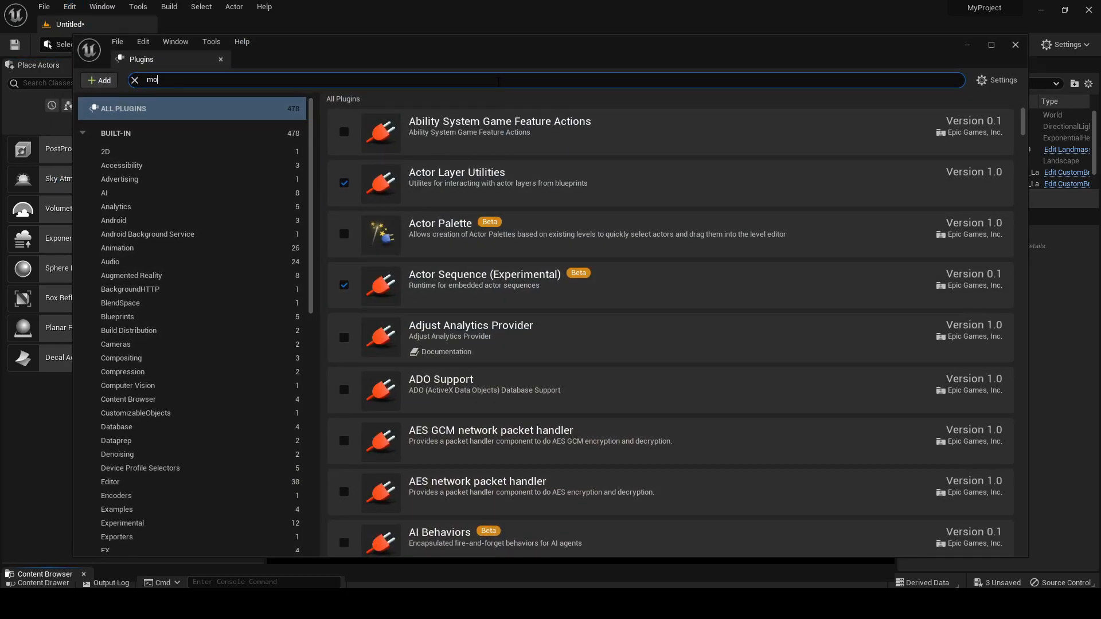
{"action": "type", "text": "del"}
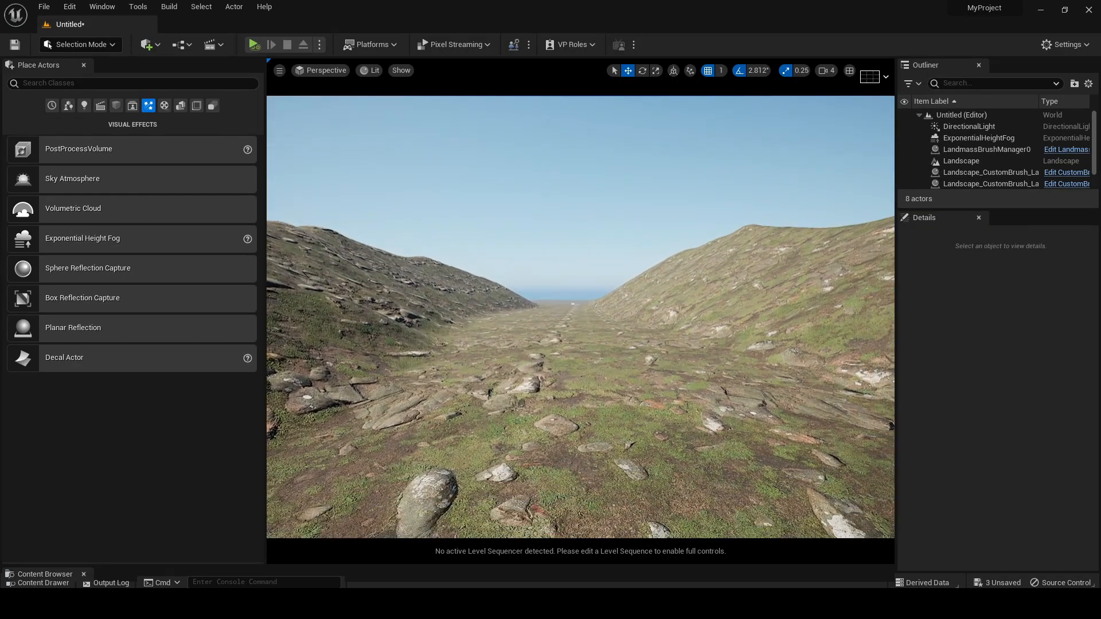
{"action": "right_click_drag", "start_coordinate": [549, 259], "coordinate": [550, 262]}
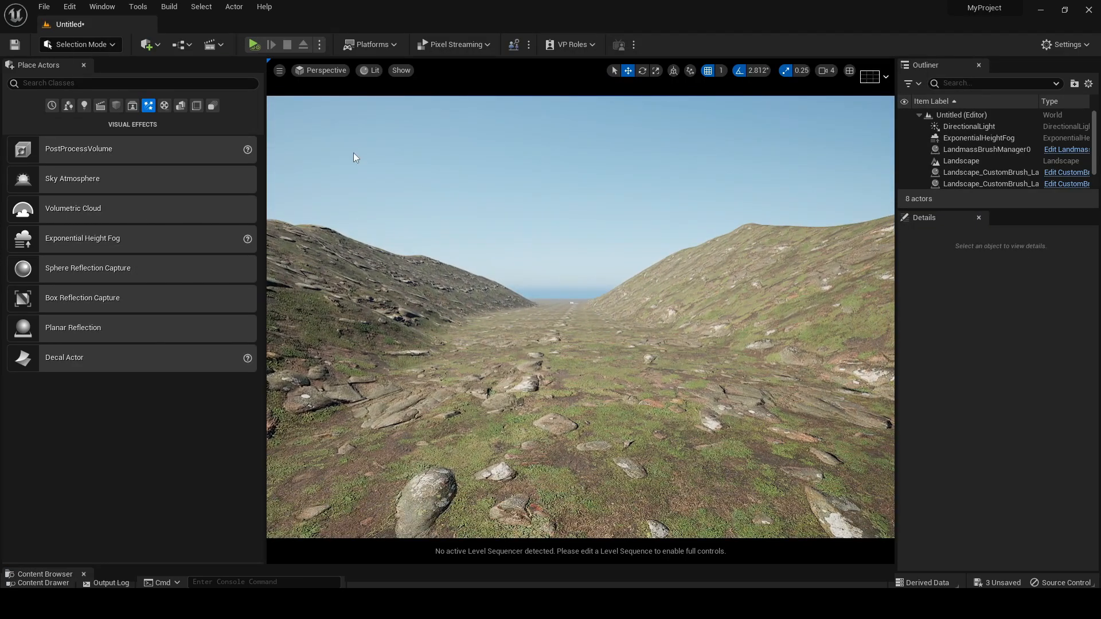
Switch the editor to Modeling Mode with the valley floor in view
{"action": "left_click", "coordinate": [87, 44]}
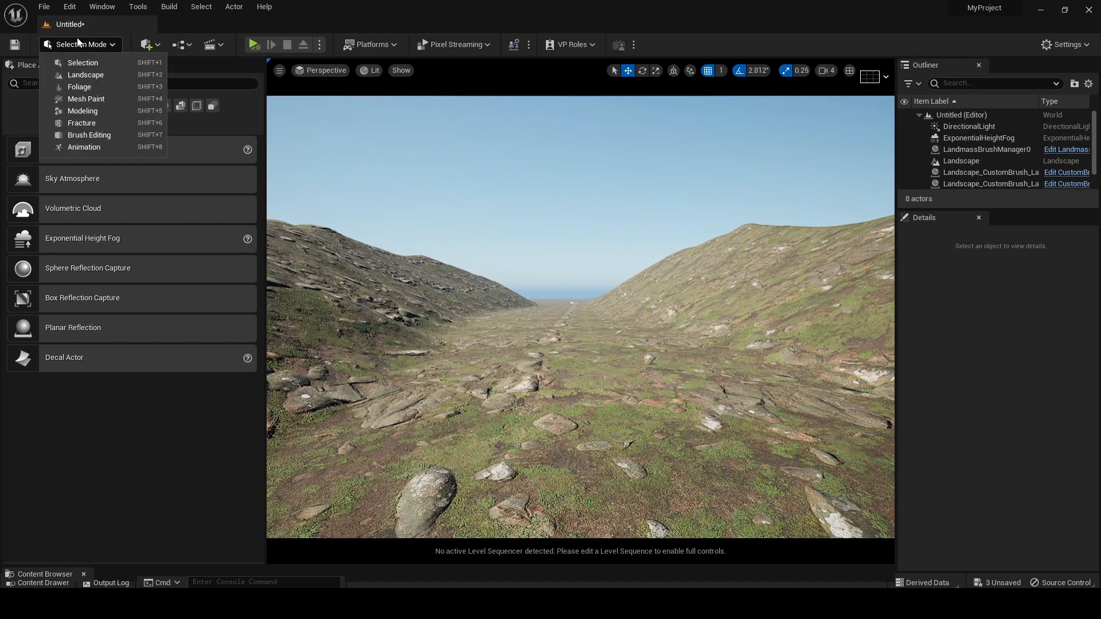
{"action": "left_click", "coordinate": [98, 110]}
{"action": "right_click_drag", "start_coordinate": [608, 298], "coordinate": [636, 304]}
{"action": "right_click_drag", "start_coordinate": [607, 192], "coordinate": [596, 215]}
{"action": "left_click_drag", "start_coordinate": [603, 241], "coordinate": [608, 216]}
{"action": "middle_click_drag", "start_coordinate": [619, 258], "coordinate": [608, 238]}
{"action": "right_click_drag", "start_coordinate": [595, 379], "coordinate": [590, 389]}
{"action": "right_click_drag", "start_coordinate": [604, 463], "coordinate": [605, 442]}
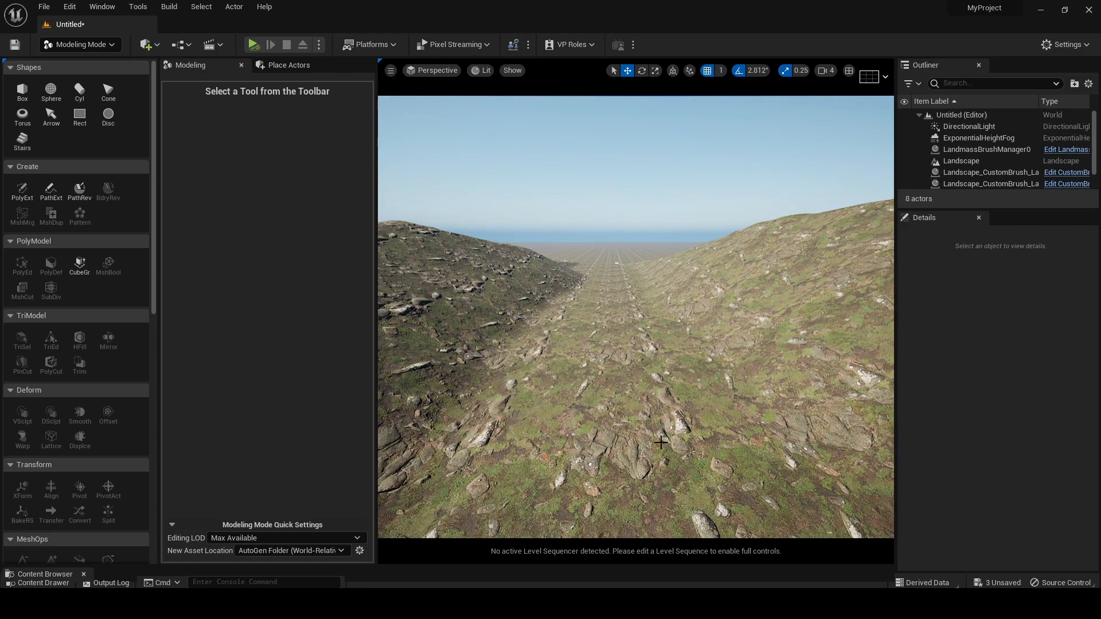
Start a static mesh Box shape and set its width to 1000
{"action": "left_click", "coordinate": [21, 92]}
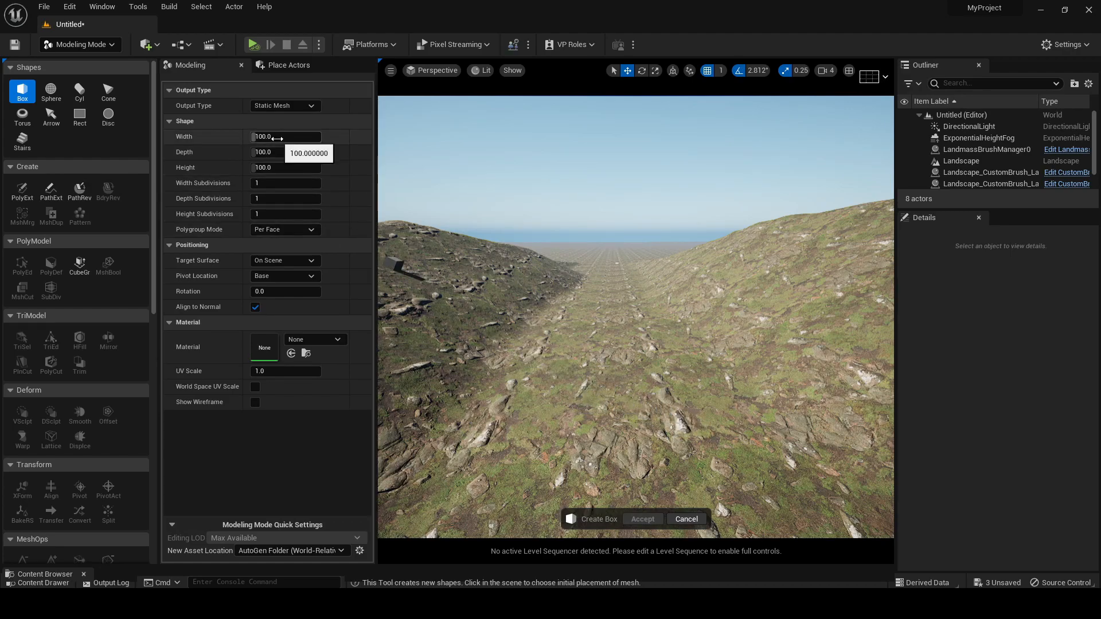
{"action": "left_click_drag", "start_coordinate": [282, 140], "coordinate": [315, 140]}
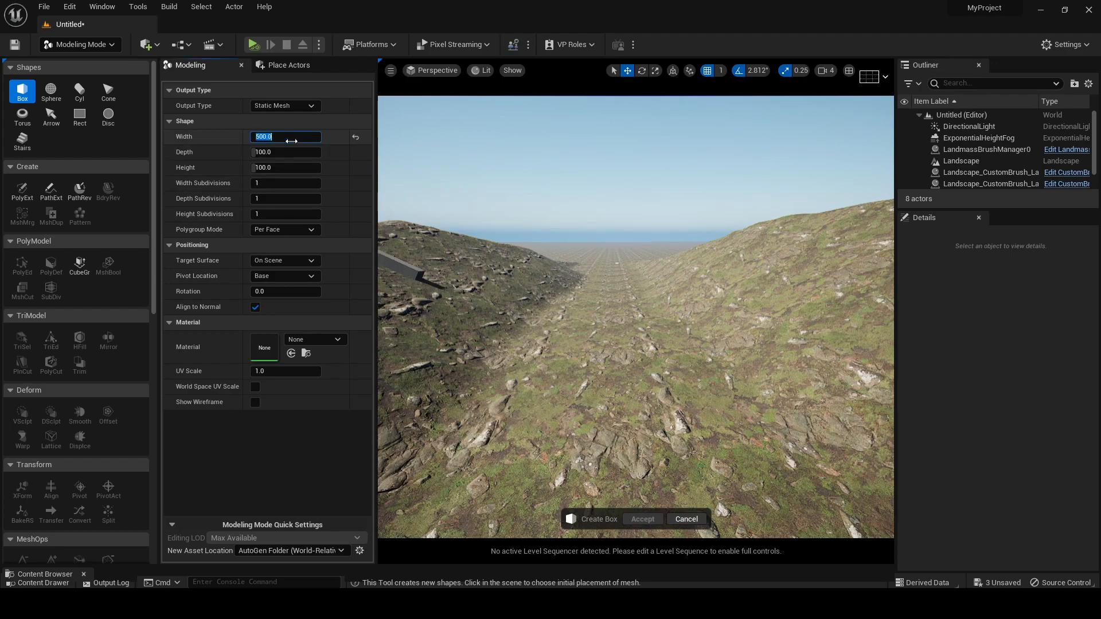
{"action": "left_click", "coordinate": [292, 141]}
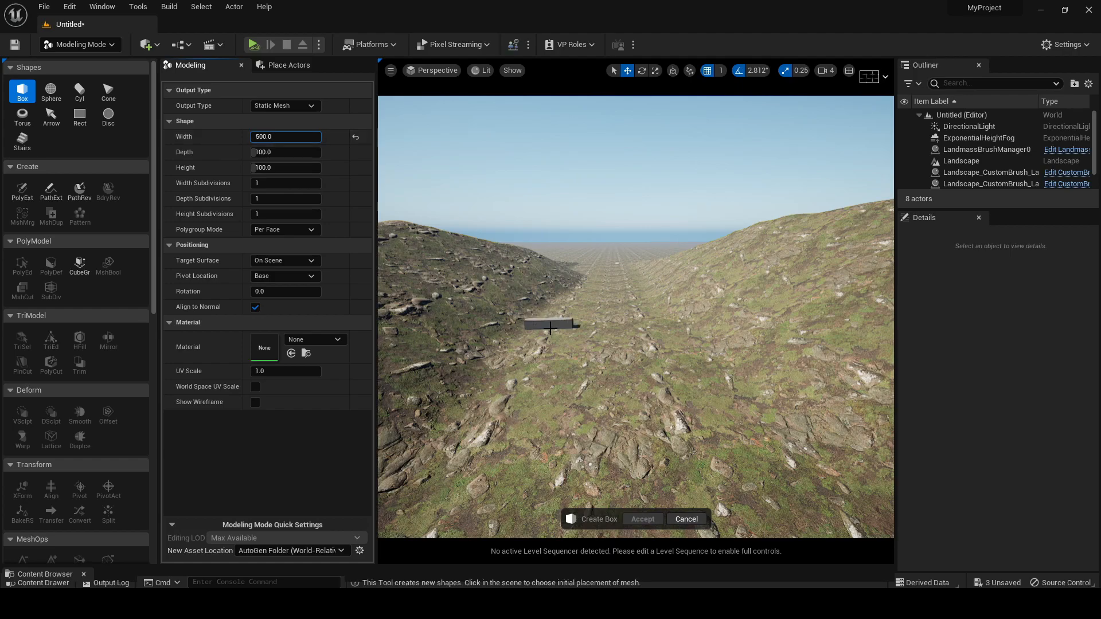
{"action": "key", "text": "ctrl+a"}
{"action": "type", "text": "1000"}
{"action": "key", "text": "Return"}
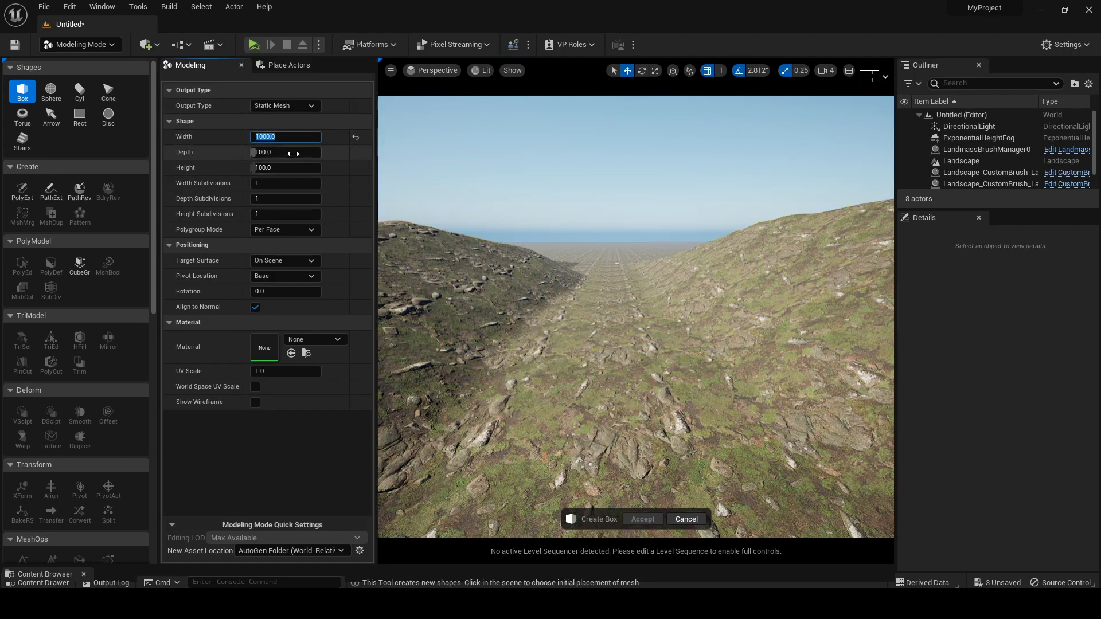
Set the box depth to 1000, place the box in the middle of the valley floor and accept it
{"action": "left_click_drag", "start_coordinate": [265, 152], "coordinate": [266, 151]}
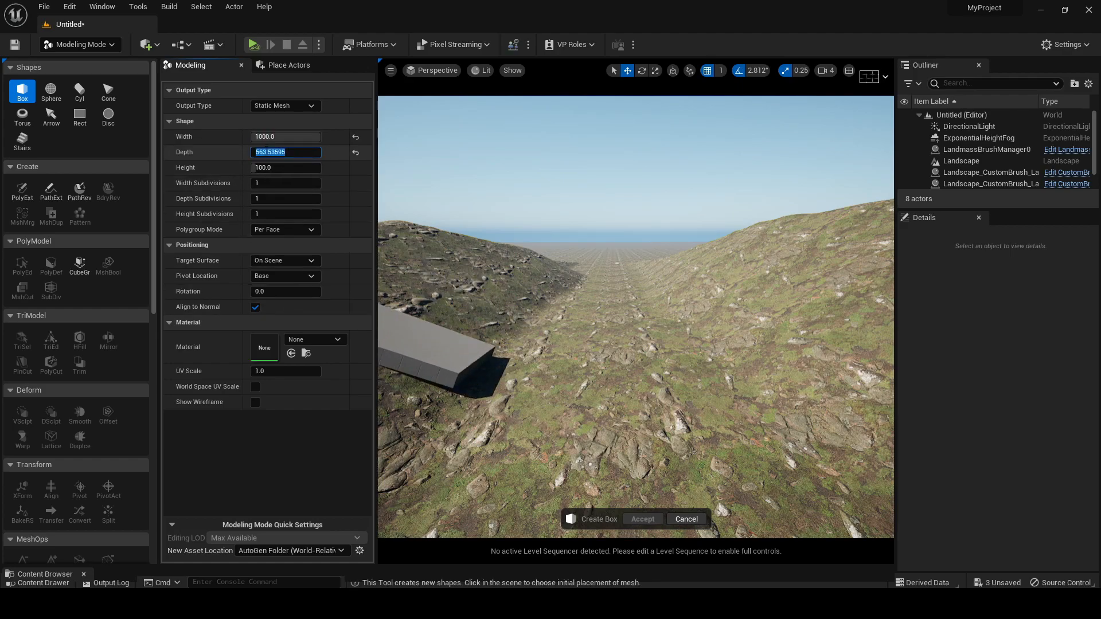
{"action": "type", "text": "1000"}
{"action": "key", "text": "Return"}
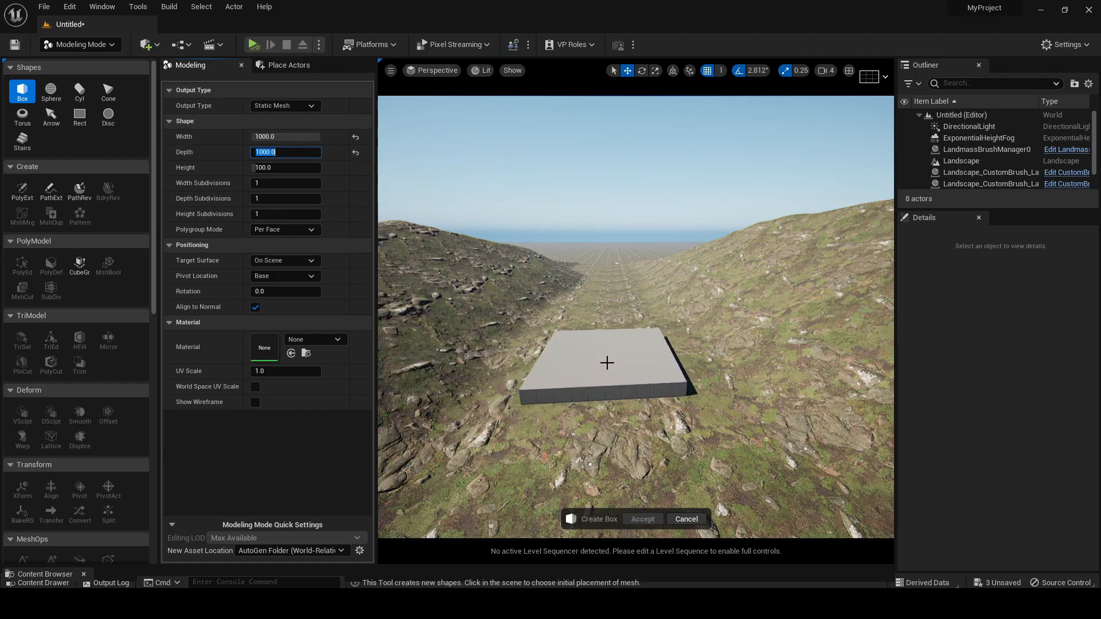
{"action": "left_click", "coordinate": [607, 362]}
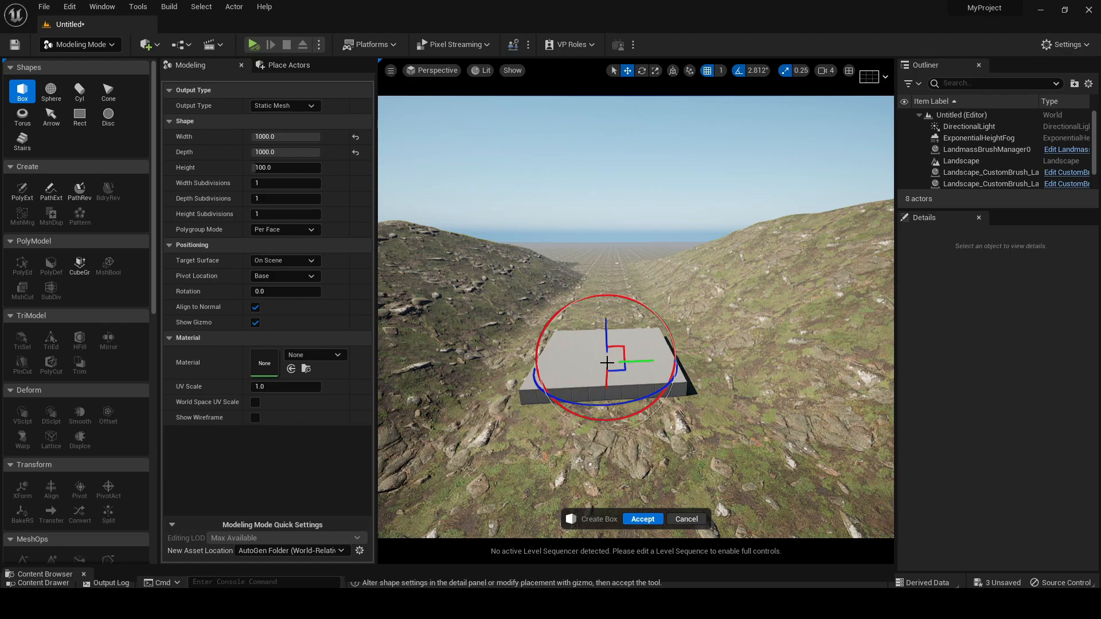
{"action": "left_click", "coordinate": [650, 520]}
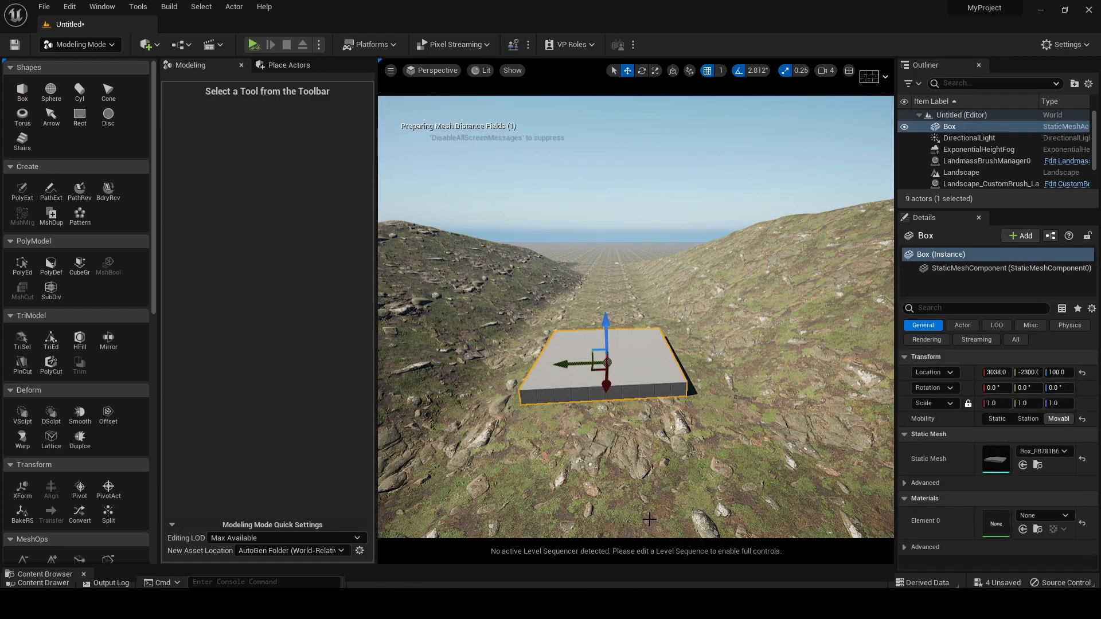
Lower the box slab into the ground to a Z location of 42
{"action": "right_click_drag", "start_coordinate": [636, 431], "coordinate": [636, 385]}
{"action": "mouse_move", "coordinate": [633, 439]}
{"action": "middle_mouse_down"}
{"action": "mouse_move", "coordinate": [632, 476]}
{"action": "mouse_move", "coordinate": [633, 440]}
{"action": "middle_mouse_up"}
{"action": "left_click_drag", "start_coordinate": [608, 403], "coordinate": [606, 412]}
{"action": "mouse_move", "coordinate": [645, 395]}
{"action": "right_mouse_down"}
{"action": "mouse_move", "coordinate": [644, 414]}
{"action": "mouse_move", "coordinate": [643, 378]}
{"action": "mouse_move", "coordinate": [644, 394]}
{"action": "right_mouse_up"}
{"action": "key", "text": "q"}
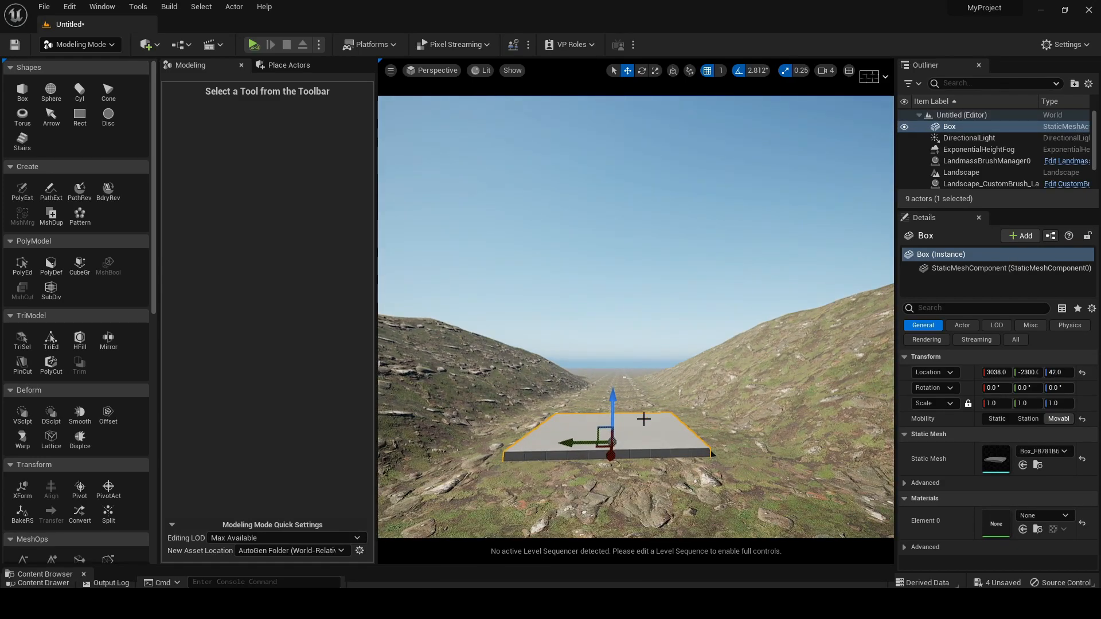
Start another static mesh Box shape
{"action": "left_click", "coordinate": [22, 92]}
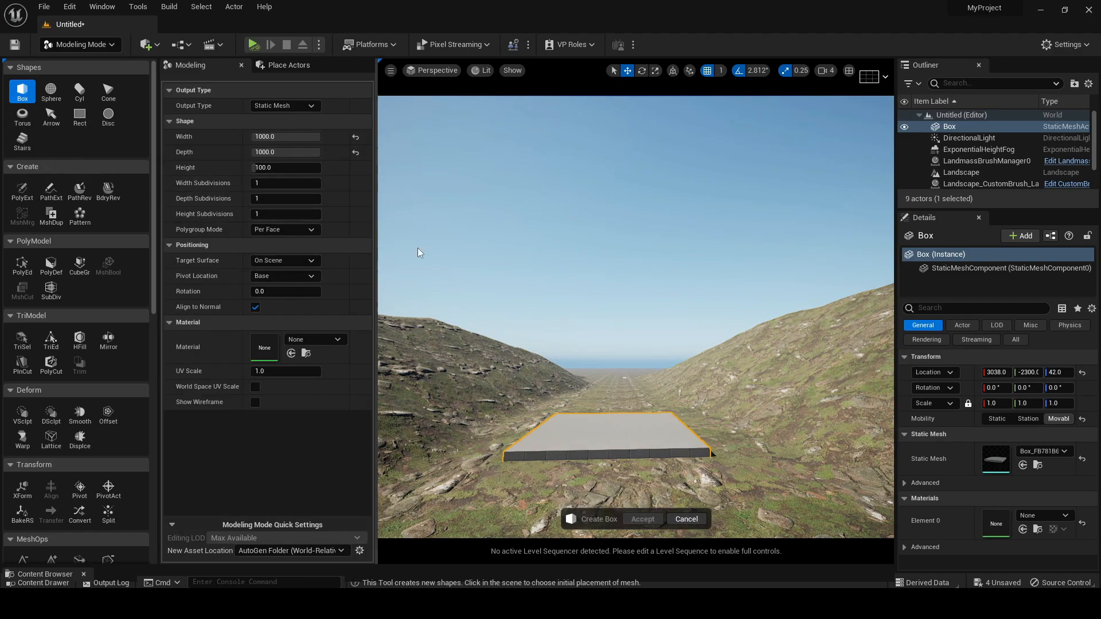
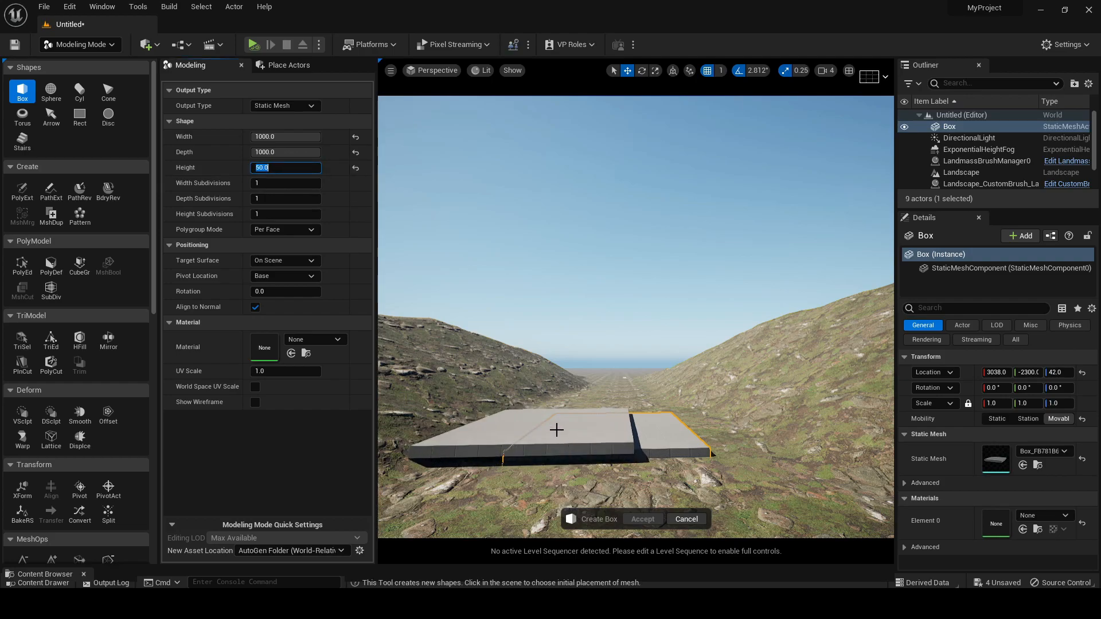
Place the new 1000 by 1000 box on top of the floor slab and accept it
{"action": "left_click", "coordinate": [613, 426]}
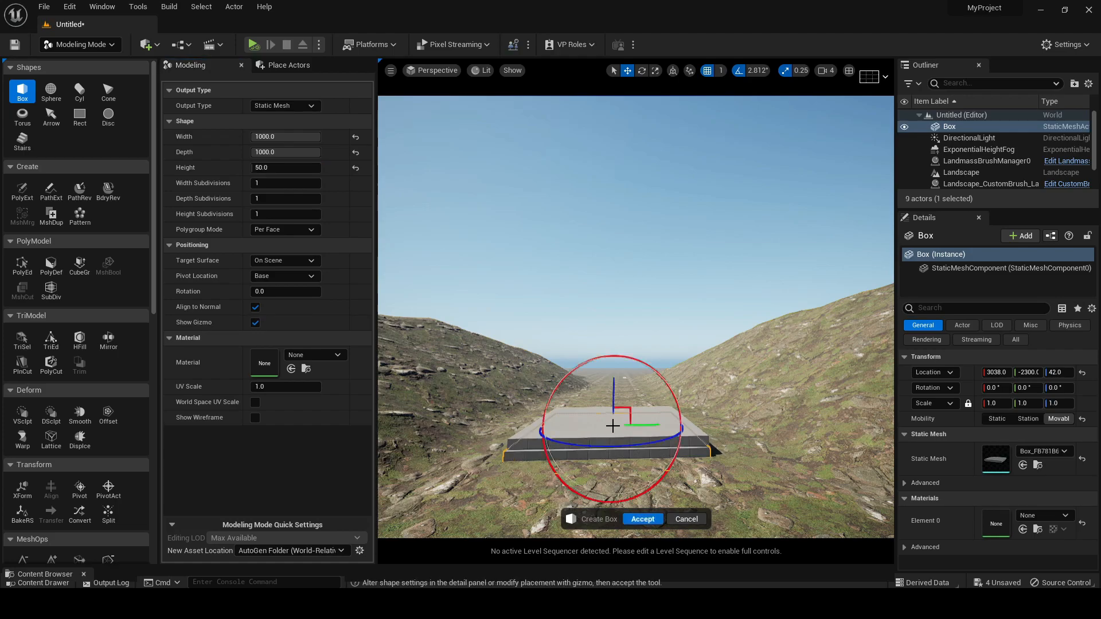
{"action": "left_click", "coordinate": [643, 519]}
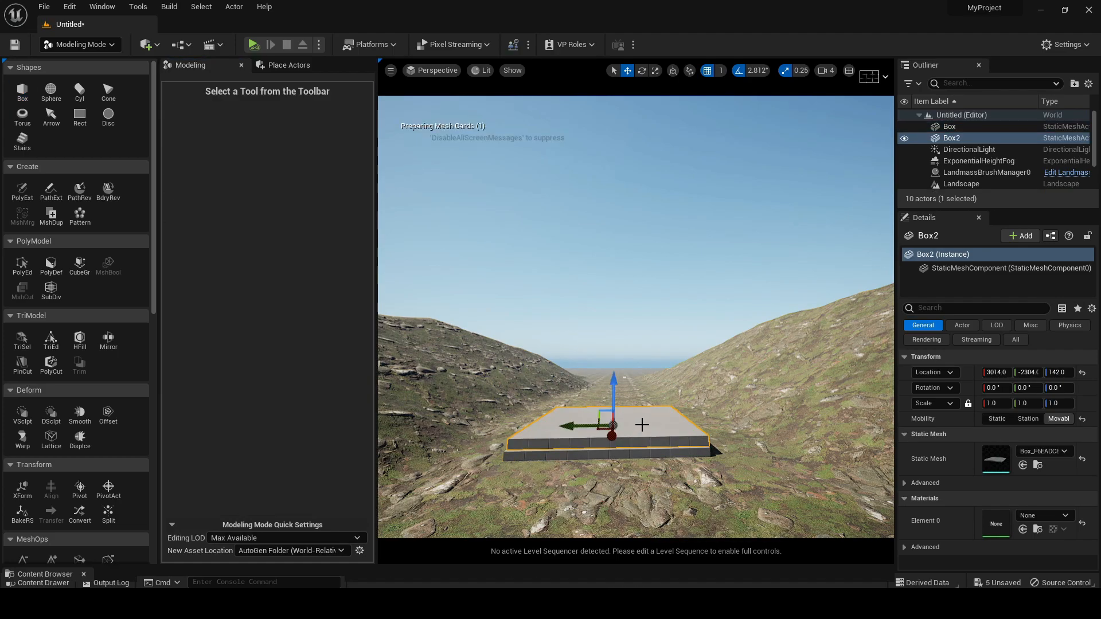
{"action": "scroll", "coordinate": [647, 370], "scroll_direction": "up", "scroll_amount": 4}
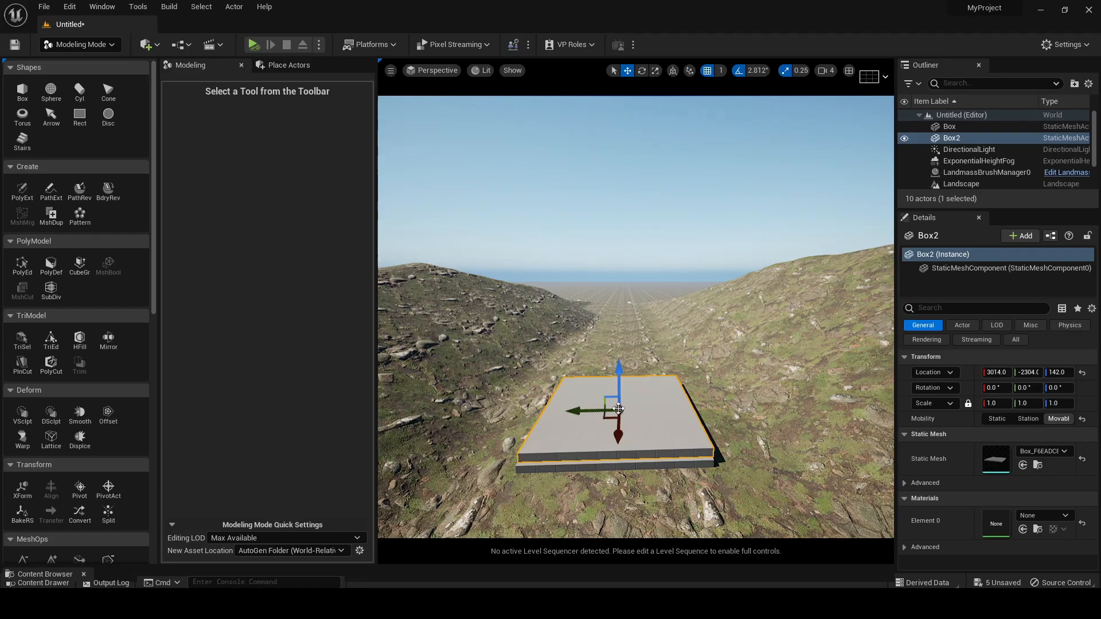
Tilt the upper box 56.25° about X, checking the cabin's roof slope against the EVIL DEAD.jpg reference image
{"action": "key", "text": "e"}
{"action": "left_click_drag", "start_coordinate": [639, 358], "coordinate": [556, 381]}
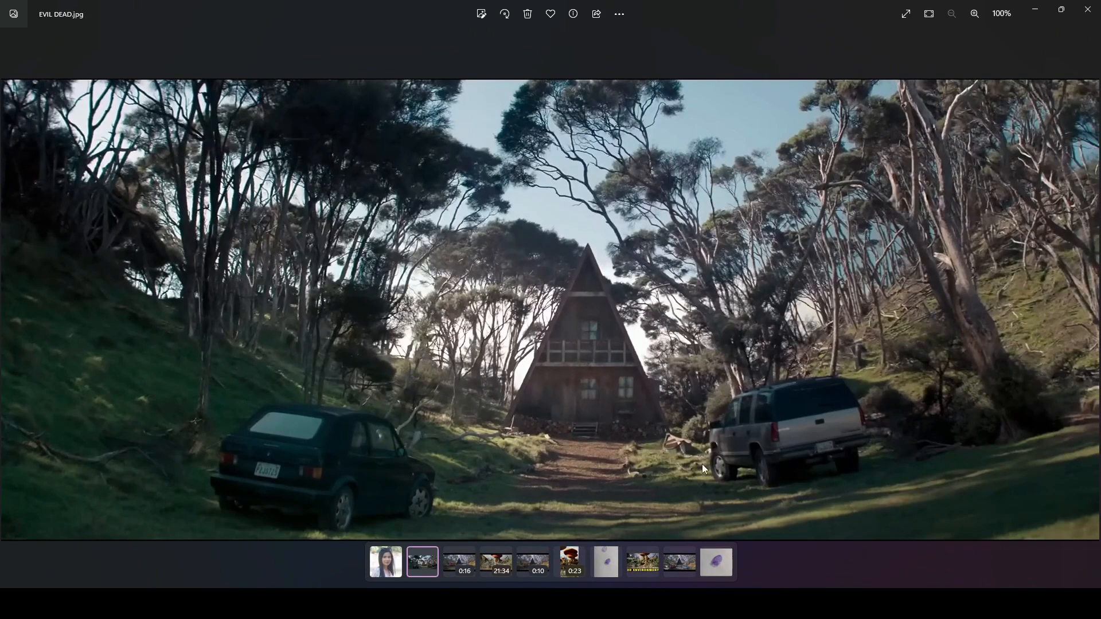
{"action": "left_click", "coordinate": [1038, 11]}
{"action": "right_click_drag", "start_coordinate": [715, 329], "coordinate": [715, 329]}
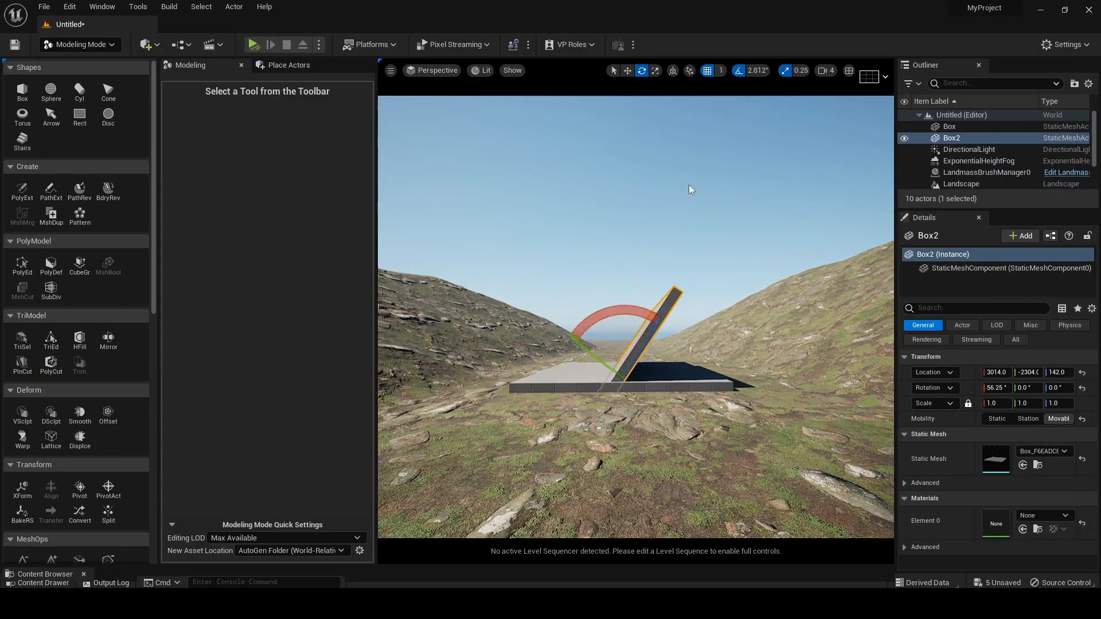
Raise the tilted panel and shift it sideways to about Y -2070, Z 498, so it stands at one edge of the floor slab
{"action": "left_click", "coordinate": [627, 70]}
{"action": "left_click_drag", "start_coordinate": [604, 380], "coordinate": [630, 341]}
{"action": "mouse_move", "coordinate": [636, 296]}
{"action": "right_mouse_down"}
{"action": "mouse_move", "coordinate": [620, 295]}
{"action": "mouse_move", "coordinate": [636, 295]}
{"action": "right_mouse_up"}
{"action": "left_click_drag", "start_coordinate": [617, 292], "coordinate": [560, 339]}
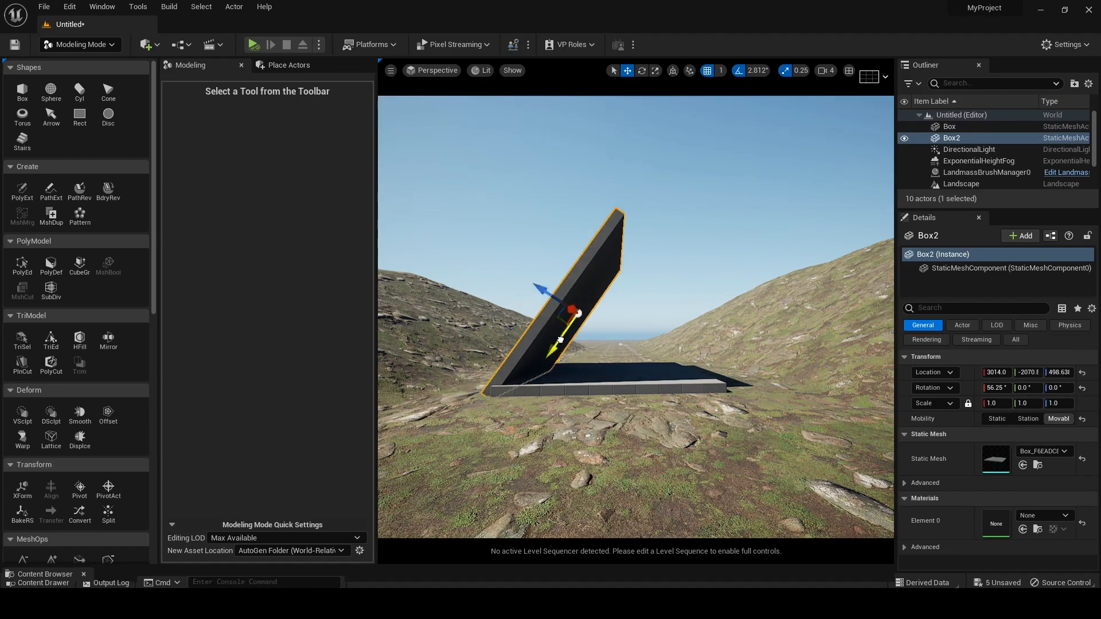
{"action": "right_click_drag", "start_coordinate": [593, 346], "coordinate": [596, 349]}
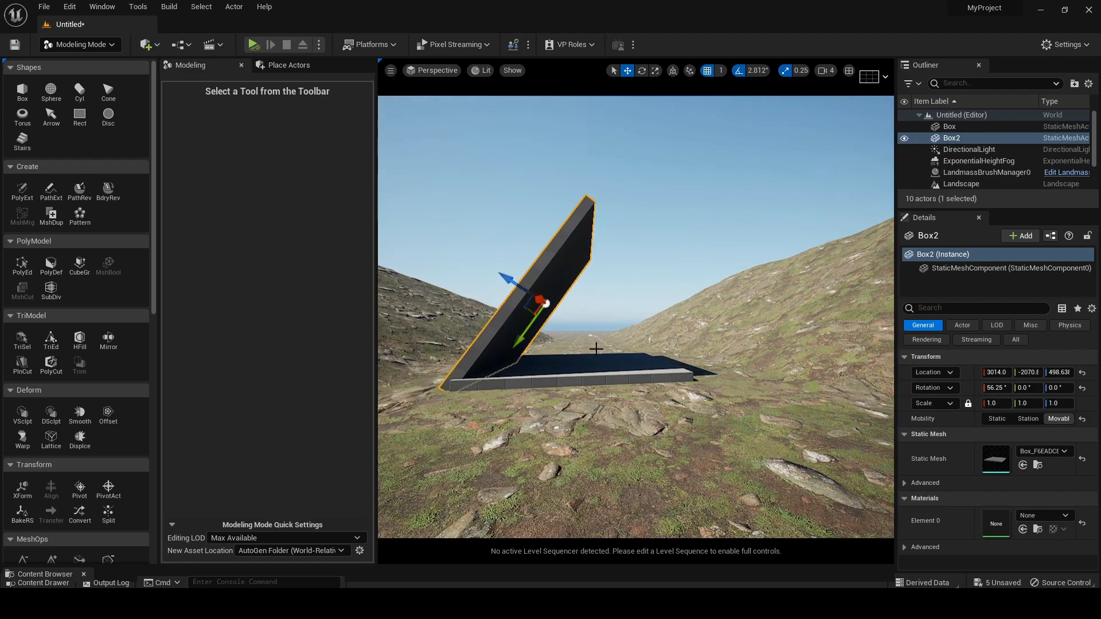
Steepen the tilted panel's X rotation to about 64.69°
{"action": "left_click", "coordinate": [641, 70]}
{"action": "left_click_drag", "start_coordinate": [571, 361], "coordinate": [565, 337]}
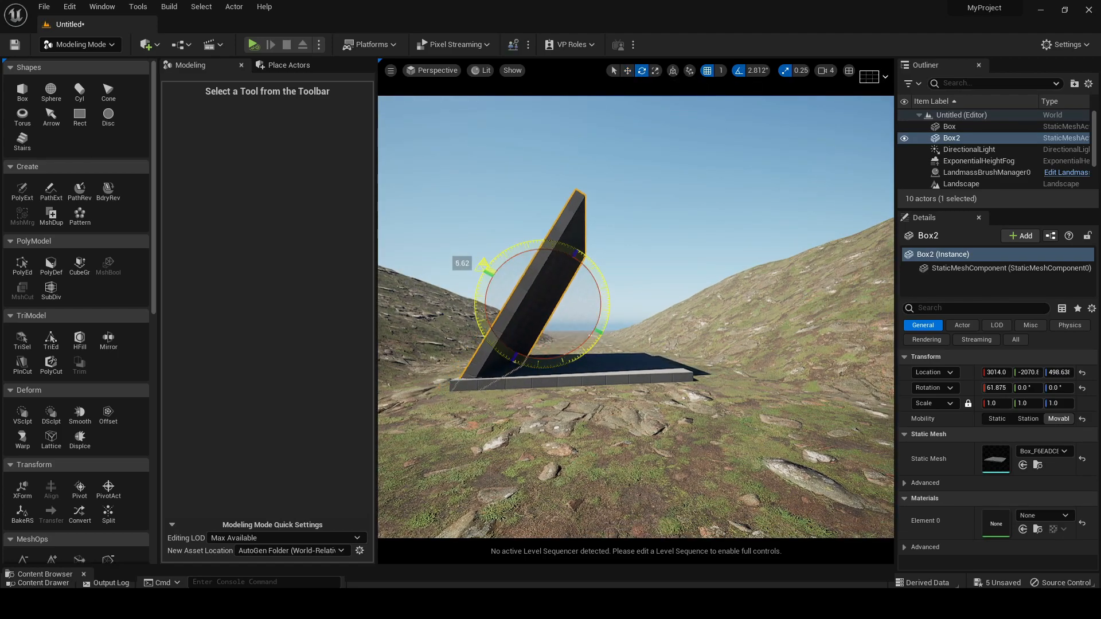
{"action": "left_click", "coordinate": [629, 71]}
{"action": "mouse_move", "coordinate": [634, 190]}
{"action": "right_mouse_down"}
{"action": "mouse_move", "coordinate": [636, 213]}
{"action": "mouse_move", "coordinate": [634, 191]}
{"action": "right_mouse_up"}
{"action": "right_click_drag", "start_coordinate": [507, 246], "coordinate": [500, 245]}
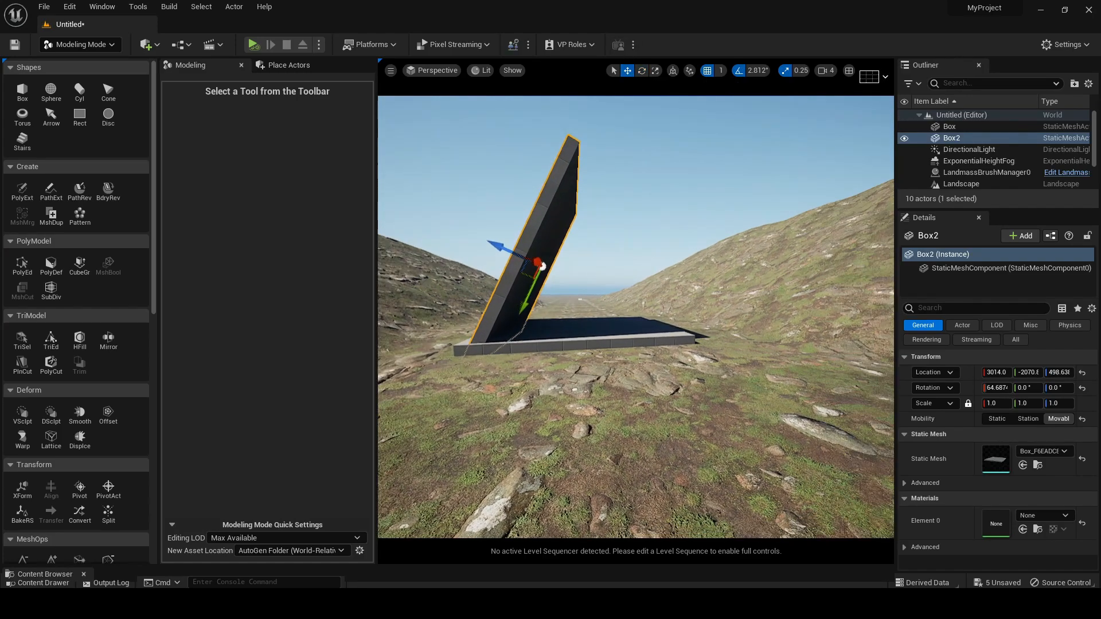
Move the steepened panel outward to about Y -2021, Z 522, aligning its lower end with the slab's edge
{"action": "left_click_drag", "start_coordinate": [496, 247], "coordinate": [484, 241]}
{"action": "left_click", "coordinate": [644, 209]}
{"action": "right_click_drag", "start_coordinate": [644, 208], "coordinate": [601, 217]}
{"action": "left_click", "coordinate": [517, 183]}
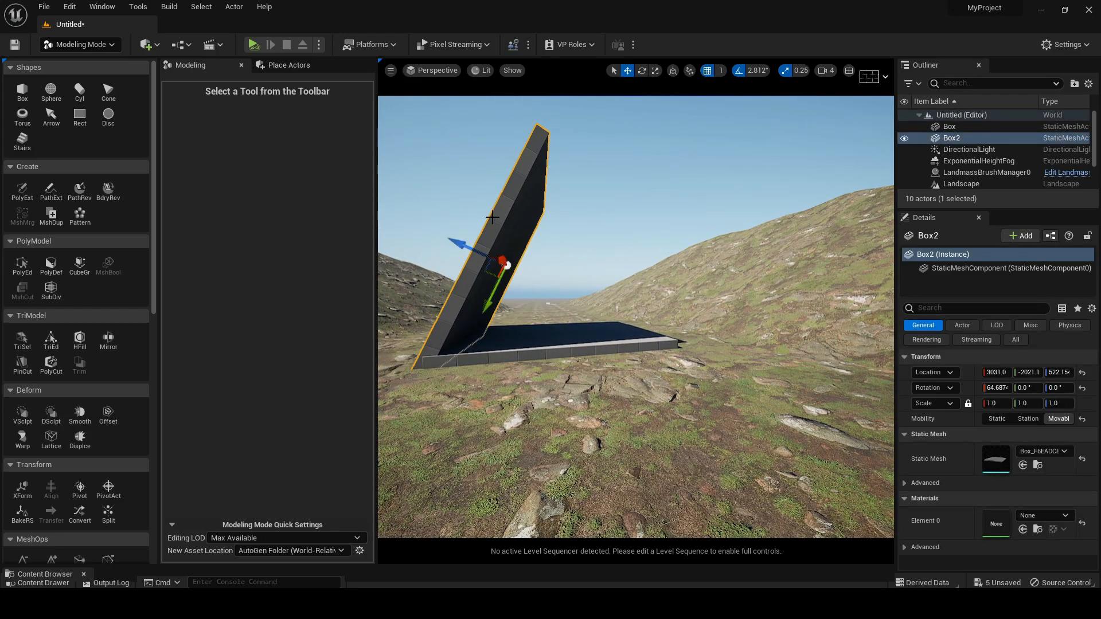
Duplicate the leaning panel toward the slab's opposite side and rotate the copy to about -53.44° about X so it leans inward
{"action": "left_click_drag", "start_coordinate": [459, 246], "coordinate": [530, 293], "text": "alt"}
{"action": "left_click", "coordinate": [642, 70]}
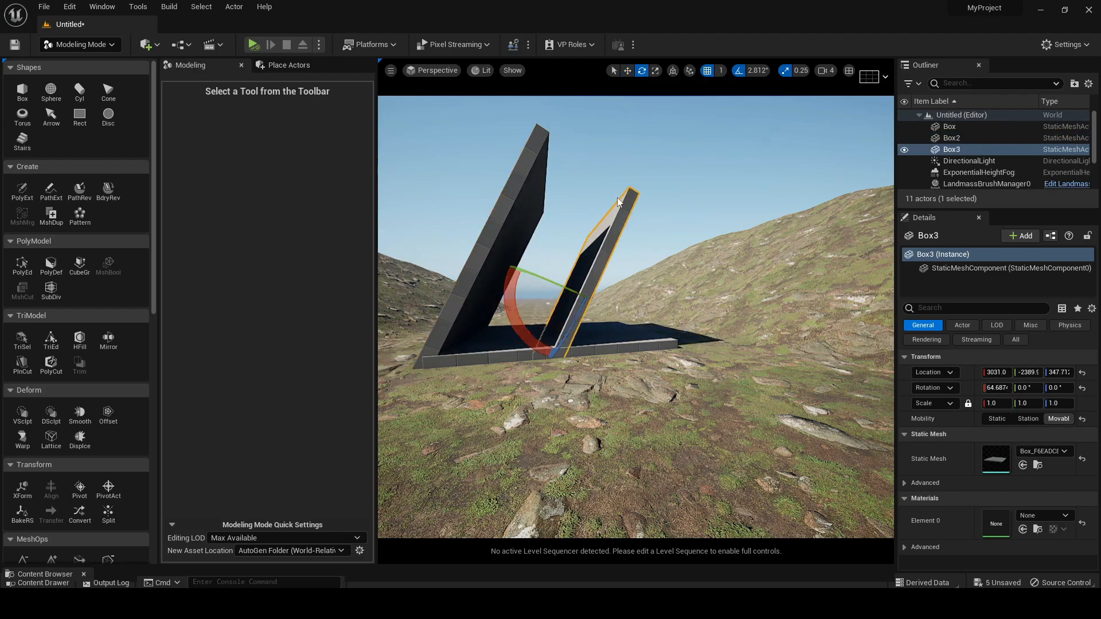
{"action": "left_click_drag", "start_coordinate": [518, 319], "coordinate": [602, 211]}
{"action": "right_click_drag", "start_coordinate": [602, 211], "coordinate": [572, 223]}
Compare the first panel's rotation and set the duplicated panel's X rotation to -64.6°
{"action": "left_click", "coordinate": [545, 210]}
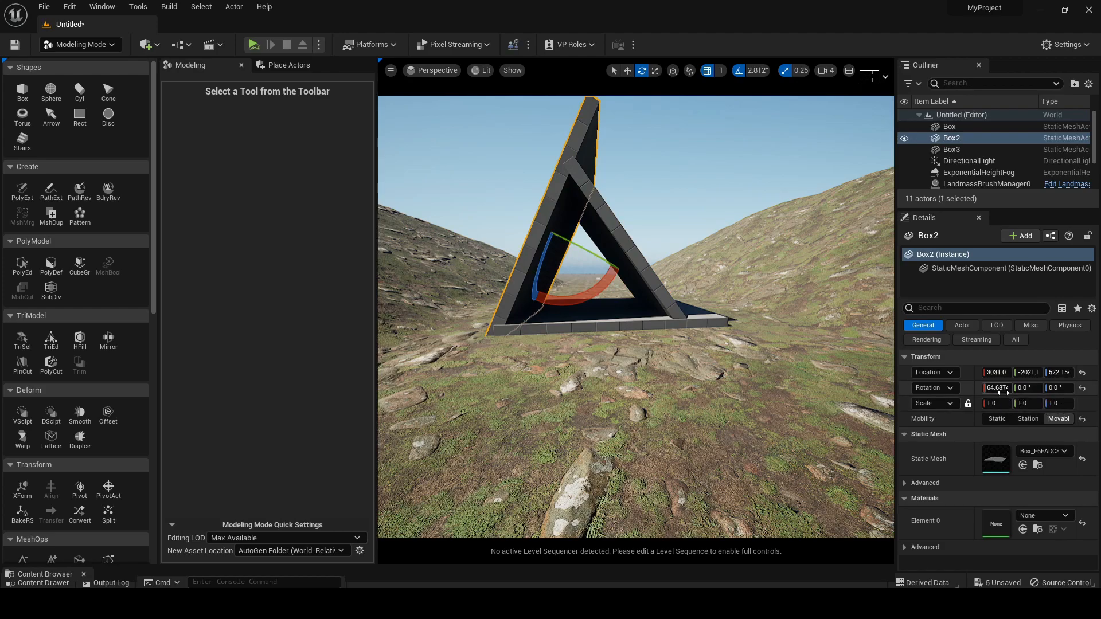
{"action": "left_click", "coordinate": [627, 240]}
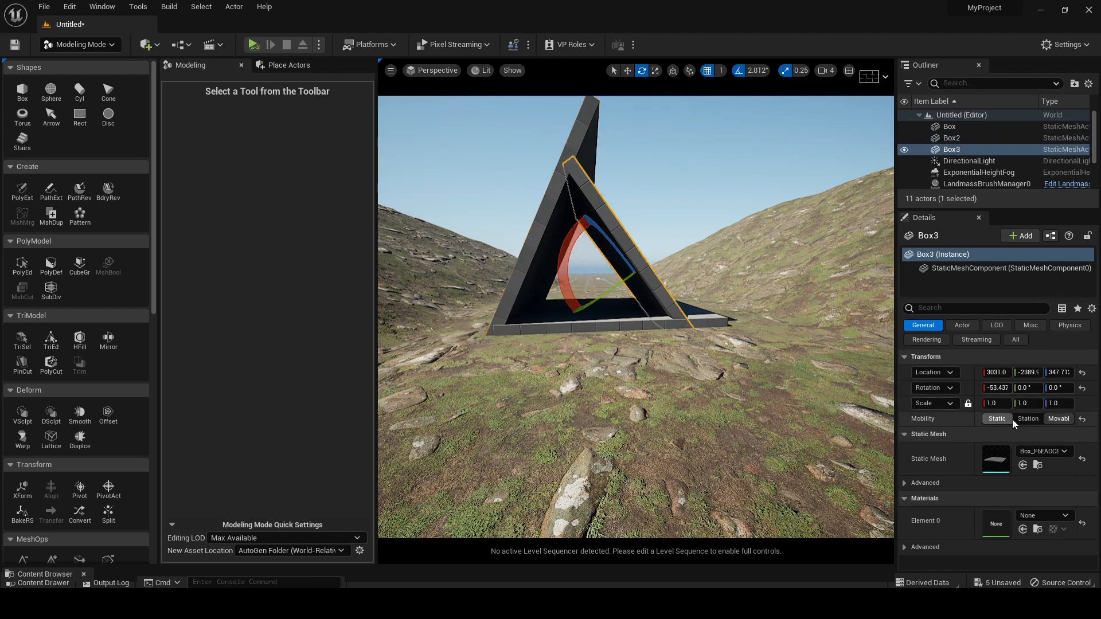
{"action": "left_click", "coordinate": [997, 389]}
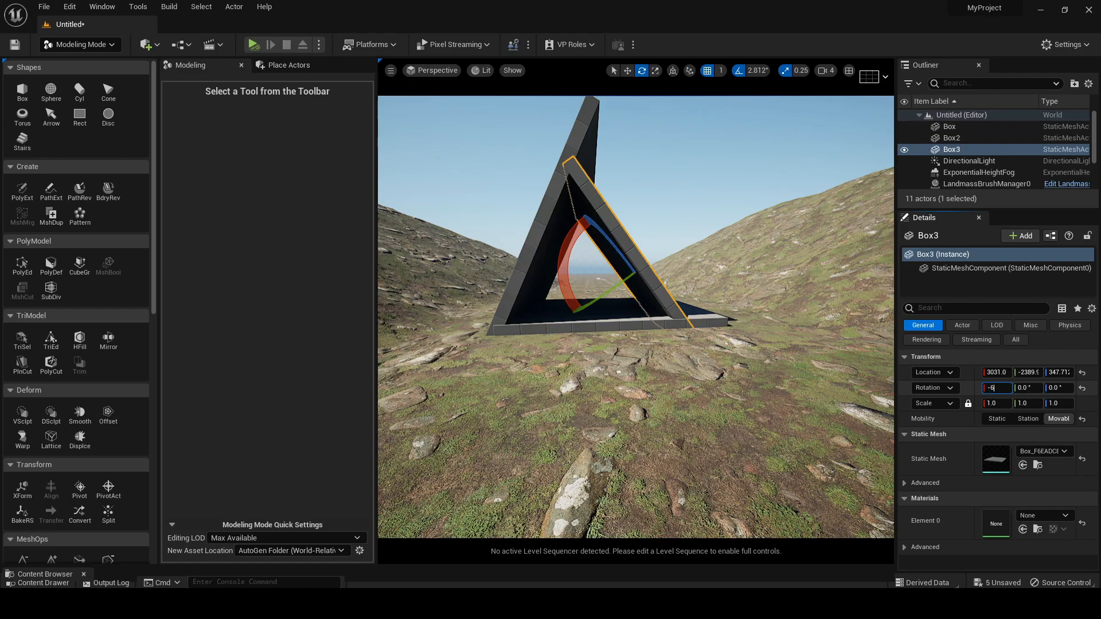
{"action": "type", "text": "-64.6"}
{"action": "key", "text": "Return"}
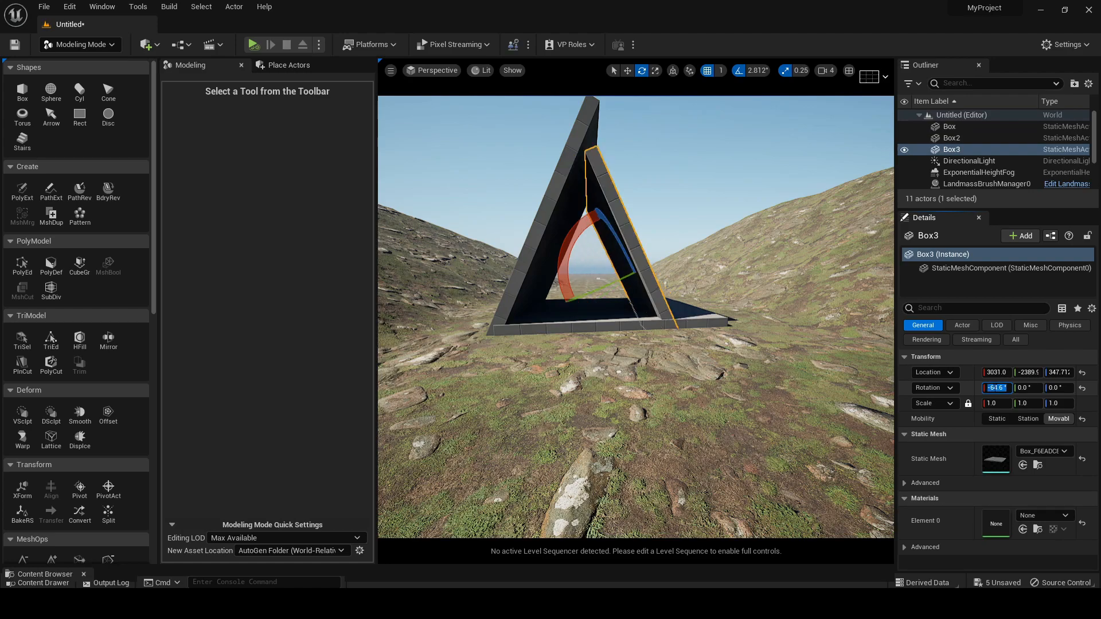
Move the duplicated panel to the slab's opposite edge, at about Y -2543 and Z 567
{"action": "left_click", "coordinate": [627, 70]}
{"action": "left_click_drag", "start_coordinate": [644, 260], "coordinate": [632, 219]}
{"action": "right_click_drag", "start_coordinate": [642, 261], "coordinate": [689, 299]}
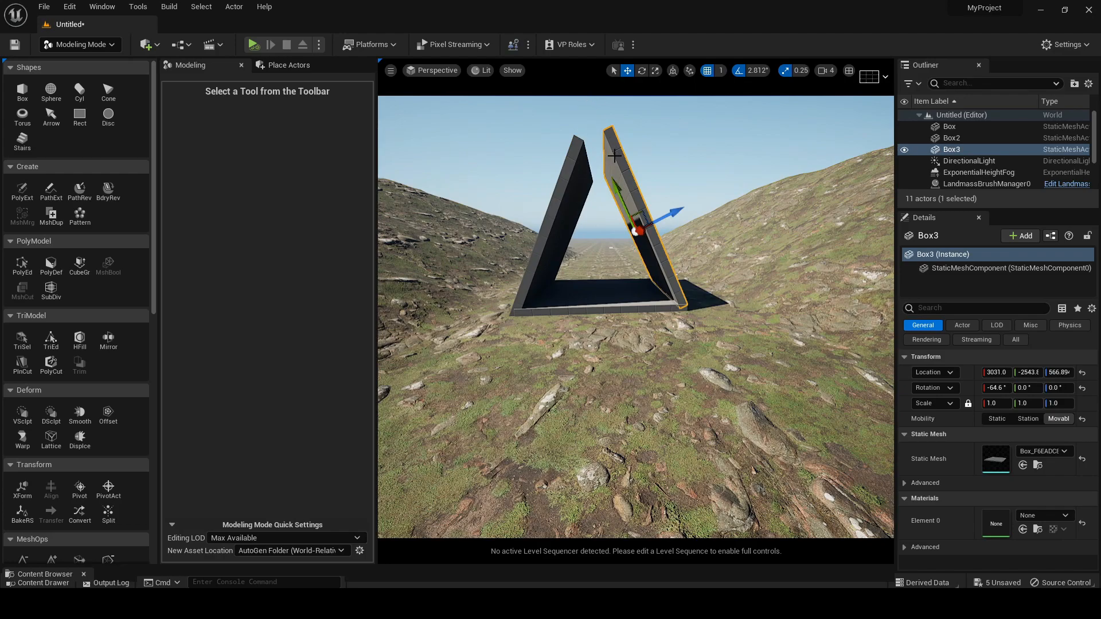
Lengthen both leaning panels, scaling the duplicated one to 1.25 in Y, so their upper ends meet in an A-frame peak
{"action": "left_click", "coordinate": [655, 70]}
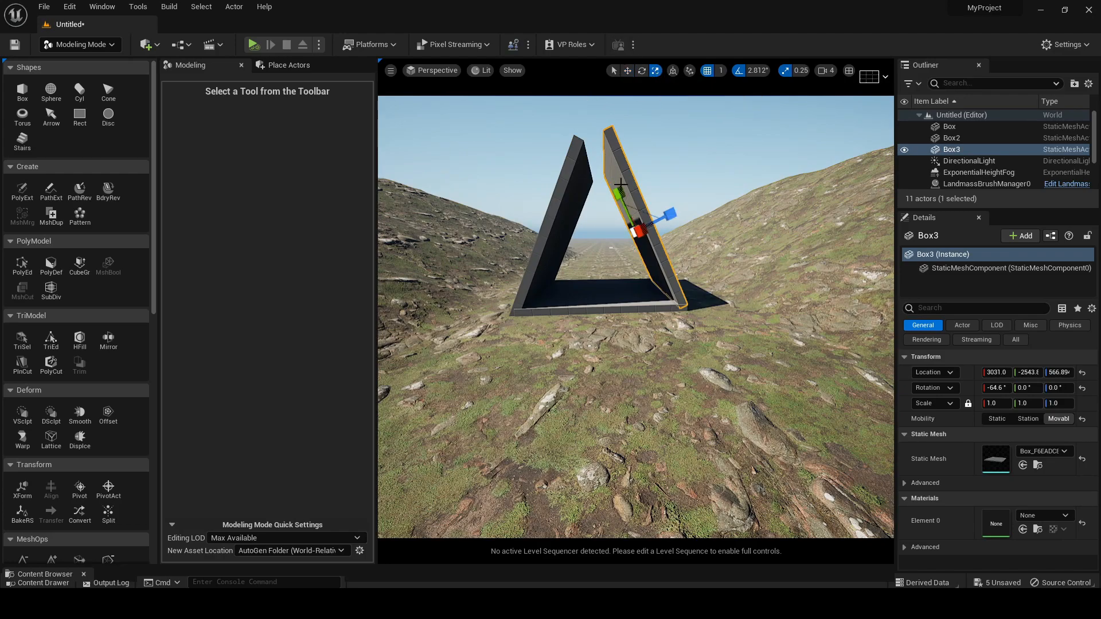
{"action": "left_click_drag", "start_coordinate": [617, 195], "coordinate": [614, 184]}
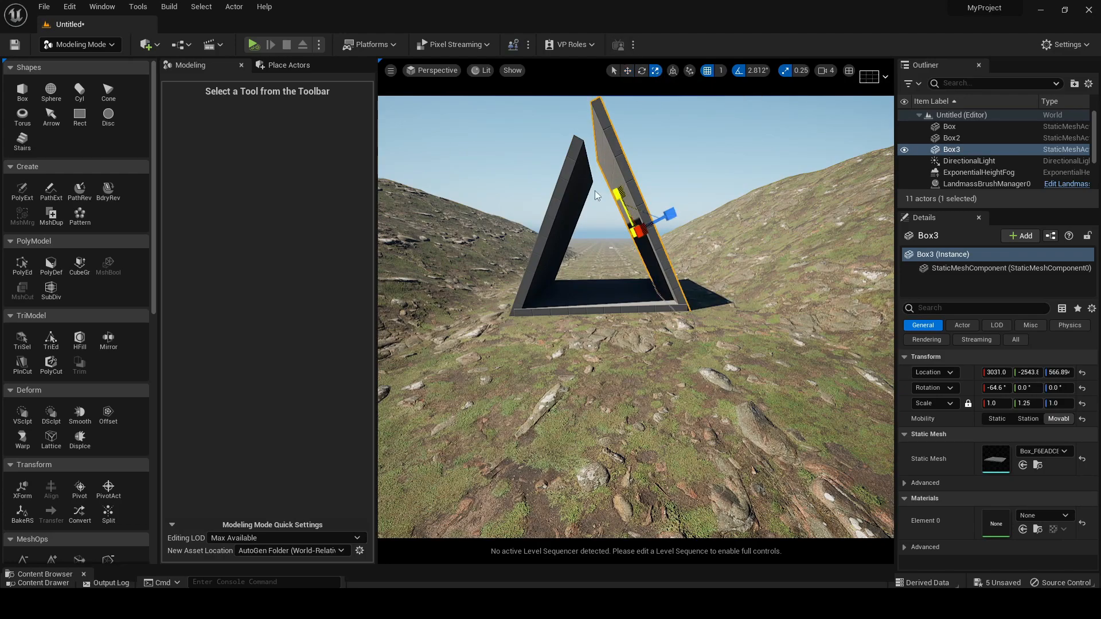
{"action": "left_click", "coordinate": [573, 206]}
{"action": "left_click_drag", "start_coordinate": [549, 268], "coordinate": [560, 161]}
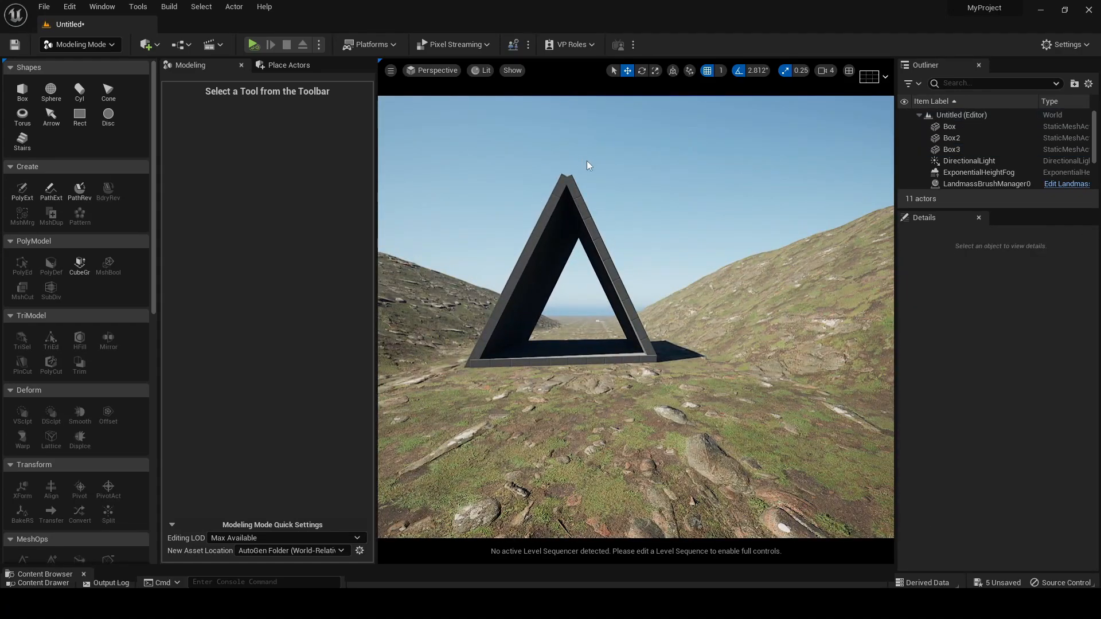
{"action": "right_click_drag", "start_coordinate": [587, 196], "coordinate": [593, 217]}
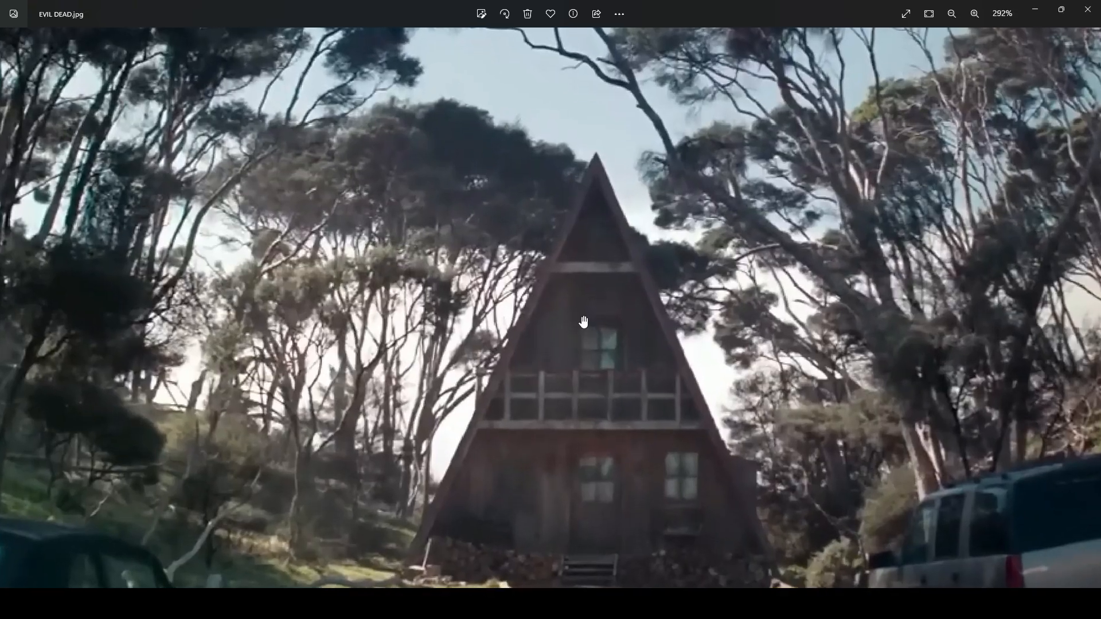
Examine the reference image's A-frame cabin up close: roof peak, crossbeam, balcony railing, windows, door and front steps
{"action": "scroll", "coordinate": [582, 320], "scroll_direction": "up", "scroll_amount": 3}
{"action": "left_click_drag", "start_coordinate": [592, 206], "coordinate": [588, 313]}
{"action": "left_click_drag", "start_coordinate": [531, 341], "coordinate": [540, 189]}
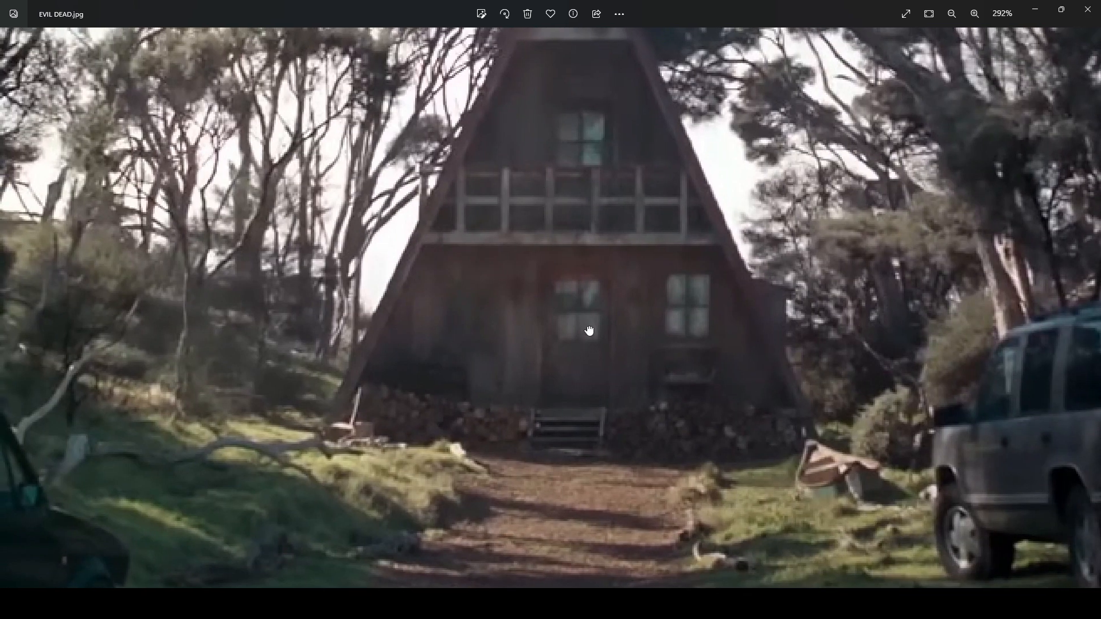
{"action": "left_click_drag", "start_coordinate": [580, 327], "coordinate": [615, 475]}
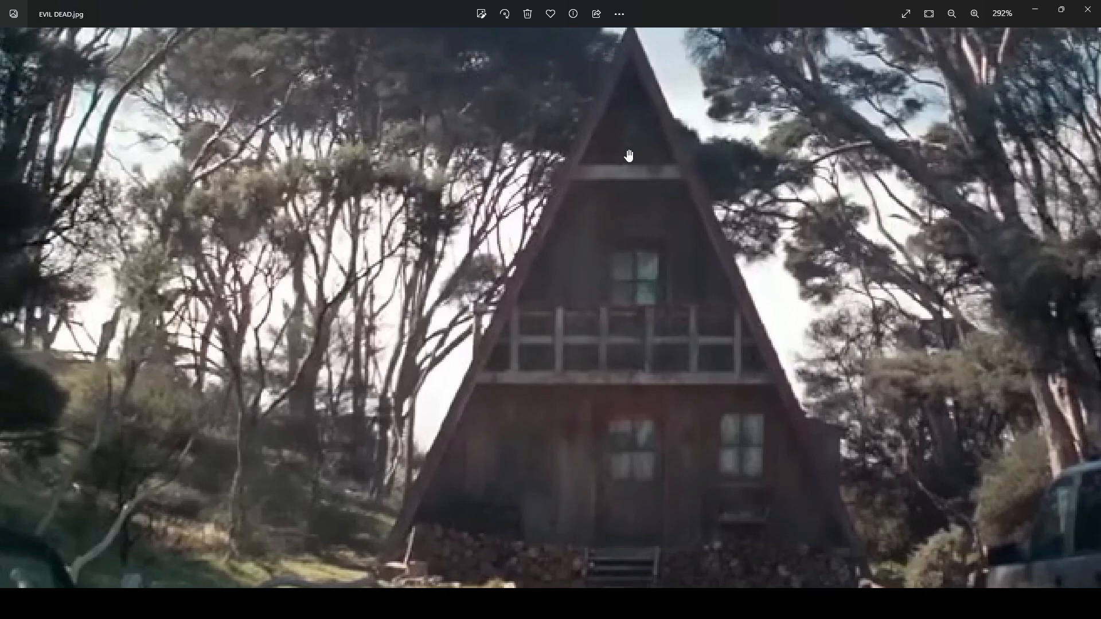
{"action": "scroll", "coordinate": [650, 333], "scroll_direction": "down", "scroll_amount": 1}
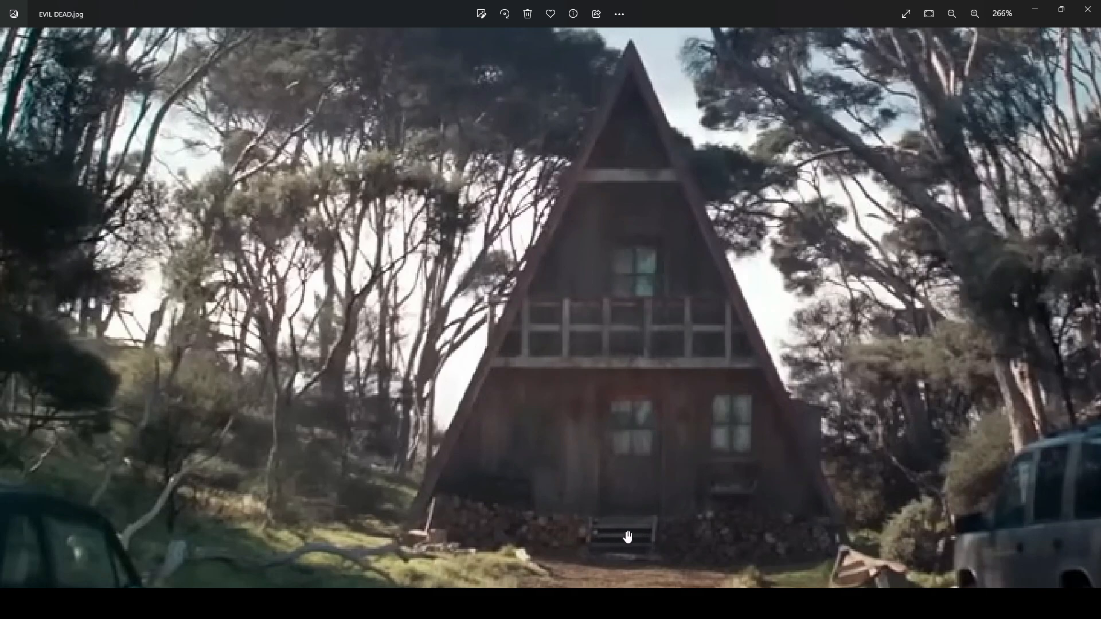
{"action": "scroll", "coordinate": [722, 252], "scroll_direction": "down", "scroll_amount": 5}
{"action": "scroll", "coordinate": [686, 268], "scroll_direction": "up", "scroll_amount": 3}
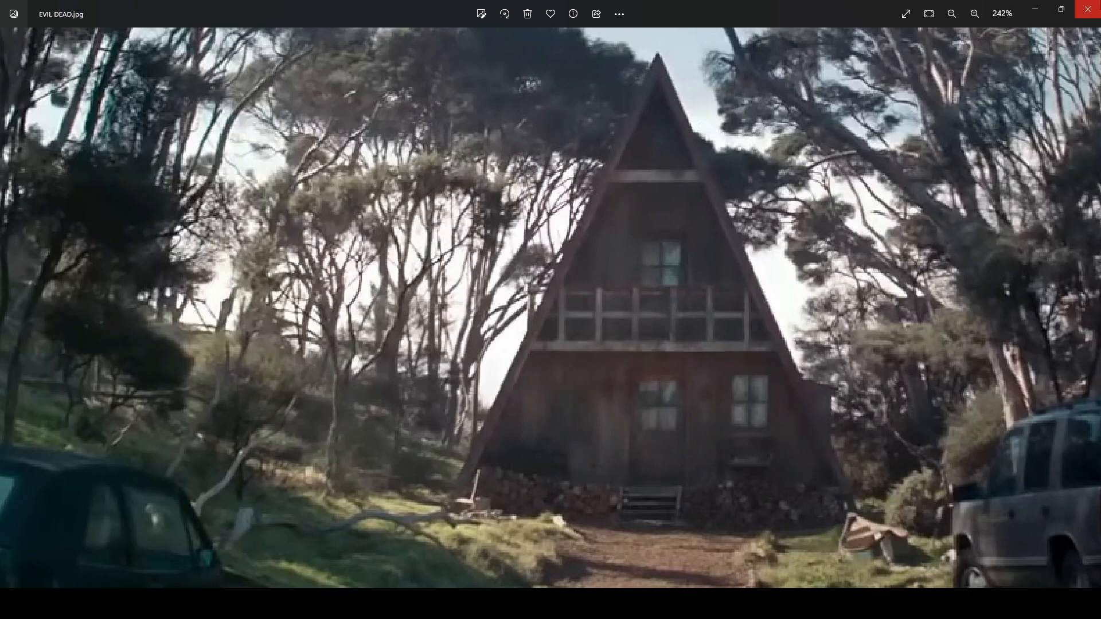
{"action": "left_click", "coordinate": [1035, 9]}
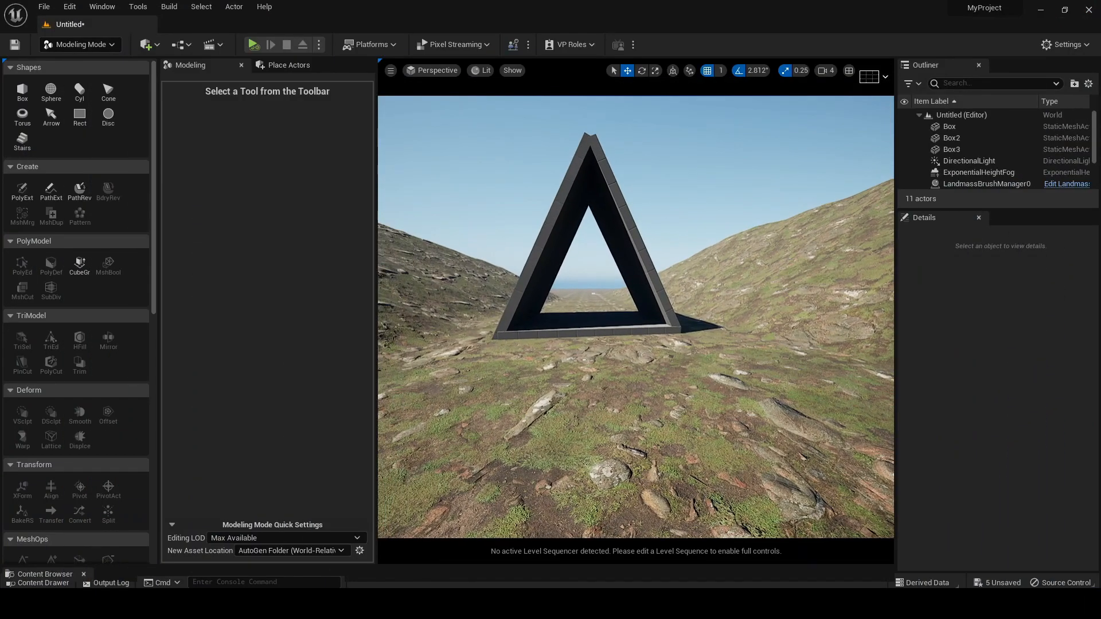
Enlarge the Content Browser and open the Wooden_Facade_vcxkfexew folder under Megascans > Surfaces
{"action": "right_click_drag", "start_coordinate": [636, 316], "coordinate": [618, 299]}
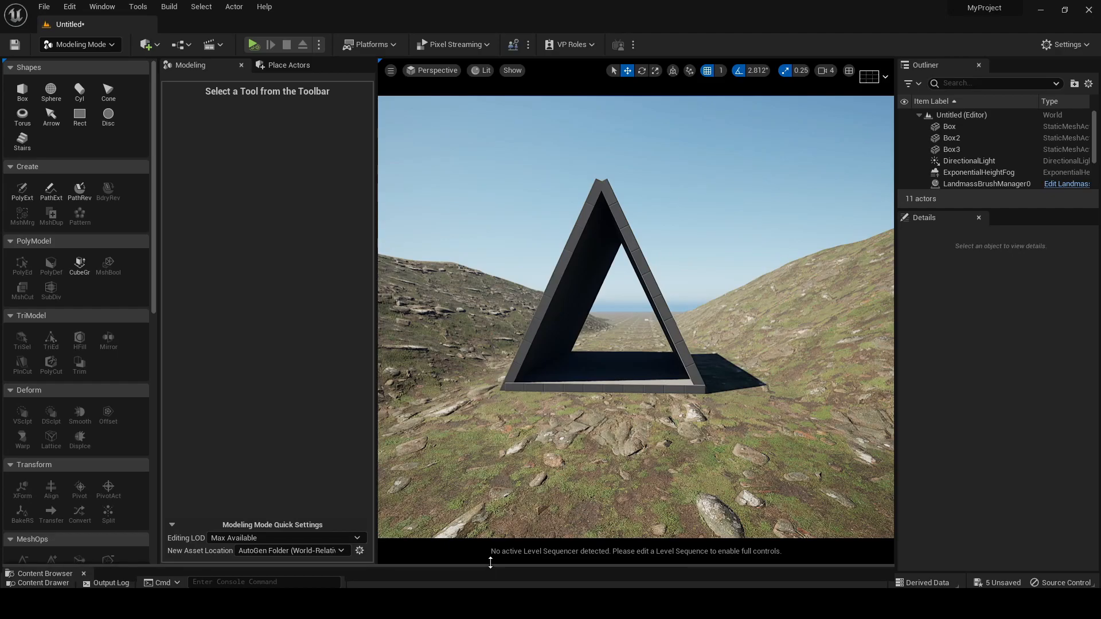
{"action": "left_click_drag", "start_coordinate": [487, 565], "coordinate": [479, 373]}
{"action": "left_click", "coordinate": [46, 451]}
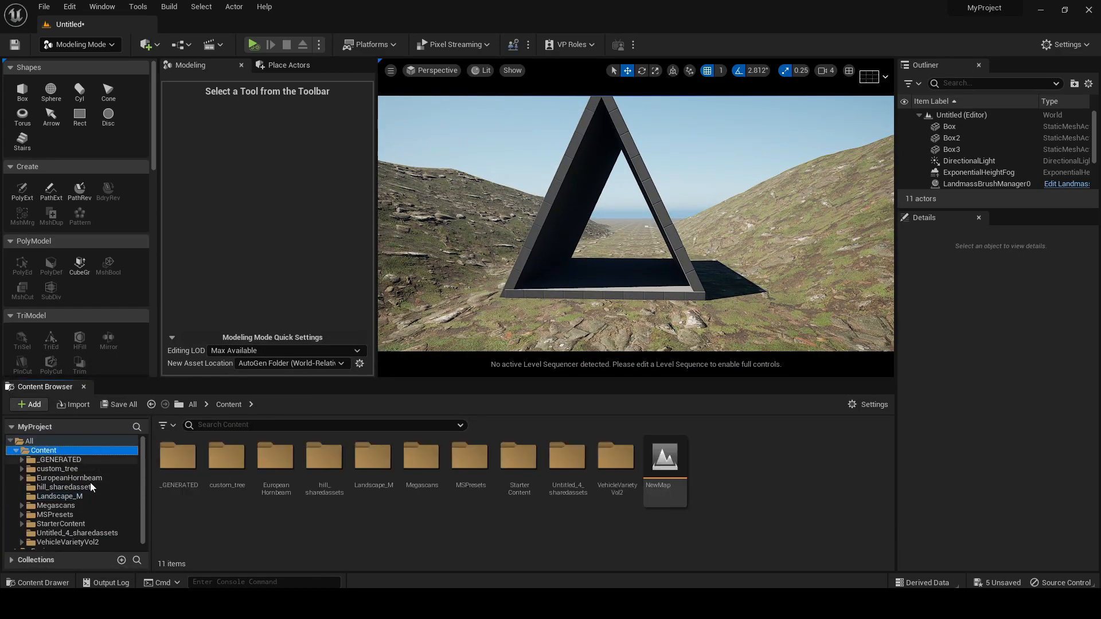
{"action": "right_click_drag", "start_coordinate": [552, 241], "coordinate": [542, 242]}
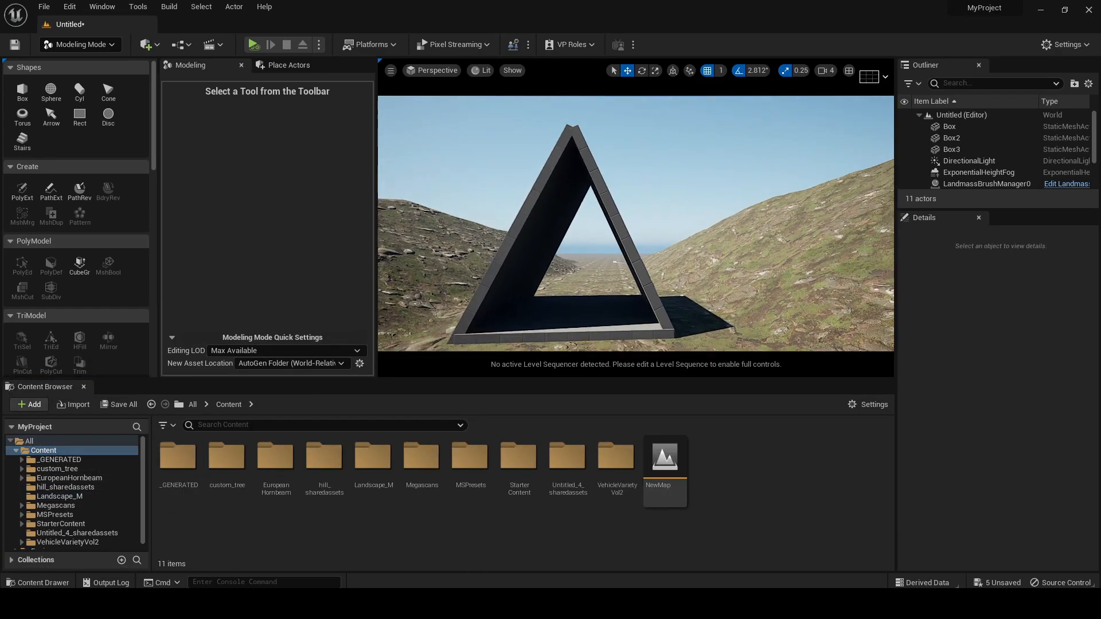
{"action": "double_click", "coordinate": [422, 466]}
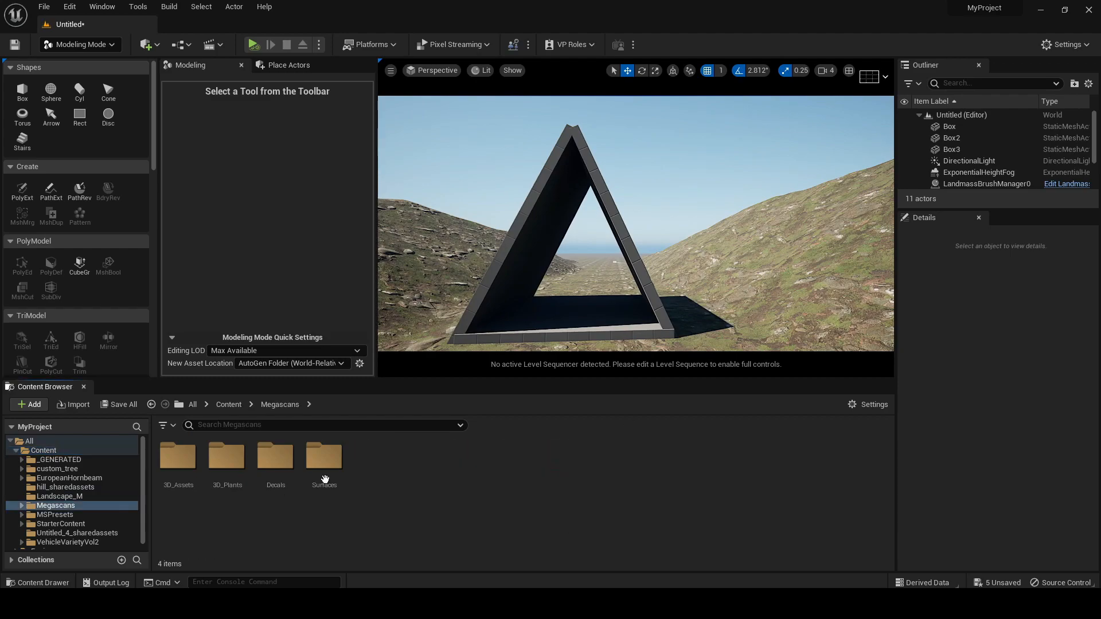
{"action": "double_click", "coordinate": [324, 458]}
{"action": "double_click", "coordinate": [275, 457]}
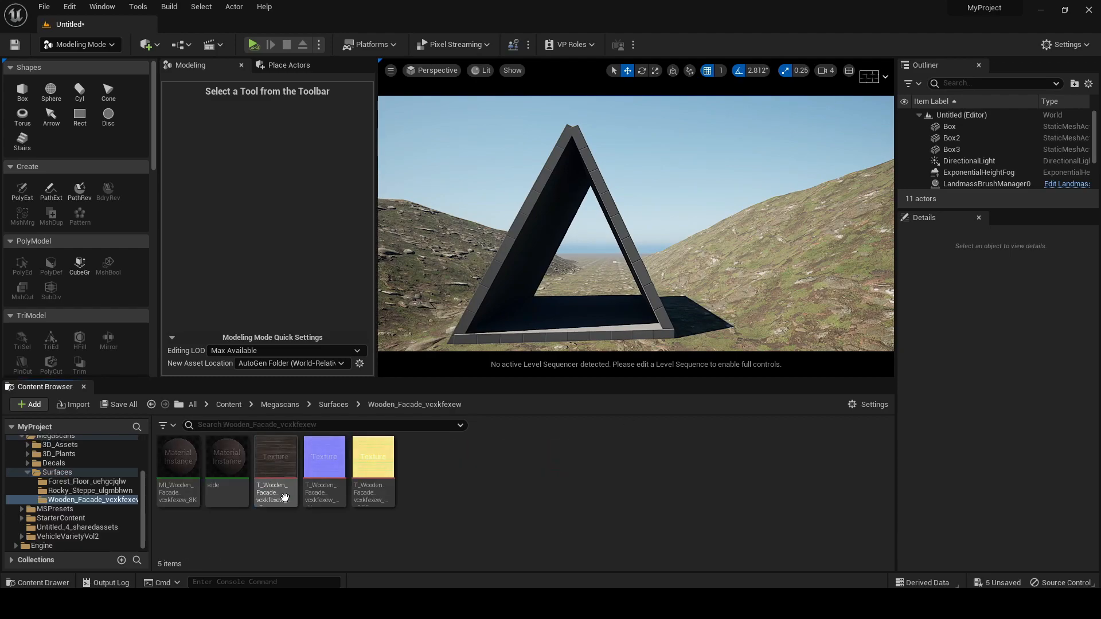
Inspect the tiling and albedo tint parameters of the side material instance and its preview, and close its editor
{"action": "double_click", "coordinate": [227, 459]}
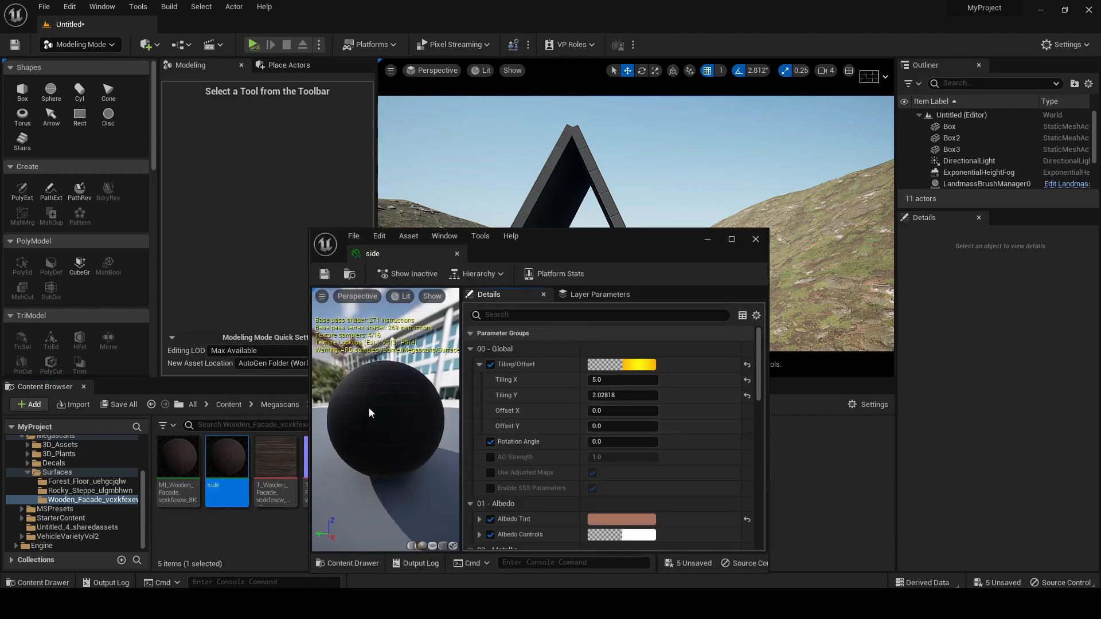
{"action": "left_click", "coordinate": [731, 239]}
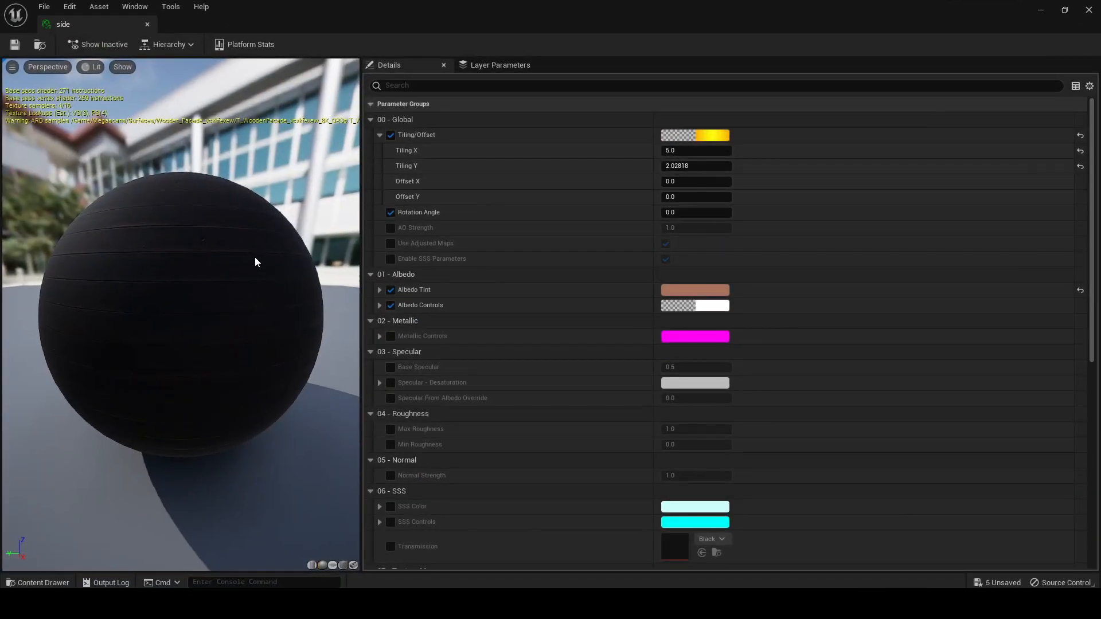
{"action": "left_click_drag", "start_coordinate": [181, 316], "coordinate": [192, 295]}
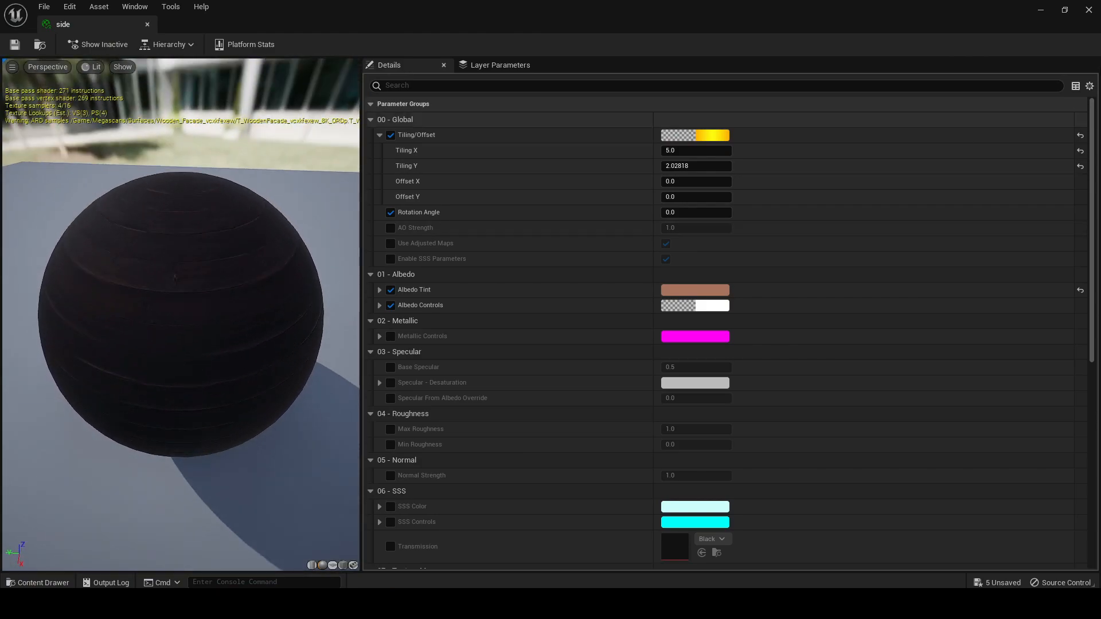
{"action": "left_click", "coordinate": [1089, 12]}
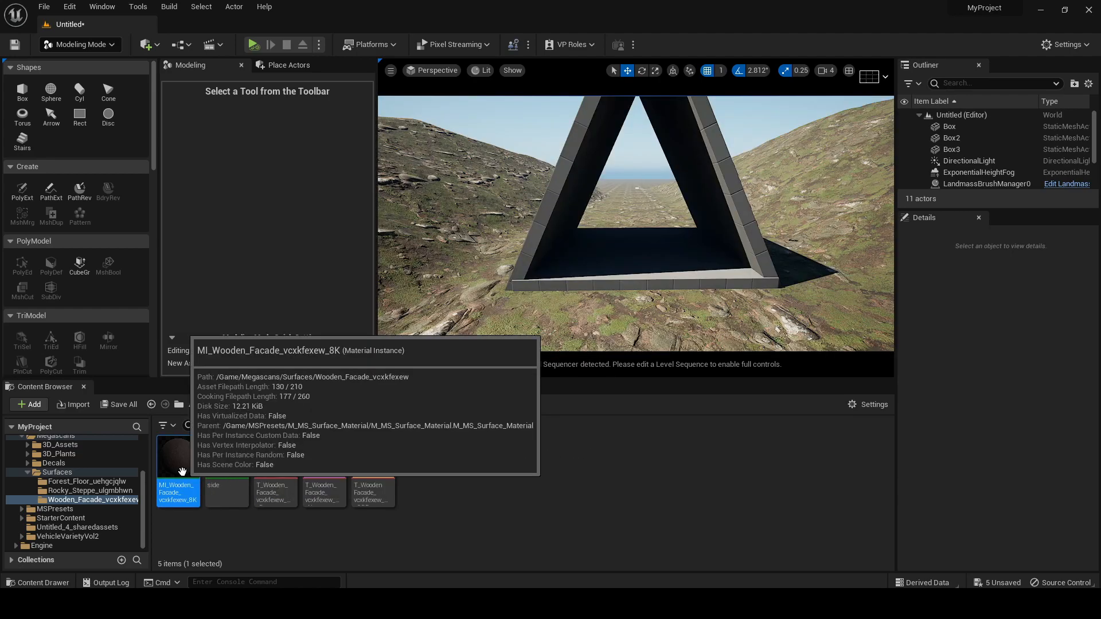
Apply the MI_Wooden_Facade_vcxkfexew_8K material to the cabin's floor slab and adjust the sun's direction
{"action": "left_click_drag", "start_coordinate": [177, 462], "coordinate": [618, 270]}
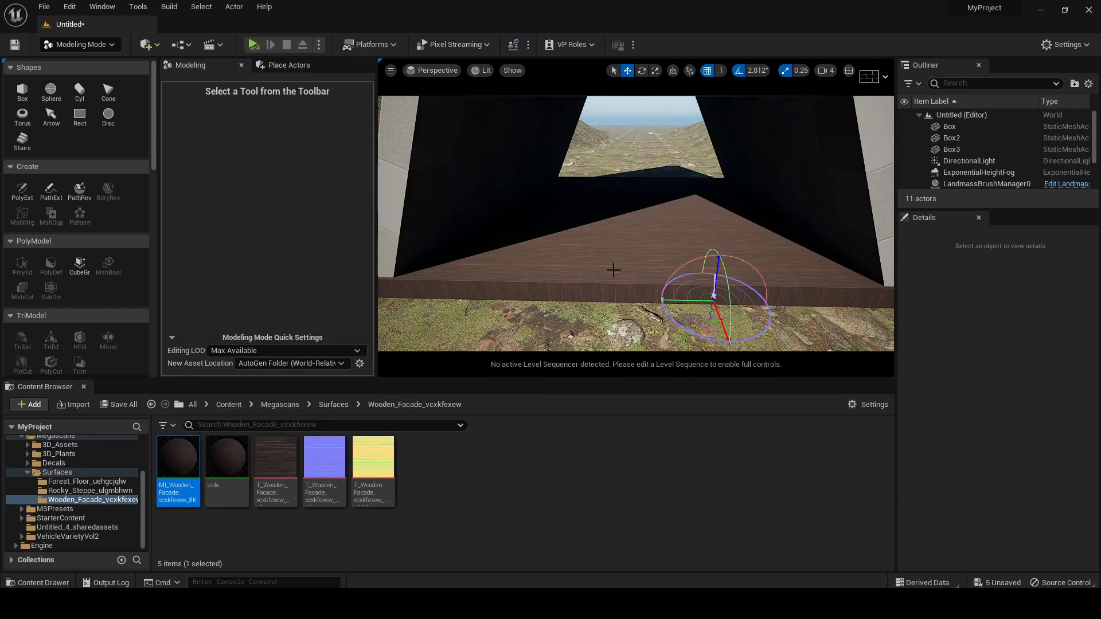
{"action": "key", "text": "ctrl+l"}
{"action": "mouse_move", "coordinate": [631, 278]}
{"action": "right_mouse_down"}
{"action": "mouse_move", "coordinate": [631, 244]}
{"action": "mouse_move", "coordinate": [596, 244]}
{"action": "right_mouse_up"}
Apply the side material instance to both leaning roof panels of the A-frame
{"action": "left_click_drag", "start_coordinate": [227, 459], "coordinate": [484, 163]}
{"action": "middle_click_drag", "start_coordinate": [461, 310], "coordinate": [550, 300]}
{"action": "left_click_drag", "start_coordinate": [258, 435], "coordinate": [647, 212]}
{"action": "right_click_drag", "start_coordinate": [720, 227], "coordinate": [722, 188]}
{"action": "key", "text": "s"}
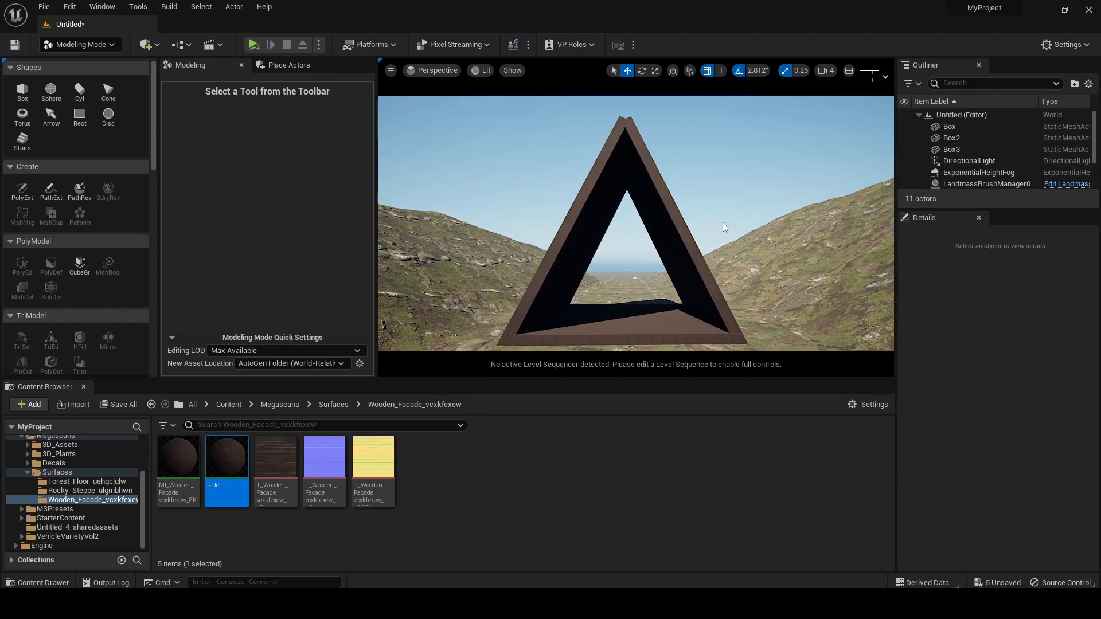
Shrink the Content Browser and examine the cabin front in the EVIL DEAD.jpg reference image
{"action": "left_click_drag", "start_coordinate": [652, 380], "coordinate": [651, 539]}
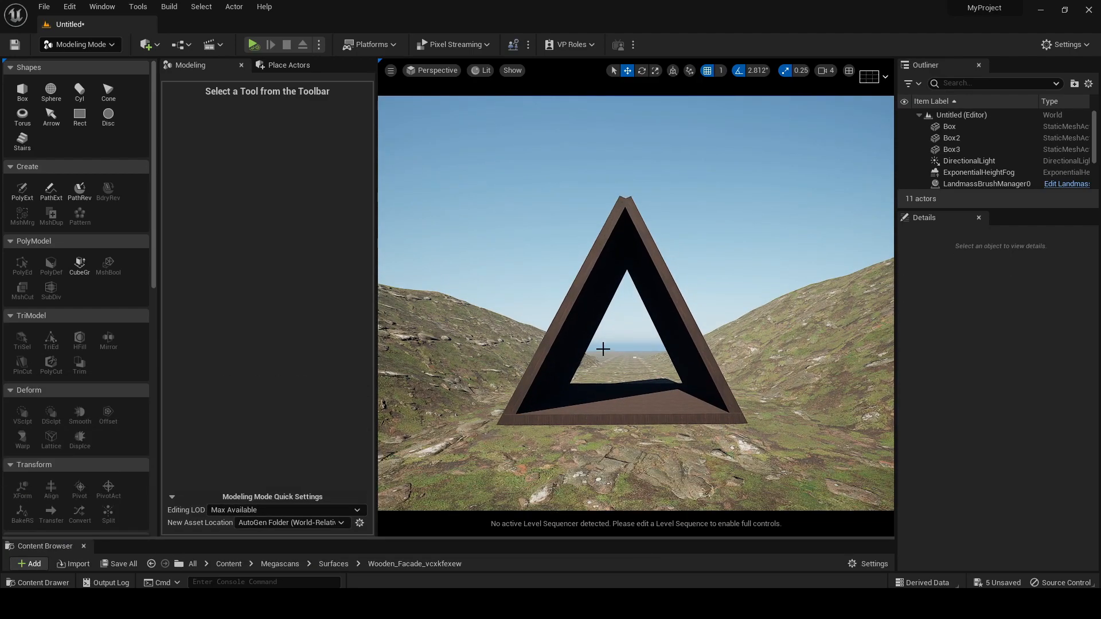
{"action": "key", "text": "alt+Tab"}
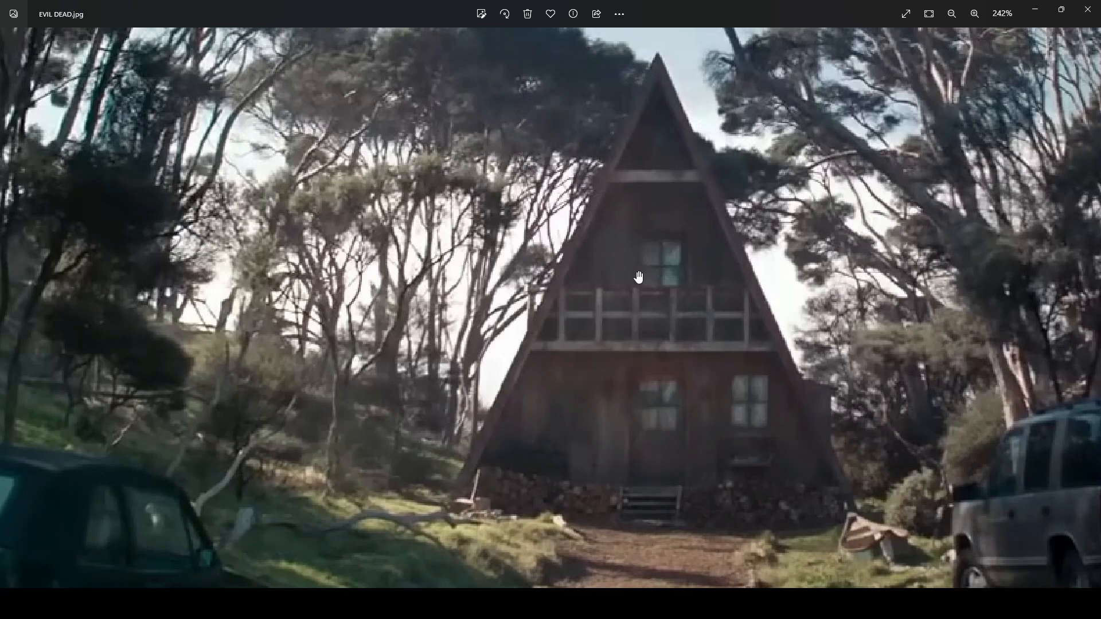
{"action": "left_click", "coordinate": [1034, 10]}
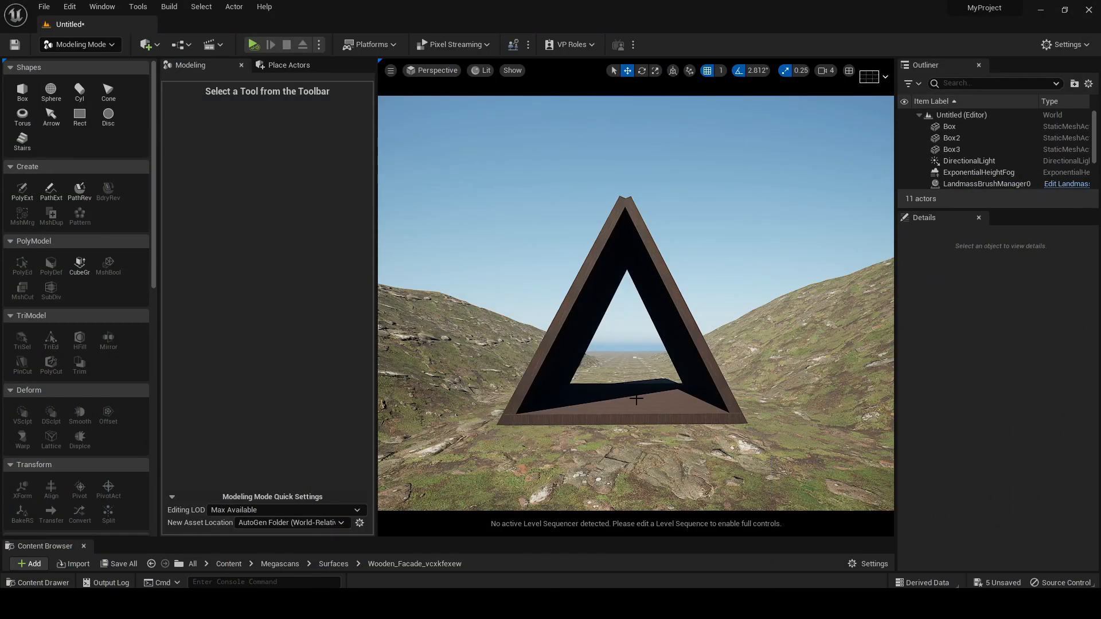
Create a box 1000 wide, 1000 deep and 50 high, and raise it to cover the A-frame's front opening at height 632
{"action": "left_click", "coordinate": [22, 91]}
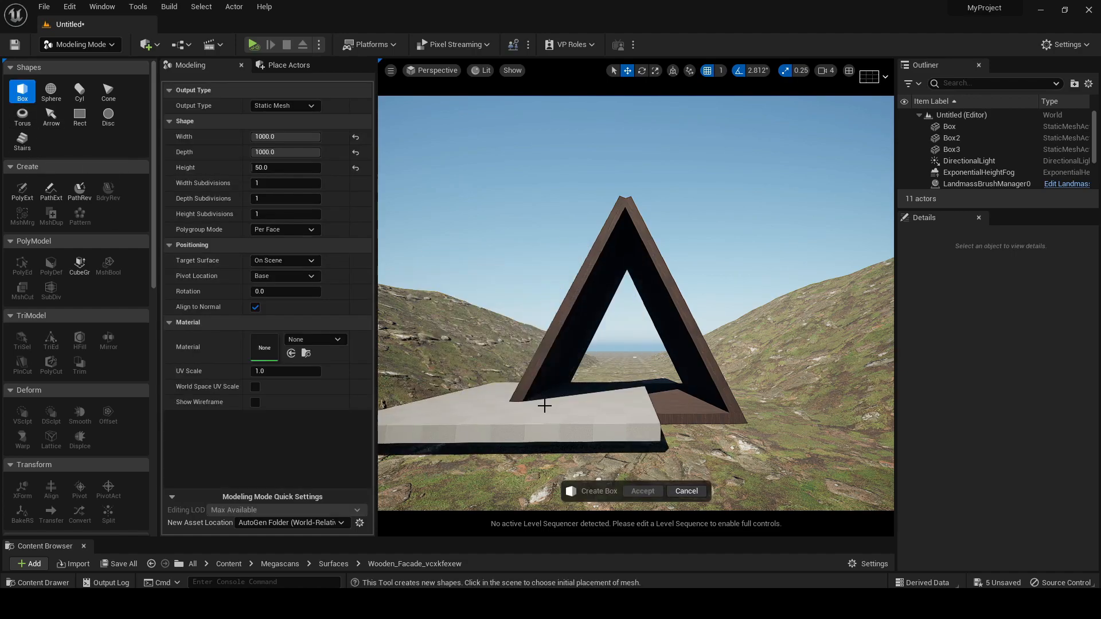
{"action": "left_click", "coordinate": [623, 418]}
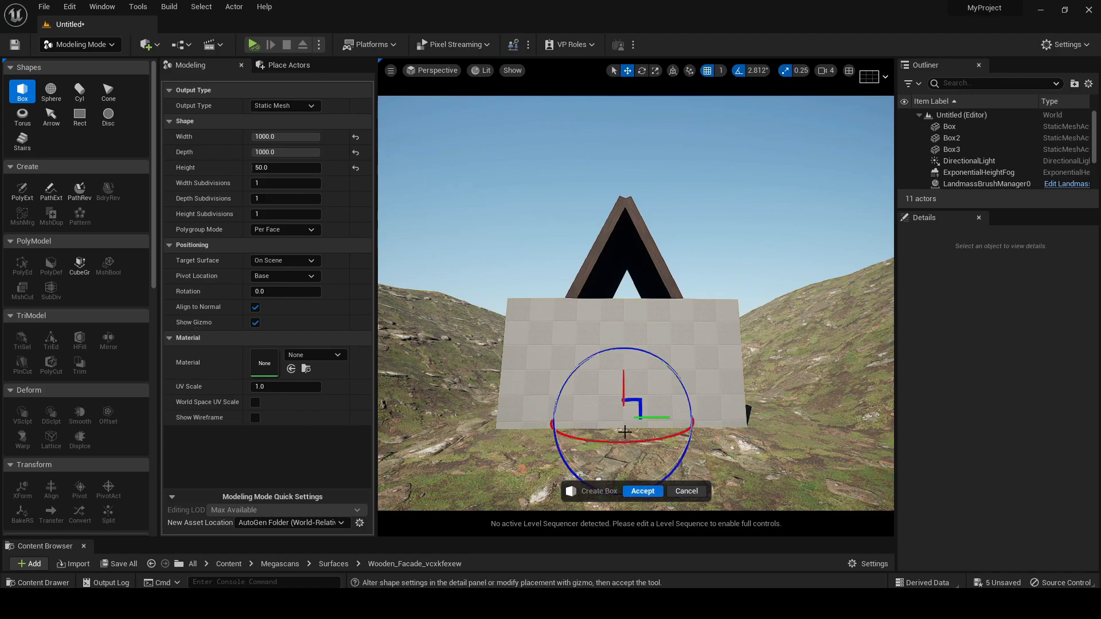
{"action": "left_click", "coordinate": [643, 491]}
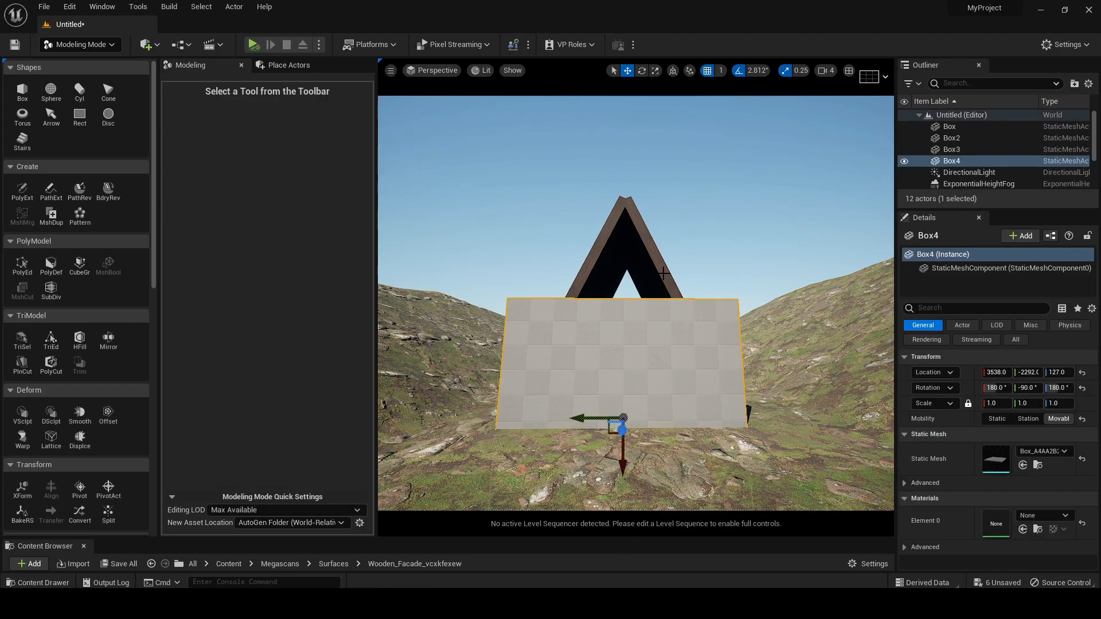
{"action": "left_click_drag", "start_coordinate": [621, 463], "coordinate": [620, 294]}
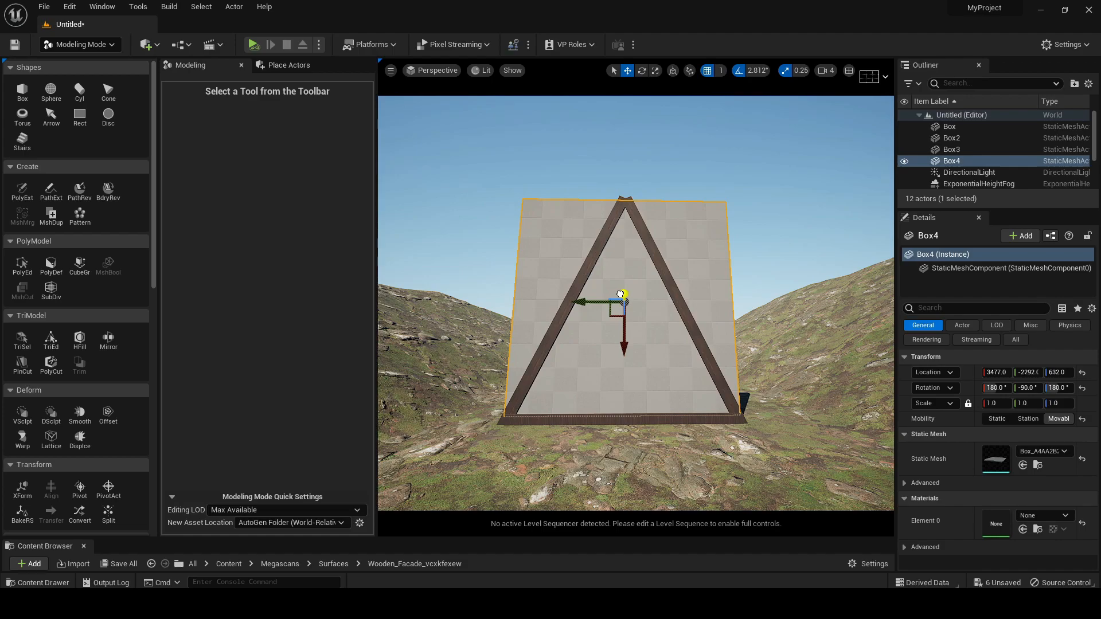
{"action": "left_click", "coordinate": [816, 285]}
{"action": "right_click_drag", "start_coordinate": [796, 198], "coordinate": [796, 198]}
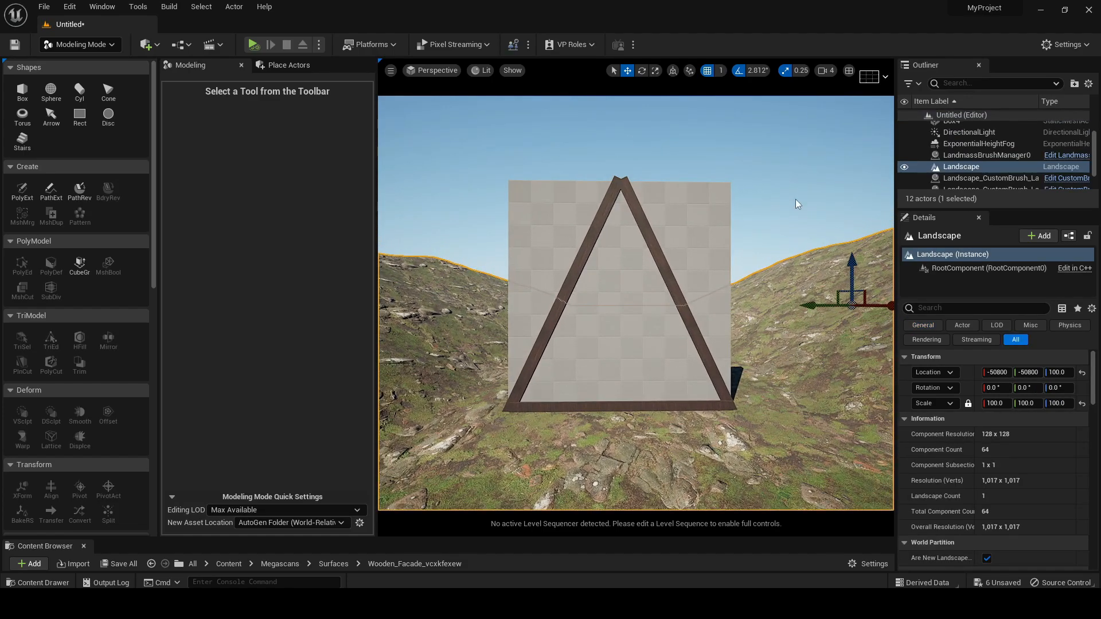
{"action": "left_click", "coordinate": [796, 198]}
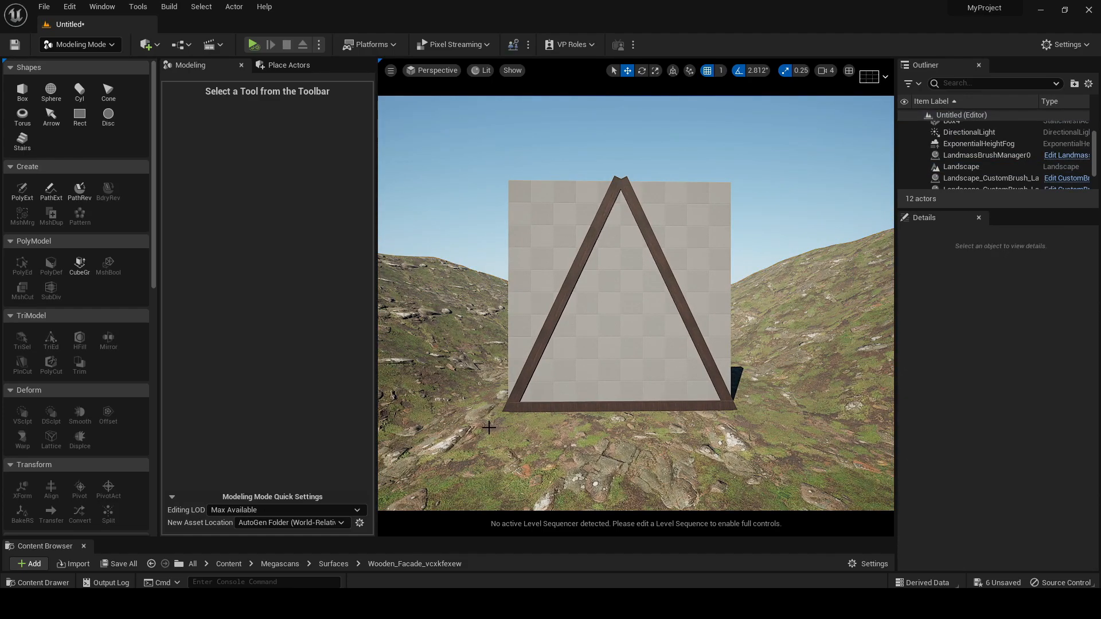
Plane-cut the front wall box along the slope of the left roof panel, removing the part outside the frame
{"action": "key", "text": "q"}
{"action": "right_click_drag", "start_coordinate": [758, 208], "coordinate": [757, 209]}
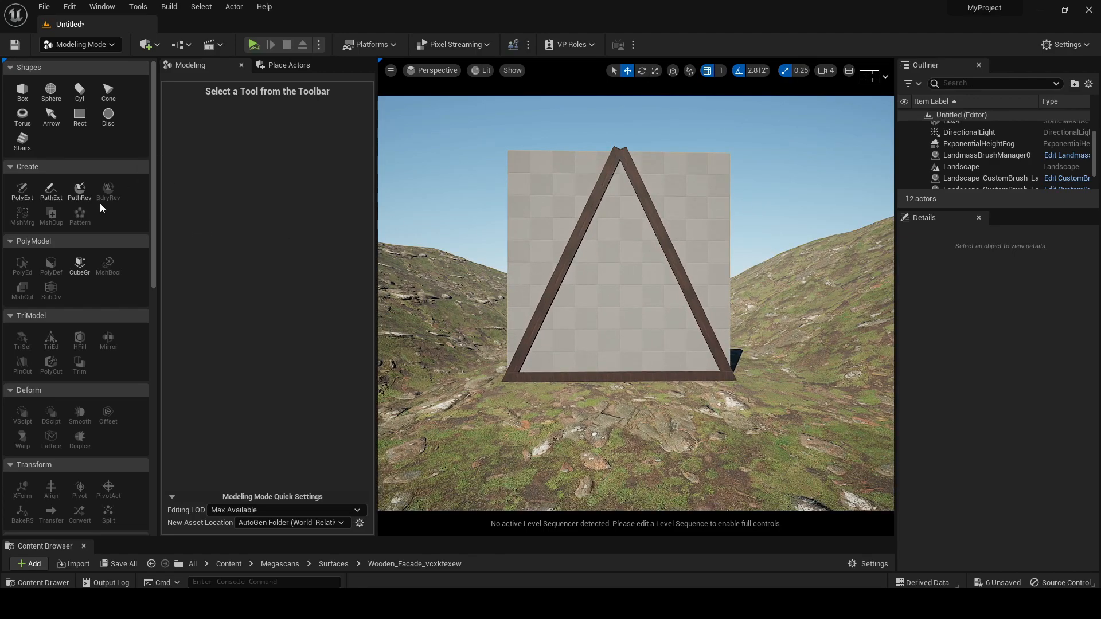
{"action": "left_click", "coordinate": [629, 256]}
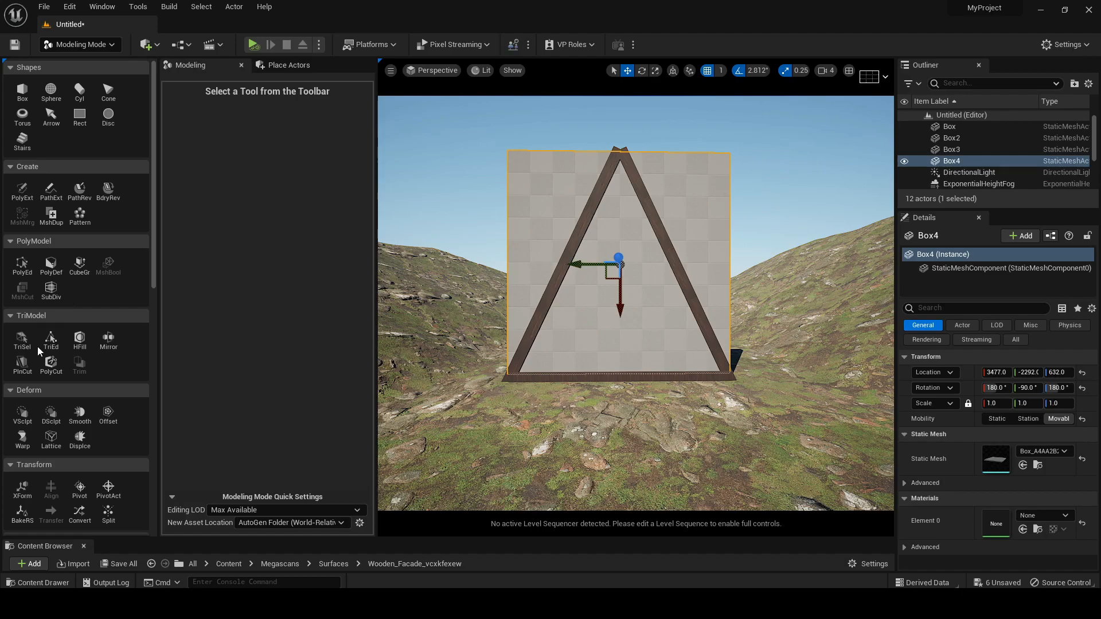
{"action": "left_click", "coordinate": [22, 373]}
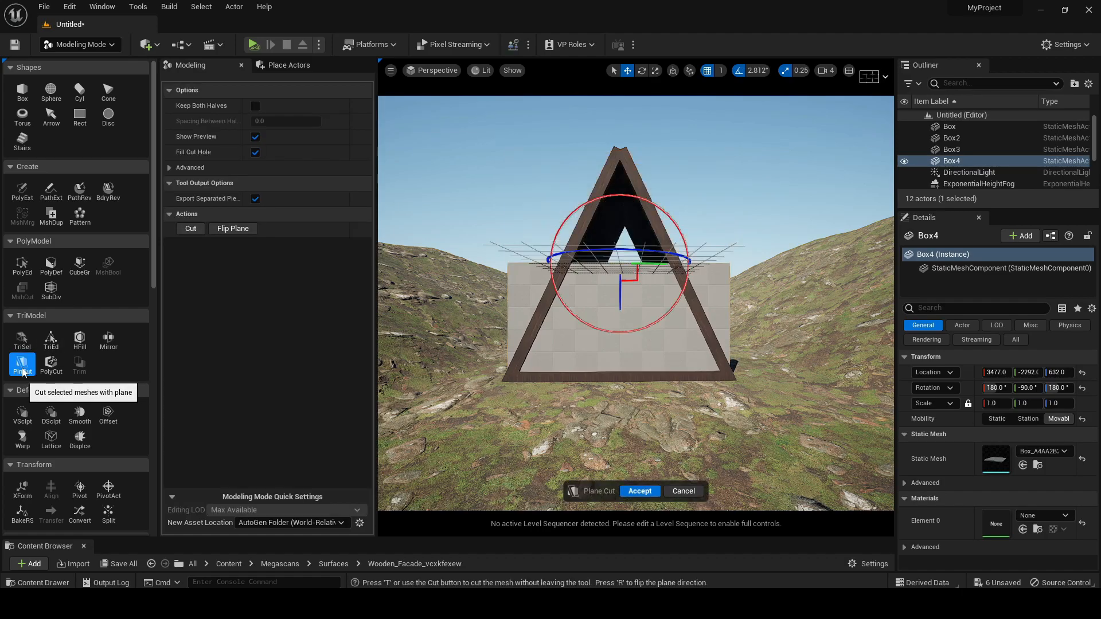
{"action": "left_click_drag", "start_coordinate": [636, 329], "coordinate": [688, 272]}
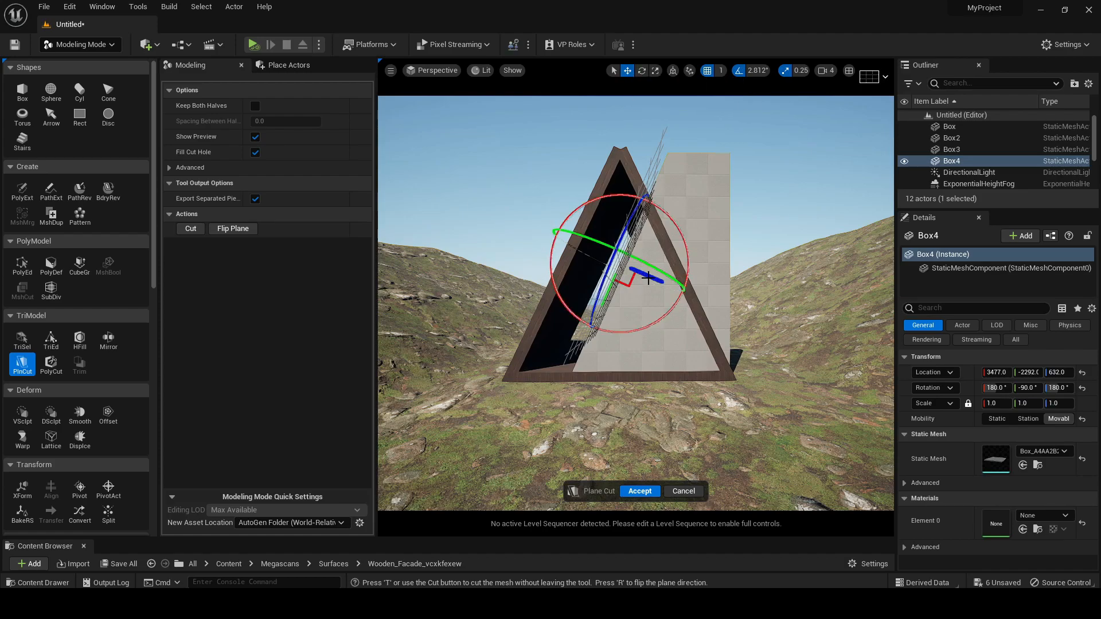
{"action": "left_click_drag", "start_coordinate": [650, 278], "coordinate": [642, 274]}
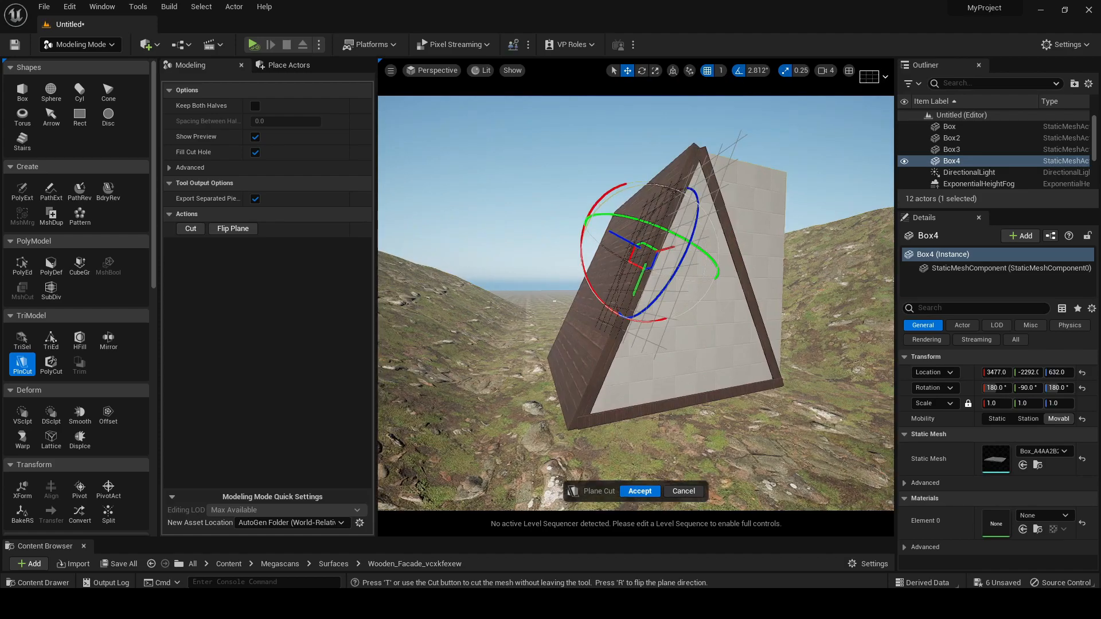
{"action": "mouse_move", "coordinate": [611, 202]}
{"action": "right_mouse_down"}
{"action": "mouse_move", "coordinate": [600, 201]}
{"action": "mouse_move", "coordinate": [622, 194]}
{"action": "right_mouse_up"}
{"action": "left_click_drag", "start_coordinate": [621, 320], "coordinate": [619, 317]}
{"action": "right_click_drag", "start_coordinate": [737, 313], "coordinate": [714, 302]}
{"action": "key", "text": "d"}
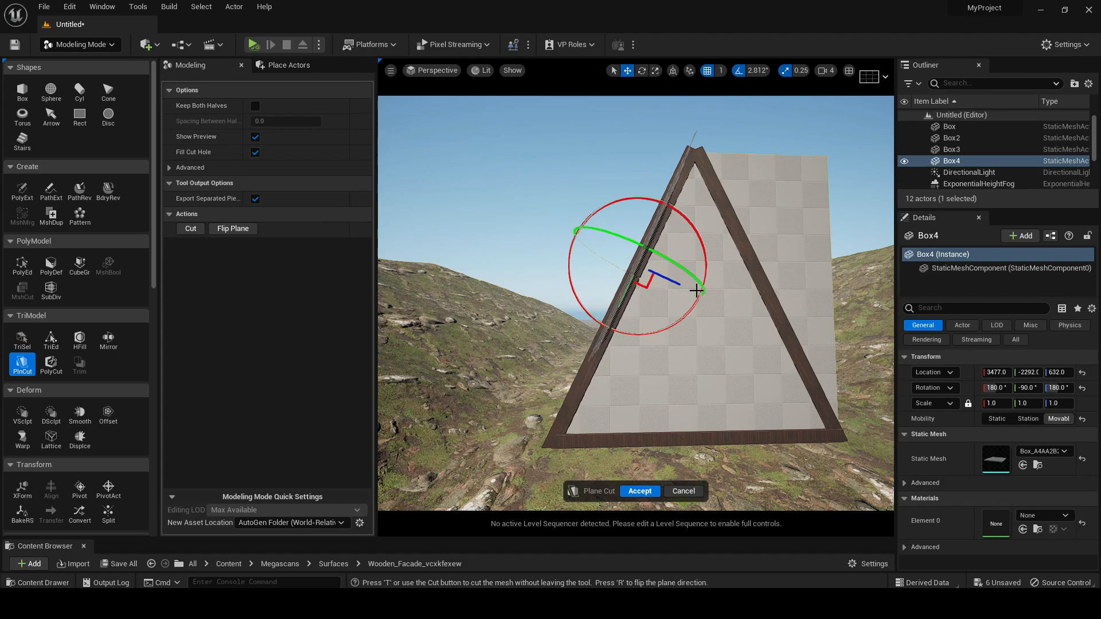
{"action": "left_click", "coordinate": [648, 492]}
Plane-cut the front wall box along the slope of the right roof panel, leaving a triangular wall
{"action": "right_click_drag", "start_coordinate": [597, 124], "coordinate": [597, 124]}
{"action": "key", "text": "d"}
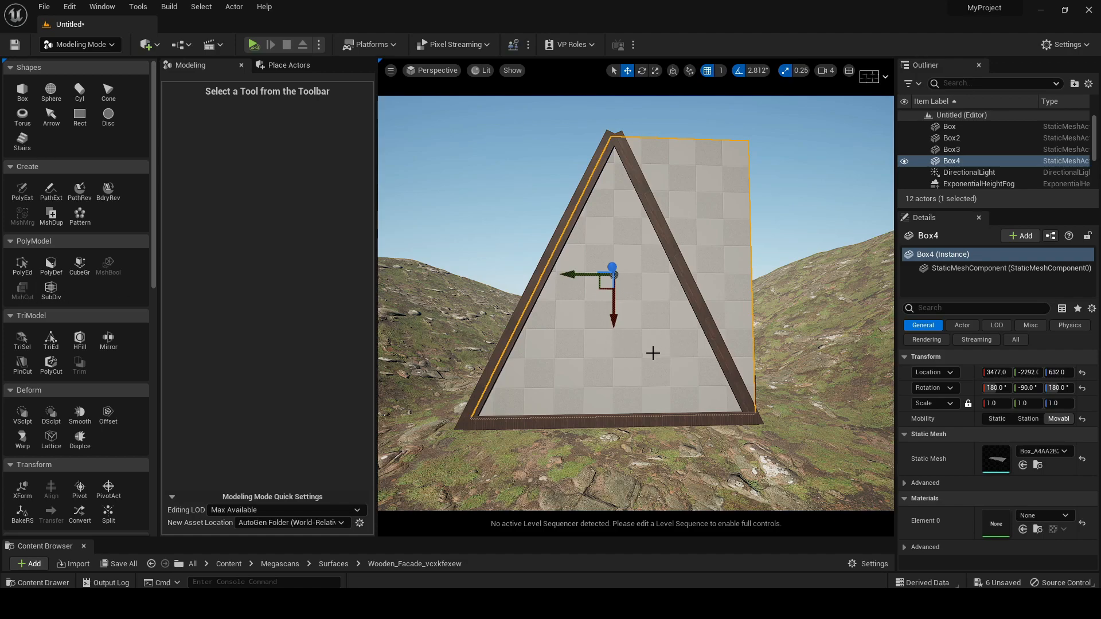
{"action": "left_click", "coordinate": [33, 365]}
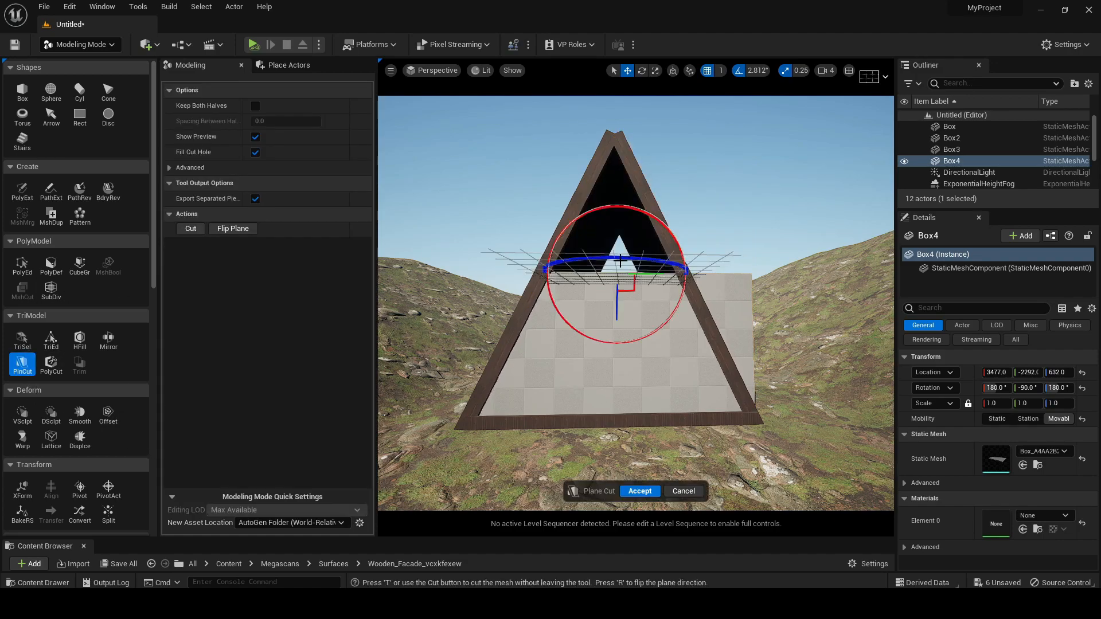
{"action": "left_click_drag", "start_coordinate": [666, 320], "coordinate": [586, 370]}
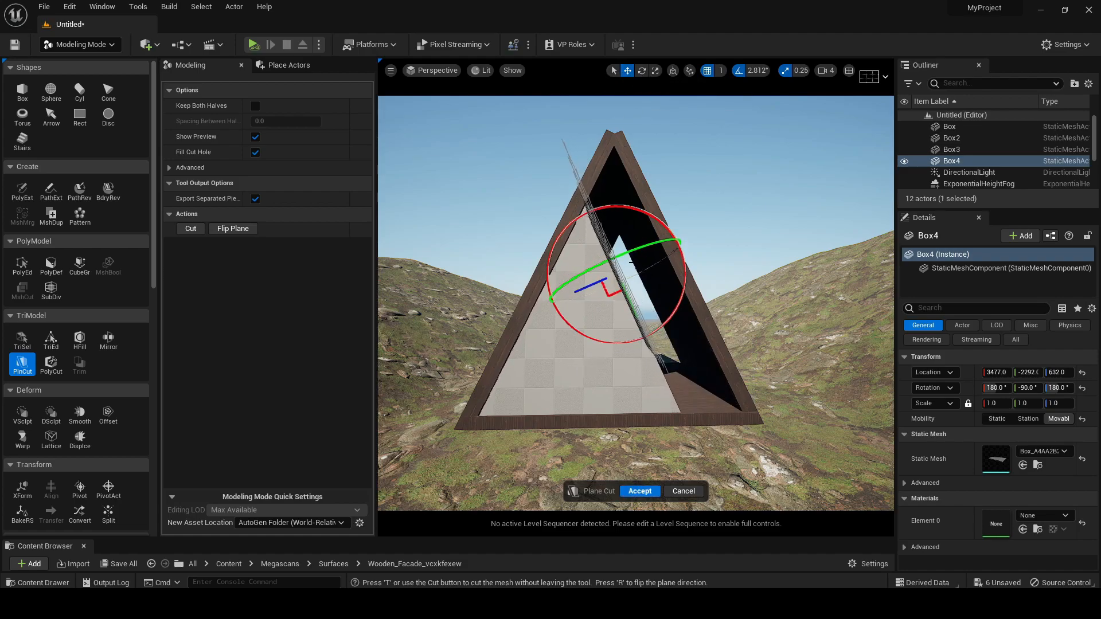
{"action": "left_click_drag", "start_coordinate": [593, 284], "coordinate": [654, 278]}
{"action": "key", "text": "d"}
{"action": "mouse_move", "coordinate": [654, 278]}
{"action": "right_mouse_down"}
{"action": "mouse_move", "coordinate": [767, 258]}
{"action": "mouse_move", "coordinate": [654, 270]}
{"action": "right_mouse_up"}
{"action": "key", "text": "a"}
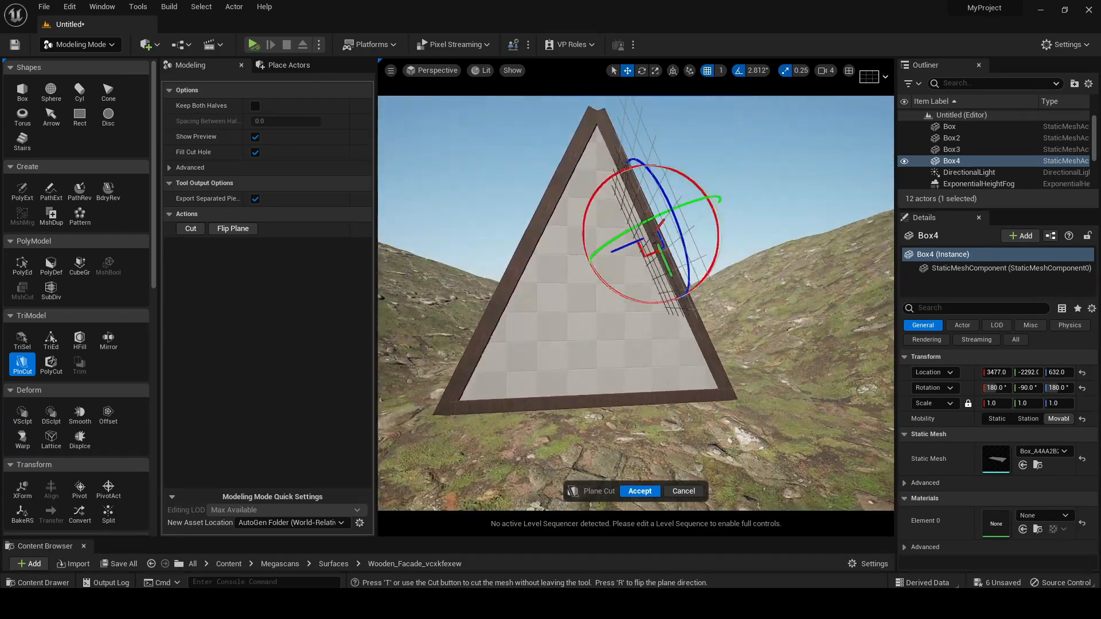
{"action": "left_click", "coordinate": [640, 491]}
Duplicate the triangular wall and place the copy at the cabin's rear opening, at X location 2434
{"action": "right_click_drag", "start_coordinate": [619, 302], "coordinate": [579, 313]}
{"action": "key", "text": "d"}
{"action": "key", "text": "a"}
{"action": "left_click", "coordinate": [772, 372]}
{"action": "right_click_drag", "start_coordinate": [607, 346], "coordinate": [767, 425]}
{"action": "left_click", "coordinate": [607, 346]}
{"action": "key", "text": "a"}
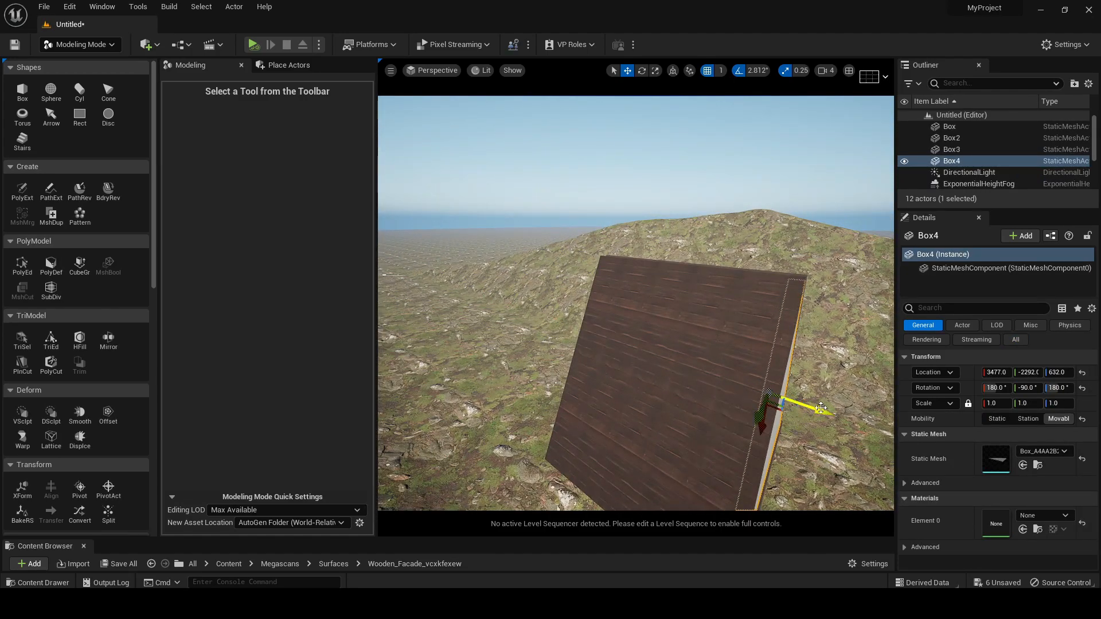
{"action": "left_click_drag", "start_coordinate": [831, 414], "coordinate": [750, 383], "text": "alt"}
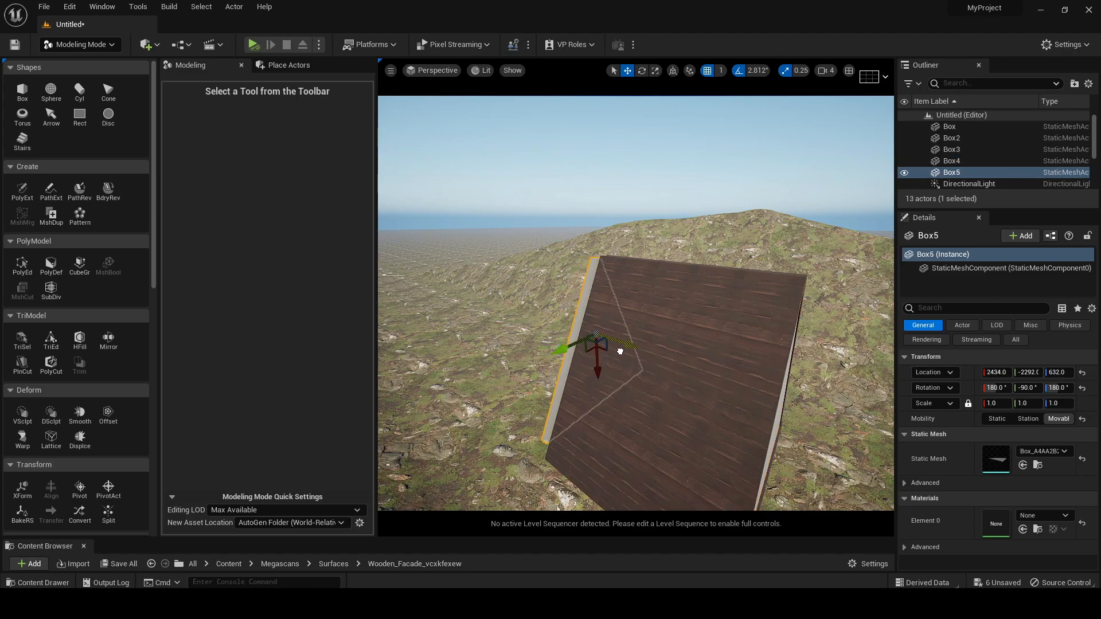
Move the front triangular wall back into the cabin so that it sits recessed behind the roof edges
{"action": "key", "text": "a"}
{"action": "right_click_drag", "start_coordinate": [611, 350], "coordinate": [570, 358]}
{"action": "key", "text": "d"}
{"action": "left_click", "coordinate": [574, 371]}
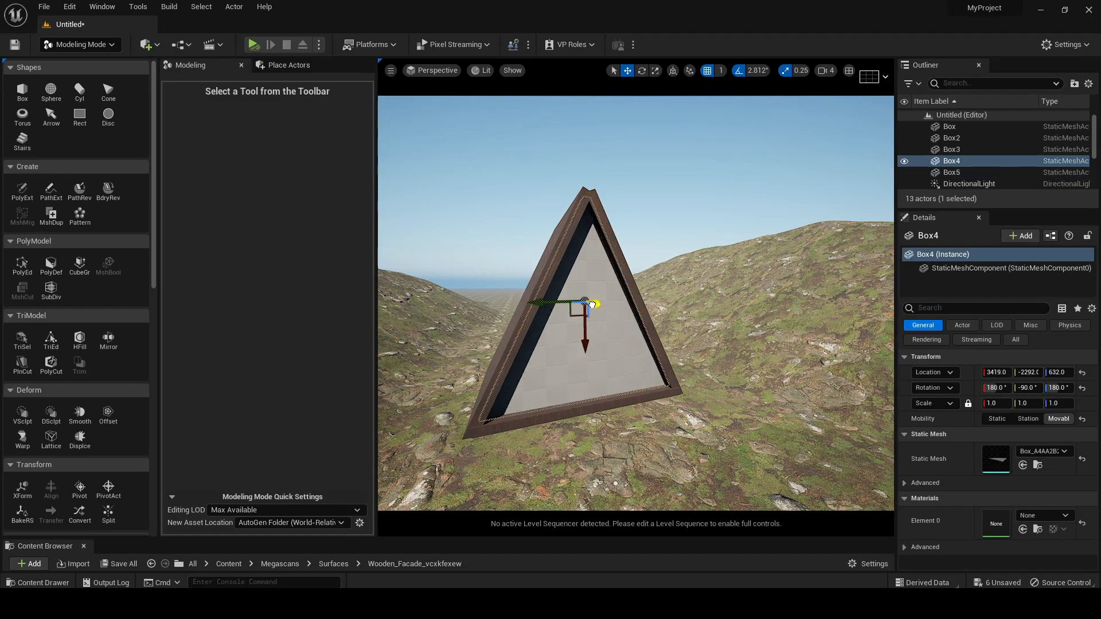
{"action": "right_click_drag", "start_coordinate": [589, 304], "coordinate": [735, 204]}
{"action": "left_click", "coordinate": [735, 204]}
{"action": "right_click_drag", "start_coordinate": [714, 288], "coordinate": [711, 278]}
{"action": "right_click_drag", "start_coordinate": [585, 322], "coordinate": [590, 298]}
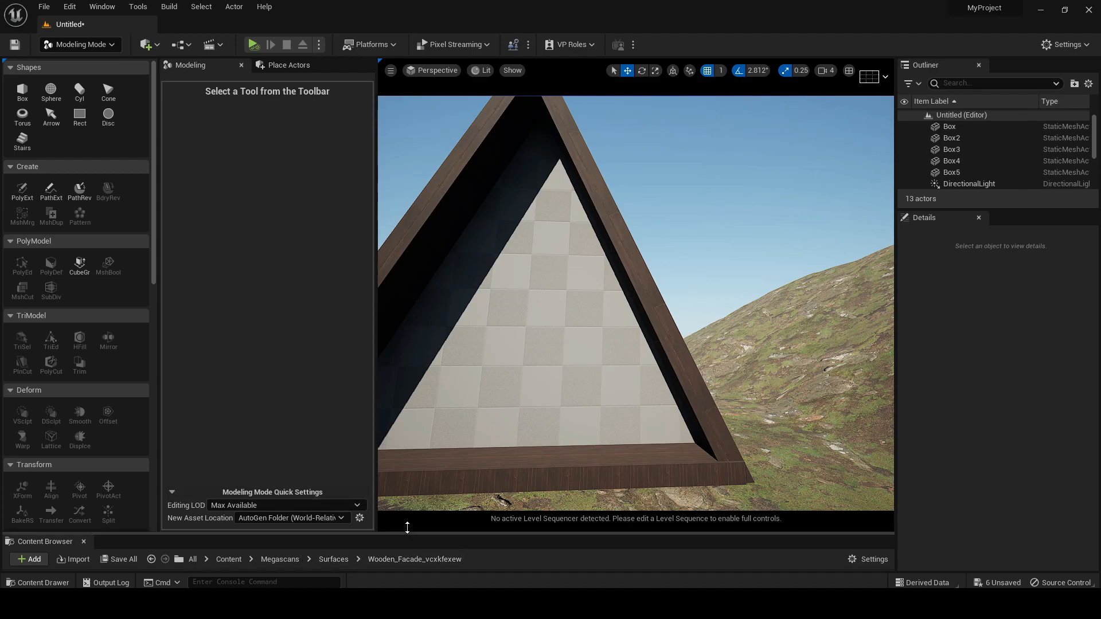
Enlarge the Content Browser and apply the side material instance to the recessed front wall
{"action": "left_click_drag", "start_coordinate": [409, 540], "coordinate": [413, 405]}
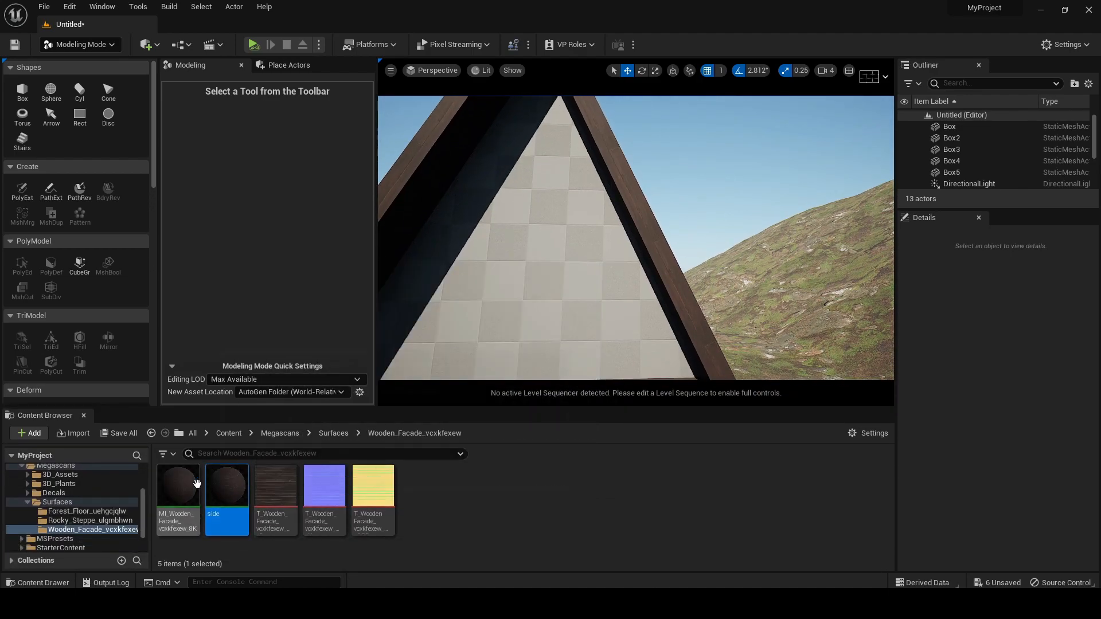
{"action": "left_click_drag", "start_coordinate": [226, 486], "coordinate": [552, 262]}
{"action": "right_click_drag", "start_coordinate": [552, 262], "coordinate": [530, 266]}
Compare the cabin with the reference image, examining its balcony, beams, windows and door
{"action": "left_click", "coordinate": [683, 602]}
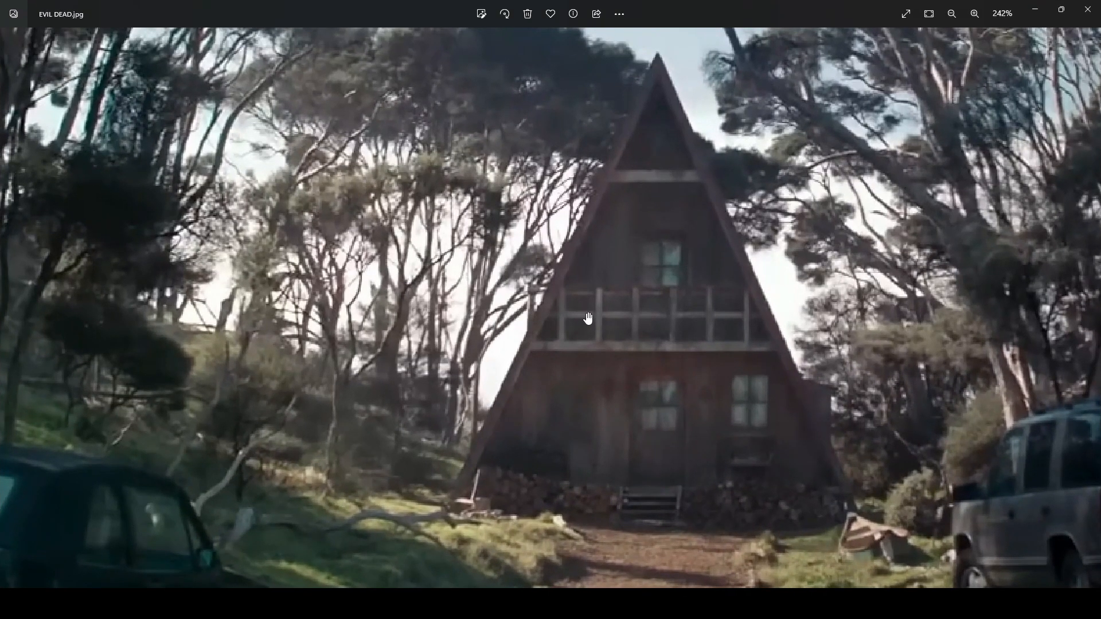
{"action": "left_click", "coordinate": [1030, 11]}
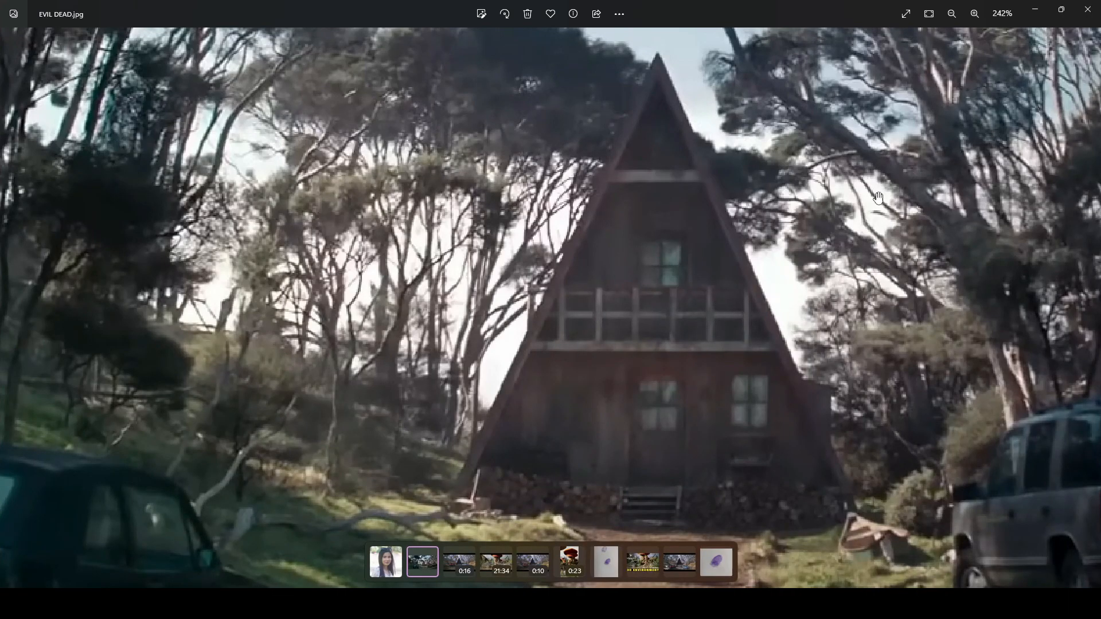
{"action": "left_click", "coordinate": [1035, 10]}
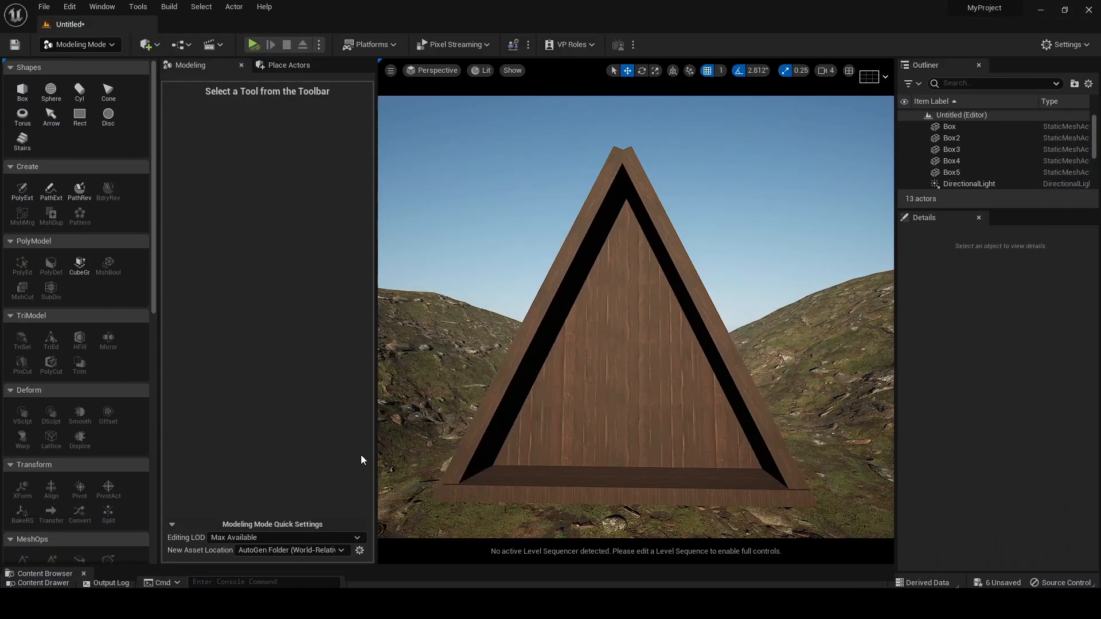
Switch to Selection mode, enlarge the Content Browser and open the Megascans 3D_Assets folder
{"action": "left_click_drag", "start_coordinate": [413, 570], "coordinate": [412, 481]}
{"action": "left_click", "coordinate": [75, 45]}
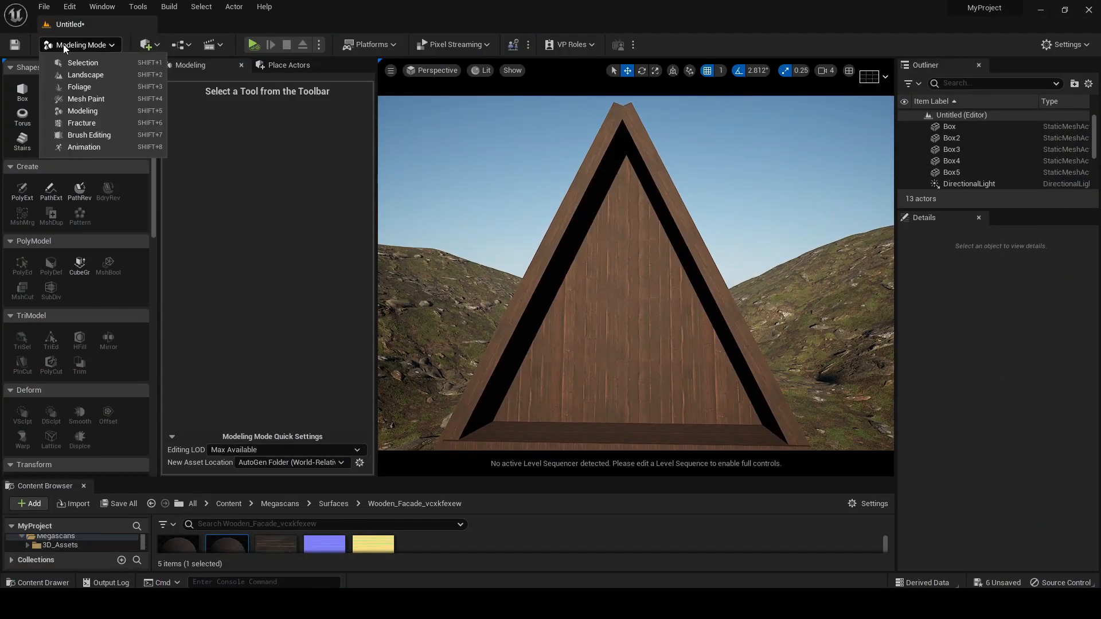
{"action": "left_click", "coordinate": [70, 64]}
{"action": "left_click_drag", "start_coordinate": [321, 478], "coordinate": [309, 354]}
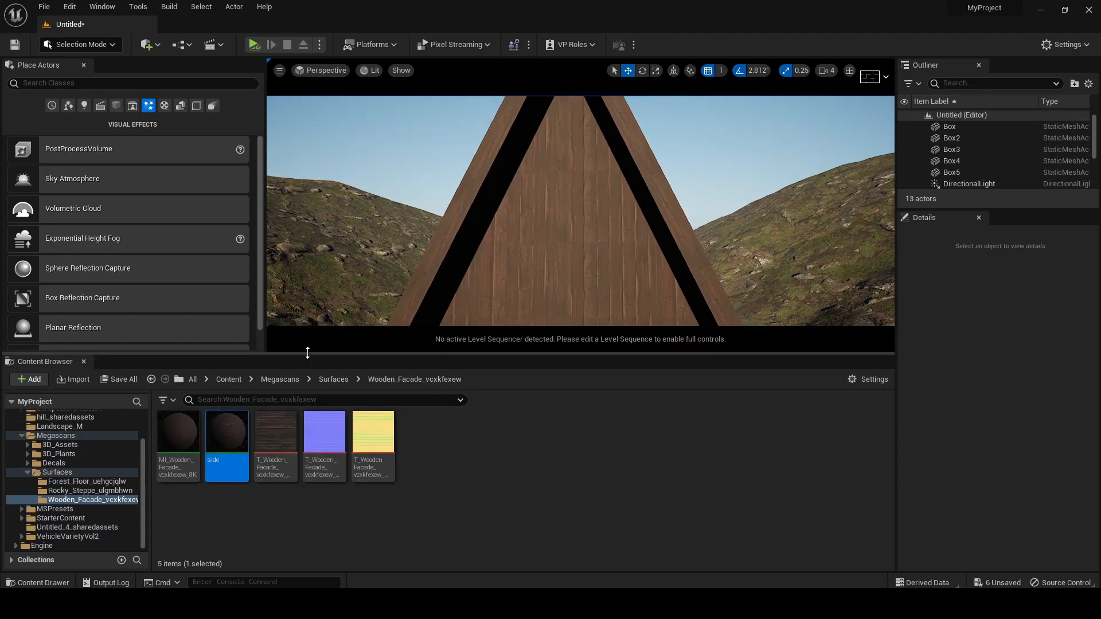
{"action": "left_click", "coordinate": [59, 445]}
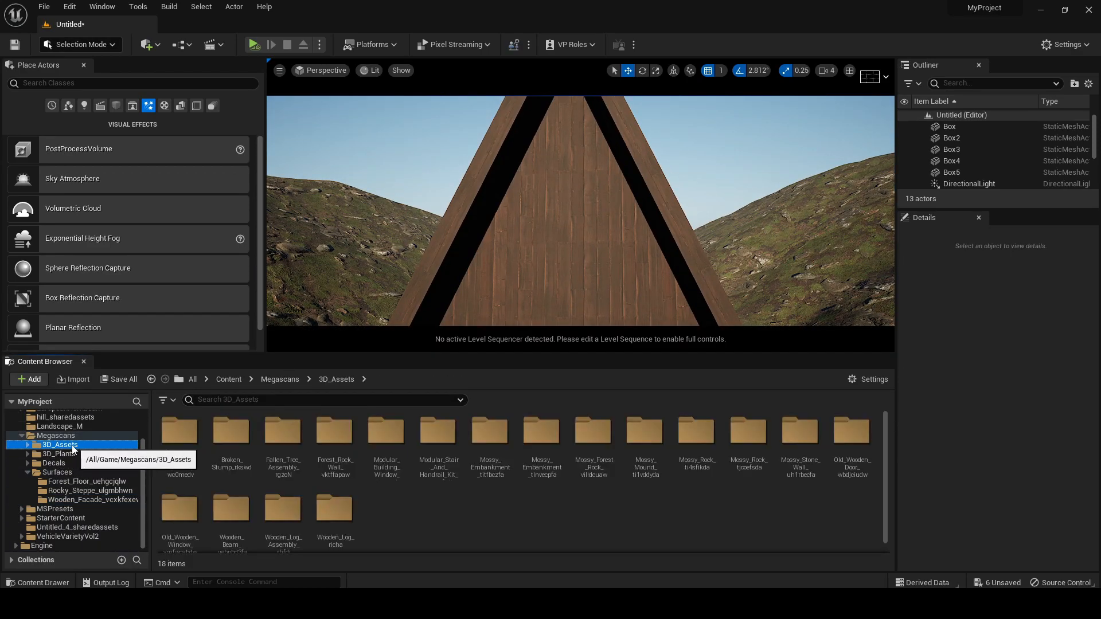
{"action": "left_click", "coordinate": [24, 476]}
{"action": "left_click", "coordinate": [57, 444]}
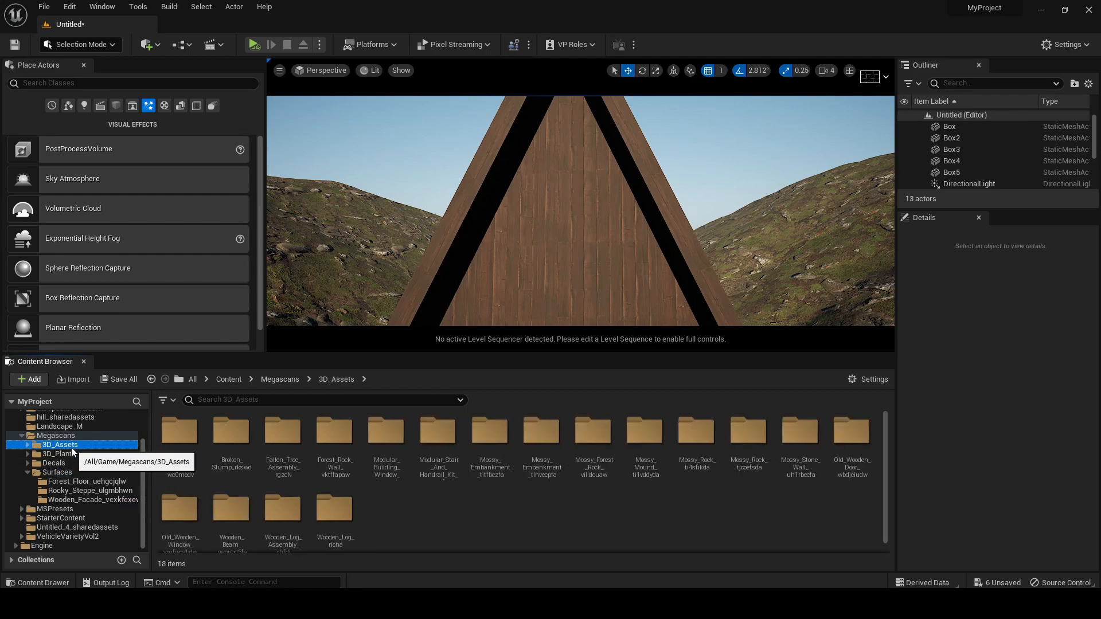
Filter the 3D_Assets folder to show only Static Mesh assets and dismiss the accidental move/copy prompt
{"action": "left_click", "coordinate": [162, 403]}
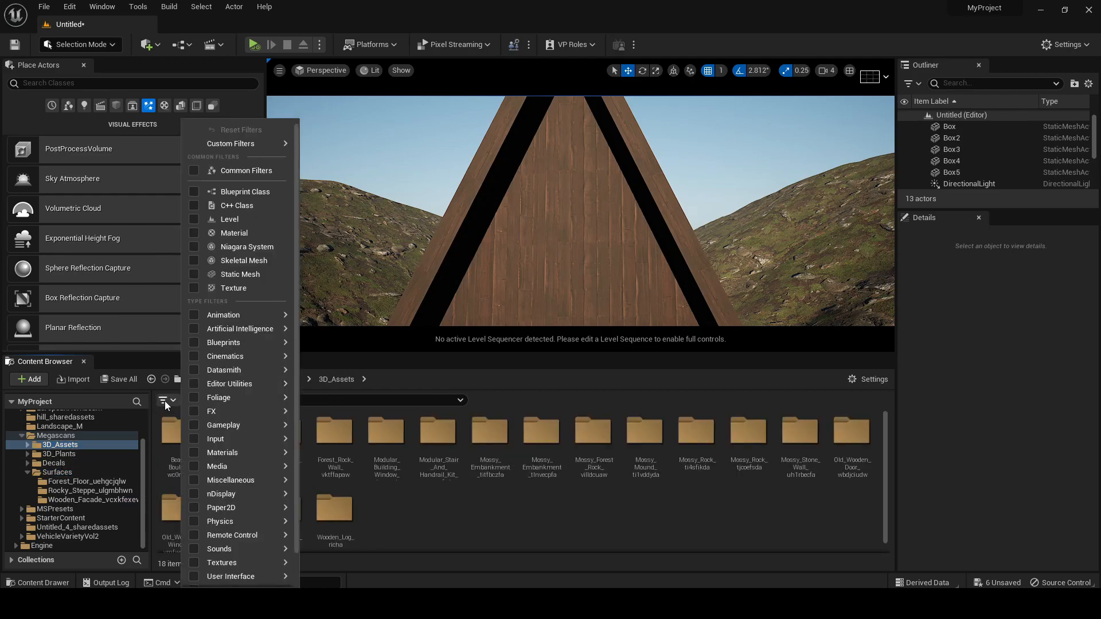
{"action": "left_click", "coordinate": [240, 274]}
{"action": "left_click_drag", "start_coordinate": [323, 509], "coordinate": [281, 514]}
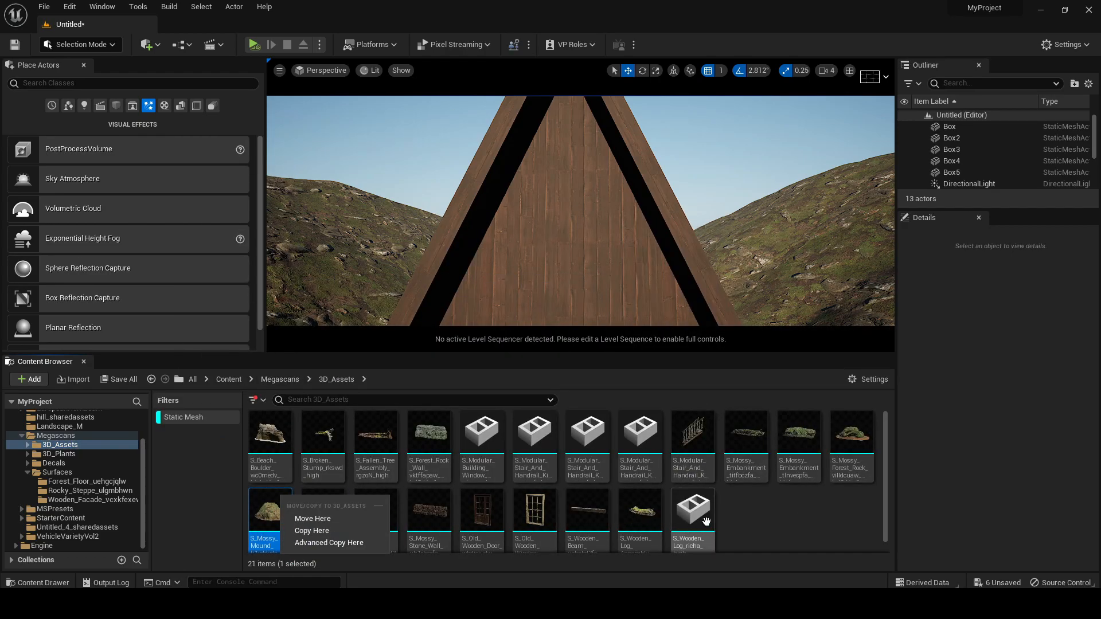
{"action": "left_click_drag", "start_coordinate": [705, 520], "coordinate": [715, 527]}
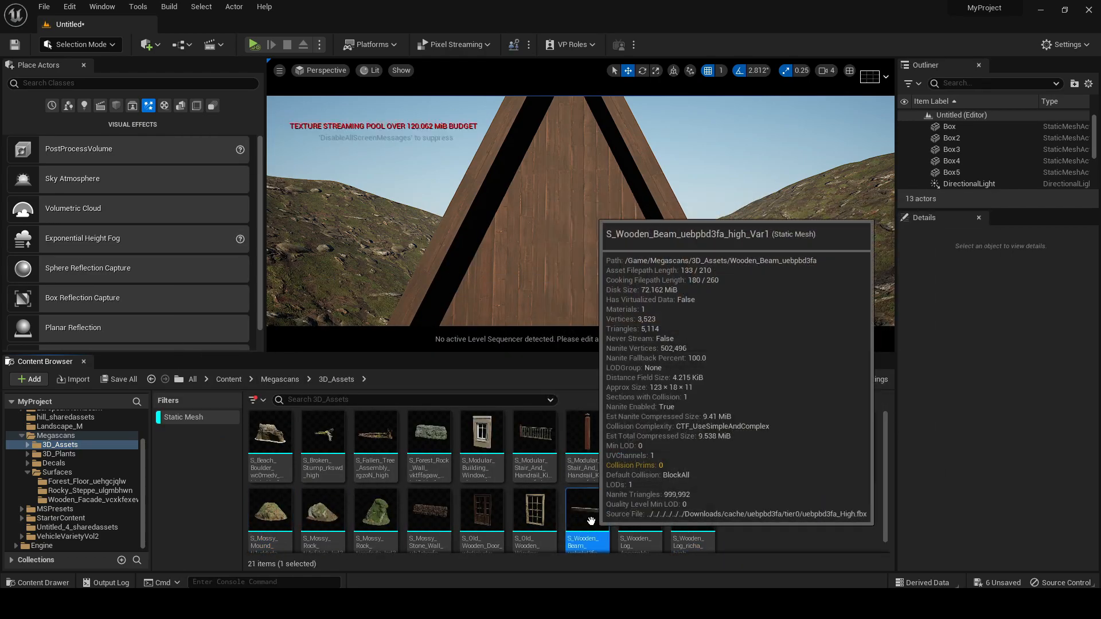
Open the S_Wooden_Beam_uebpbd3fa_high_Var1 mesh, widen its preview and inspect the beam up close
{"action": "double_click", "coordinate": [592, 521]}
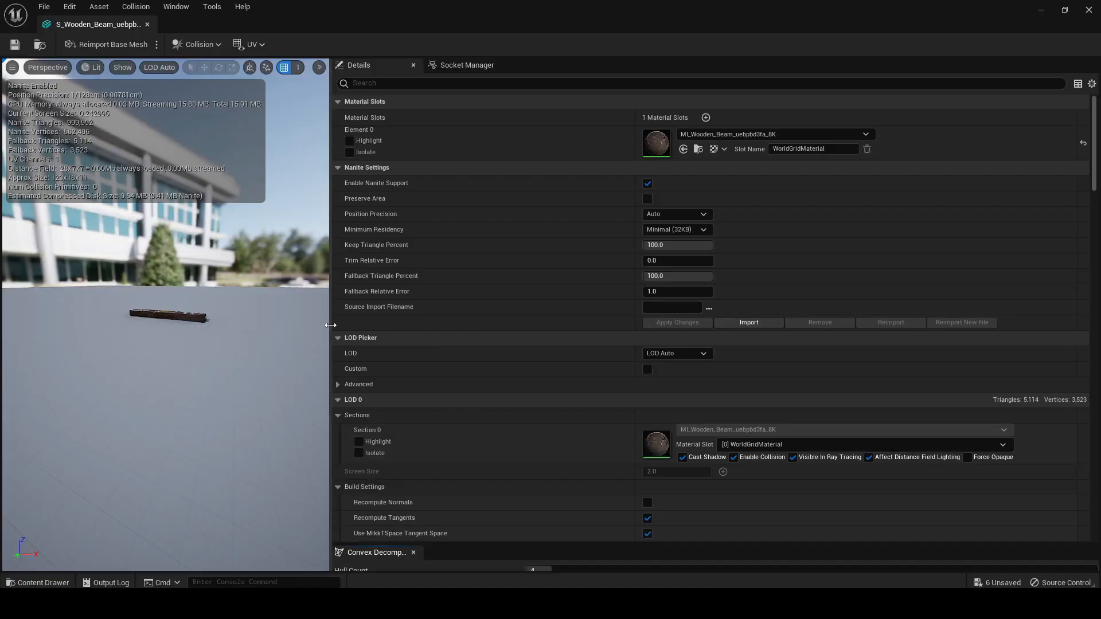
{"action": "left_click_drag", "start_coordinate": [332, 327], "coordinate": [740, 329]}
{"action": "mouse_move", "coordinate": [433, 298]}
{"action": "left_mouse_down"}
{"action": "mouse_move", "coordinate": [410, 321]}
{"action": "mouse_move", "coordinate": [415, 253]}
{"action": "mouse_move", "coordinate": [432, 298]}
{"action": "left_mouse_up"}
{"action": "right_click_drag", "start_coordinate": [433, 298], "coordinate": [498, 338]}
{"action": "right_click_drag", "start_coordinate": [396, 326], "coordinate": [394, 321]}
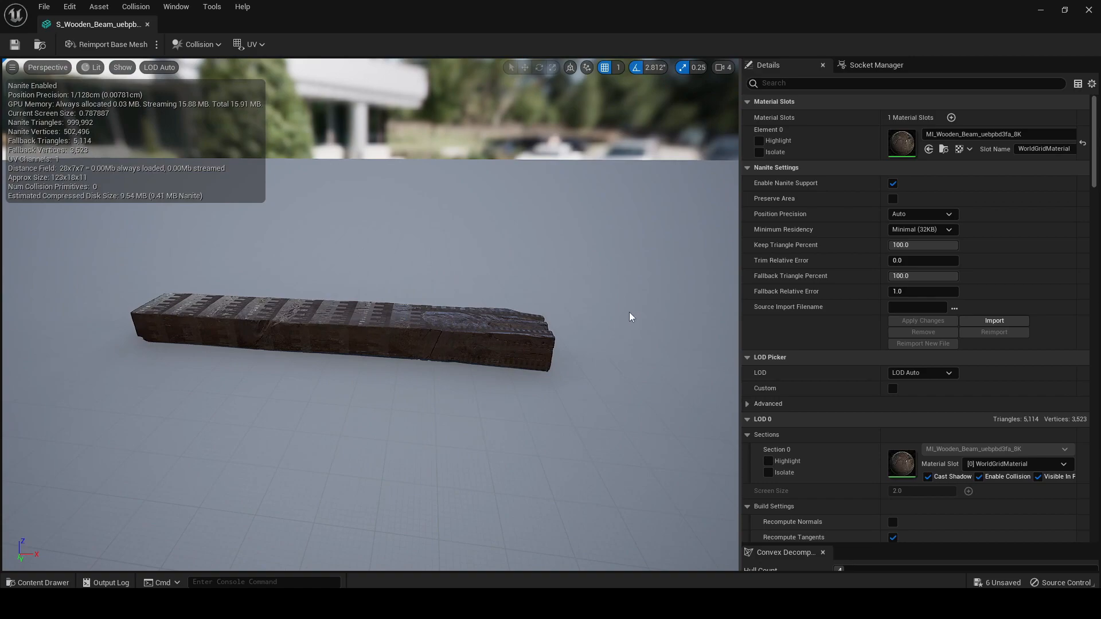
Close the beam's mesh preview, place one wooden beam in front of the cabin's front wall and raise it to balcony height
{"action": "left_click", "coordinate": [1089, 13]}
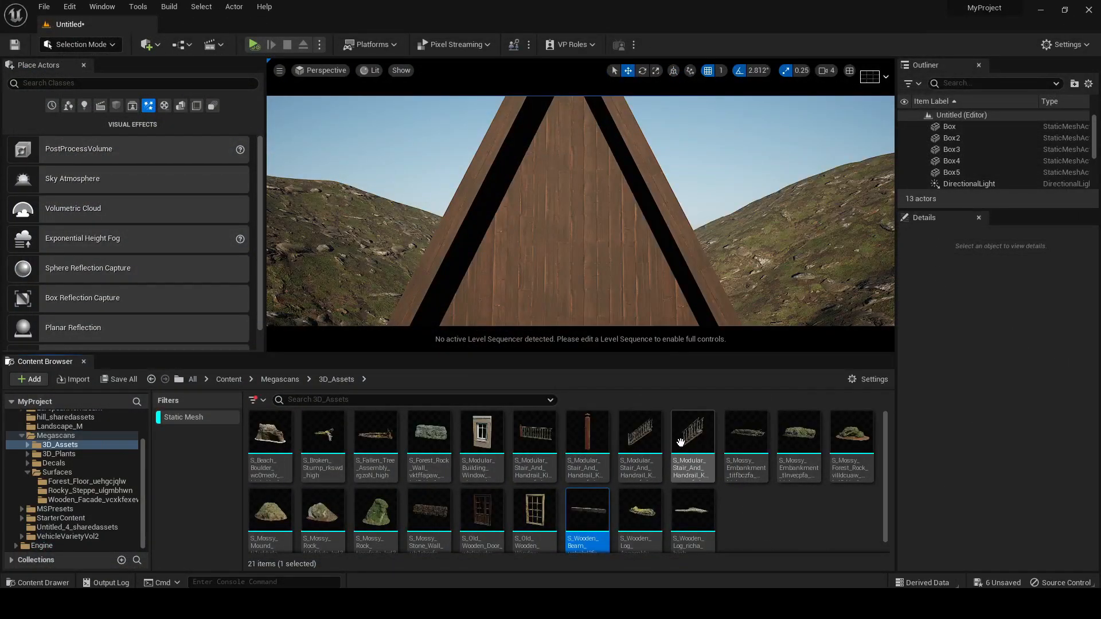
{"action": "mouse_move", "coordinate": [569, 226]}
{"action": "right_mouse_down"}
{"action": "mouse_move", "coordinate": [563, 247]}
{"action": "mouse_move", "coordinate": [579, 207]}
{"action": "right_mouse_up"}
{"action": "left_click_drag", "start_coordinate": [619, 355], "coordinate": [631, 413]}
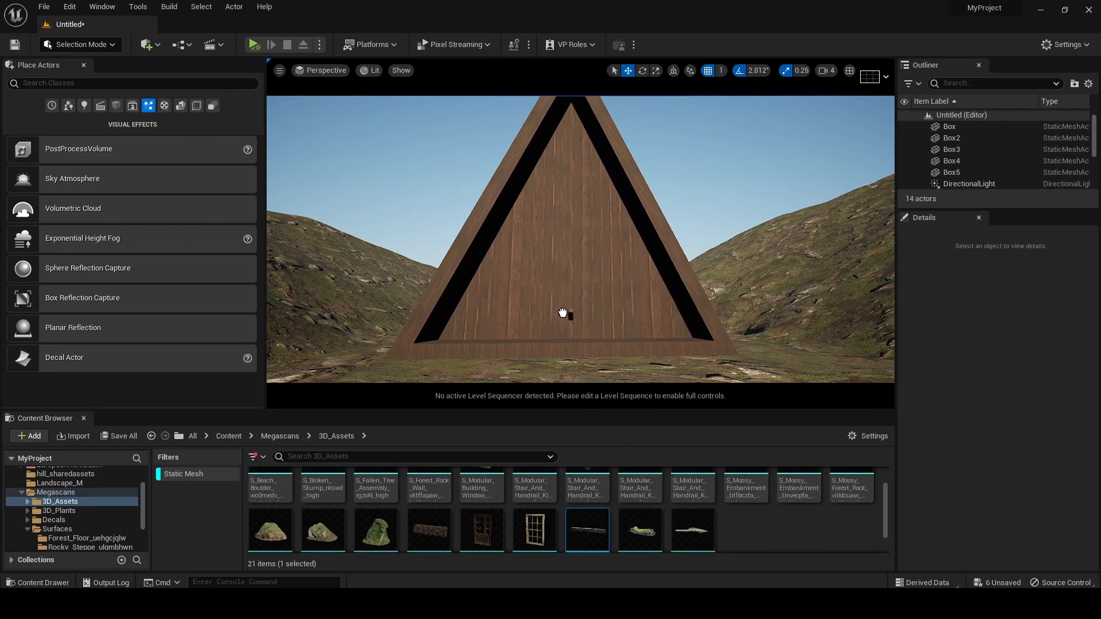
{"action": "left_click_drag", "start_coordinate": [545, 243], "coordinate": [546, 236]}
{"action": "key", "text": "w"}
{"action": "right_click_drag", "start_coordinate": [597, 268], "coordinate": [571, 247]}
Rotate the beam to 90° about Z, move it out from the wall and copy it into a horizontal row across the cabin front
{"action": "key", "text": "e"}
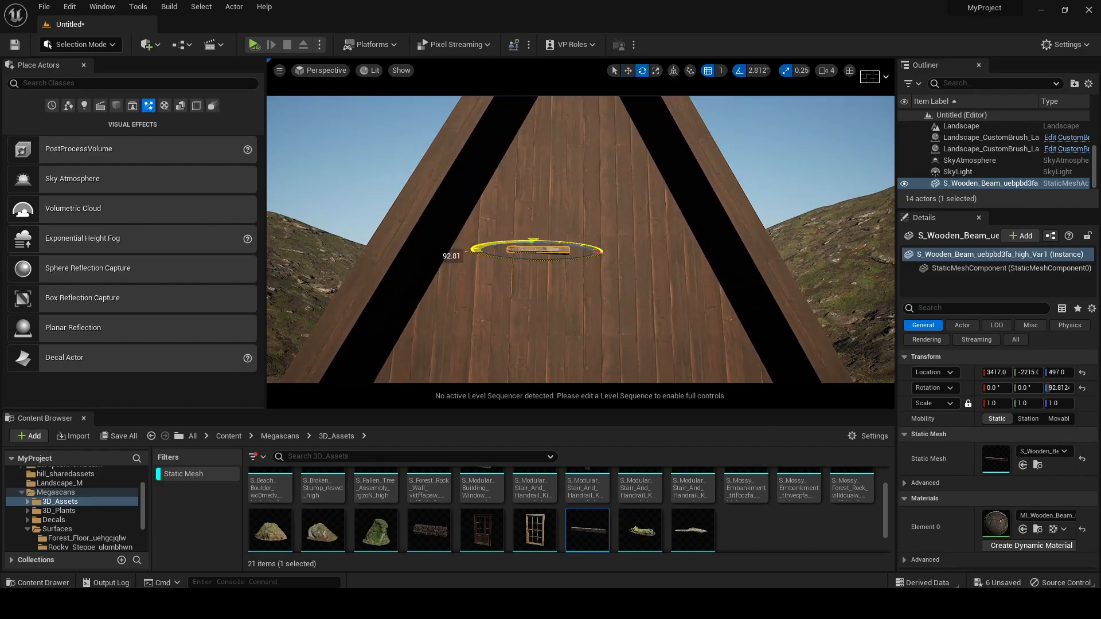
{"action": "left_click_drag", "start_coordinate": [577, 246], "coordinate": [577, 247]}
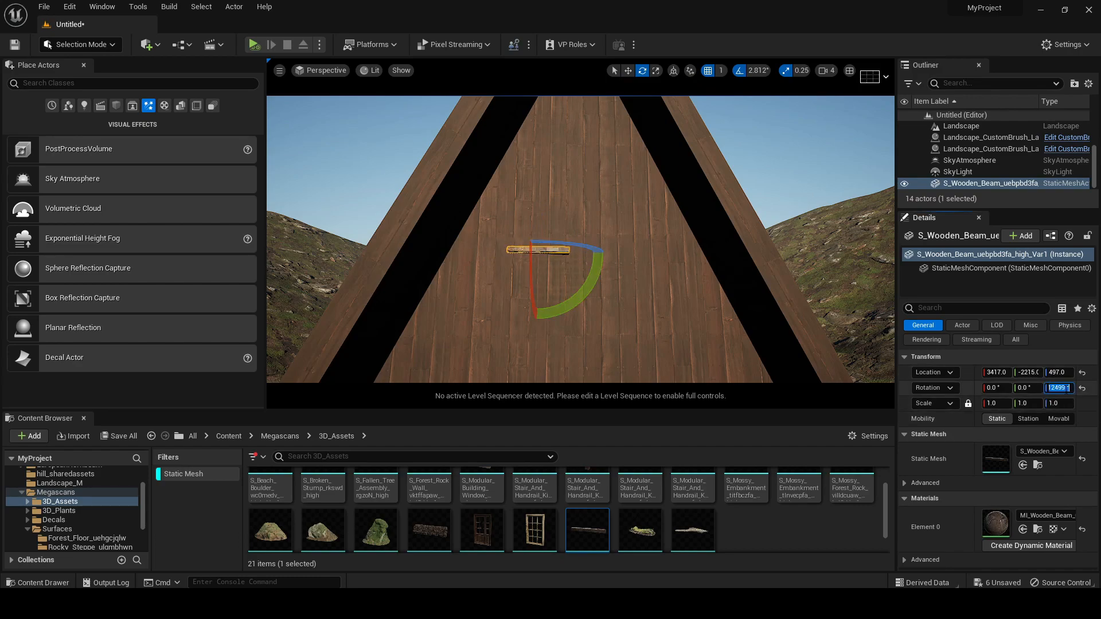
{"action": "left_click", "coordinate": [628, 70]}
{"action": "left_click_drag", "start_coordinate": [510, 242], "coordinate": [406, 244]}
{"action": "scroll", "coordinate": [406, 243], "scroll_direction": "down", "scroll_amount": 5}
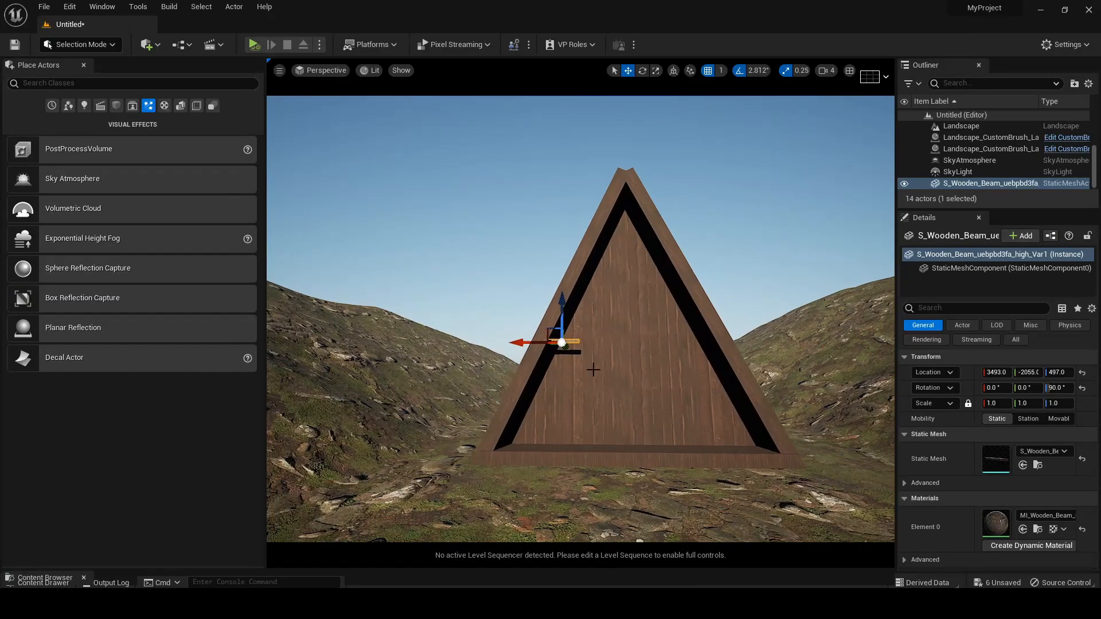
{"action": "key", "text": "f"}
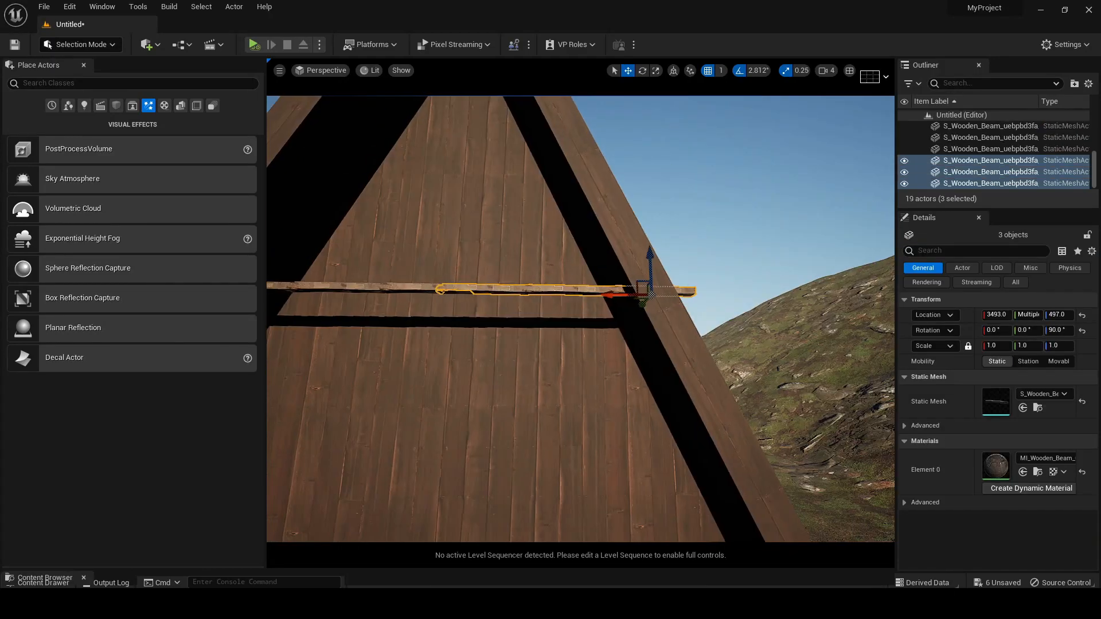
Stand a beam copy upright as a balcony post by setting its Y rotation to -90°, and shift it along the row
{"action": "key", "text": "e"}
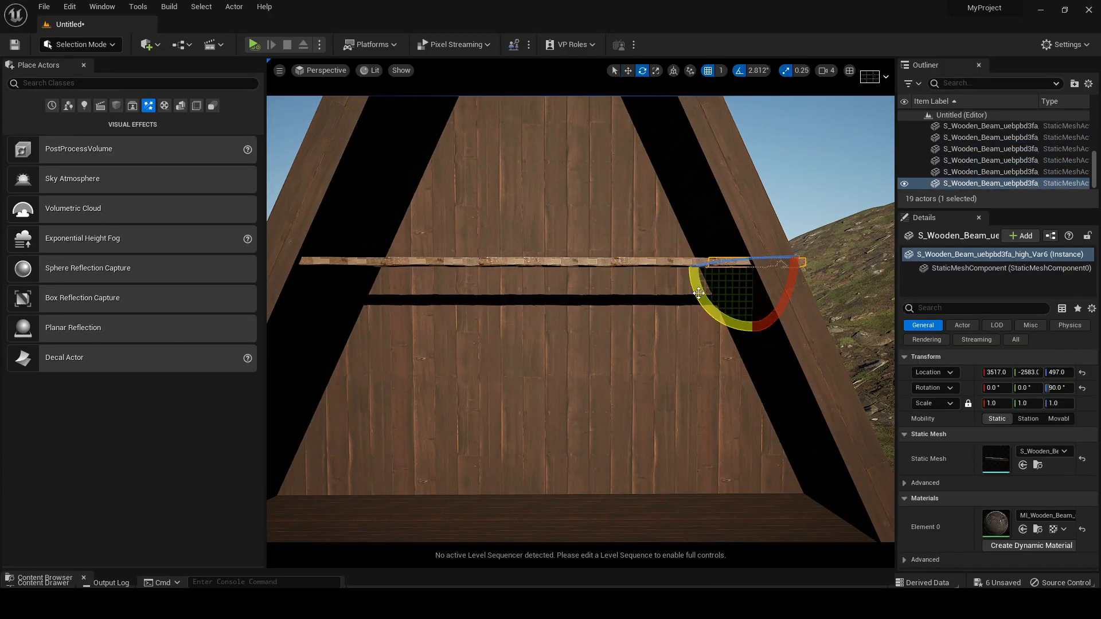
{"action": "left_click_drag", "start_coordinate": [699, 293], "coordinate": [745, 327], "text": "alt"}
{"action": "left_click", "coordinate": [1028, 389]}
{"action": "type", "text": "-90"}
{"action": "key", "text": "Return"}
{"action": "key", "text": "w"}
{"action": "left_click_drag", "start_coordinate": [713, 267], "coordinate": [672, 267]}
{"action": "left_click", "coordinate": [1058, 389]}
{"action": "left_click_drag", "start_coordinate": [712, 304], "coordinate": [729, 250]}
{"action": "left_click", "coordinate": [644, 72]}
{"action": "left_click", "coordinate": [627, 71]}
{"action": "right_click_drag", "start_coordinate": [678, 240], "coordinate": [678, 263]}
{"action": "key", "text": "ctrl+z"}
{"action": "key", "text": "ctrl+z"}
{"action": "key", "text": "ctrl+z"}
{"action": "key", "text": "ctrl+z"}
Turn the upright post and position it at the right-hand part of the horizontal balcony beam
{"action": "left_click_drag", "start_coordinate": [711, 210], "coordinate": [612, 212], "text": "alt"}
{"action": "left_click", "coordinate": [642, 71]}
{"action": "left_click_drag", "start_coordinate": [591, 216], "coordinate": [648, 198]}
{"action": "key", "text": "w"}
{"action": "right_click_drag", "start_coordinate": [705, 170], "coordinate": [763, 172]}
Copy the upright post along the balcony beam toward its left end, making a row of eight posts
{"action": "left_click_drag", "start_coordinate": [507, 225], "coordinate": [453, 226], "text": "alt"}
{"action": "left_click_drag", "start_coordinate": [518, 254], "coordinate": [451, 254], "text": "alt"}
{"action": "left_click_drag", "start_coordinate": [451, 253], "coordinate": [389, 252], "text": "alt"}
{"action": "left_click_drag", "start_coordinate": [390, 252], "coordinate": [329, 251], "text": "alt"}
{"action": "left_click_drag", "start_coordinate": [329, 251], "coordinate": [286, 246], "text": "alt"}
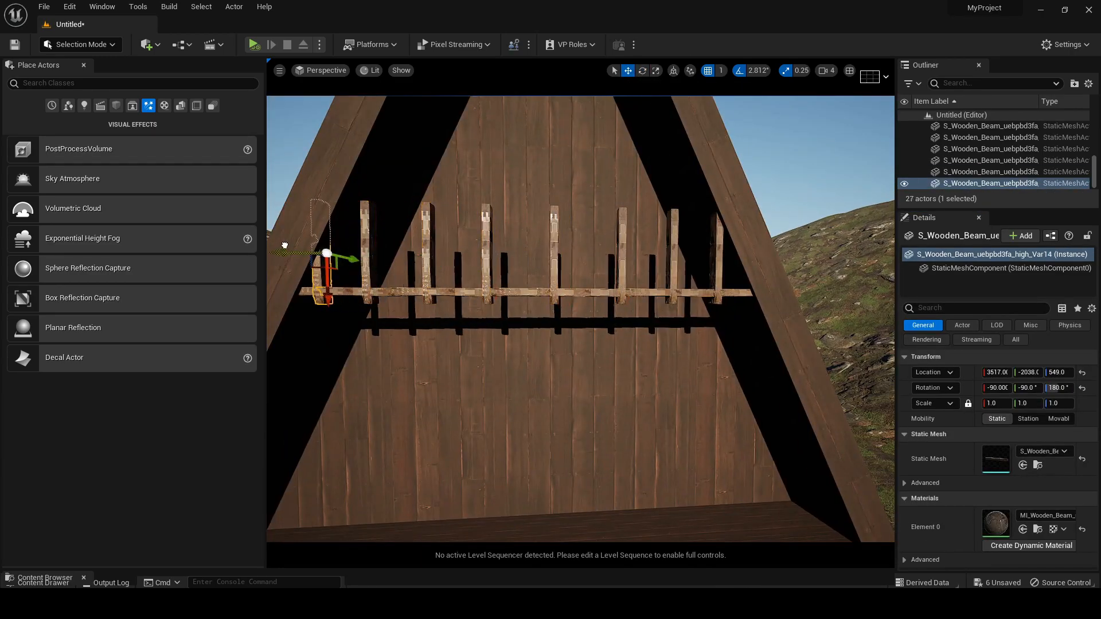
Select all eight upright balcony posts and scale them shorter
{"action": "left_click", "coordinate": [365, 246], "text": "ctrl"}
{"action": "left_click", "coordinate": [426, 248], "text": "ctrl"}
{"action": "left_click", "coordinate": [486, 250], "text": "ctrl"}
{"action": "left_click", "coordinate": [554, 252], "text": "ctrl"}
{"action": "left_click", "coordinate": [622, 253], "text": "ctrl"}
{"action": "left_click", "coordinate": [673, 253], "text": "ctrl"}
{"action": "left_click", "coordinate": [718, 252], "text": "ctrl"}
{"action": "key", "text": "r"}
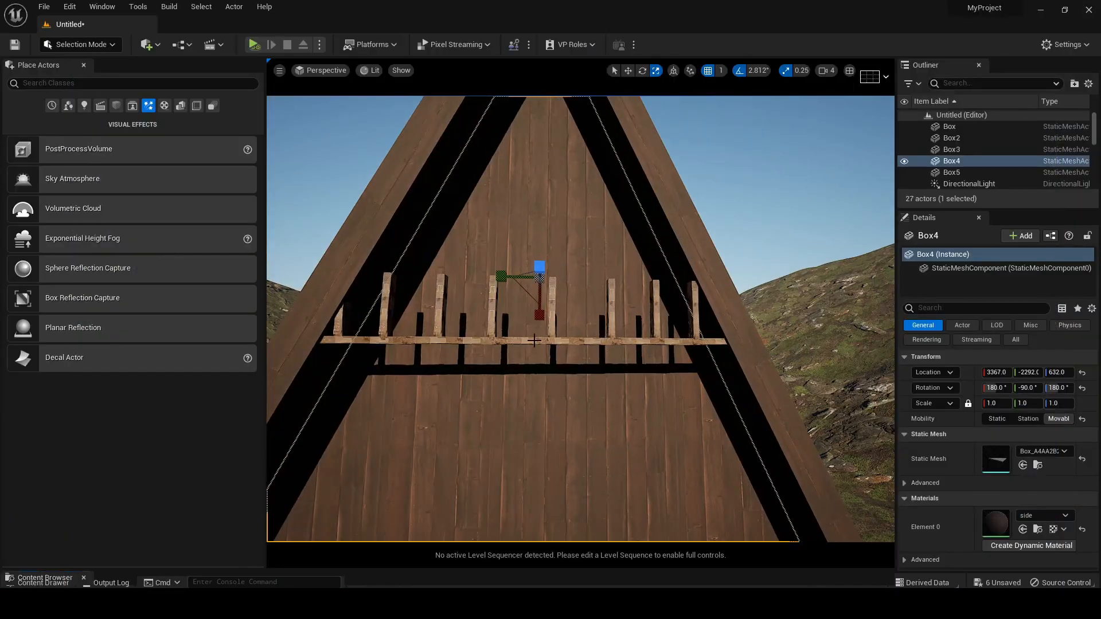
Select the six beams of the bottom rail and copy them up to the post tops as the upper rail
{"action": "left_click", "coordinate": [686, 342]}
{"action": "left_click", "coordinate": [622, 342], "text": "ctrl"}
{"action": "left_click", "coordinate": [556, 341], "text": "ctrl"}
{"action": "left_click", "coordinate": [491, 341], "text": "ctrl"}
{"action": "left_click", "coordinate": [426, 340], "text": "ctrl"}
{"action": "left_click", "coordinate": [361, 340], "text": "ctrl"}
{"action": "key", "text": "w"}
{"action": "left_click_drag", "start_coordinate": [361, 307], "coordinate": [361, 246], "text": "alt"}
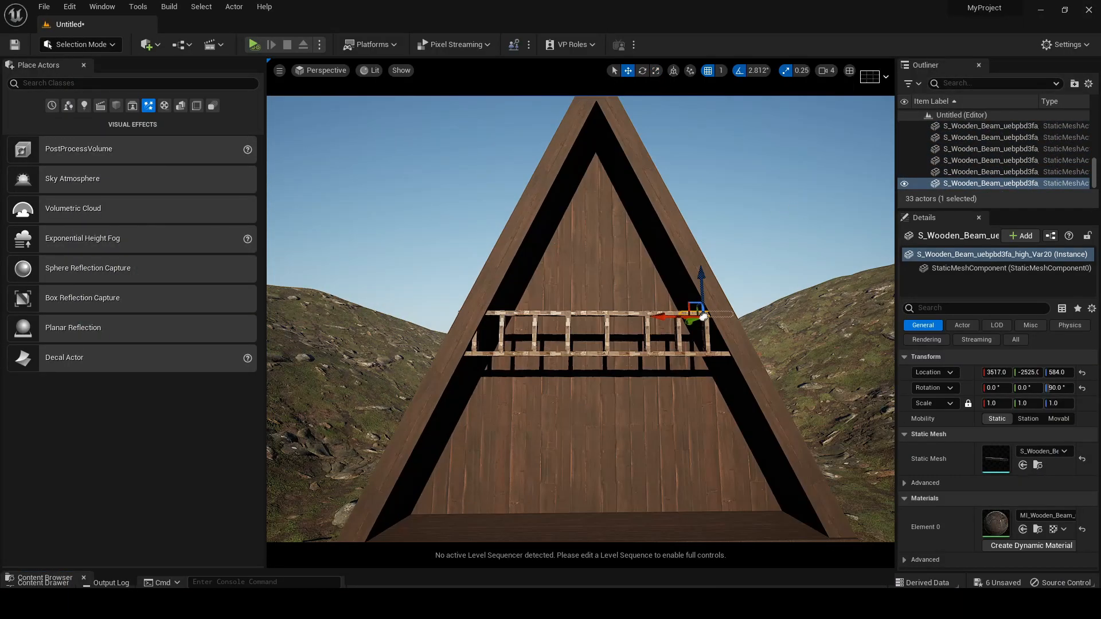
Deselect the railing and compare the cabin with the reference image, examining the balcony, windows, door and steps up close
{"action": "left_click", "coordinate": [791, 207]}
{"action": "scroll", "coordinate": [791, 207], "scroll_direction": "down", "scroll_amount": 5}
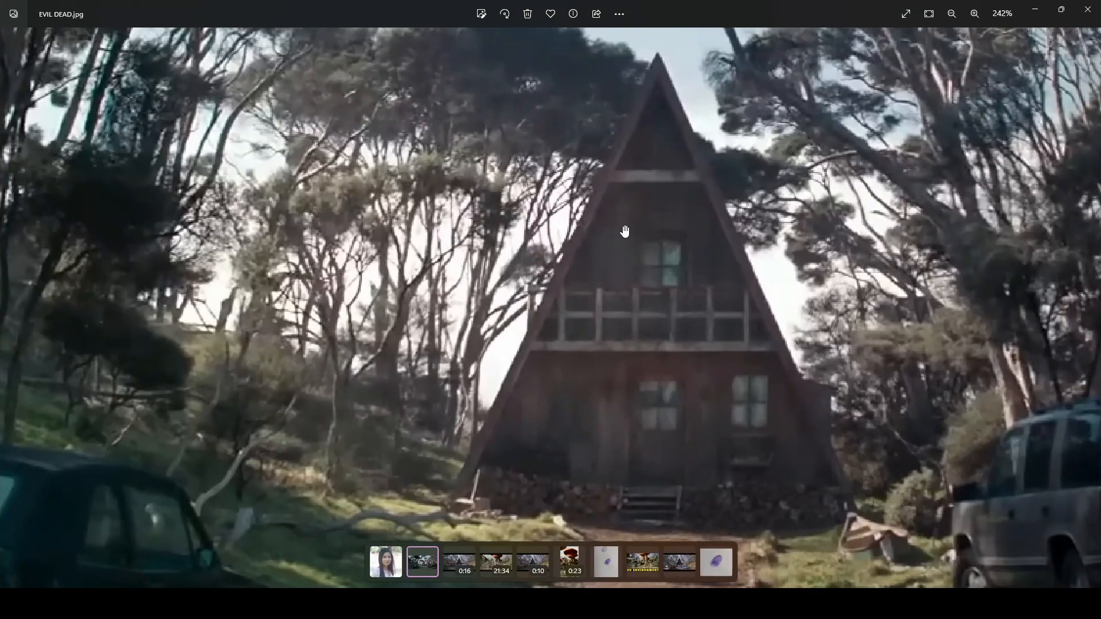
{"action": "scroll", "coordinate": [658, 247], "scroll_direction": "up", "scroll_amount": 4}
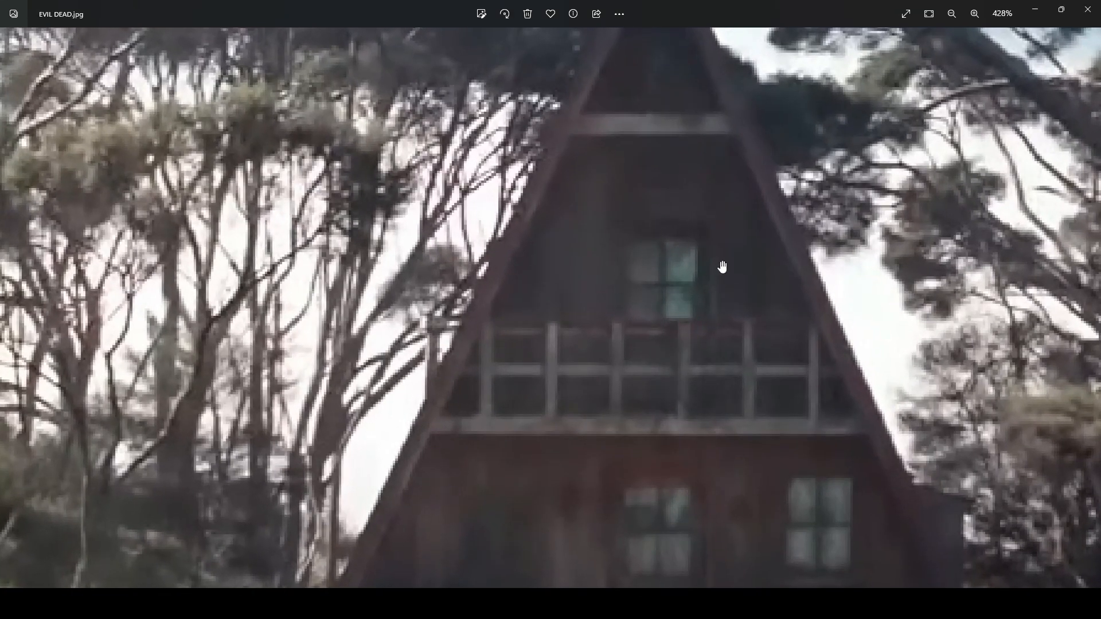
{"action": "scroll", "coordinate": [683, 510], "scroll_direction": "down", "scroll_amount": 1}
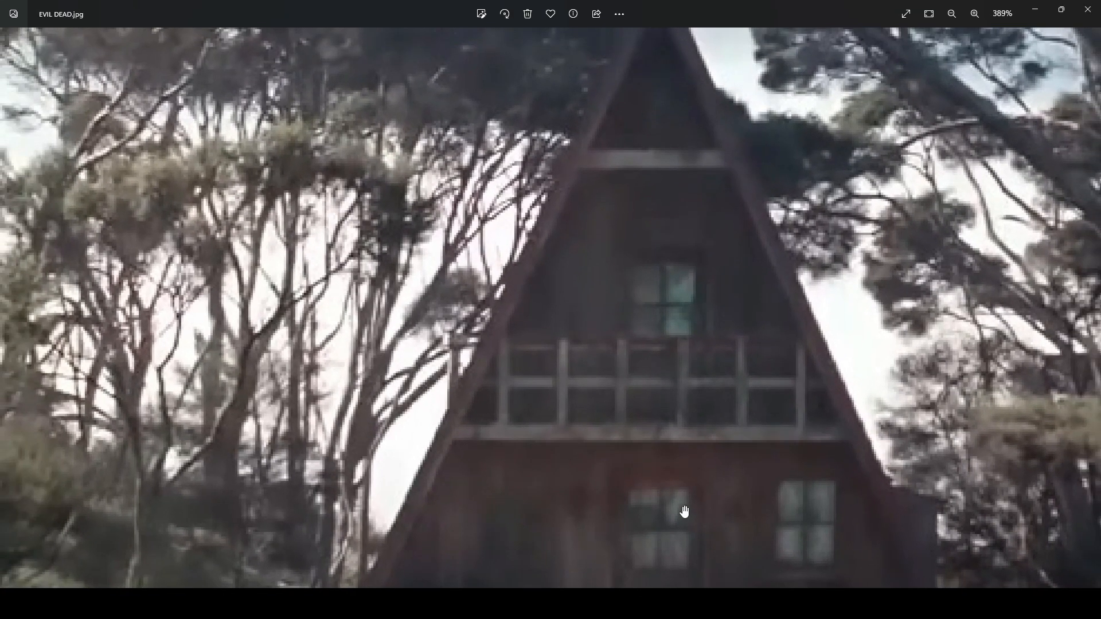
{"action": "left_click_drag", "start_coordinate": [710, 512], "coordinate": [680, 312]}
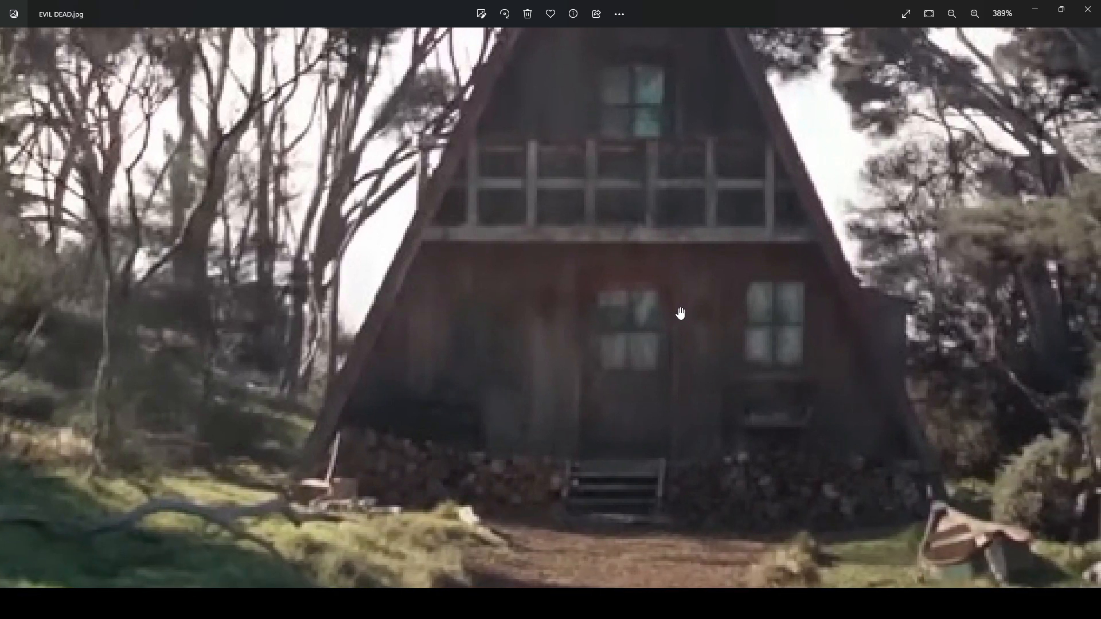
{"action": "left_click", "coordinate": [1037, 11]}
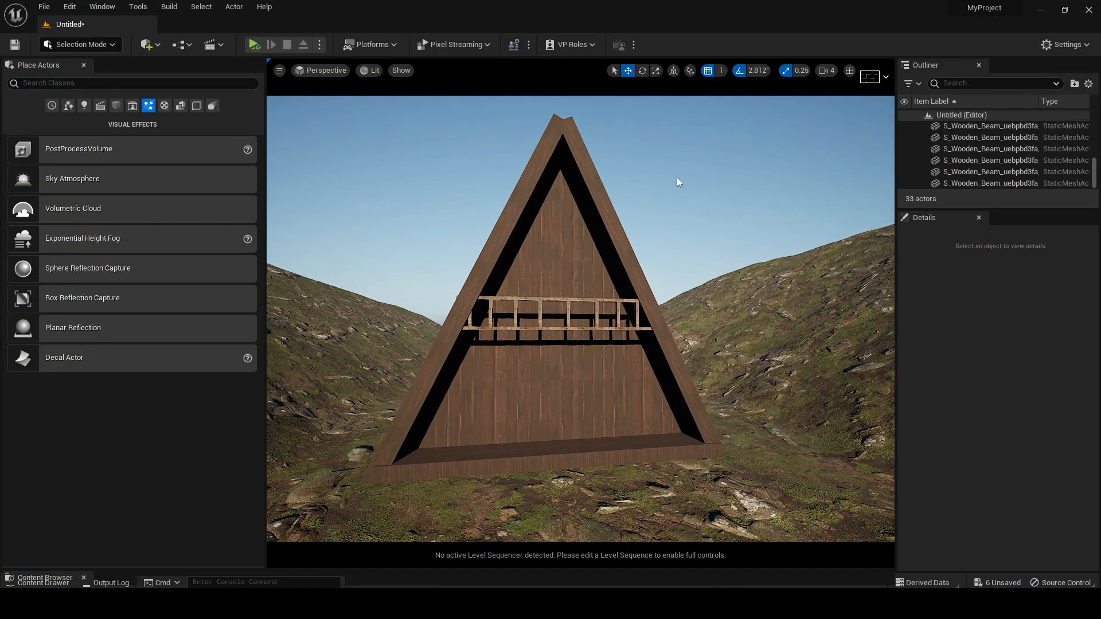
{"action": "scroll", "coordinate": [679, 183], "scroll_direction": "down", "scroll_amount": 10}
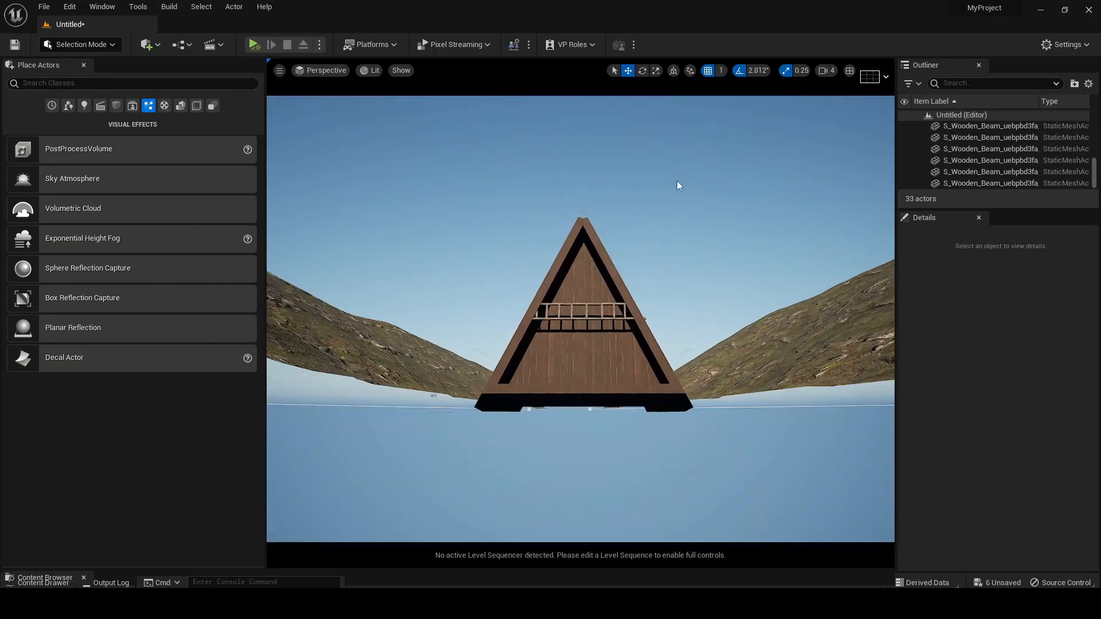
{"action": "middle_click_drag", "start_coordinate": [679, 186], "coordinate": [682, 142]}
{"action": "right_click_drag", "start_coordinate": [680, 275], "coordinate": [682, 312]}
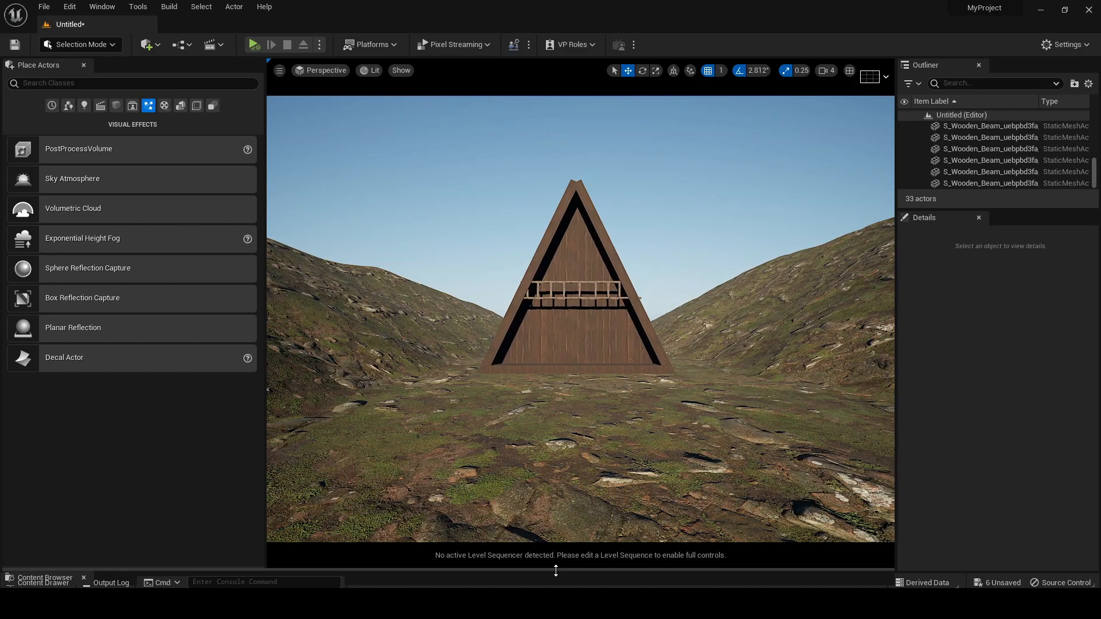
Enlarge the Content Browser, open the S_Old_Wooden_Window mesh, inspect it from several sides and close the preview
{"action": "left_click_drag", "start_coordinate": [556, 571], "coordinate": [566, 321]}
{"action": "double_click", "coordinate": [472, 463]}
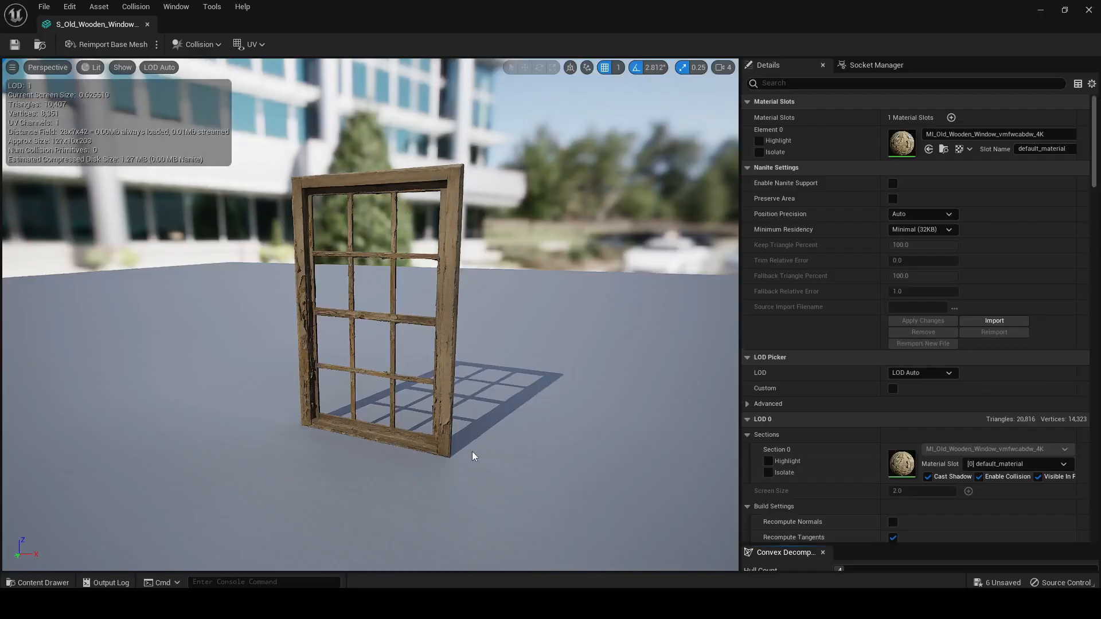
{"action": "right_click_drag", "start_coordinate": [371, 314], "coordinate": [413, 315]}
{"action": "left_click_drag", "start_coordinate": [370, 315], "coordinate": [676, 316], "text": "alt"}
{"action": "left_click", "coordinate": [1088, 9]}
Place the old wooden window on the cabin's front wall above the railing and shrink the Content Browser
{"action": "mouse_move", "coordinate": [691, 250]}
{"action": "right_mouse_down"}
{"action": "mouse_move", "coordinate": [708, 229]}
{"action": "mouse_move", "coordinate": [708, 243]}
{"action": "right_mouse_up"}
{"action": "left_click_drag", "start_coordinate": [464, 486], "coordinate": [563, 158]}
{"action": "key", "text": "w"}
{"action": "right_click_drag", "start_coordinate": [629, 200], "coordinate": [636, 173]}
{"action": "left_click_drag", "start_coordinate": [617, 319], "coordinate": [614, 512]}
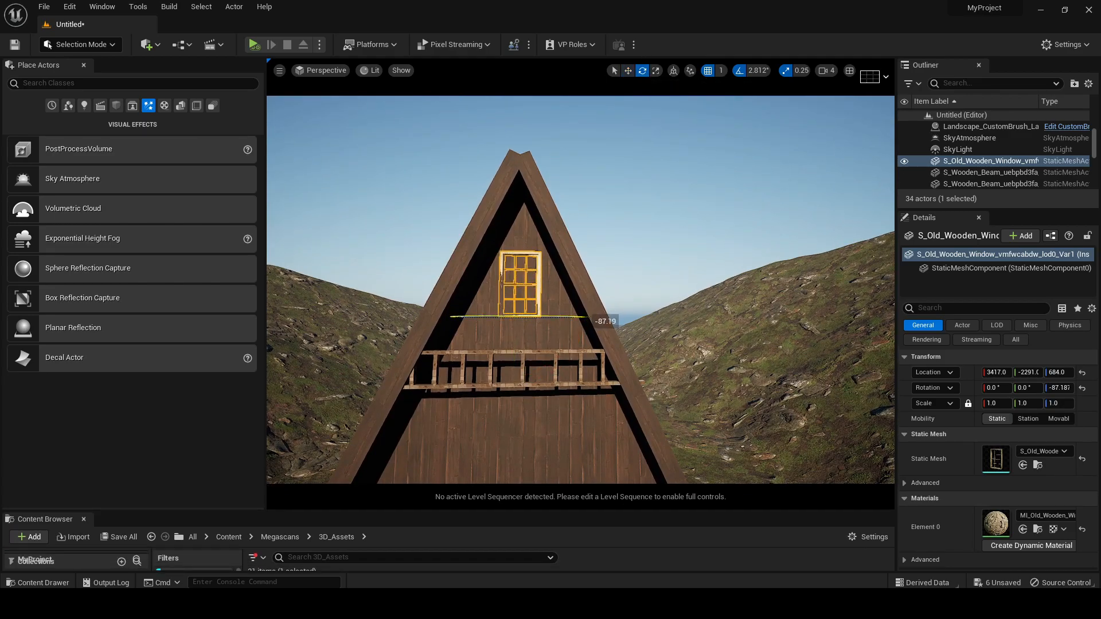
Turn the window to -90° about Z so it faces forward and set it against the upper front wall
{"action": "left_click", "coordinate": [627, 71]}
{"action": "mouse_move", "coordinate": [528, 276]}
{"action": "right_mouse_down"}
{"action": "mouse_move", "coordinate": [528, 298]}
{"action": "mouse_move", "coordinate": [520, 277]}
{"action": "right_mouse_up"}
{"action": "key", "text": "w"}
{"action": "key", "text": "e"}
{"action": "key", "text": "d"}
{"action": "left_click_drag", "start_coordinate": [453, 368], "coordinate": [452, 368]}
{"action": "right_click_drag", "start_coordinate": [521, 334], "coordinate": [502, 321]}
{"action": "key", "text": "a"}
{"action": "mouse_move", "coordinate": [621, 333]}
{"action": "right_mouse_down"}
{"action": "mouse_move", "coordinate": [637, 347]}
{"action": "mouse_move", "coordinate": [621, 333]}
{"action": "right_mouse_up"}
{"action": "key", "text": "w"}
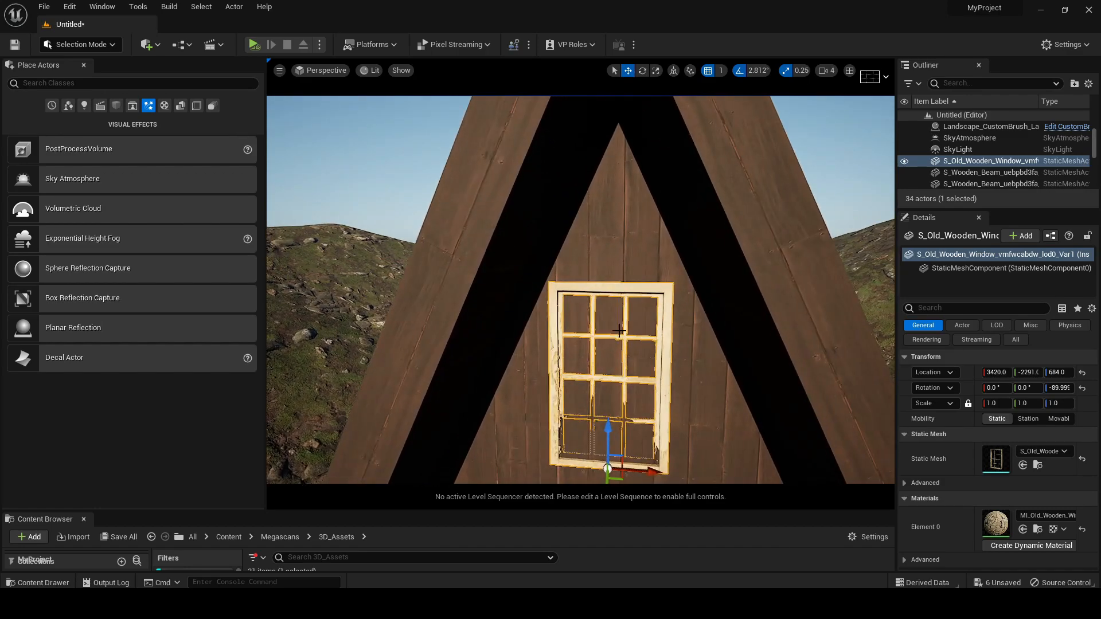
In Modeling mode, create a box with width, depth and height of 100 over the wooden window
{"action": "right_click_drag", "start_coordinate": [615, 380], "coordinate": [586, 406]}
{"action": "key", "text": "d"}
{"action": "right_click_drag", "start_coordinate": [548, 335], "coordinate": [508, 331]}
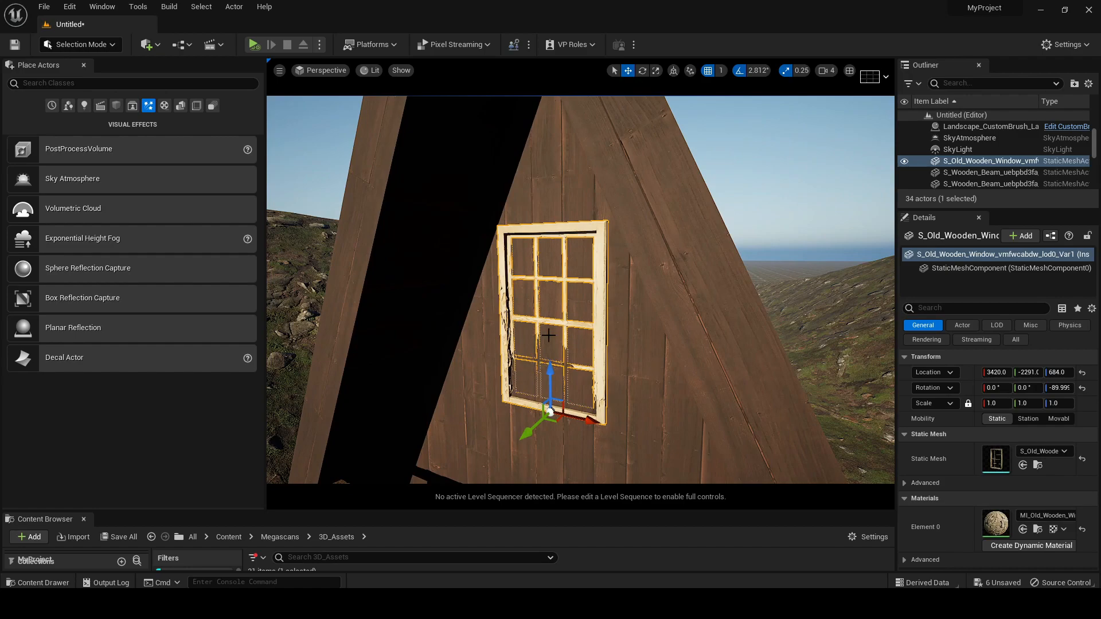
{"action": "left_click", "coordinate": [92, 45]}
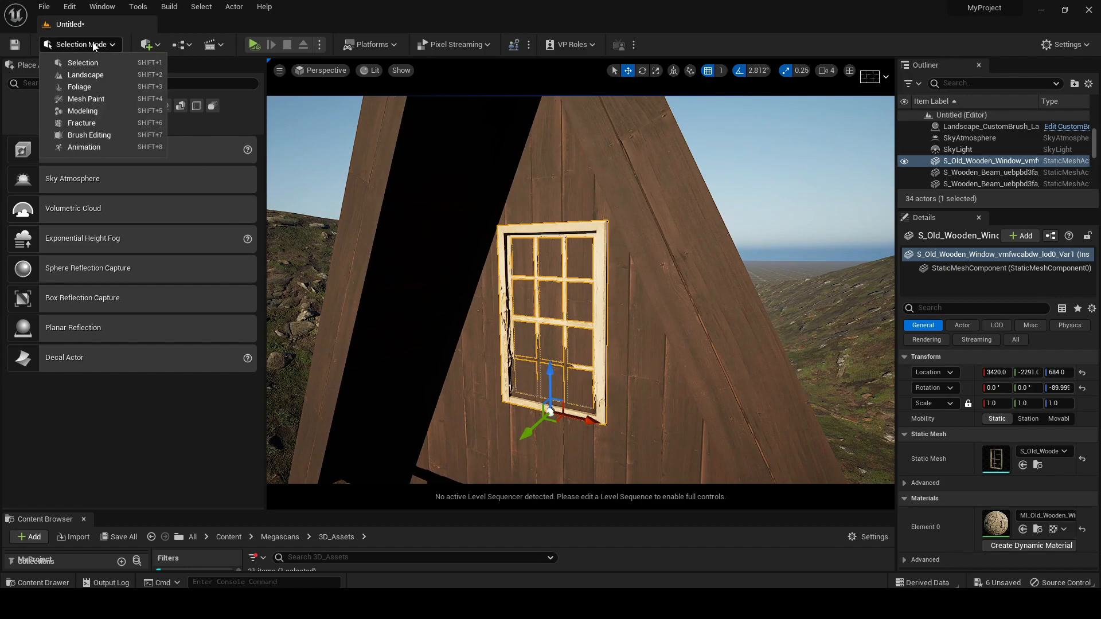
{"action": "left_click", "coordinate": [86, 111]}
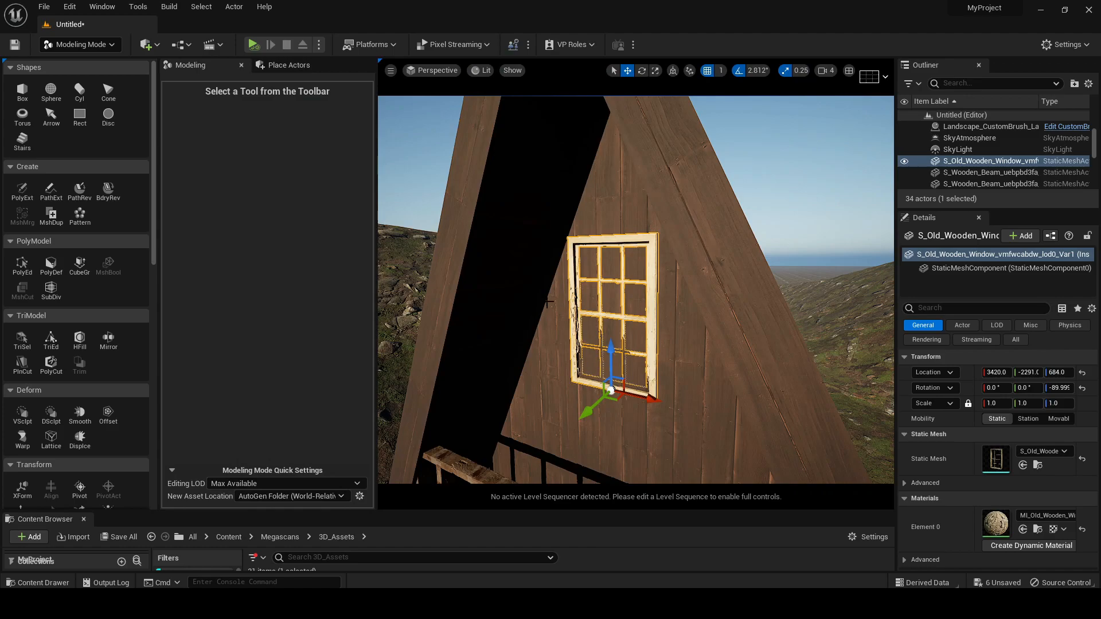
{"action": "left_click", "coordinate": [22, 92]}
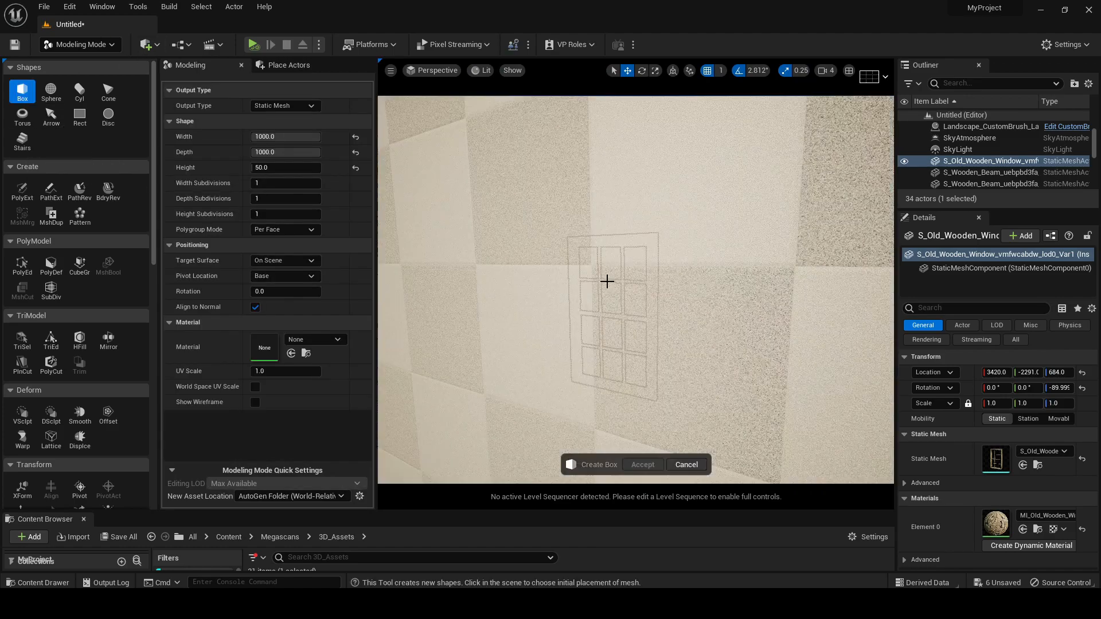
{"action": "left_click", "coordinate": [288, 137]}
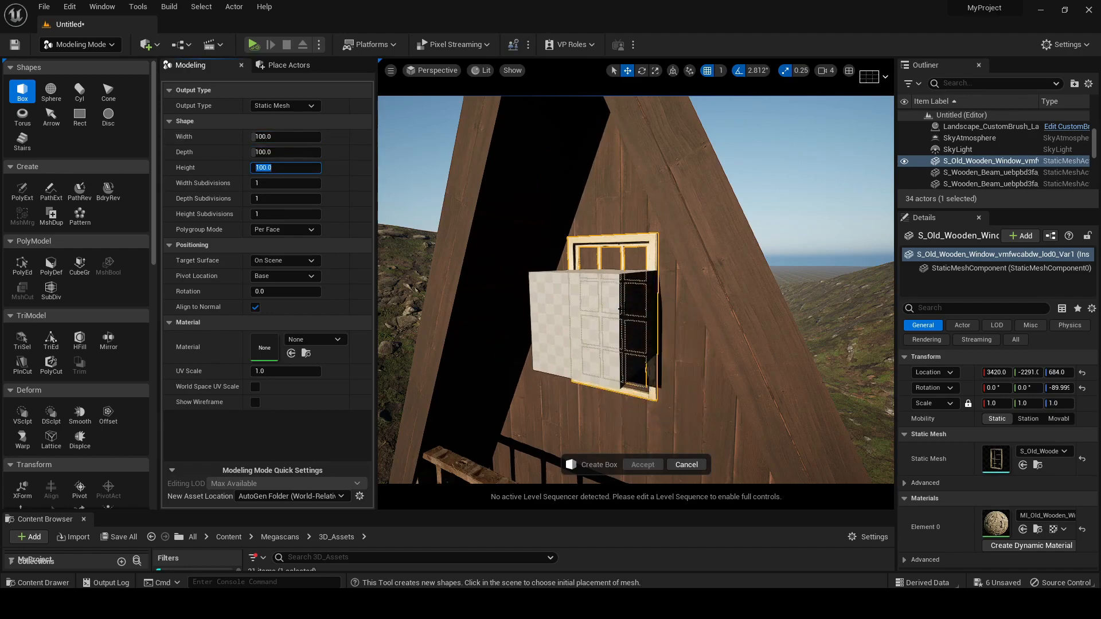
{"action": "left_click", "coordinate": [635, 300]}
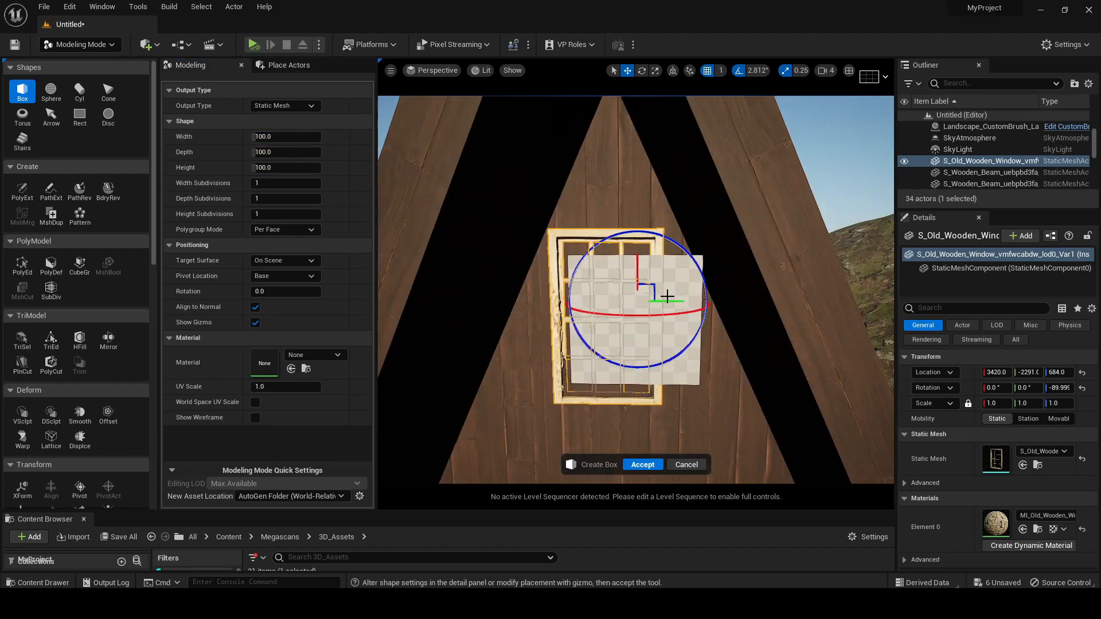
{"action": "left_click_drag", "start_coordinate": [673, 299], "coordinate": [655, 300]}
{"action": "key", "text": "r"}
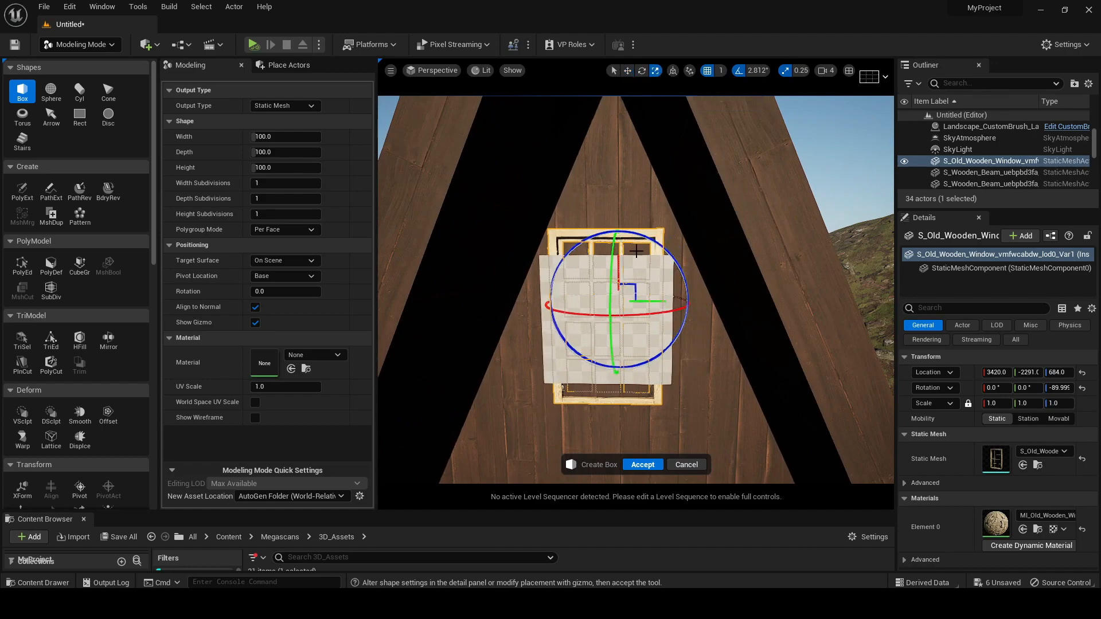
{"action": "left_click", "coordinate": [641, 465]}
Scale the box to 1.75 along X and move it through the front wall, lined up inside the window frame
{"action": "left_click_drag", "start_coordinate": [621, 335], "coordinate": [621, 346]}
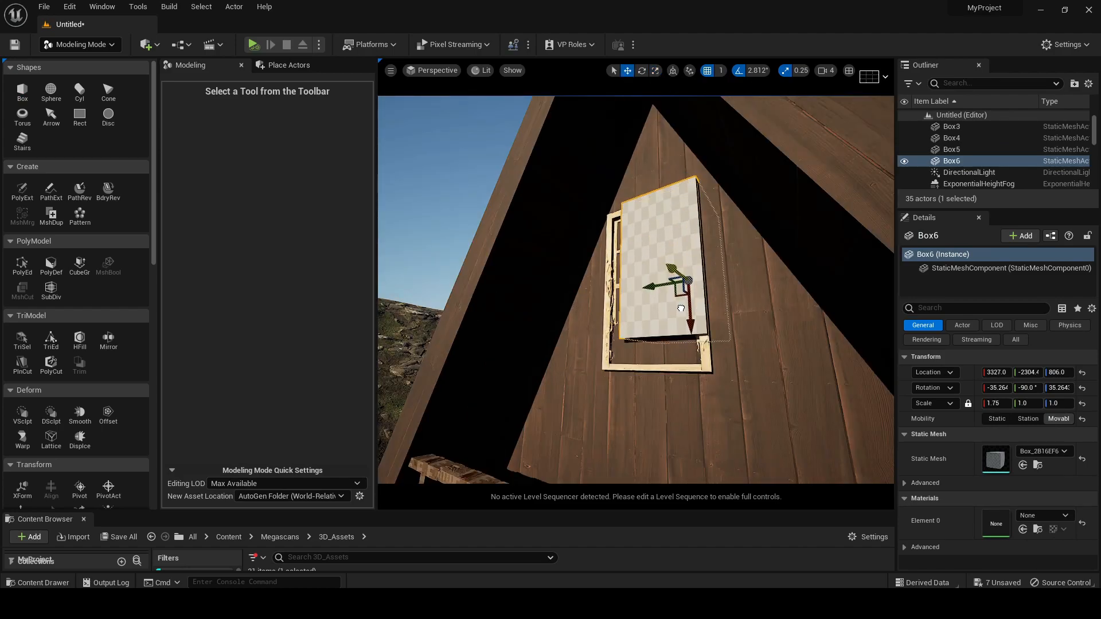
{"action": "left_click_drag", "start_coordinate": [659, 288], "coordinate": [649, 288]}
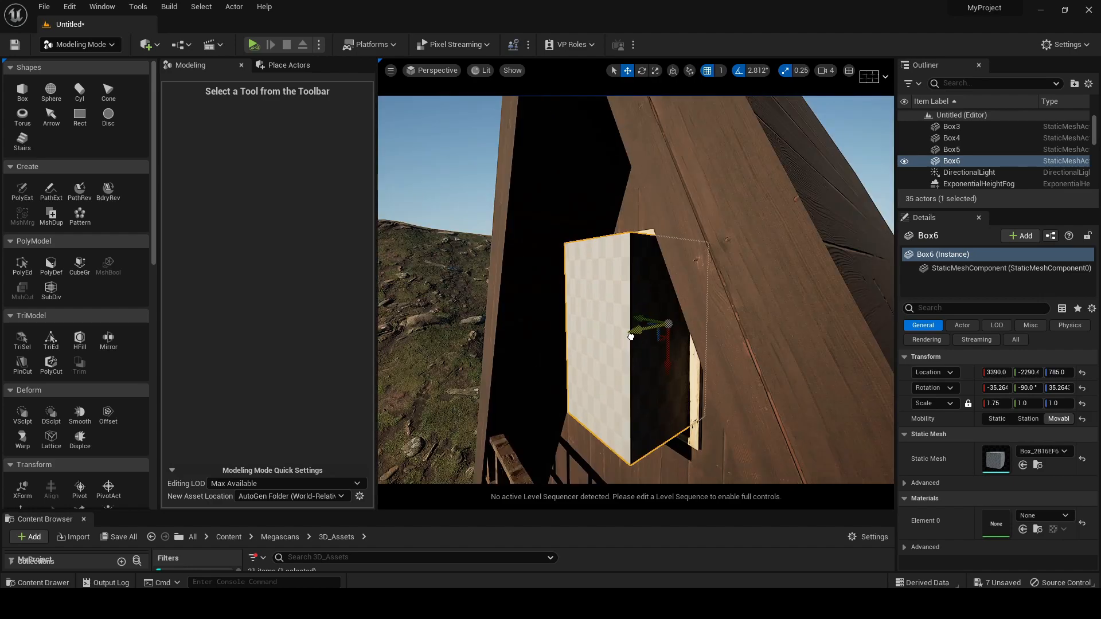
{"action": "right_click_drag", "start_coordinate": [629, 334], "coordinate": [573, 354]}
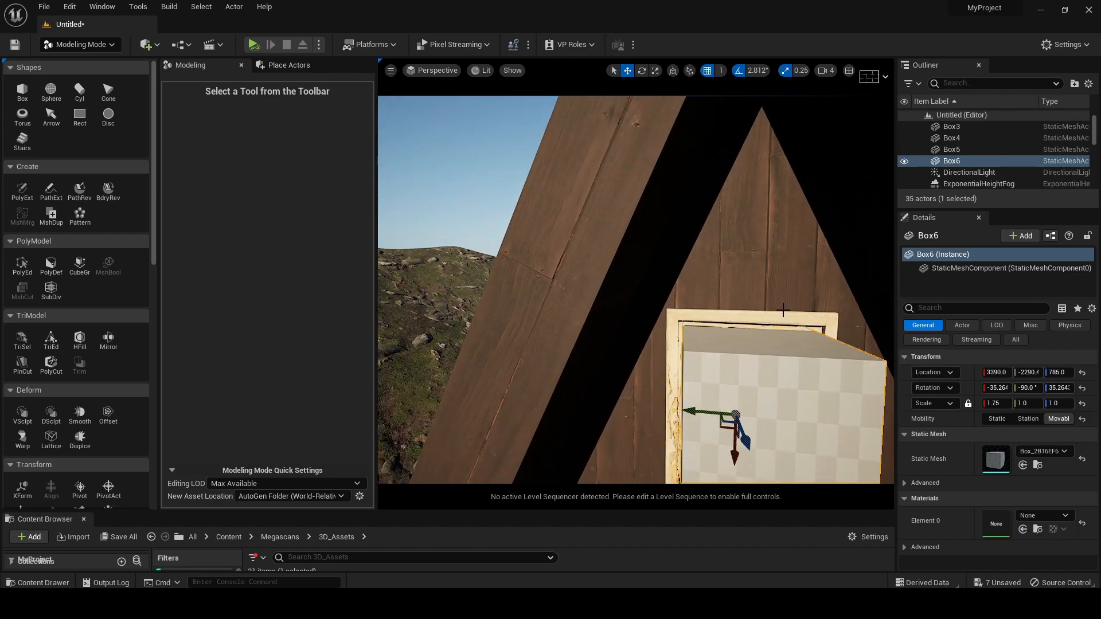
{"action": "right_click_drag", "start_coordinate": [693, 354], "coordinate": [688, 379]}
{"action": "mouse_move", "coordinate": [762, 377]}
{"action": "right_mouse_down"}
{"action": "mouse_move", "coordinate": [688, 376]}
{"action": "mouse_move", "coordinate": [780, 377]}
{"action": "right_mouse_up"}
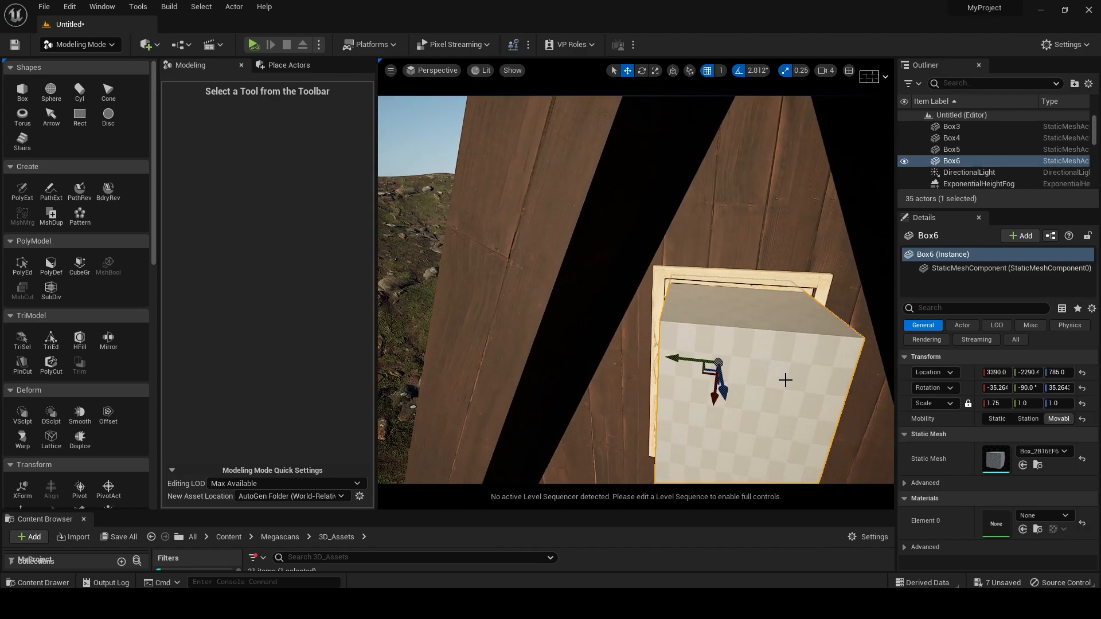
Subtract the box from the cabin's front wall with Mesh Boolean, operation Difference B - A, cutting the upper window opening
{"action": "left_click", "coordinate": [737, 195], "text": "ctrl"}
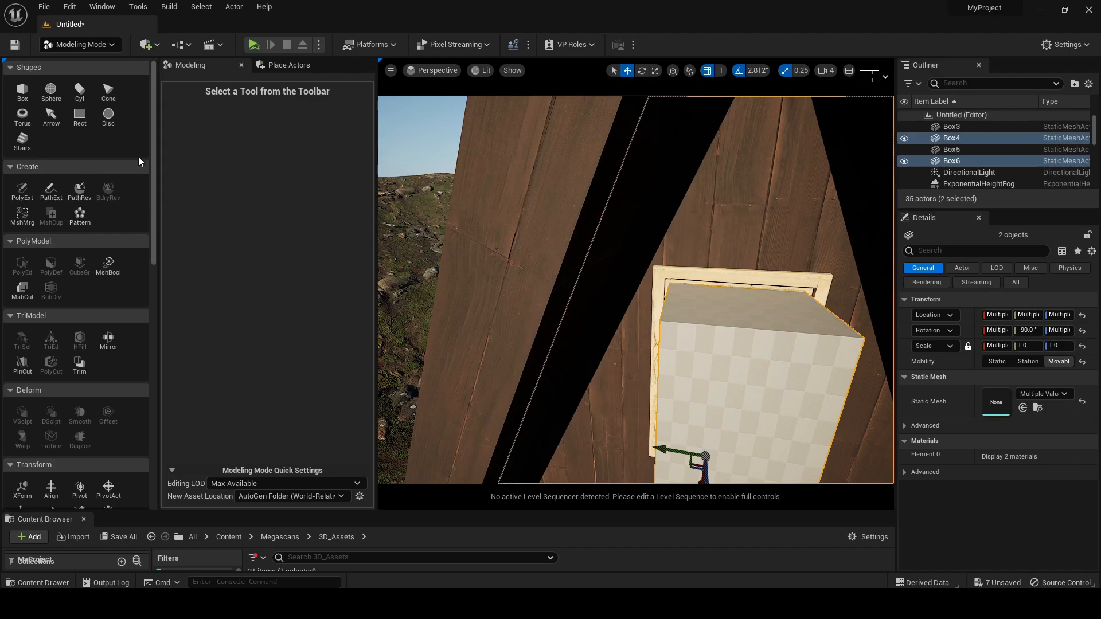
{"action": "left_click", "coordinate": [109, 265]}
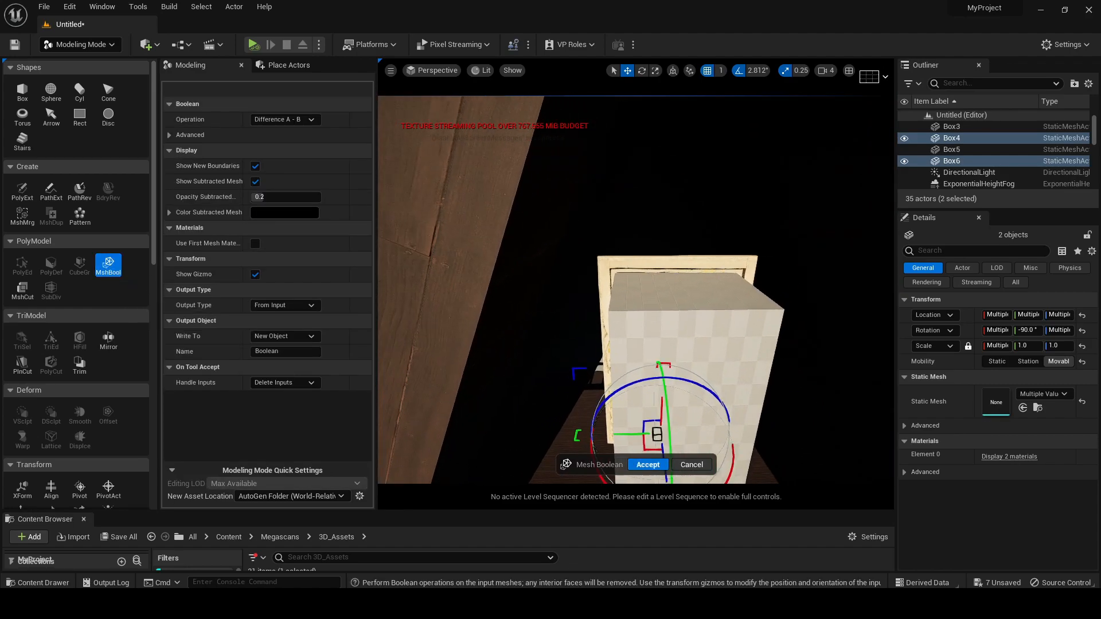
{"action": "scroll", "coordinate": [554, 307], "scroll_direction": "down", "scroll_amount": 5}
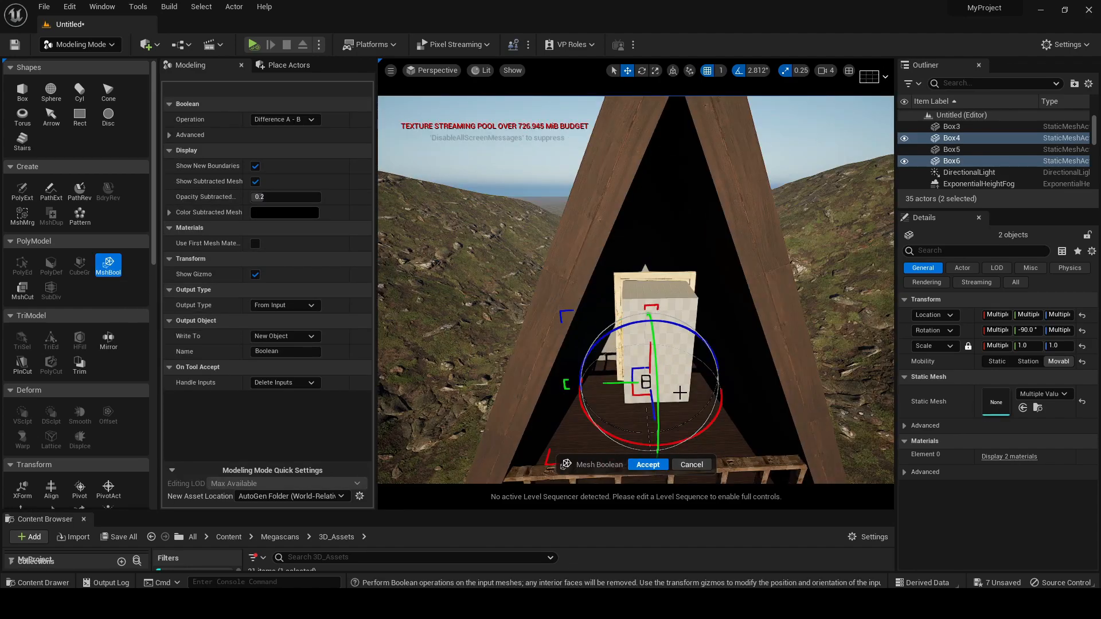
{"action": "right_click_drag", "start_coordinate": [486, 315], "coordinate": [502, 299]}
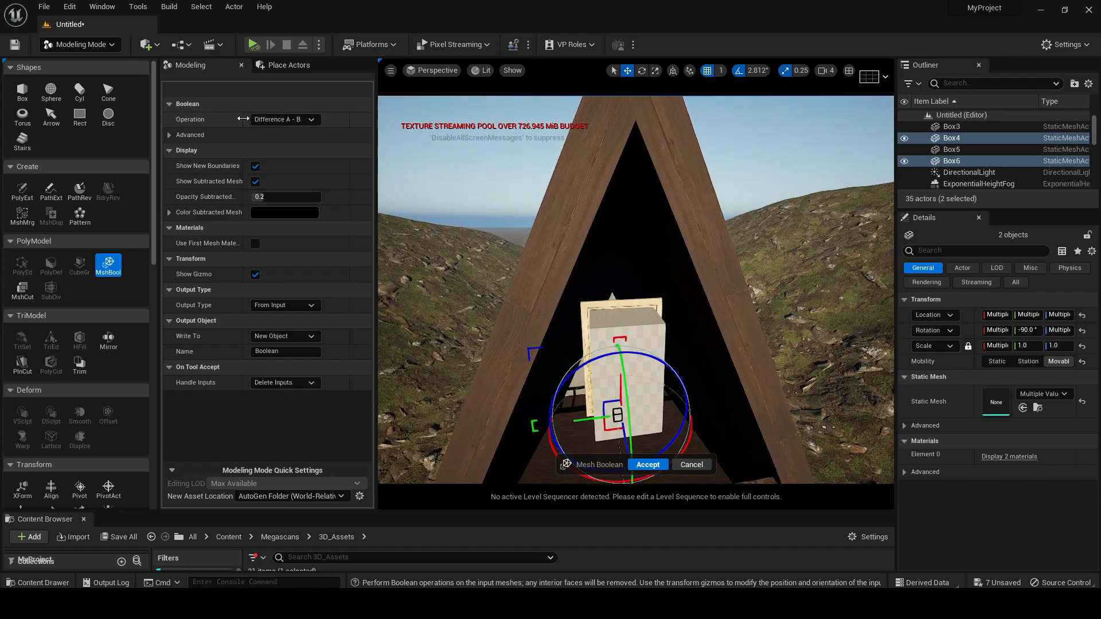
{"action": "left_click", "coordinate": [299, 120]}
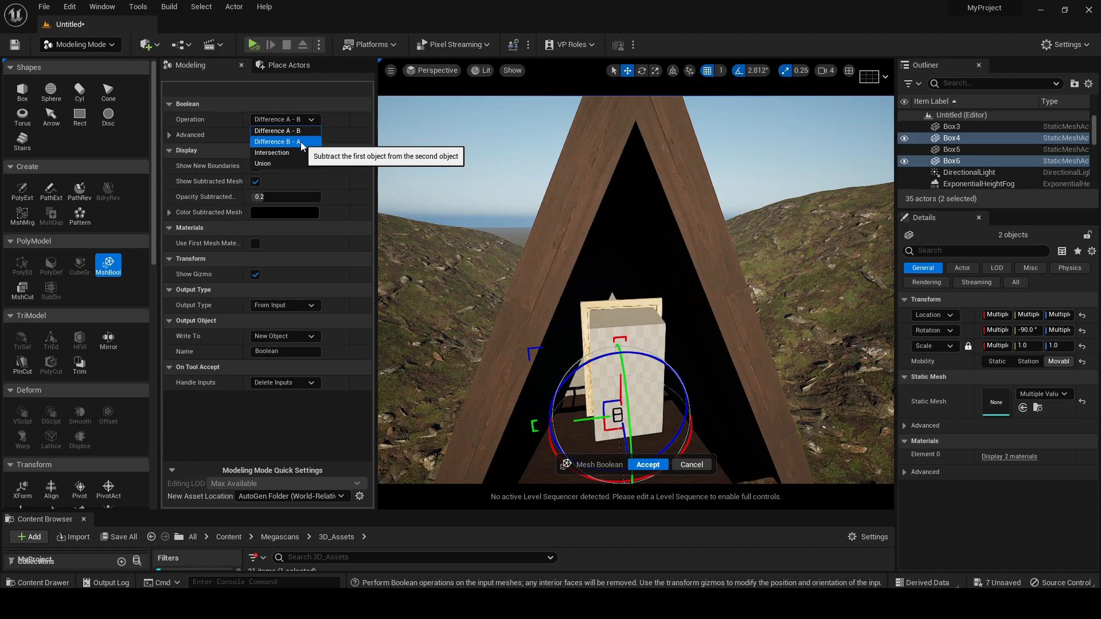
{"action": "left_click", "coordinate": [301, 142]}
{"action": "right_click_drag", "start_coordinate": [544, 322], "coordinate": [453, 289]}
{"action": "right_click_drag", "start_coordinate": [613, 382], "coordinate": [609, 405]}
{"action": "key", "text": "w"}
{"action": "right_click_drag", "start_coordinate": [672, 417], "coordinate": [575, 374]}
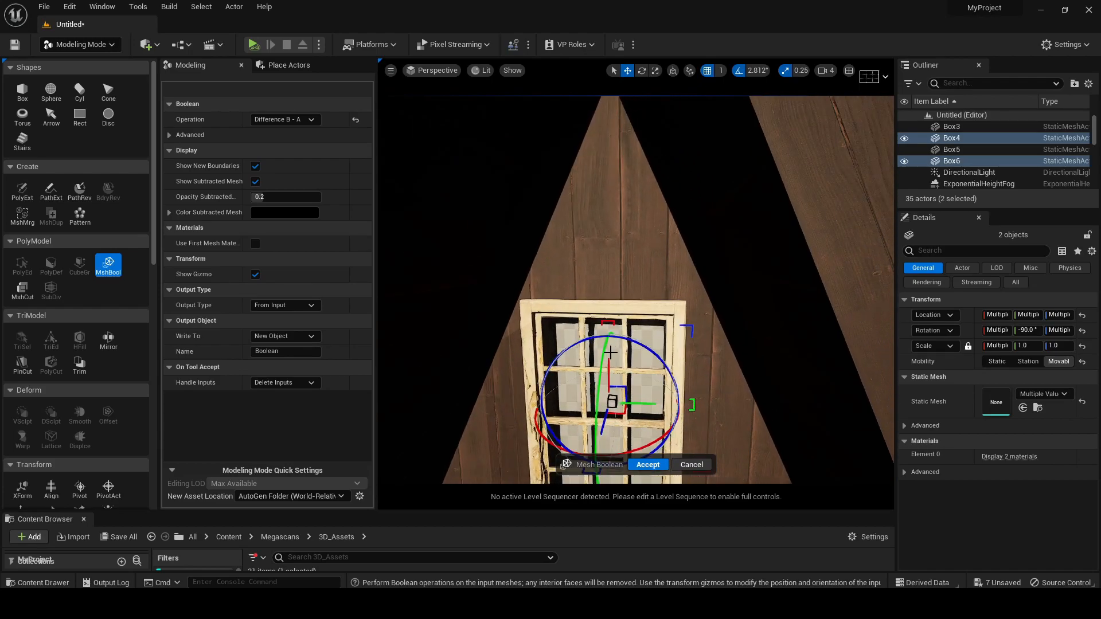
{"action": "right_click_drag", "start_coordinate": [614, 343], "coordinate": [607, 355]}
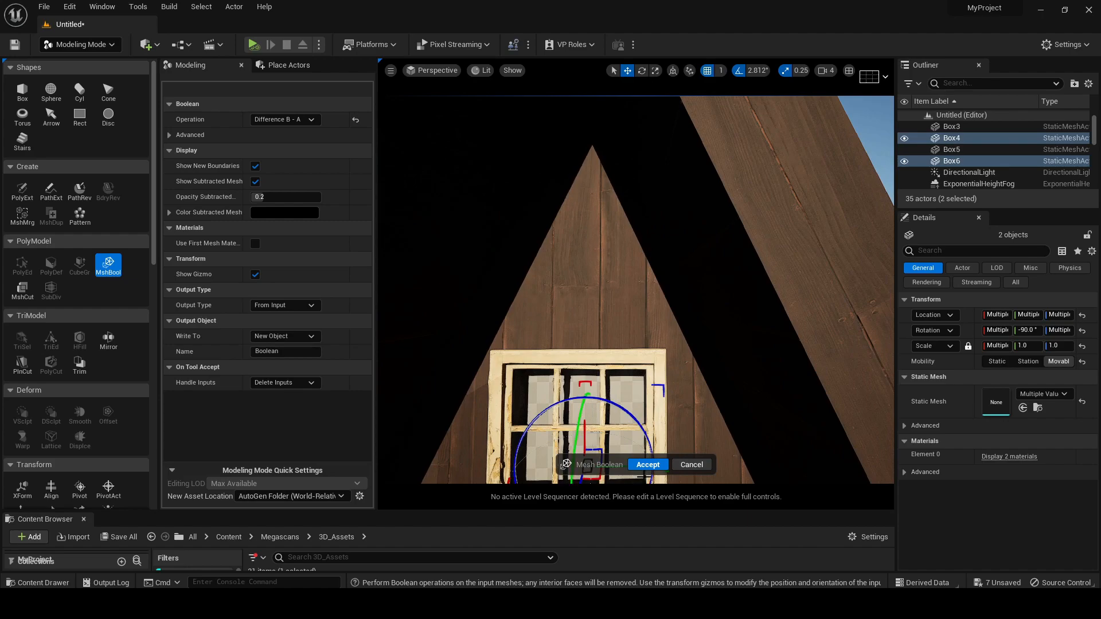
{"action": "left_click", "coordinate": [648, 464]}
{"action": "key", "text": "f"}
{"action": "scroll", "coordinate": [693, 419], "scroll_direction": "down", "scroll_amount": 6}
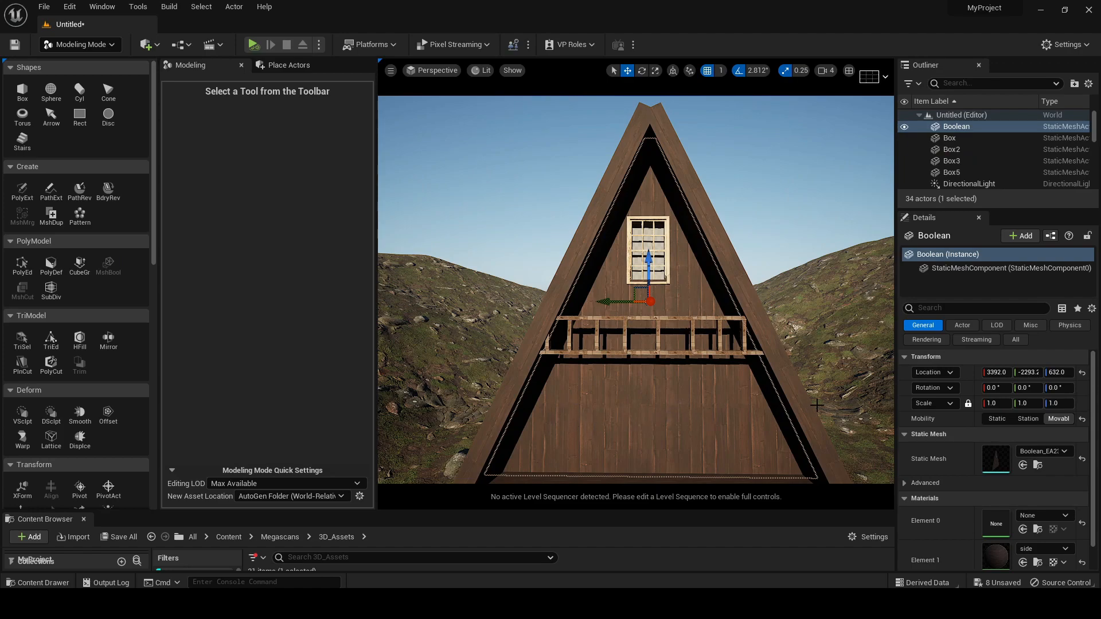
Duplicate the upper window twice onto the lower front wall, placing one copy near each side at a height of 183
{"action": "key", "text": "ctrl+z"}
{"action": "right_click_drag", "start_coordinate": [656, 372], "coordinate": [648, 412]}
{"action": "left_click_drag", "start_coordinate": [617, 512], "coordinate": [630, 533]}
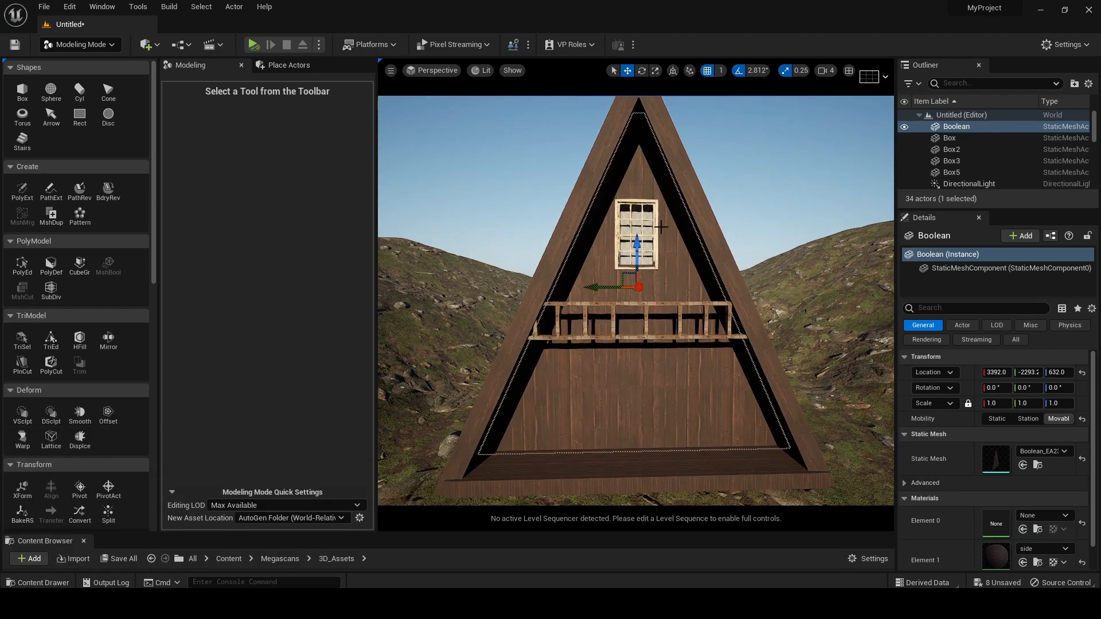
{"action": "left_click", "coordinate": [638, 200]}
{"action": "left_click_drag", "start_coordinate": [637, 216], "coordinate": [639, 381], "text": "alt"}
{"action": "left_click_drag", "start_coordinate": [688, 431], "coordinate": [595, 436]}
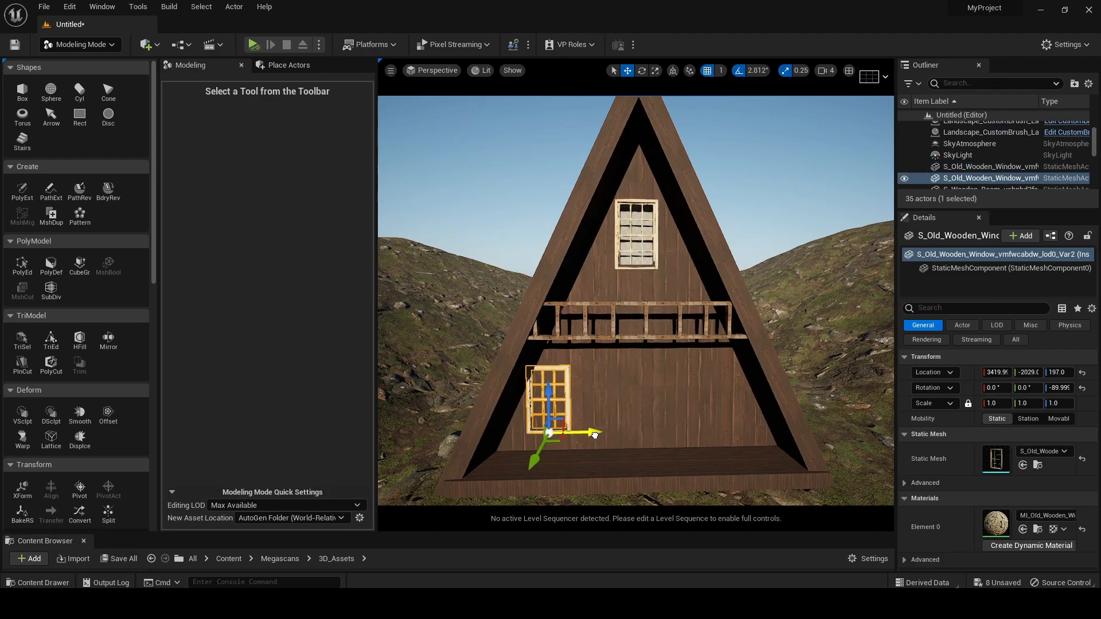
{"action": "left_click_drag", "start_coordinate": [549, 390], "coordinate": [547, 394]}
{"action": "left_click_drag", "start_coordinate": [584, 436], "coordinate": [757, 439], "text": "alt"}
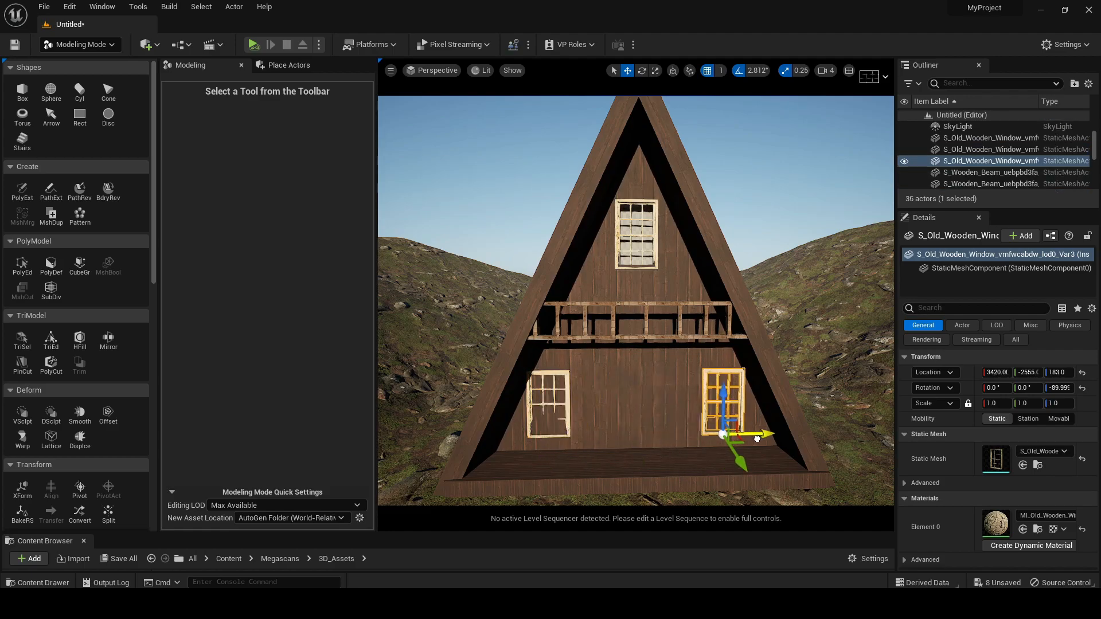
Create a box with width, depth and height of 100 over the lower left window
{"action": "right_click_drag", "start_coordinate": [633, 425], "coordinate": [628, 430]}
{"action": "key", "text": "w"}
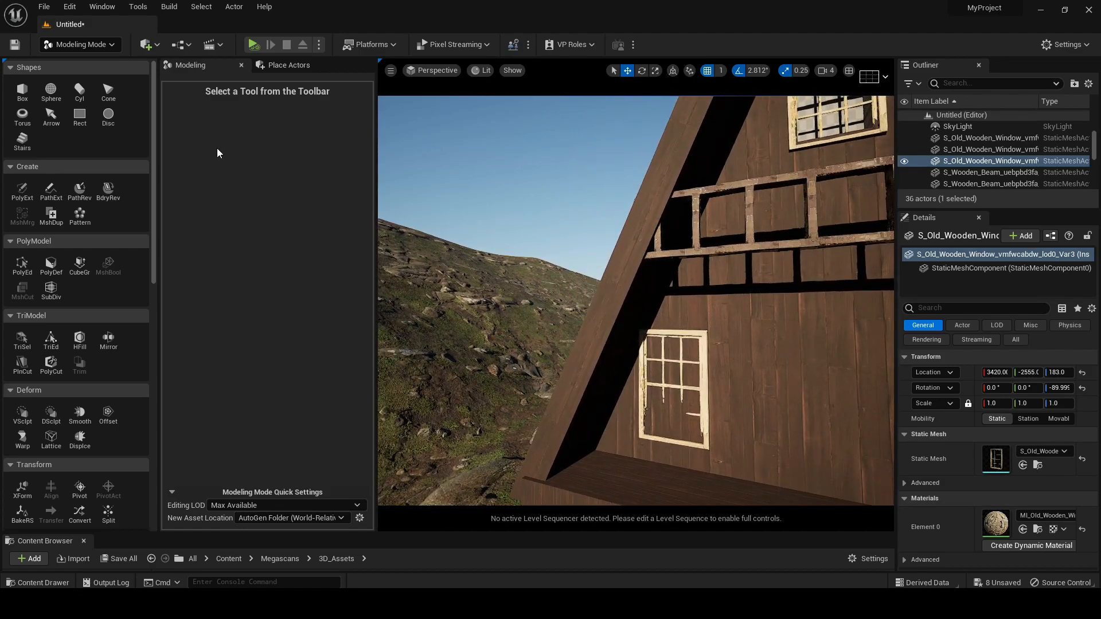
{"action": "left_click", "coordinate": [22, 91]}
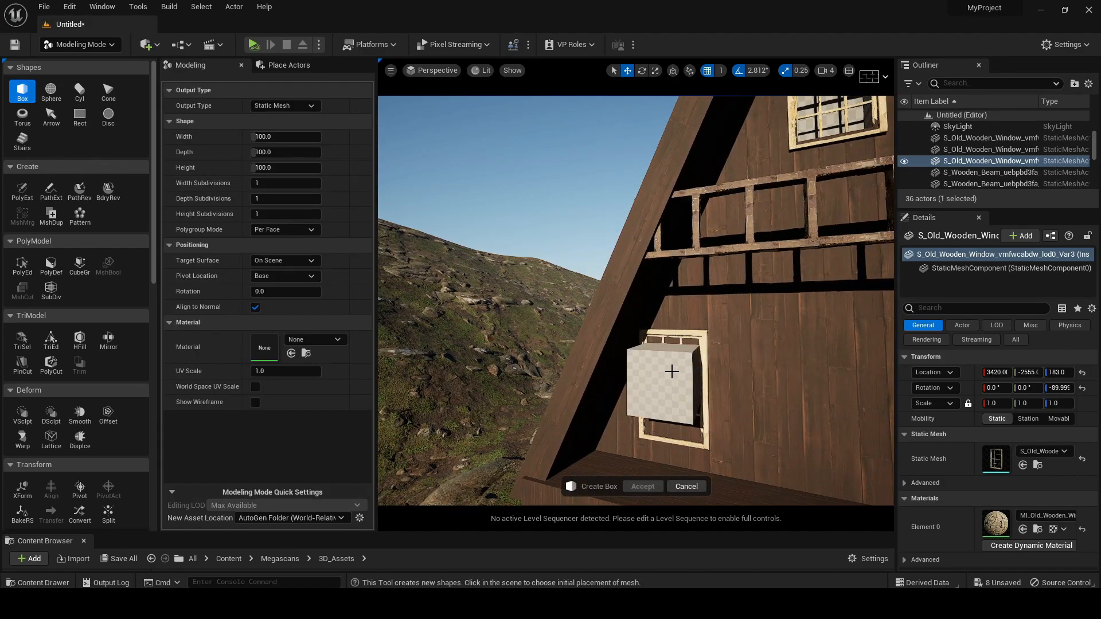
{"action": "left_click", "coordinate": [672, 371]}
{"action": "left_click_drag", "start_coordinate": [661, 380], "coordinate": [678, 374]}
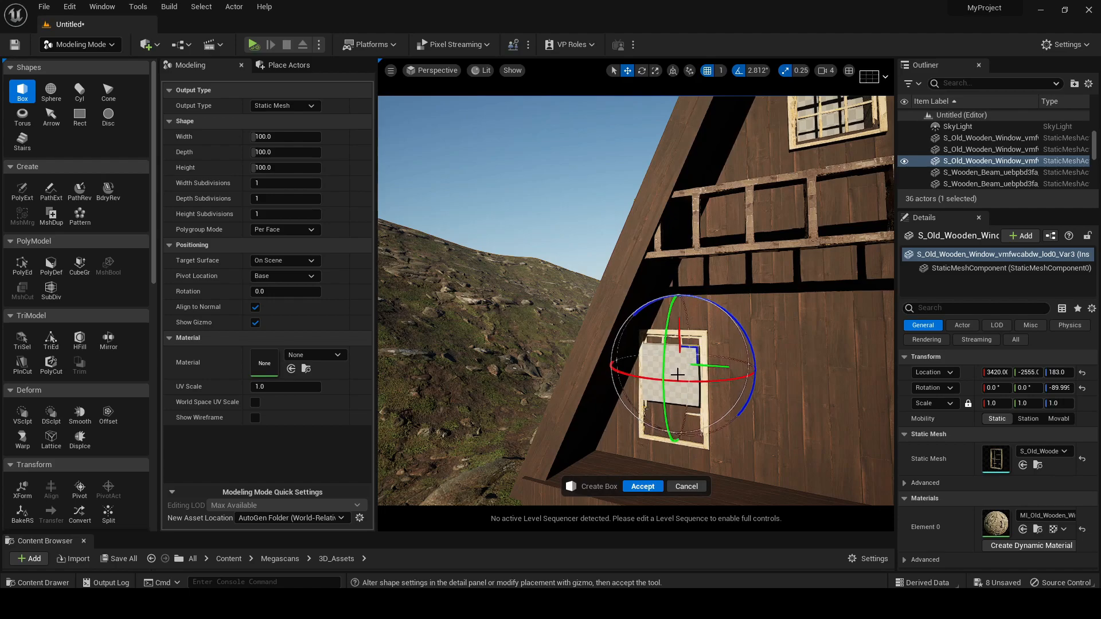
{"action": "left_click", "coordinate": [644, 486]}
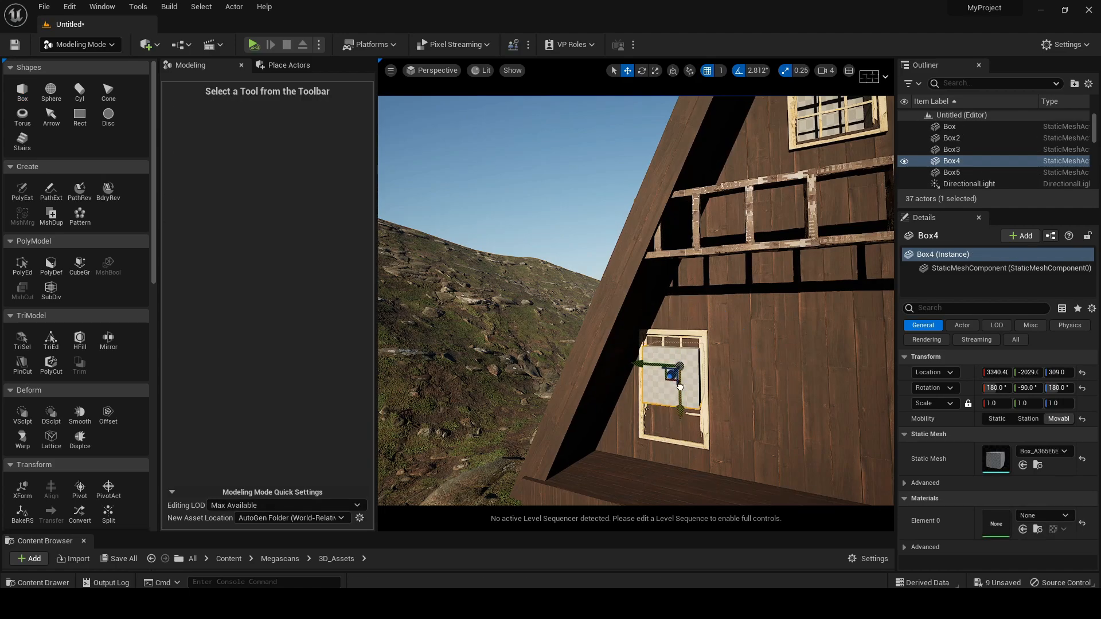
Scale the box to 1.75 along X and align it vertically inside the lower left window frame
{"action": "left_click_drag", "start_coordinate": [676, 406], "coordinate": [675, 401]}
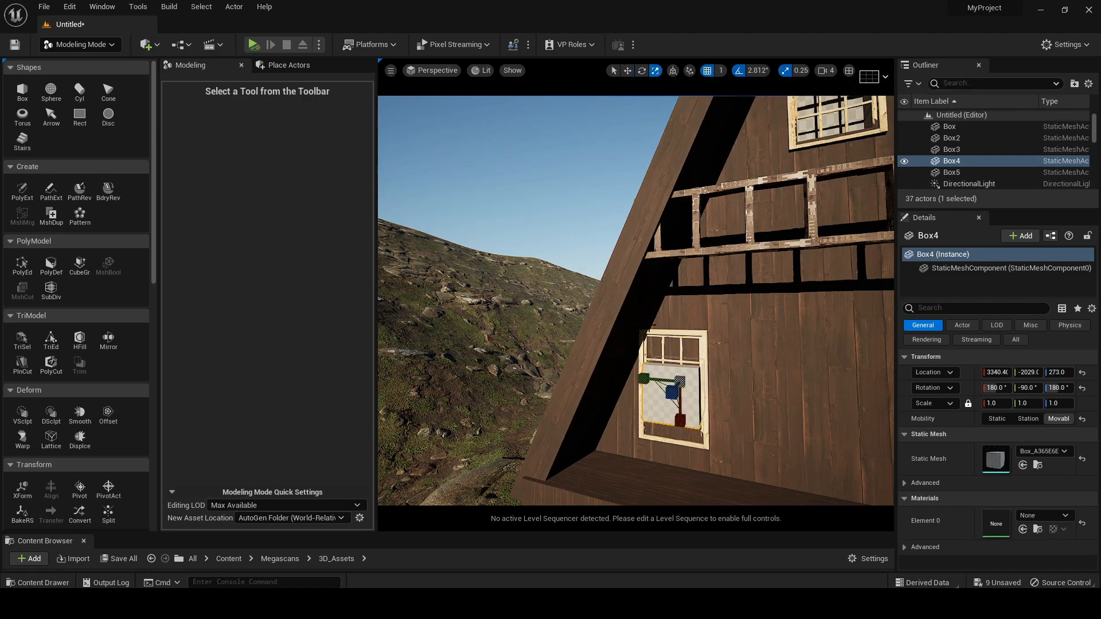
{"action": "right_click_drag", "start_coordinate": [635, 300], "coordinate": [694, 296]}
{"action": "right_click_drag", "start_coordinate": [681, 398], "coordinate": [711, 398]}
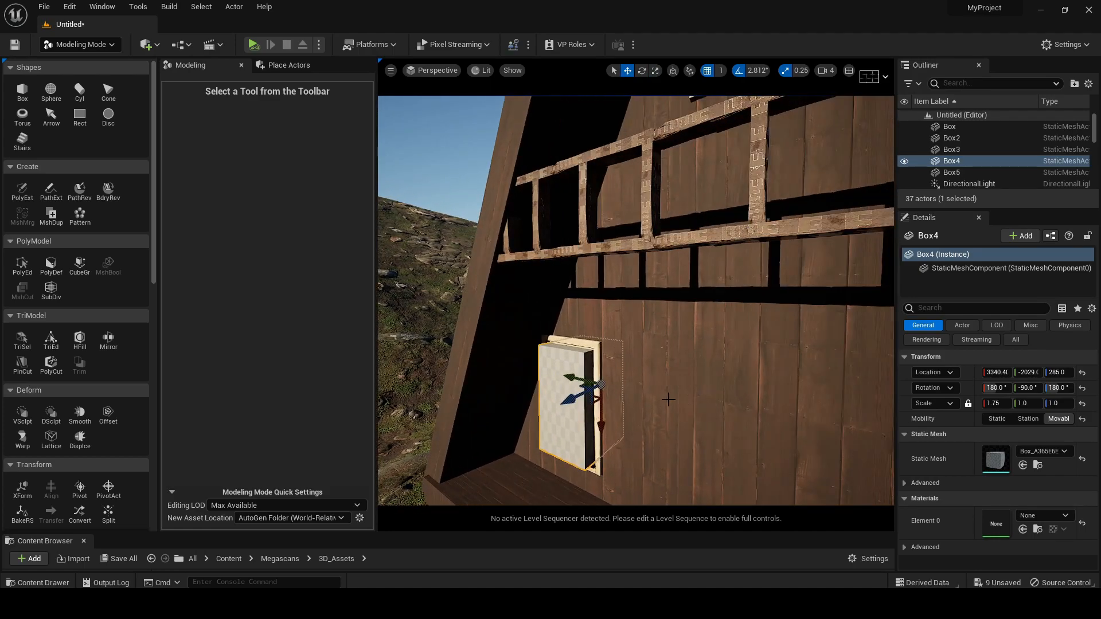
Cut the lower left window opening by subtracting the box from the front wall with Mesh Boolean, Difference B - A
{"action": "left_click", "coordinate": [667, 383], "text": "ctrl"}
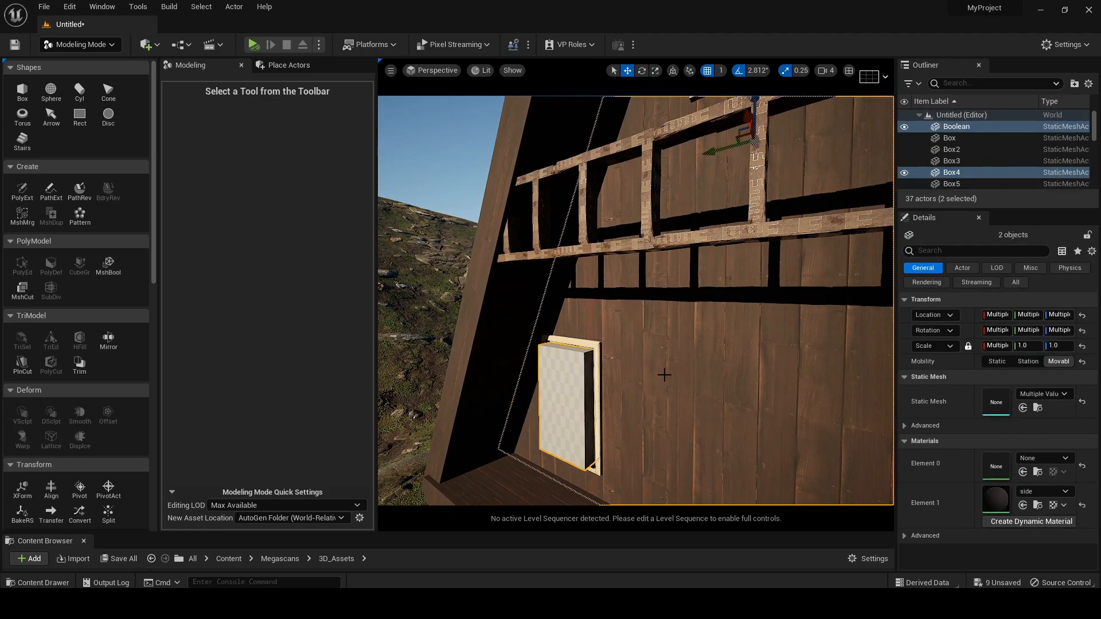
{"action": "left_click", "coordinate": [108, 264]}
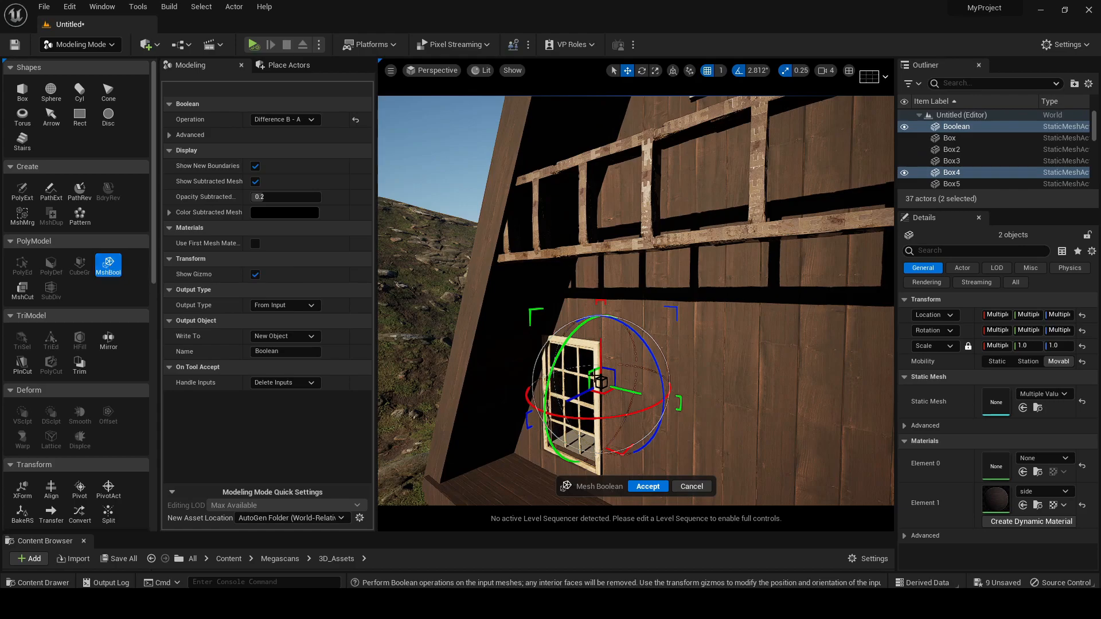
{"action": "scroll", "coordinate": [645, 378], "scroll_direction": "up", "scroll_amount": 3}
{"action": "right_click_drag", "start_coordinate": [644, 379], "coordinate": [610, 378]}
{"action": "right_click_drag", "start_coordinate": [685, 403], "coordinate": [725, 403]}
{"action": "left_click", "coordinate": [648, 486]}
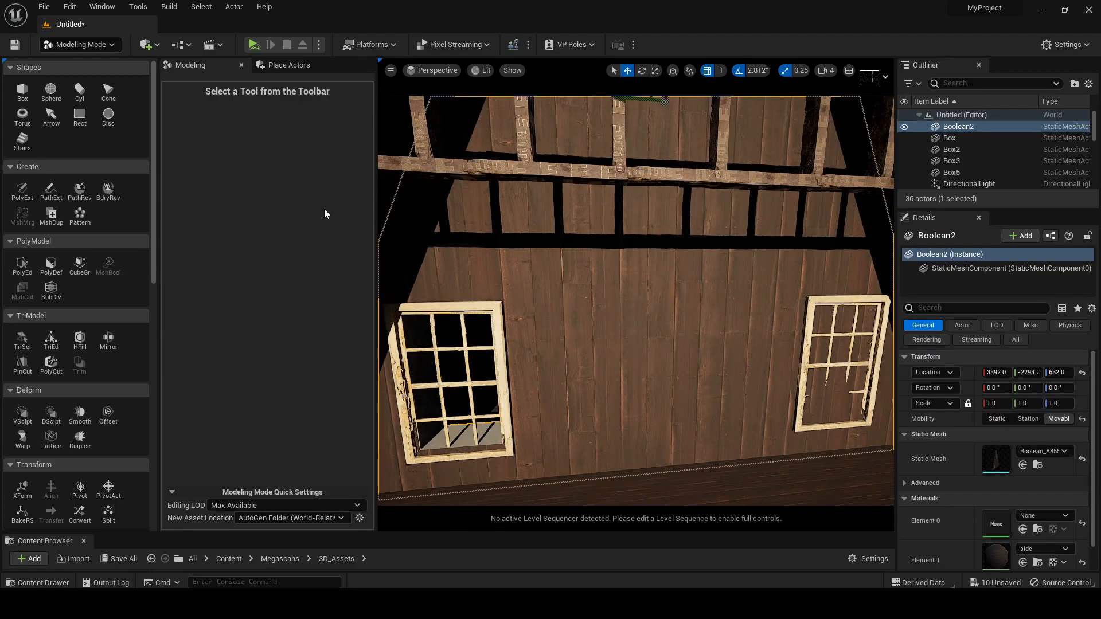
Create a box with width, depth and height of 100 over the lower right window
{"action": "left_click", "coordinate": [22, 91]}
{"action": "left_click", "coordinate": [837, 336]}
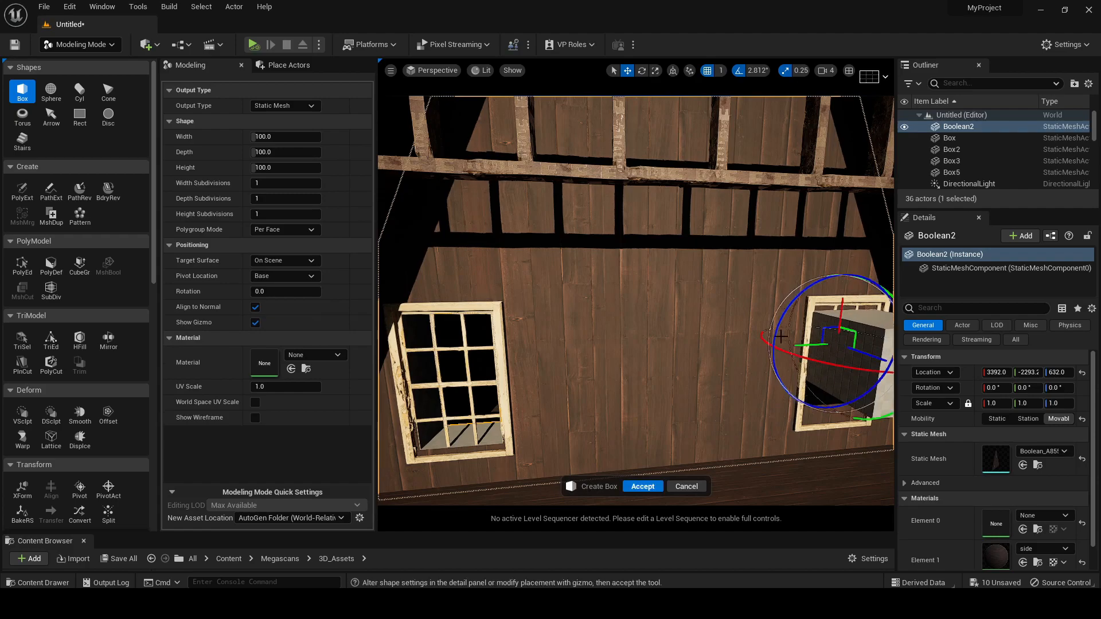
{"action": "right_click_drag", "start_coordinate": [781, 333], "coordinate": [840, 332]}
{"action": "left_click", "coordinate": [643, 487]}
{"action": "right_click_drag", "start_coordinate": [643, 487], "coordinate": [671, 486]}
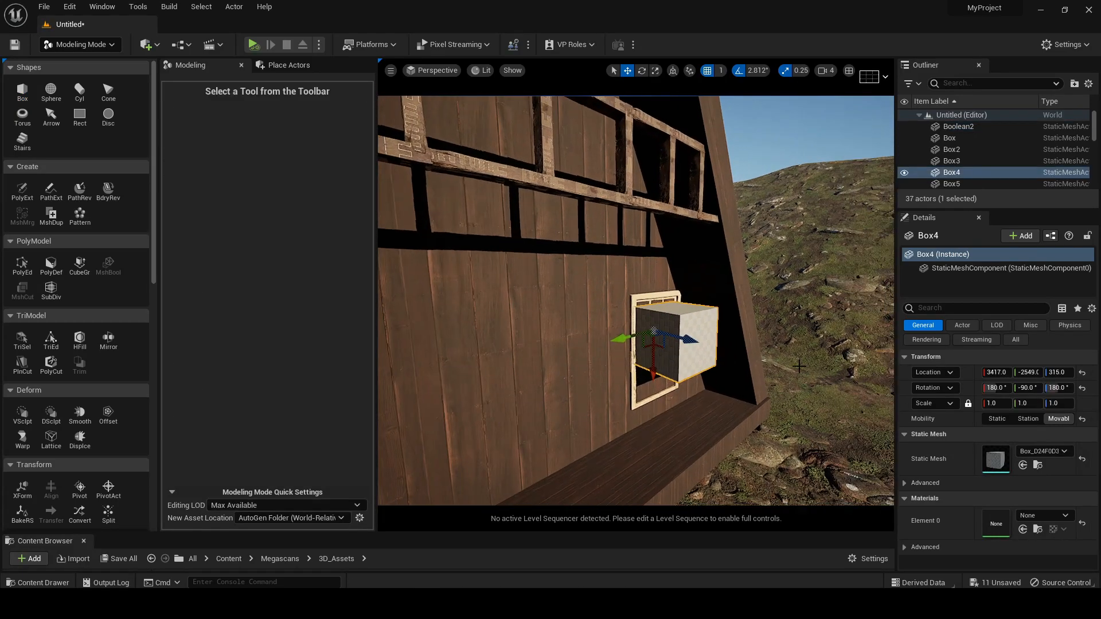
Push the box through the wall, scale it to 1.75 along X and line it up inside the lower right window frame
{"action": "left_click_drag", "start_coordinate": [685, 342], "coordinate": [659, 335]}
{"action": "right_click_drag", "start_coordinate": [659, 335], "coordinate": [531, 338]}
{"action": "key", "text": "d"}
{"action": "left_click_drag", "start_coordinate": [574, 345], "coordinate": [577, 401]}
{"action": "left_click", "coordinate": [653, 72]}
{"action": "key", "text": "w"}
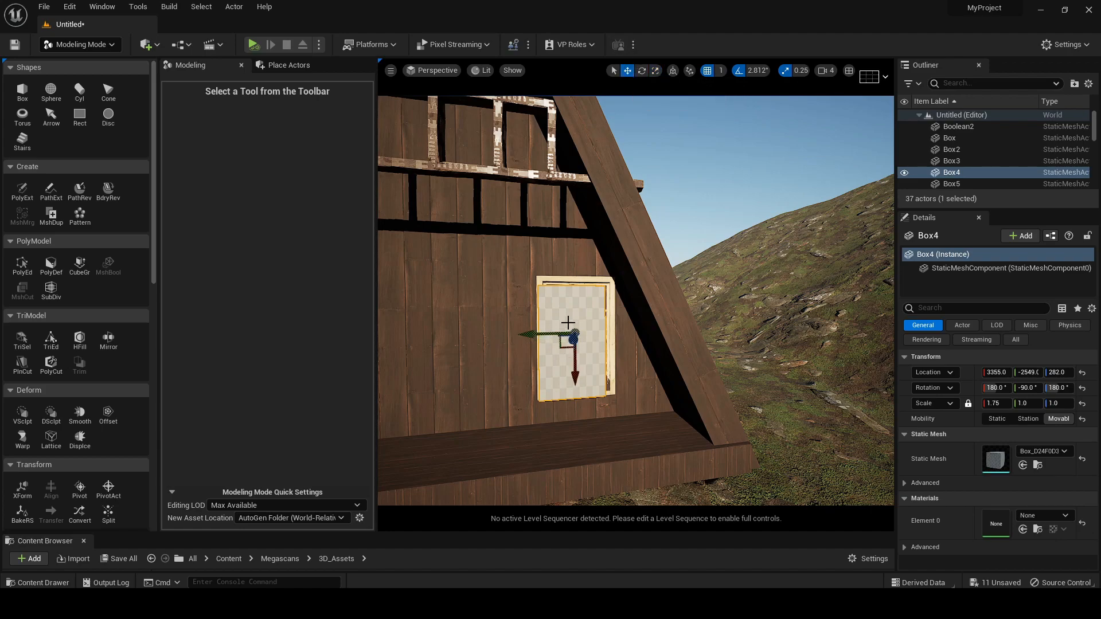
{"action": "right_click_drag", "start_coordinate": [554, 328], "coordinate": [562, 328]}
{"action": "left_click_drag", "start_coordinate": [538, 335], "coordinate": [546, 334]}
{"action": "left_click_drag", "start_coordinate": [570, 373], "coordinate": [569, 371]}
{"action": "mouse_move", "coordinate": [645, 364]}
{"action": "right_mouse_down"}
{"action": "mouse_move", "coordinate": [622, 361]}
{"action": "mouse_move", "coordinate": [646, 364]}
{"action": "right_mouse_up"}
Cut the lower right window opening by subtracting the box from the front wall with Mesh Boolean, Difference B - A
{"action": "left_click", "coordinate": [526, 310], "text": "ctrl"}
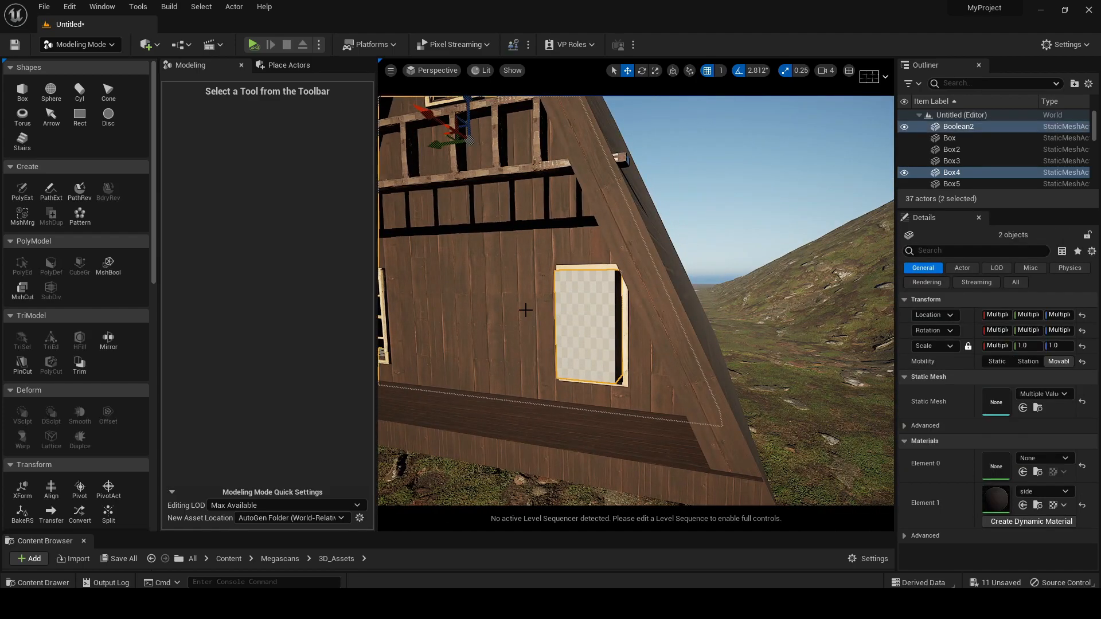
{"action": "left_click", "coordinate": [108, 264]}
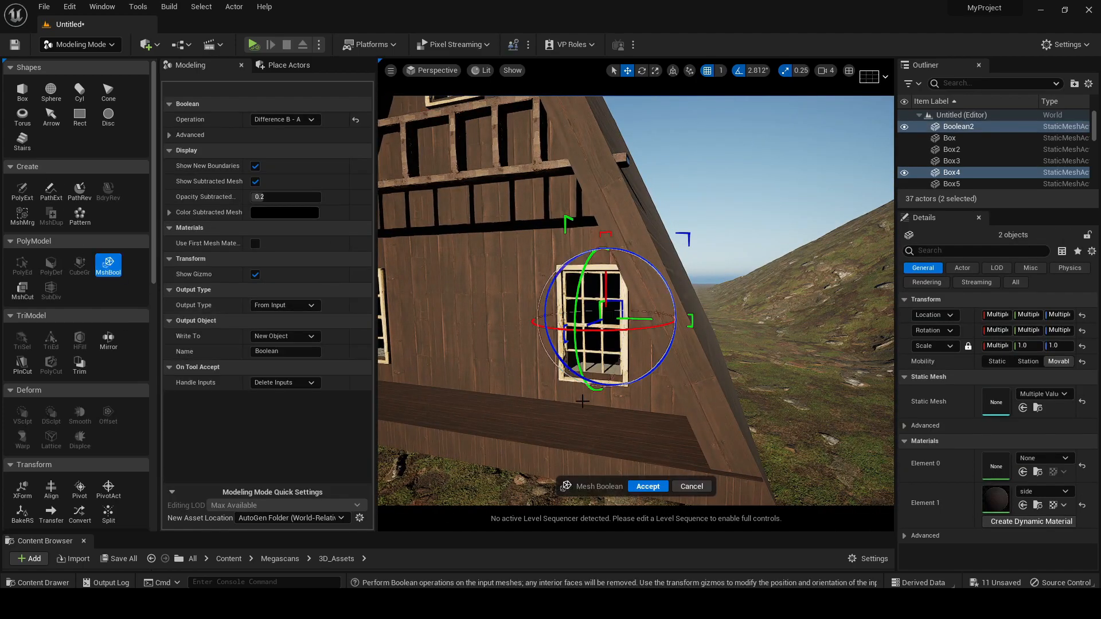
{"action": "left_click", "coordinate": [647, 486]}
{"action": "right_click_drag", "start_coordinate": [648, 486], "coordinate": [693, 482]}
{"action": "mouse_move", "coordinate": [785, 220]}
{"action": "right_mouse_down"}
{"action": "mouse_move", "coordinate": [774, 223]}
{"action": "mouse_move", "coordinate": [785, 220]}
{"action": "right_mouse_up"}
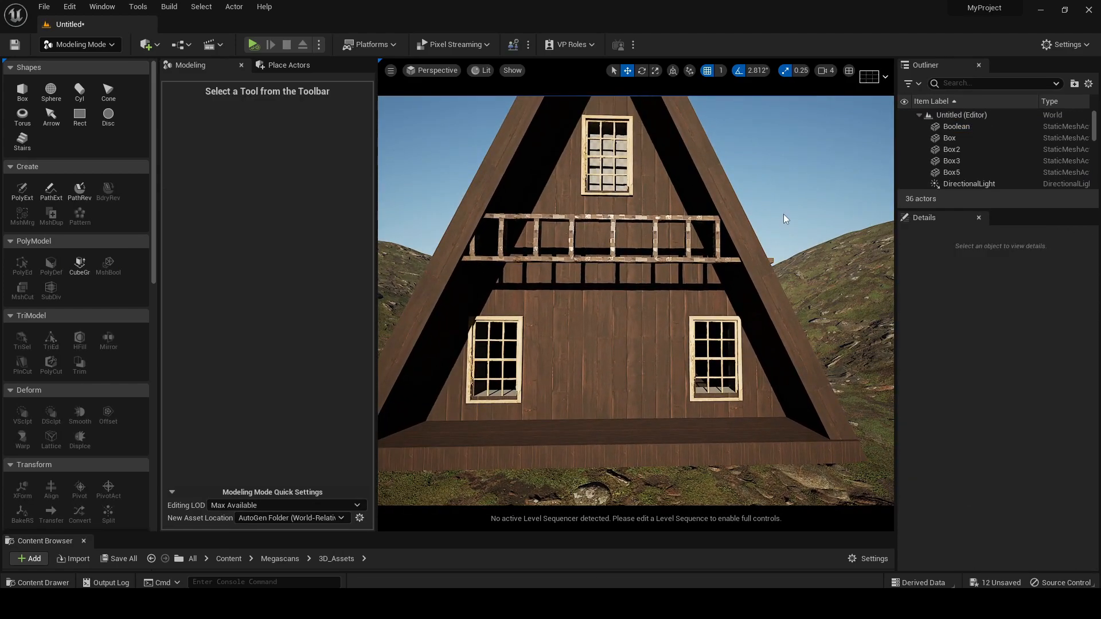
Switch to Selection mode and place a Planar Reflection actor by the cabin's lower left window
{"action": "left_click", "coordinate": [88, 44]}
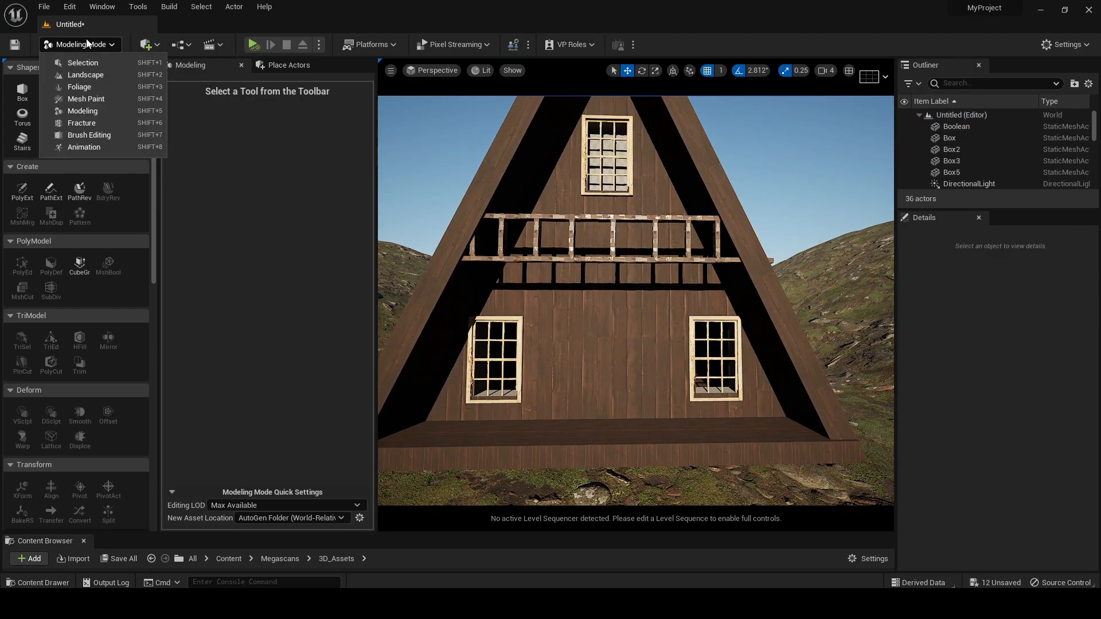
{"action": "left_click", "coordinate": [96, 65]}
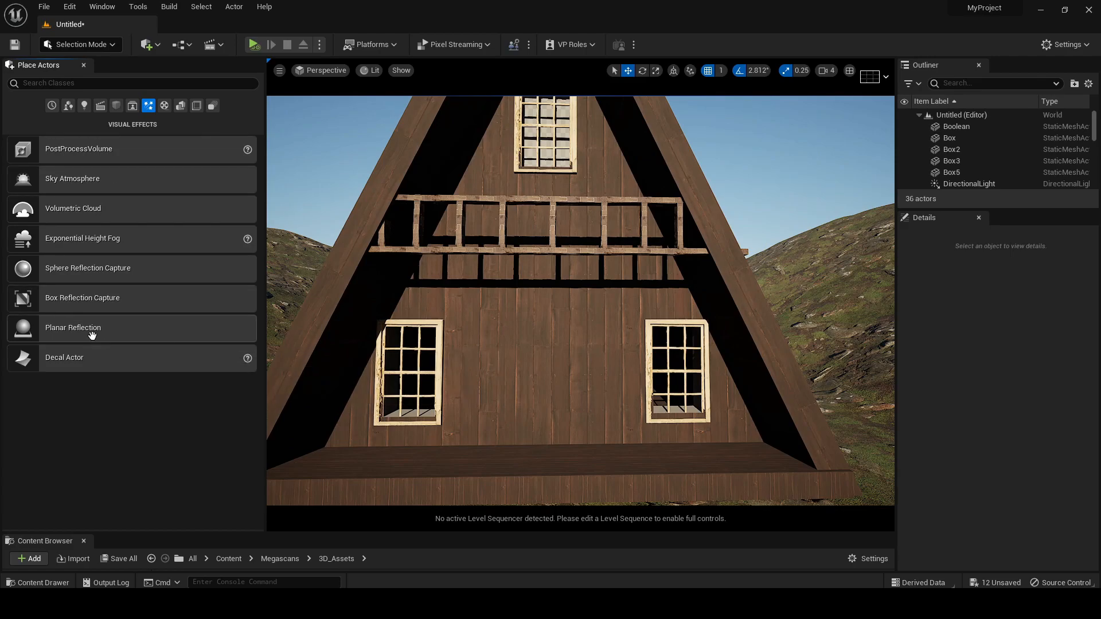
{"action": "left_click_drag", "start_coordinate": [82, 329], "coordinate": [422, 351]}
{"action": "scroll", "coordinate": [422, 351], "scroll_direction": "down", "scroll_amount": 5}
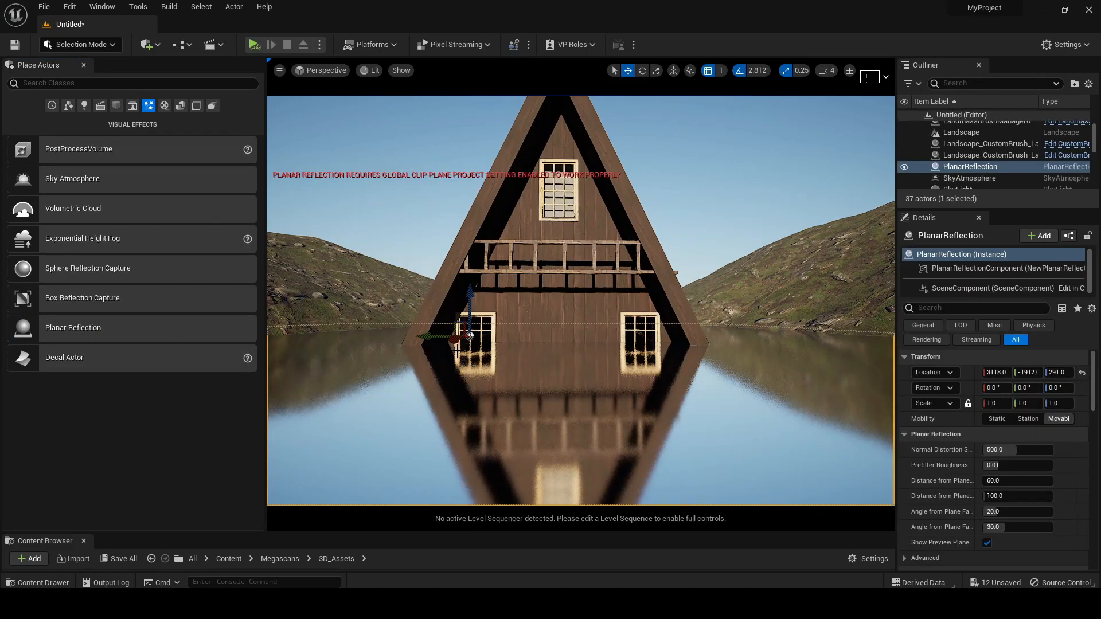
Set the planar reflection's scale to 0.1 on all axes
{"action": "left_click", "coordinate": [1007, 403]}
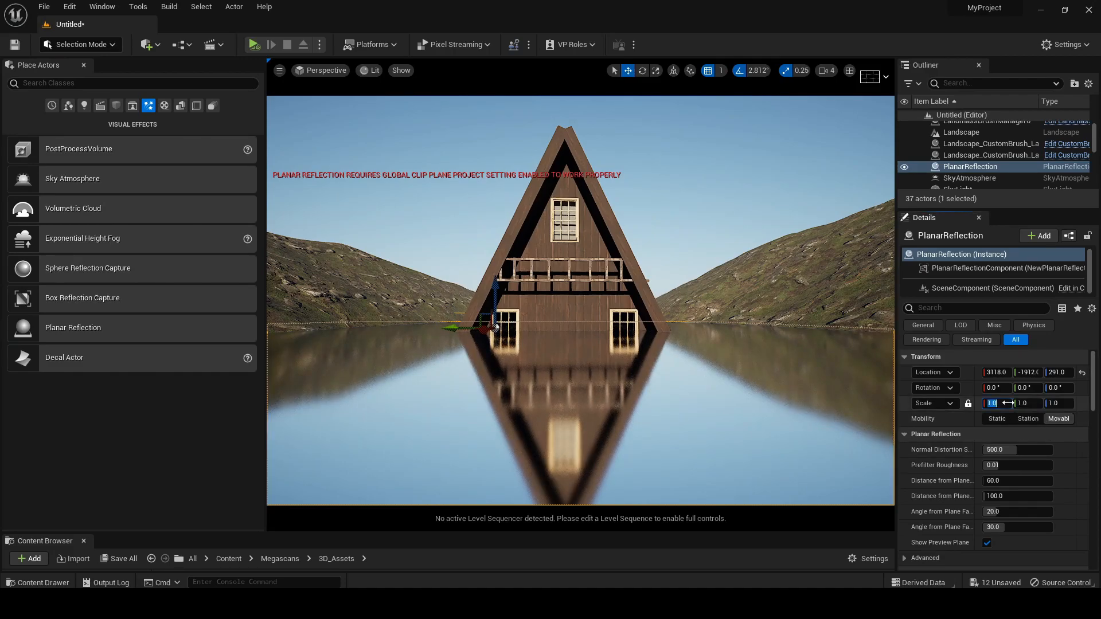
{"action": "type", "text": "0.1"}
{"action": "key", "text": "Return"}
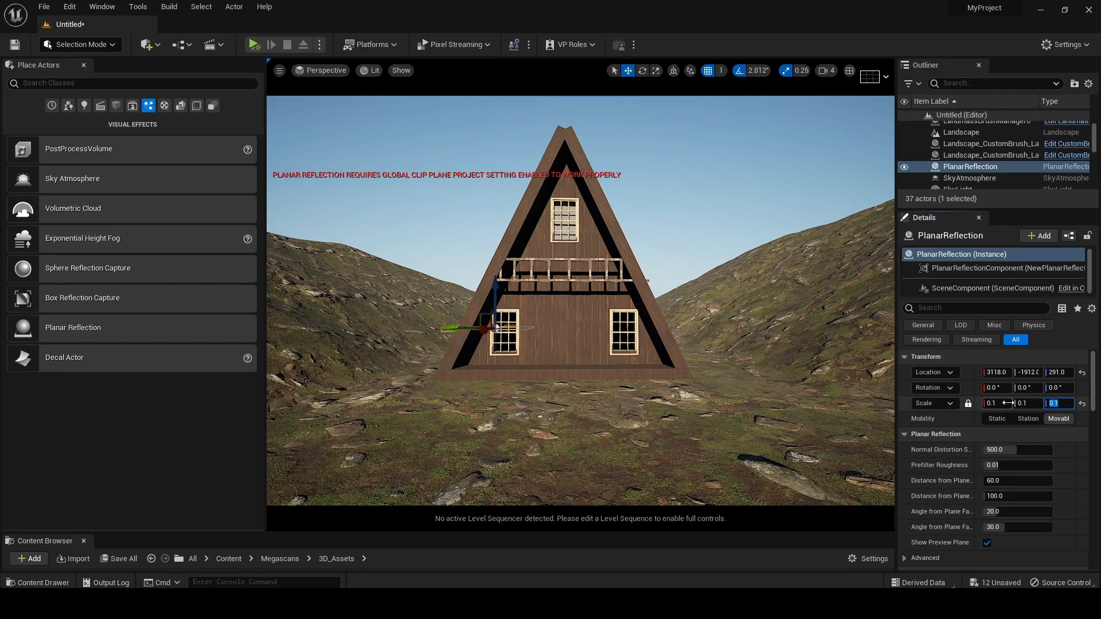
Rotate the planar reflection to -90° about Y and move it to X 3409, upright behind the lower left window
{"action": "scroll", "coordinate": [508, 279], "scroll_direction": "up", "scroll_amount": 3}
{"action": "mouse_move", "coordinate": [502, 279]}
{"action": "left_mouse_down"}
{"action": "mouse_move", "coordinate": [470, 305]}
{"action": "mouse_move", "coordinate": [477, 288]}
{"action": "mouse_move", "coordinate": [501, 289]}
{"action": "left_mouse_up"}
{"action": "right_click_drag", "start_coordinate": [500, 288], "coordinate": [507, 303]}
{"action": "key", "text": "e"}
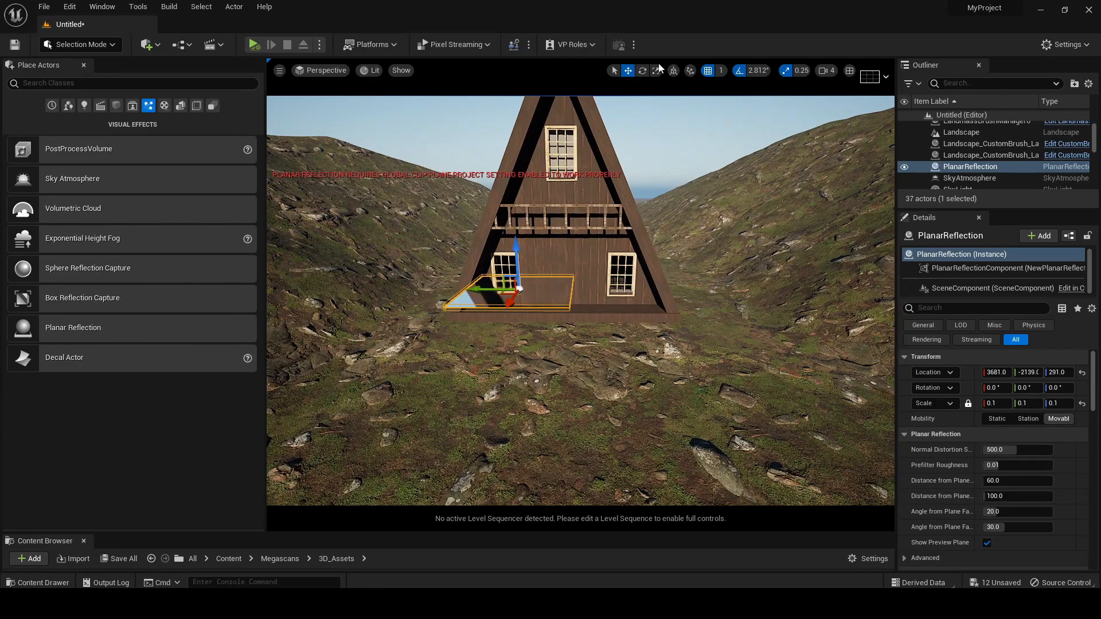
{"action": "left_click", "coordinate": [642, 70]}
{"action": "left_click_drag", "start_coordinate": [501, 268], "coordinate": [534, 282]}
{"action": "left_click", "coordinate": [627, 70]}
{"action": "right_click_drag", "start_coordinate": [602, 285], "coordinate": [573, 275]}
{"action": "key", "text": "w"}
{"action": "mouse_move", "coordinate": [655, 299]}
{"action": "right_mouse_down"}
{"action": "mouse_move", "coordinate": [596, 290]}
{"action": "mouse_move", "coordinate": [643, 294]}
{"action": "right_mouse_up"}
Set the planar reflection's scale to 0.05 on all axes
{"action": "key", "text": "d"}
{"action": "key", "text": "a"}
{"action": "key", "text": "s"}
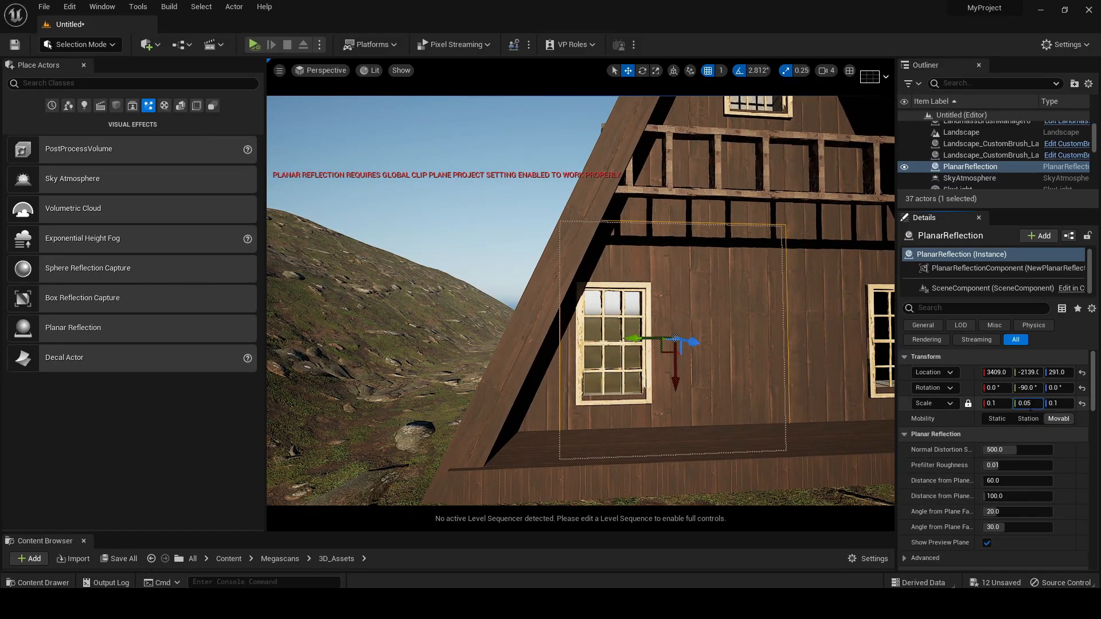
{"action": "key", "text": "Return"}
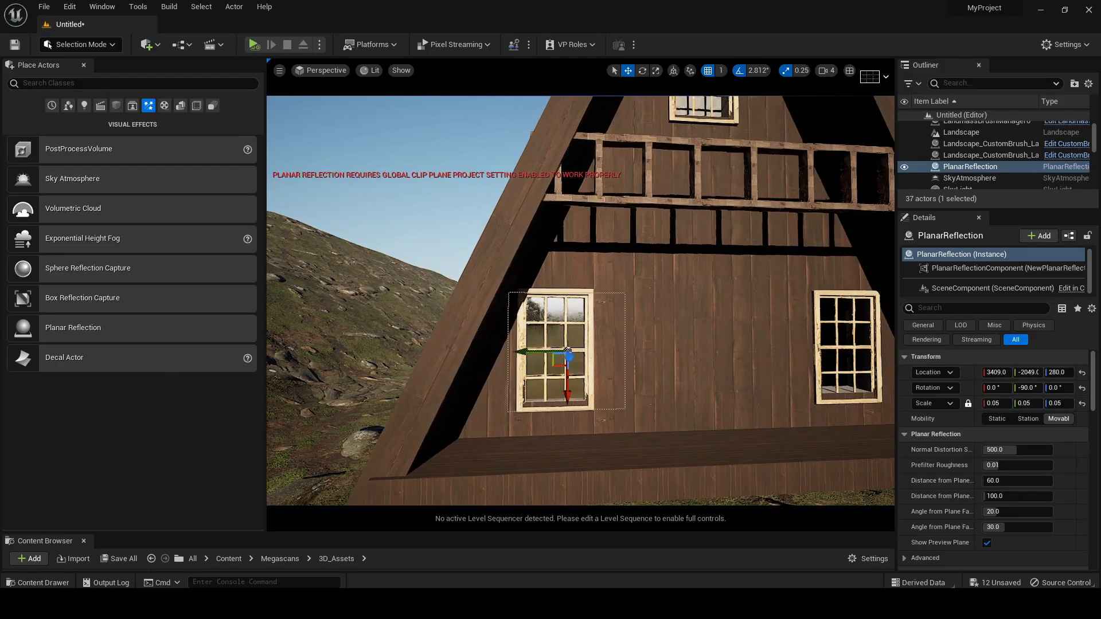
Center the planar reflection on the lower left window at Y -2049, Z 280, and duplicate it onto the lower right window
{"action": "key", "text": "d"}
{"action": "right_click_drag", "start_coordinate": [785, 412], "coordinate": [832, 412]}
{"action": "key", "text": "s"}
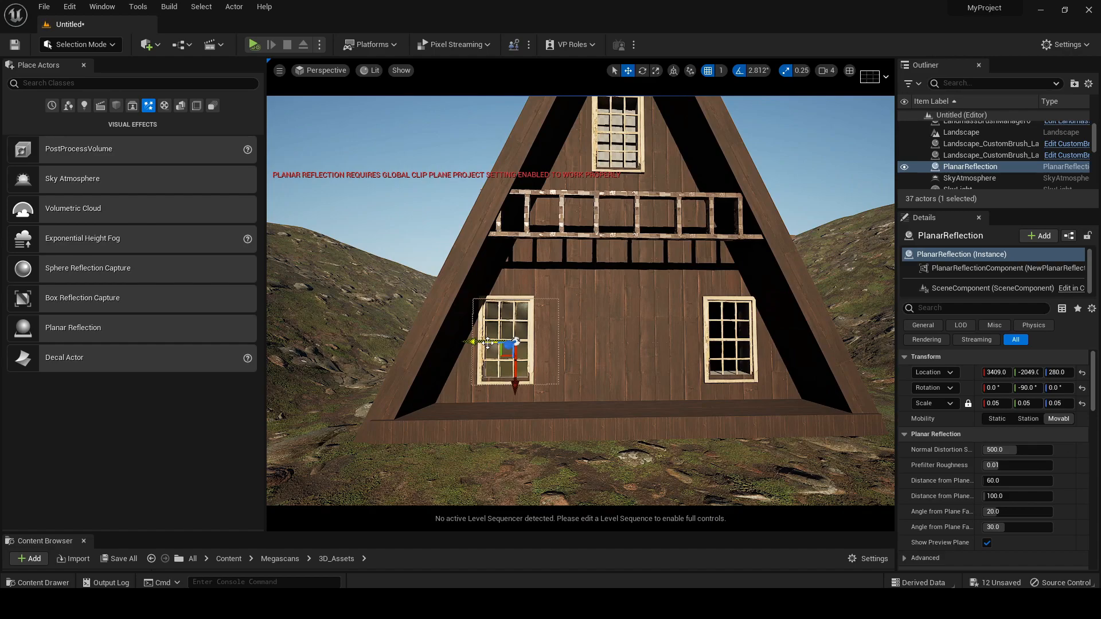
{"action": "left_click_drag", "start_coordinate": [479, 341], "coordinate": [695, 362], "text": "alt"}
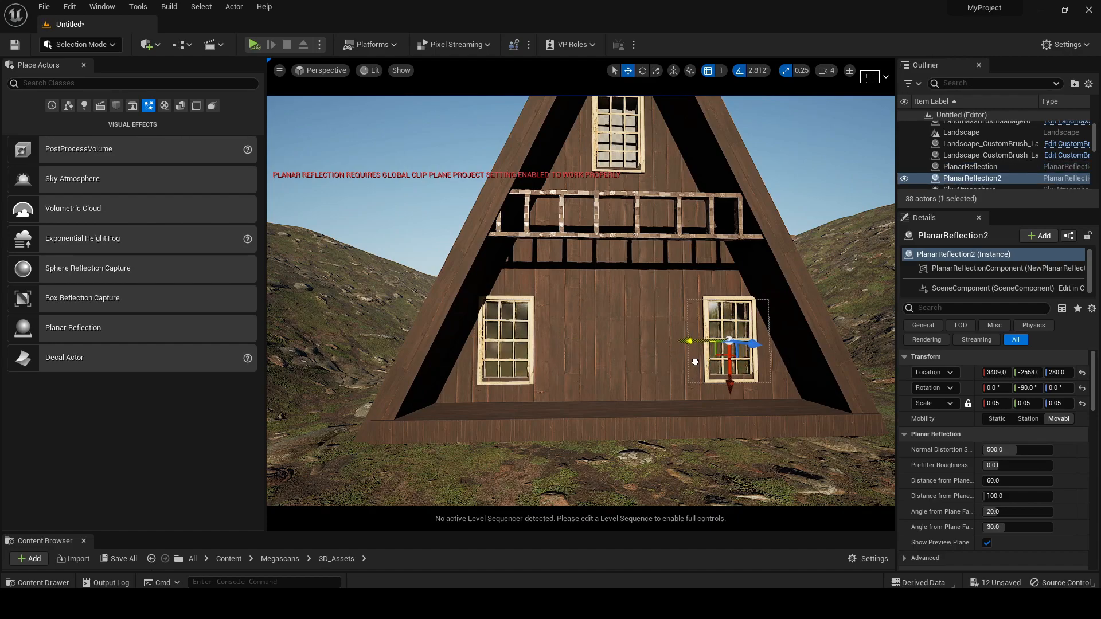
Duplicate the planar reflection onto the upper window at Y -2308, Z 734
{"action": "right_click_drag", "start_coordinate": [722, 396], "coordinate": [722, 373]}
{"action": "left_click_drag", "start_coordinate": [738, 423], "coordinate": [626, 204], "text": "alt"}
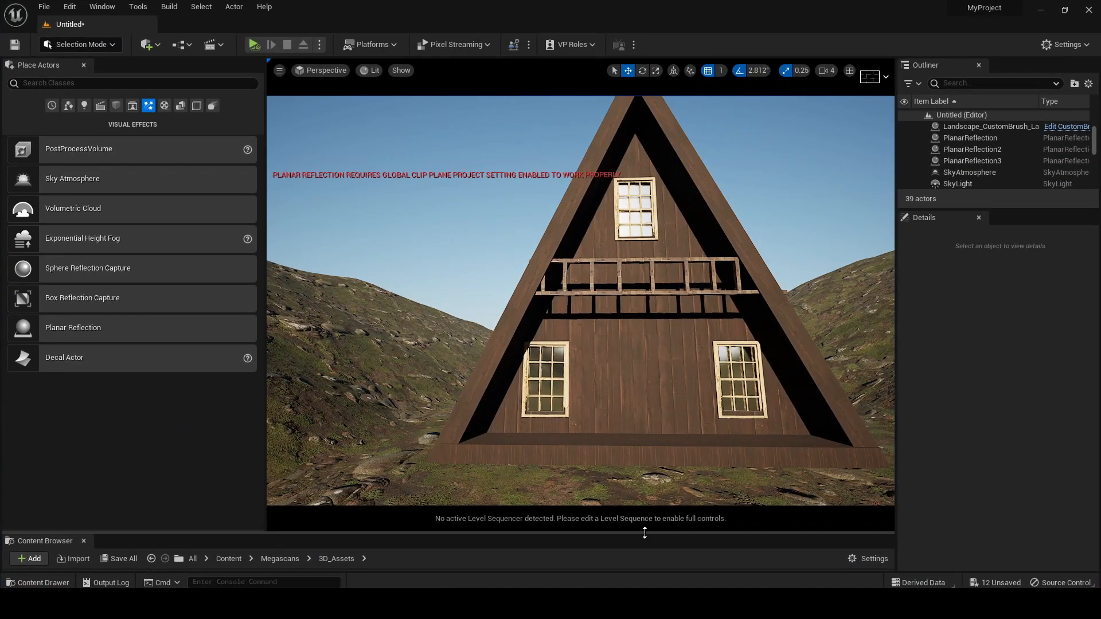
Place the old wooden door asset between the two lower windows and set its Z rotation to -90°
{"action": "left_click_drag", "start_coordinate": [644, 532], "coordinate": [590, 388]}
{"action": "scroll", "coordinate": [574, 508], "scroll_direction": "down", "scroll_amount": 2}
{"action": "left_click_drag", "start_coordinate": [490, 517], "coordinate": [649, 353]}
{"action": "left_click_drag", "start_coordinate": [586, 378], "coordinate": [717, 380]}
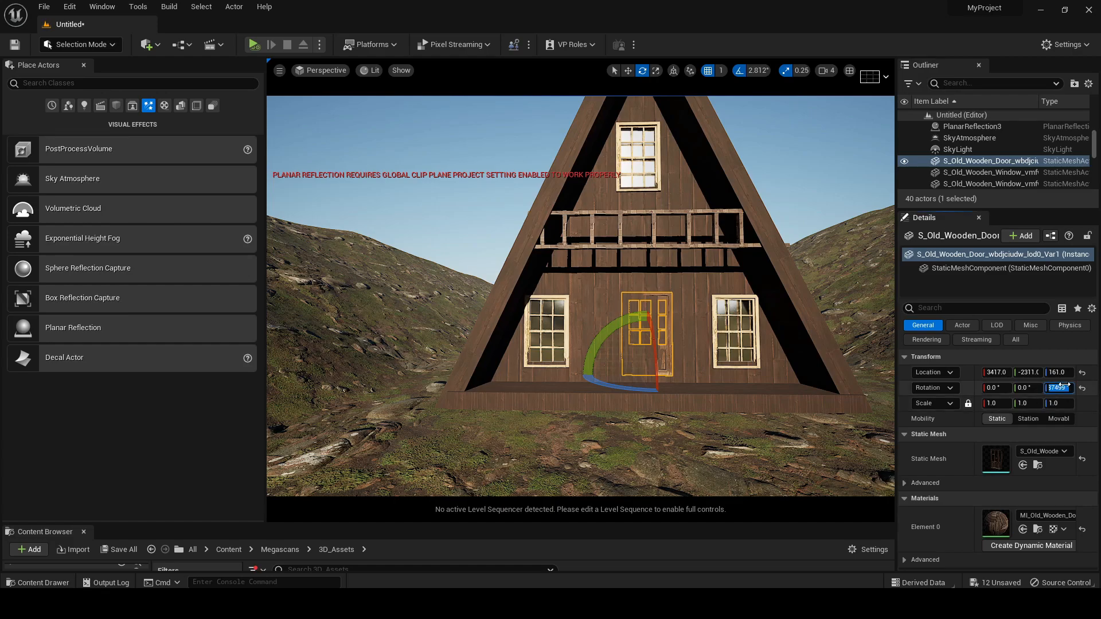
{"action": "key", "text": "Return"}
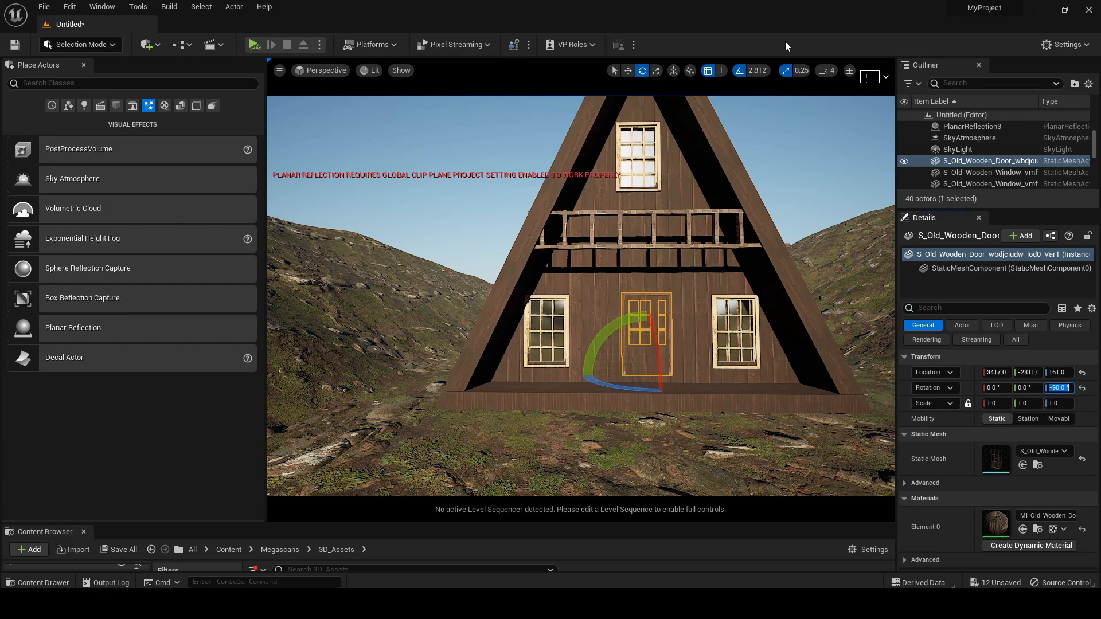
Move the door out to X 3420 and lower it to Z 147 on the porch floor
{"action": "left_click", "coordinate": [627, 70]}
{"action": "scroll", "coordinate": [694, 270], "scroll_direction": "up", "scroll_amount": 5}
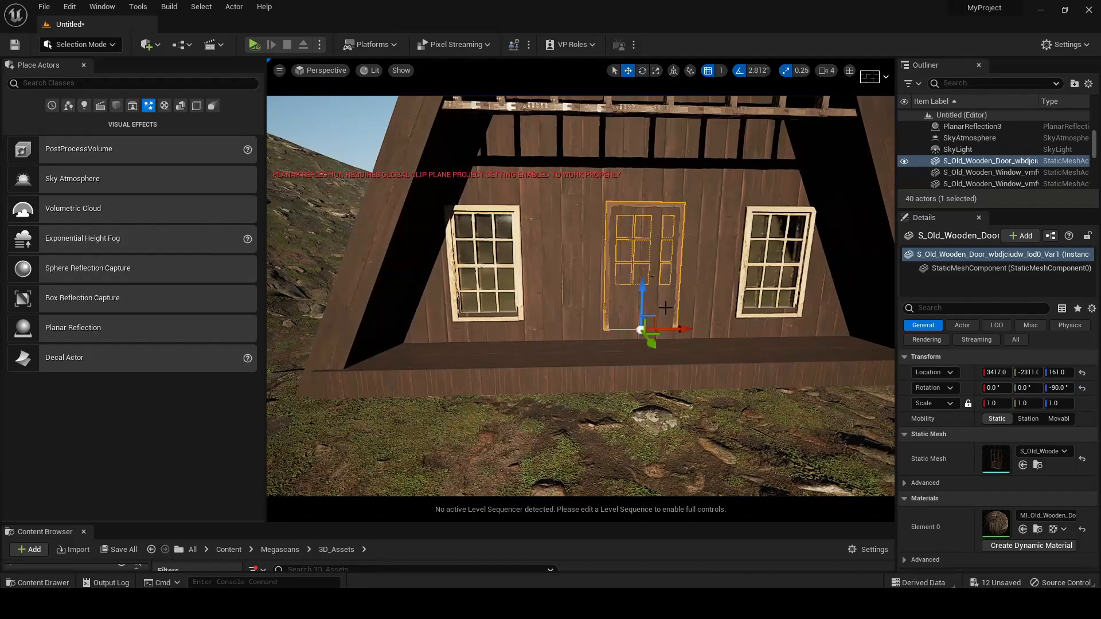
{"action": "left_click_drag", "start_coordinate": [648, 342], "coordinate": [656, 351]}
{"action": "left_click_drag", "start_coordinate": [652, 313], "coordinate": [644, 346]}
{"action": "right_click_drag", "start_coordinate": [697, 305], "coordinate": [691, 282]}
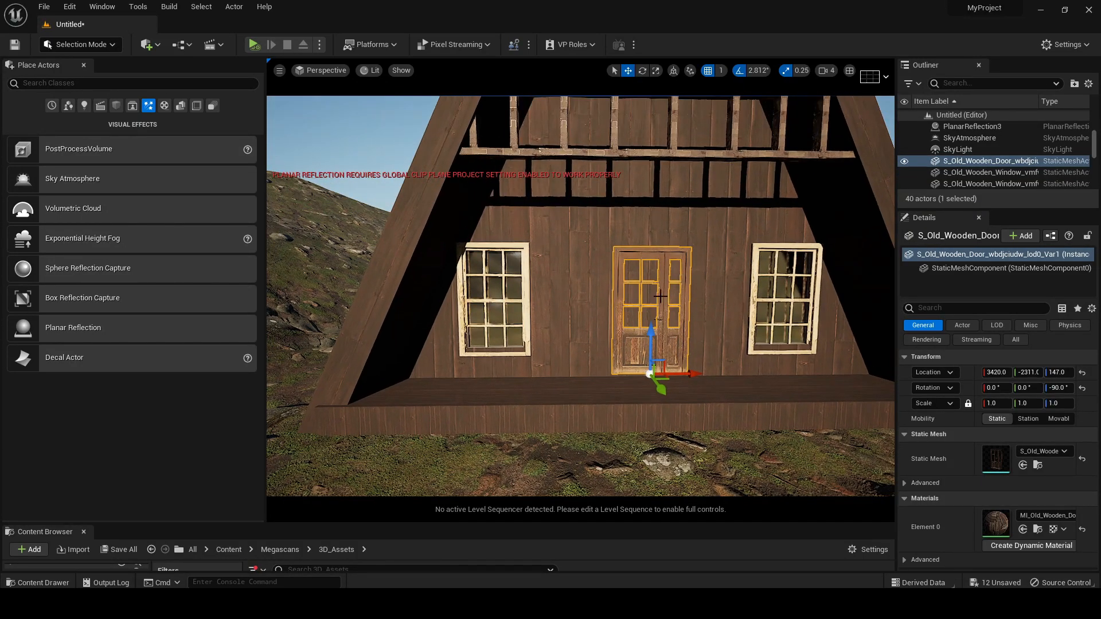
Scale the door to 1.4 on all axes and move it forward to X 3440
{"action": "left_click_drag", "start_coordinate": [992, 403], "coordinate": [1043, 403]}
{"action": "right_click_drag", "start_coordinate": [647, 344], "coordinate": [636, 322]}
{"action": "left_click_drag", "start_coordinate": [675, 444], "coordinate": [674, 452]}
{"action": "mouse_move", "coordinate": [704, 373]}
{"action": "right_mouse_down"}
{"action": "mouse_move", "coordinate": [712, 392]}
{"action": "mouse_move", "coordinate": [724, 387]}
{"action": "mouse_move", "coordinate": [696, 369]}
{"action": "right_mouse_up"}
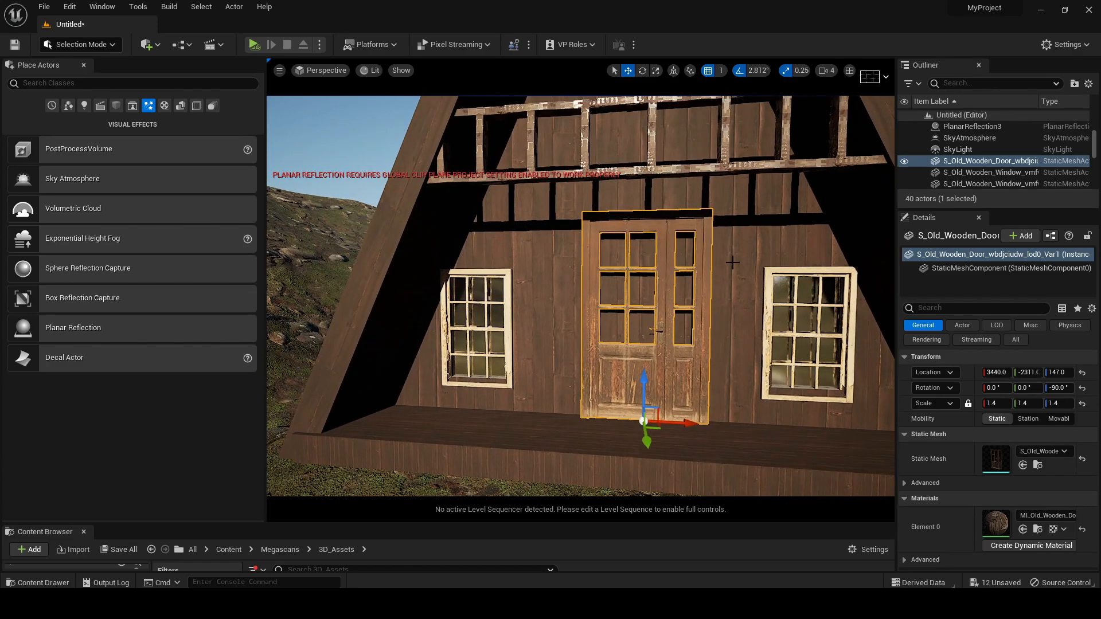
Switch to Modeling Mode and create a 100 × 100 × 100 box on the wall at the door
{"action": "left_click", "coordinate": [81, 44]}
{"action": "left_click", "coordinate": [82, 110]}
{"action": "left_click", "coordinate": [21, 100]}
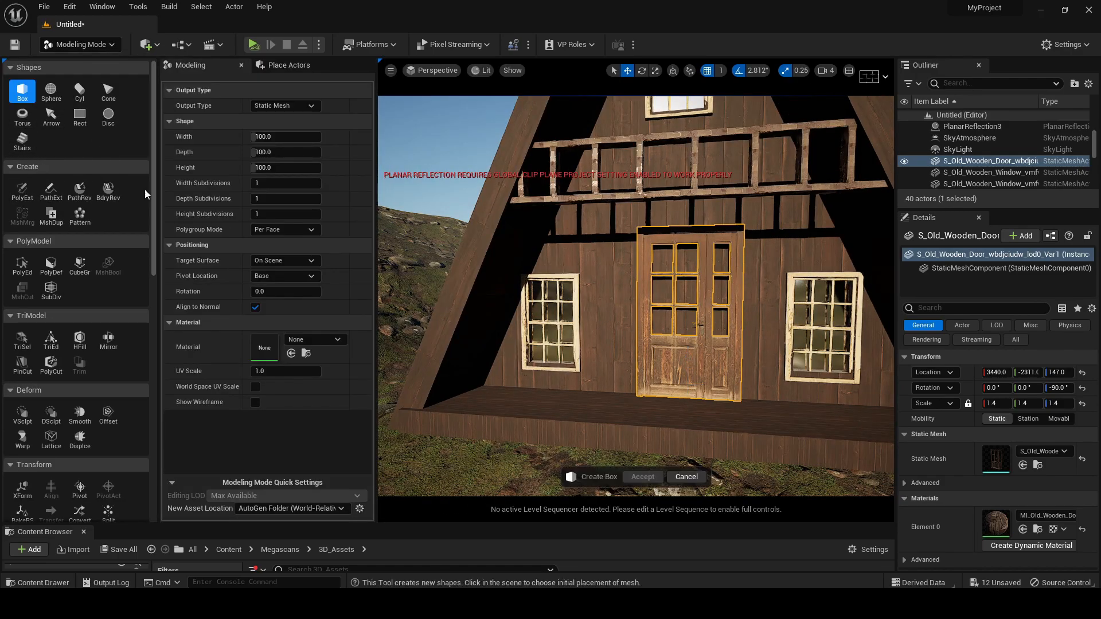
{"action": "left_click", "coordinate": [688, 310]}
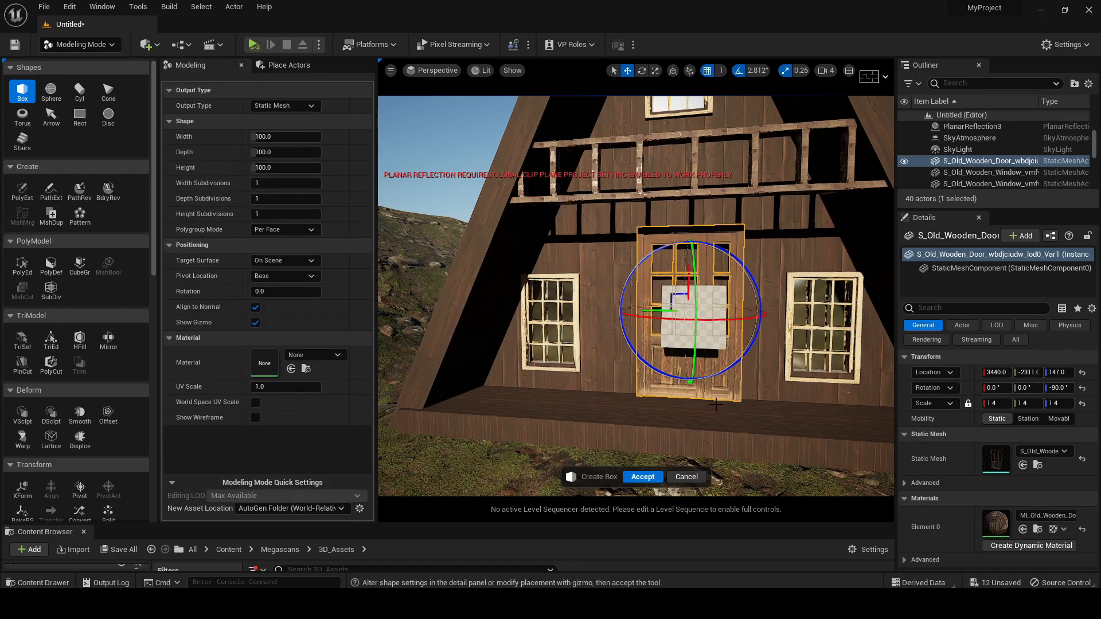
{"action": "left_click", "coordinate": [642, 477]}
Scale the box to 2.5 on X and 1.5 on Y to cover the door area
{"action": "left_click", "coordinate": [655, 71]}
{"action": "left_click_drag", "start_coordinate": [696, 364], "coordinate": [696, 416]}
{"action": "left_click_drag", "start_coordinate": [656, 321], "coordinate": [639, 321]}
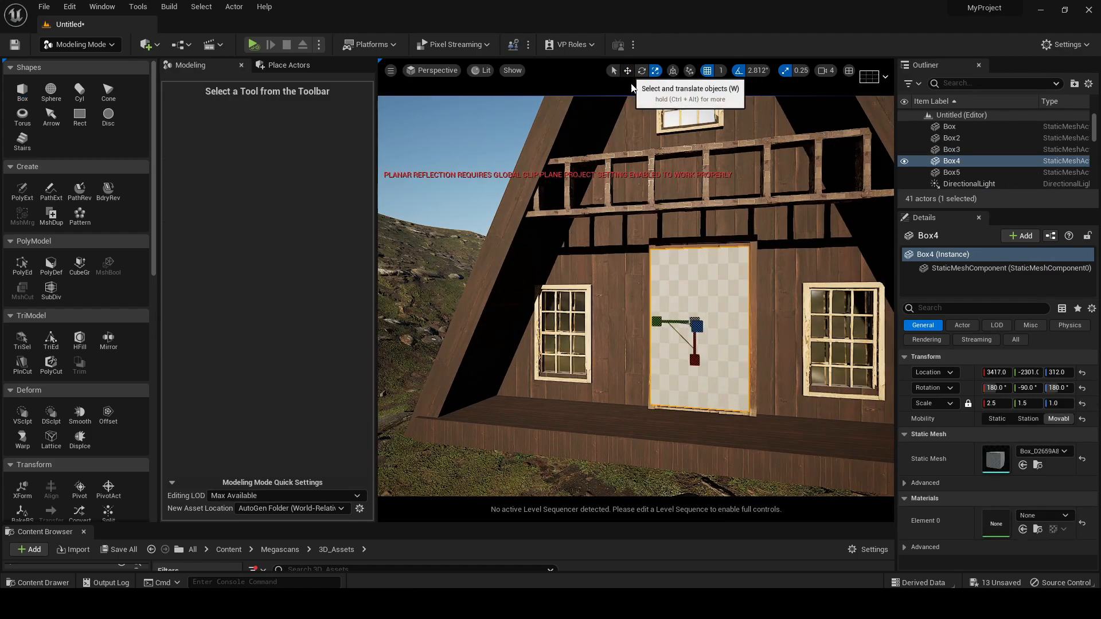
Center the box behind the door at Y -2306 and push it back through the front wall
{"action": "left_click", "coordinate": [628, 71]}
{"action": "right_click_drag", "start_coordinate": [672, 221], "coordinate": [685, 221]}
{"action": "left_click_drag", "start_coordinate": [636, 322], "coordinate": [639, 322]}
{"action": "right_click_drag", "start_coordinate": [752, 308], "coordinate": [696, 321]}
{"action": "key", "text": "d"}
{"action": "right_click_drag", "start_coordinate": [668, 282], "coordinate": [669, 282]}
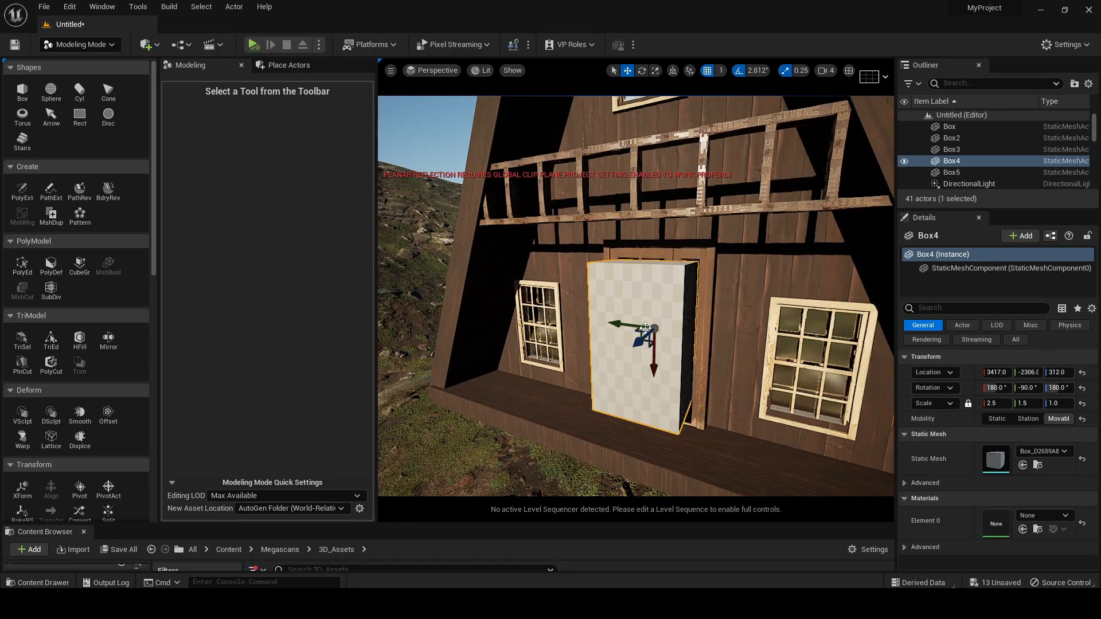
{"action": "left_click_drag", "start_coordinate": [640, 340], "coordinate": [648, 332]}
Cut the door opening by subtracting the box from the front wall with Mesh Boolean
{"action": "left_click", "coordinate": [803, 249], "text": "shift"}
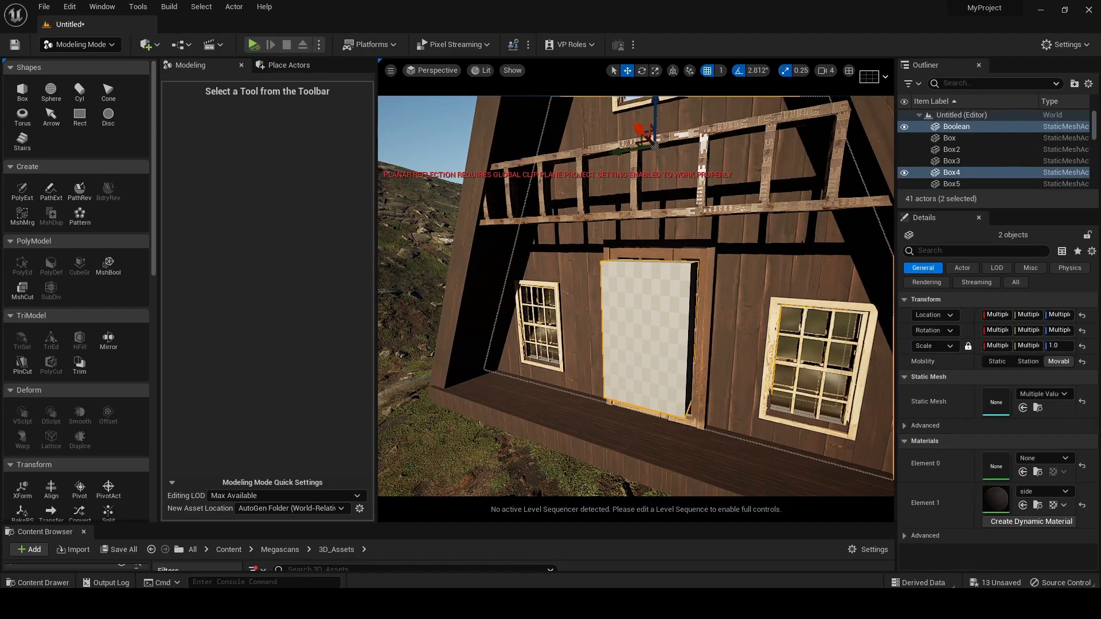
{"action": "left_click", "coordinate": [112, 275]}
{"action": "right_click_drag", "start_coordinate": [668, 350], "coordinate": [751, 346]}
{"action": "key", "text": "Return"}
Duplicate the lower right window's planar reflection and place the copy behind the door's glass panes
{"action": "left_click", "coordinate": [667, 350]}
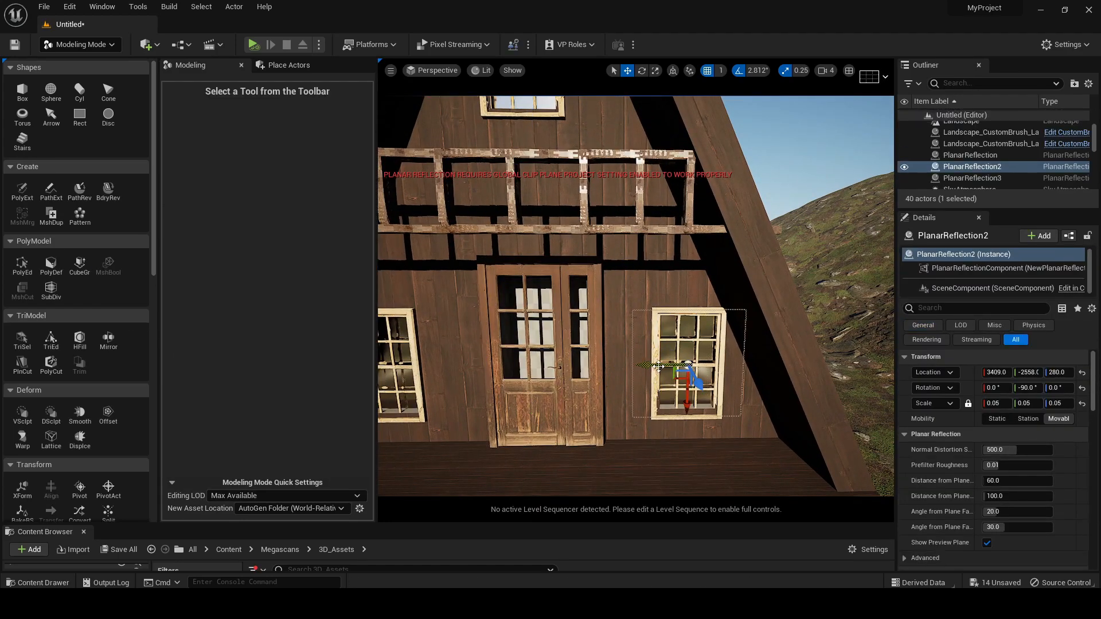
{"action": "left_click_drag", "start_coordinate": [655, 365], "coordinate": [514, 365], "text": "alt"}
{"action": "left_click_drag", "start_coordinate": [543, 405], "coordinate": [546, 367]}
{"action": "scroll", "coordinate": [803, 174], "scroll_direction": "down", "scroll_amount": 10}
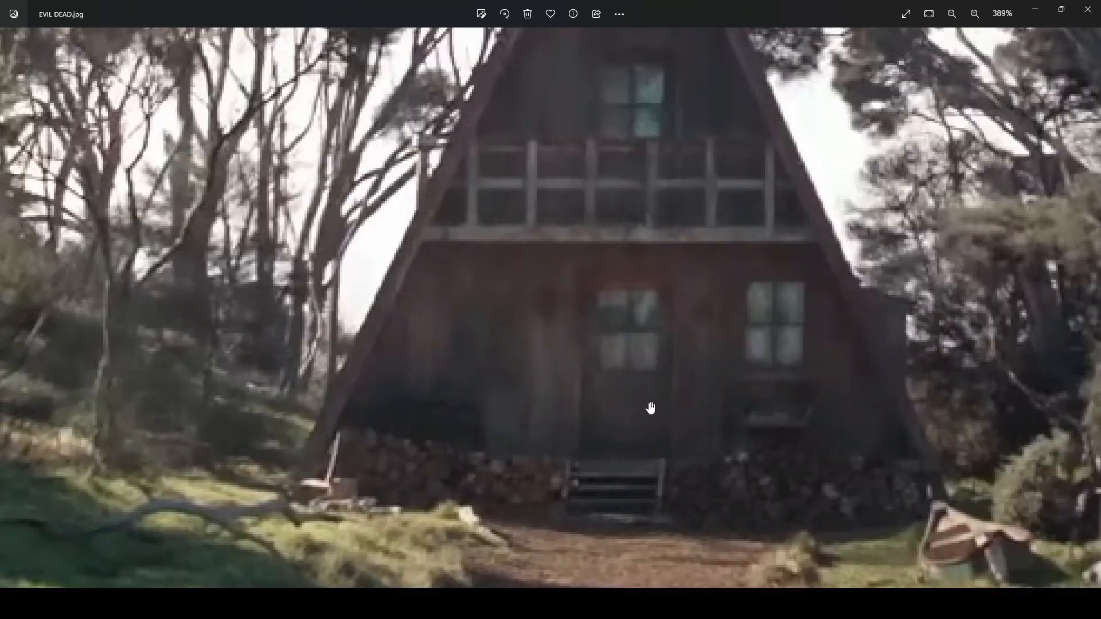
Check the cabin's base in the EVIL DEAD.jpg reference and inspect the mossy stone wall mesh up close
{"action": "left_click_drag", "start_coordinate": [620, 441], "coordinate": [610, 286]}
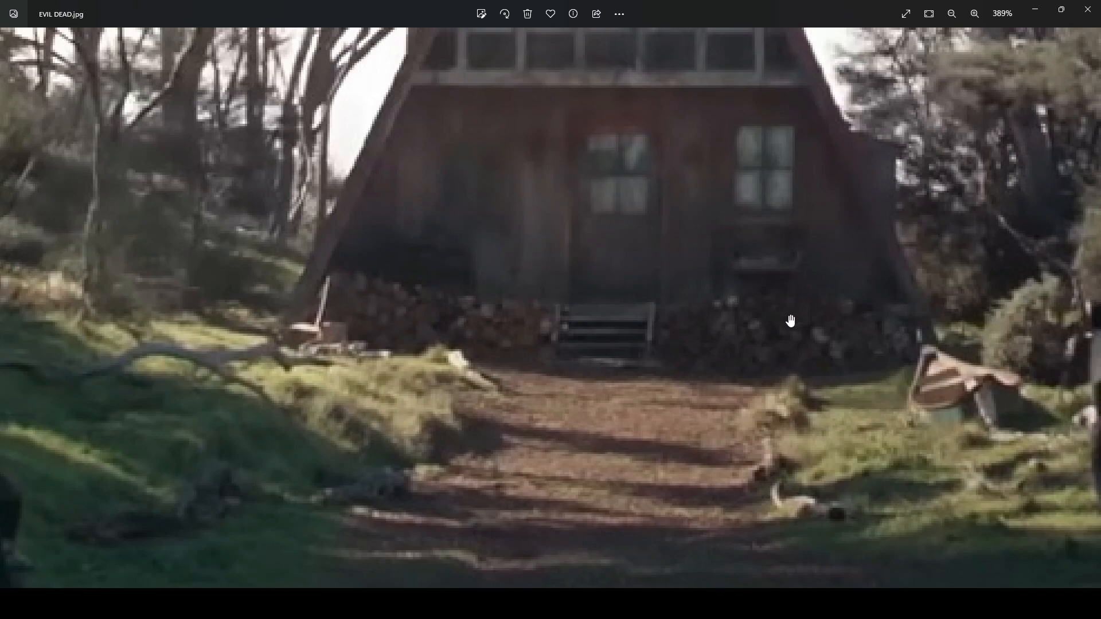
{"action": "left_click", "coordinate": [1061, 9]}
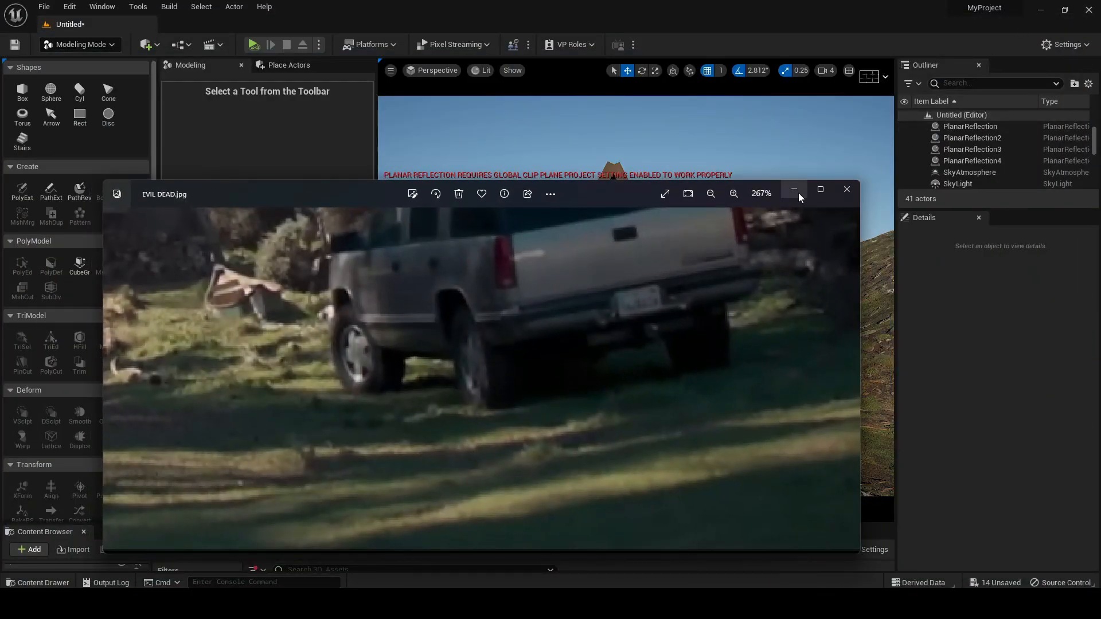
{"action": "left_click", "coordinate": [794, 191]}
{"action": "left_click_drag", "start_coordinate": [491, 523], "coordinate": [491, 332]}
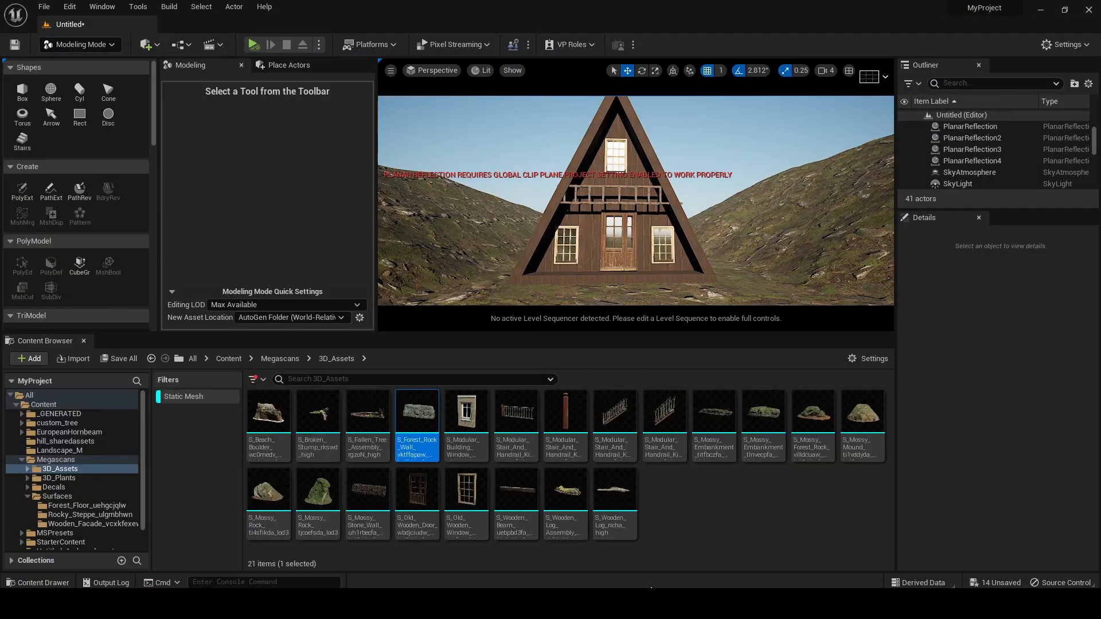
{"action": "right_click_drag", "start_coordinate": [600, 217], "coordinate": [599, 209]}
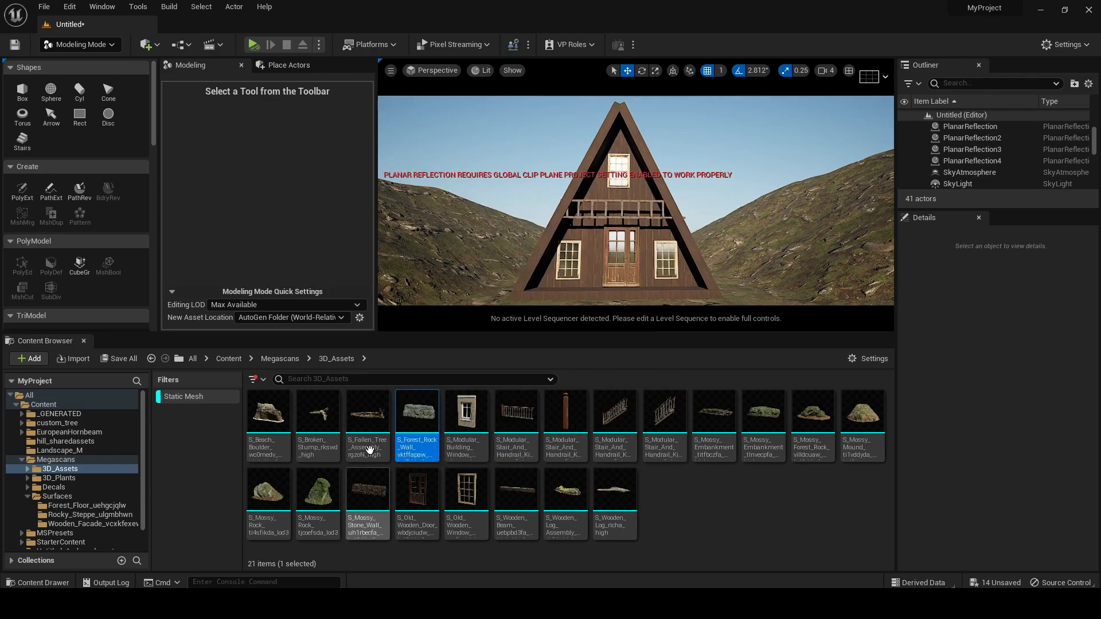
{"action": "double_click", "coordinate": [356, 487]}
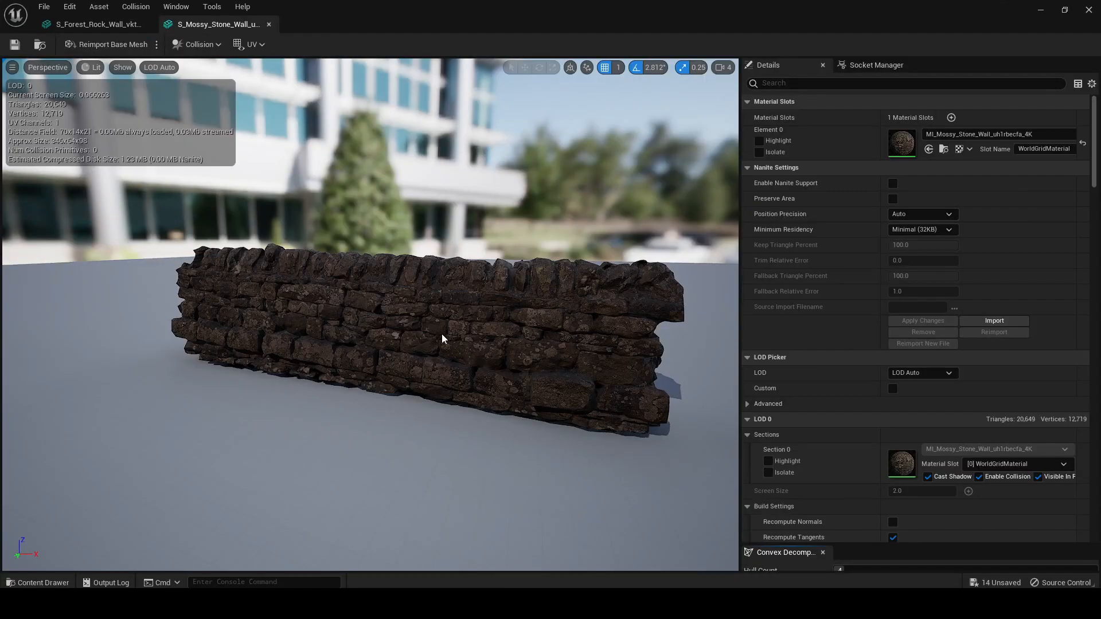
{"action": "left_click_drag", "start_coordinate": [405, 311], "coordinate": [431, 302], "text": "alt"}
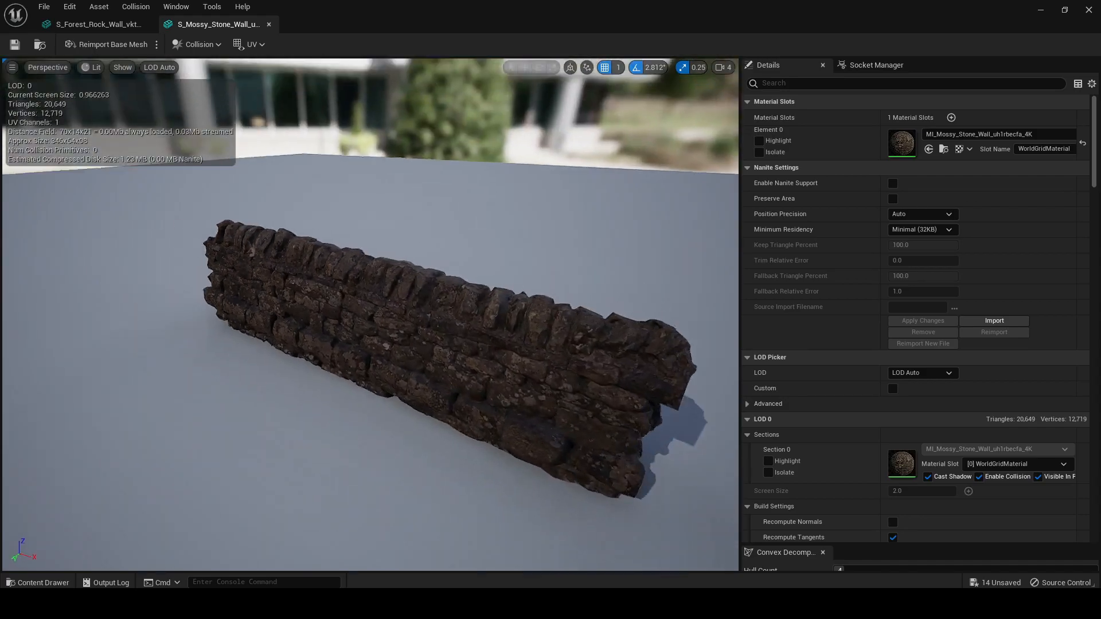
{"action": "scroll", "coordinate": [432, 302], "scroll_direction": "up", "scroll_amount": 5}
{"action": "scroll", "coordinate": [434, 302], "scroll_direction": "down", "scroll_amount": 5}
{"action": "left_click", "coordinate": [1087, 10]}
Place the mossy stone wall at the cabin's front left corner and rotate it to about -87° about Z
{"action": "left_click_drag", "start_coordinate": [367, 493], "coordinate": [532, 298]}
{"action": "left_click_drag", "start_coordinate": [573, 335], "coordinate": [555, 482]}
{"action": "left_click", "coordinate": [641, 70]}
{"action": "left_click_drag", "start_coordinate": [550, 383], "coordinate": [599, 379]}
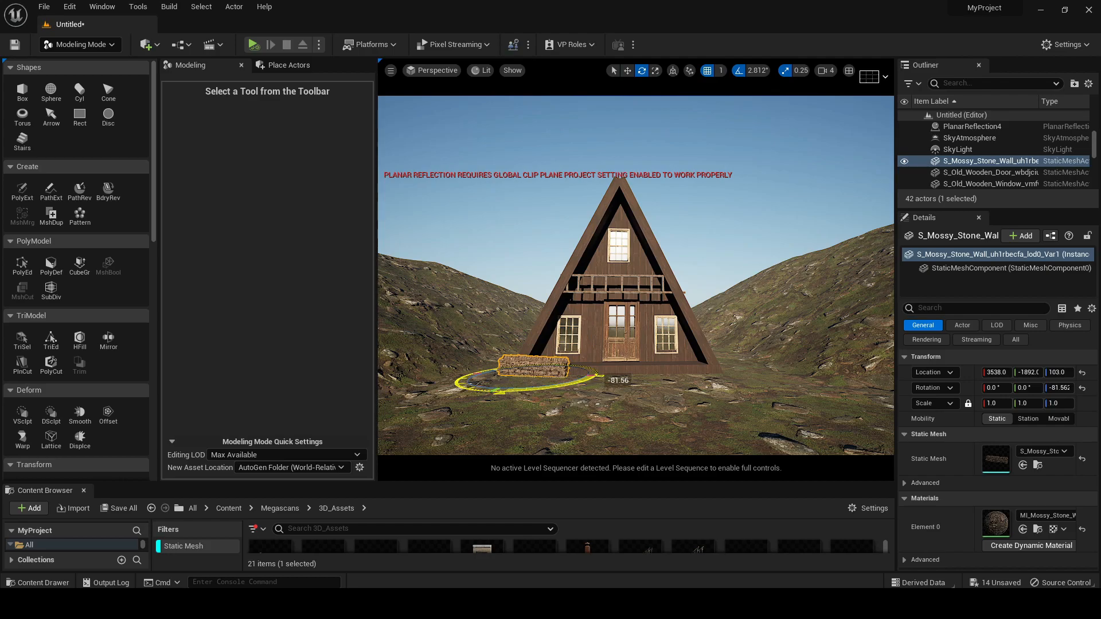
Position the stone wall along the base left of the door and duplicate it to the other side at Y -2569, Z 98
{"action": "left_click", "coordinate": [627, 70]}
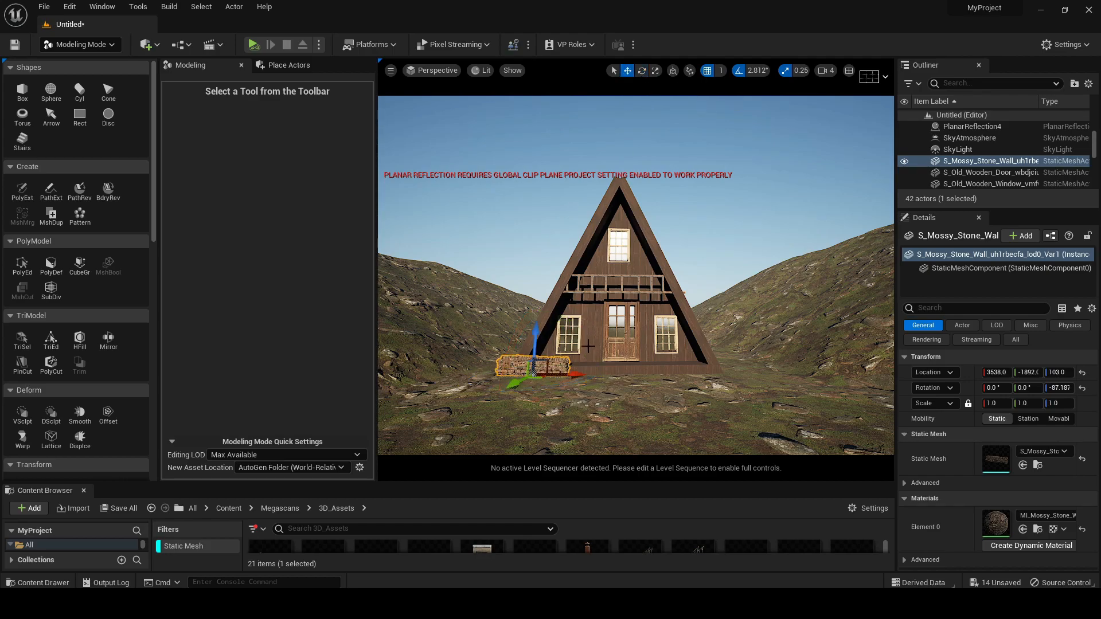
{"action": "left_click_drag", "start_coordinate": [578, 377], "coordinate": [574, 377]}
{"action": "left_click_drag", "start_coordinate": [574, 377], "coordinate": [713, 377], "text": "alt"}
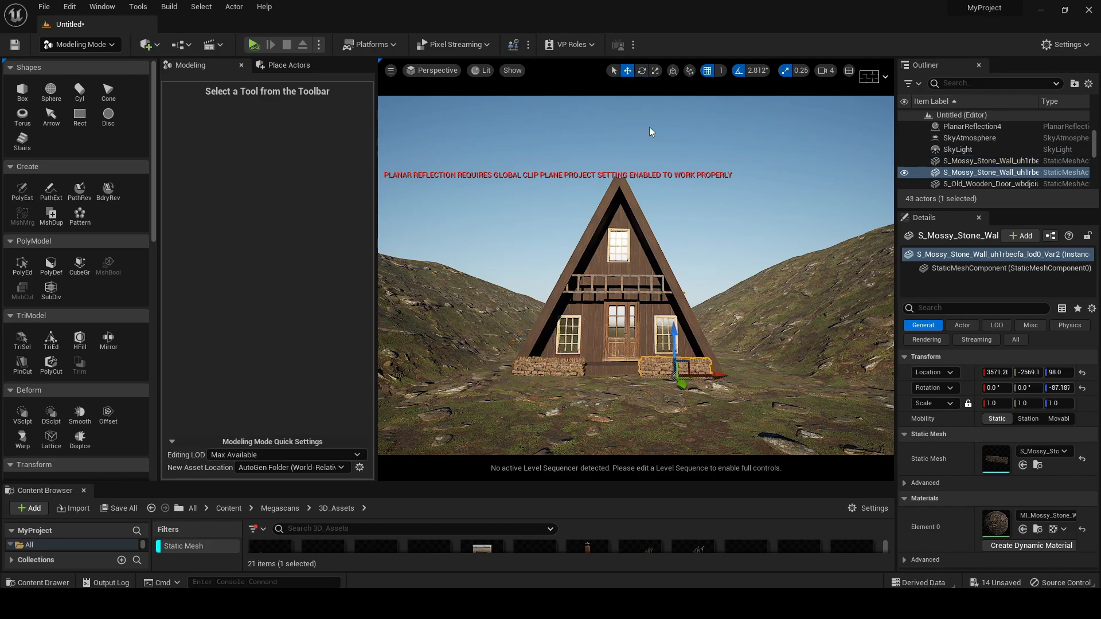
{"action": "left_click", "coordinate": [538, 368]}
{"action": "scroll", "coordinate": [598, 401], "scroll_direction": "up", "scroll_amount": 4}
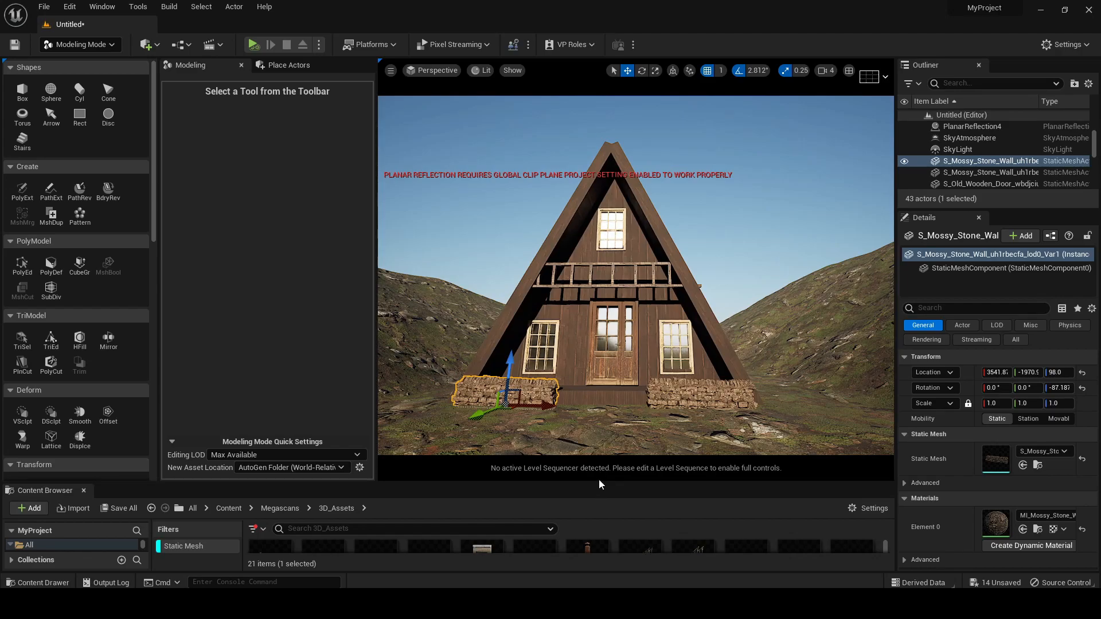
Place the modular stair with handrails from the 3D_Assets folder in front of the cabin door
{"action": "left_click_drag", "start_coordinate": [601, 485], "coordinate": [609, 372]}
{"action": "left_click", "coordinate": [692, 458]}
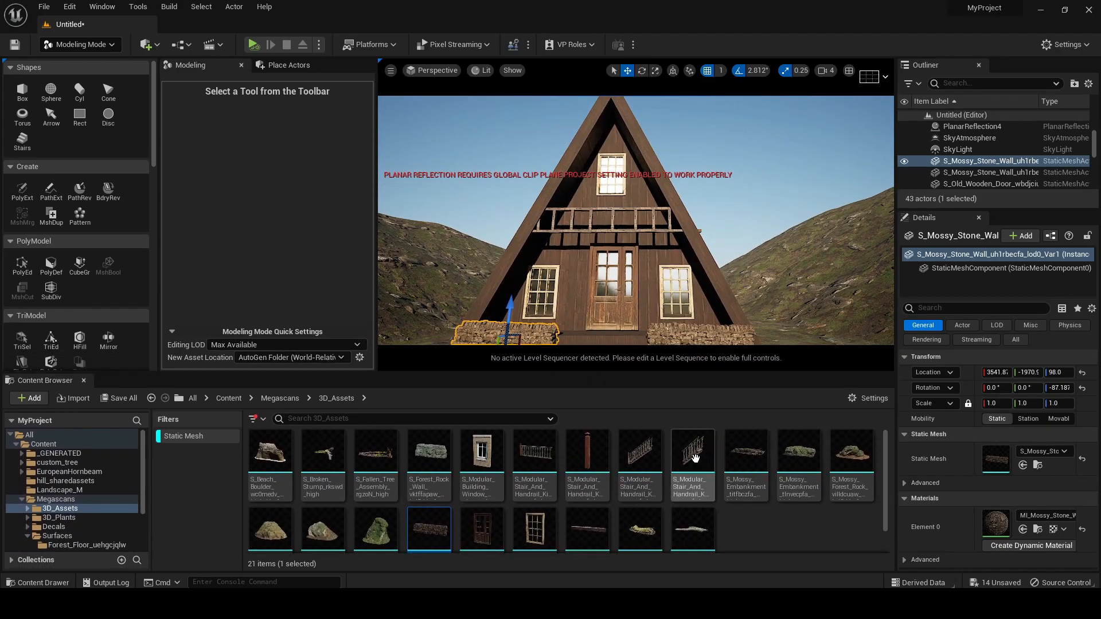
{"action": "left_click_drag", "start_coordinate": [687, 399], "coordinate": [625, 331]}
{"action": "left_click_drag", "start_coordinate": [638, 372], "coordinate": [638, 539]}
{"action": "right_click_drag", "start_coordinate": [657, 389], "coordinate": [653, 424]}
{"action": "scroll", "coordinate": [657, 389], "scroll_direction": "up", "scroll_amount": 3}
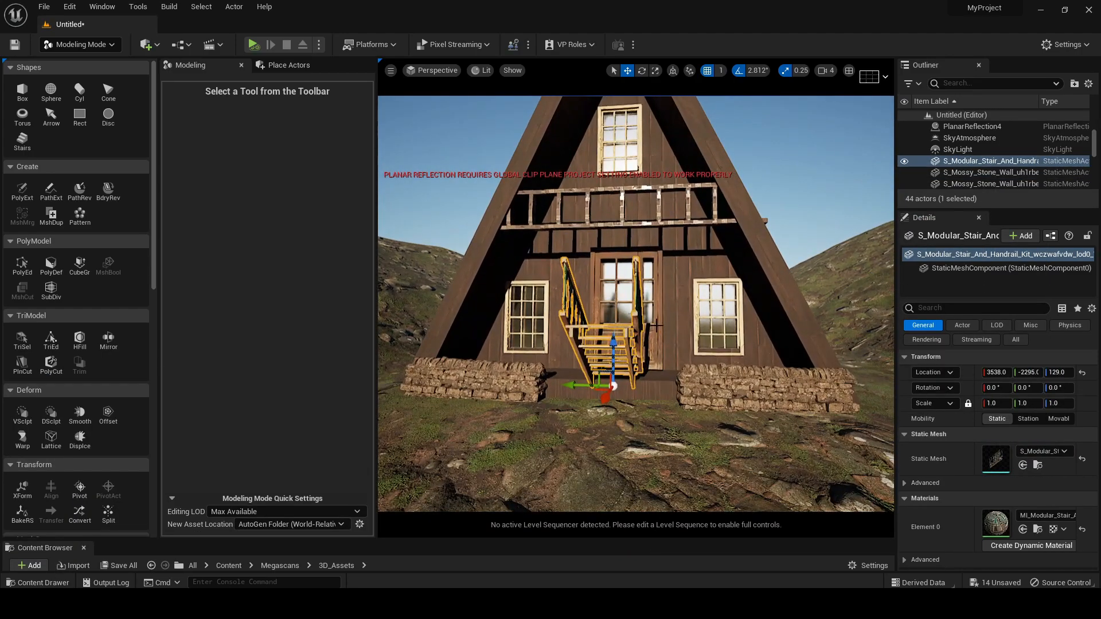
Rotate the stairs 180° about Z and lower them so the steps lead up to the porch
{"action": "left_click", "coordinate": [641, 70]}
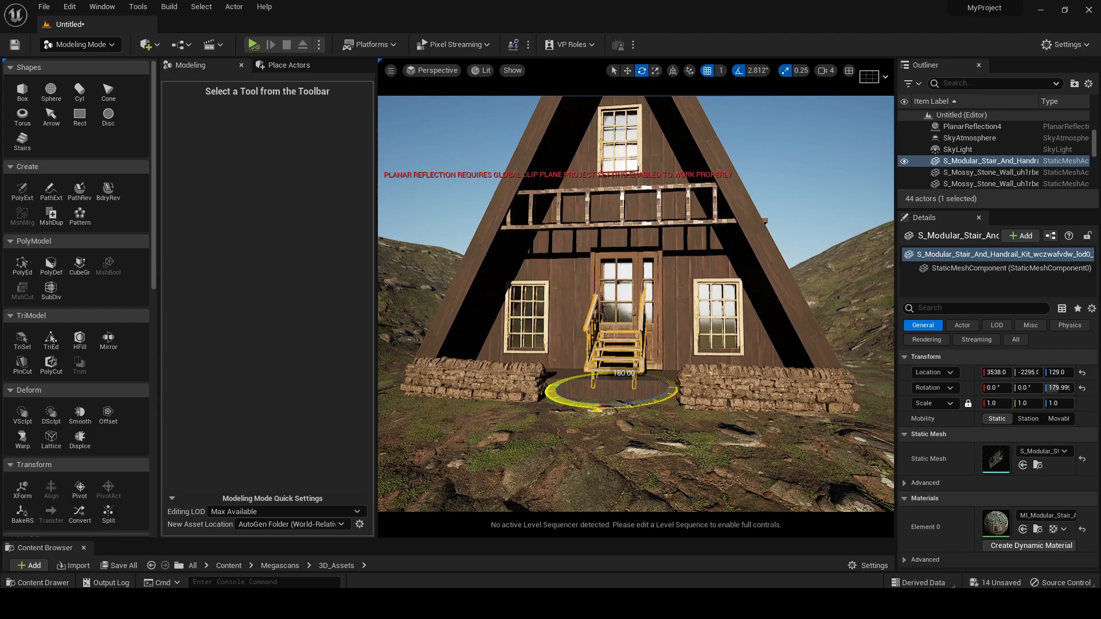
{"action": "right_click_drag", "start_coordinate": [620, 376], "coordinate": [677, 389]}
{"action": "left_click_drag", "start_coordinate": [651, 427], "coordinate": [652, 453]}
Move the stone walls inward so they meet both sides of the stairs
{"action": "left_click", "coordinate": [713, 375]}
{"action": "left_click", "coordinate": [493, 350]}
{"action": "left_click_drag", "start_coordinate": [541, 356], "coordinate": [554, 351]}
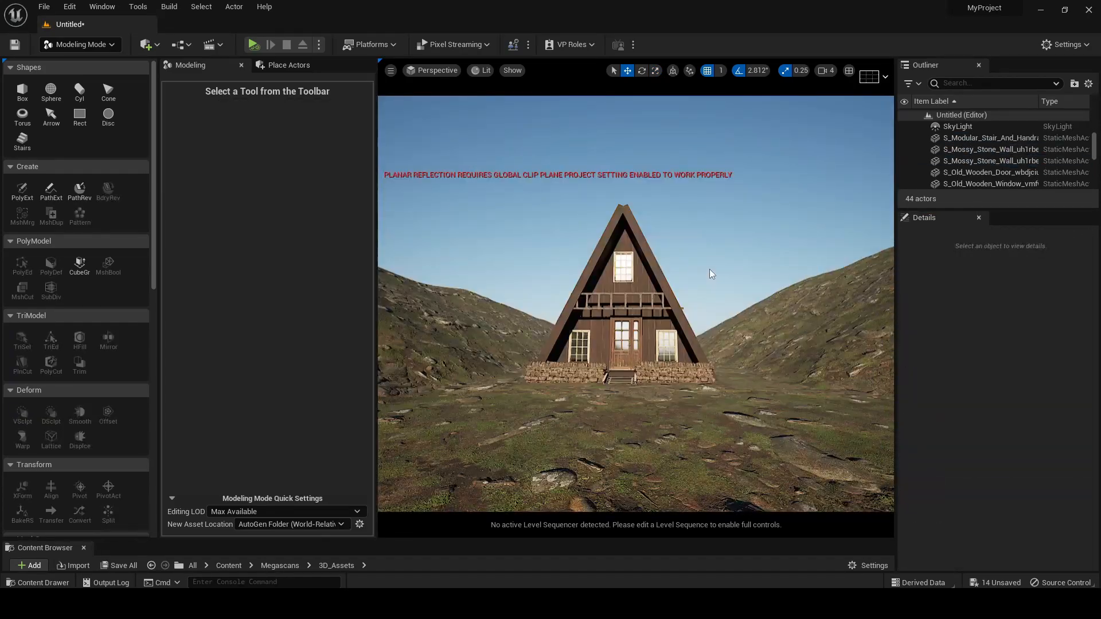
Switch to landscape painting with the DRY_GROUND layer and a brush size of about 249
{"action": "right_click_drag", "start_coordinate": [715, 273], "coordinate": [698, 310]}
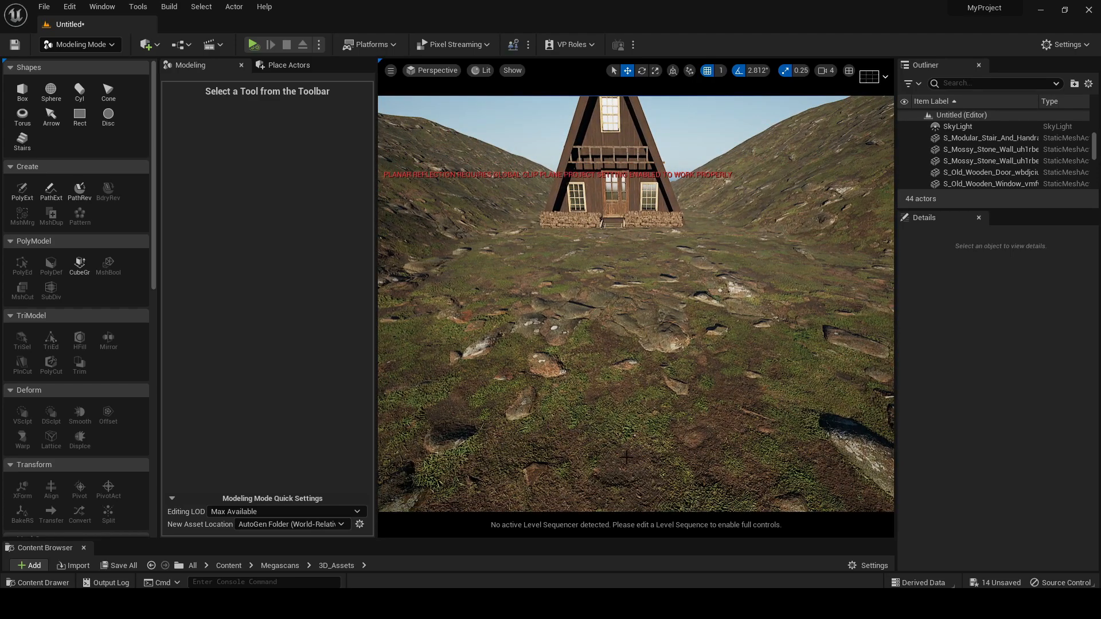
{"action": "right_click_drag", "start_coordinate": [648, 372], "coordinate": [647, 367]}
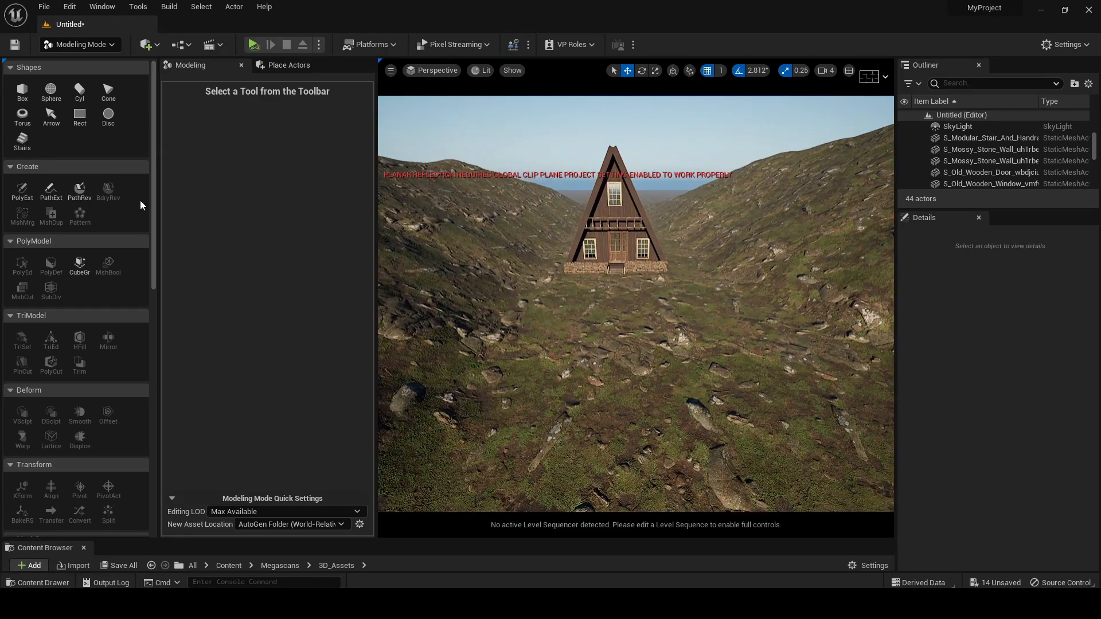
{"action": "left_click", "coordinate": [84, 44]}
{"action": "left_click", "coordinate": [86, 77]}
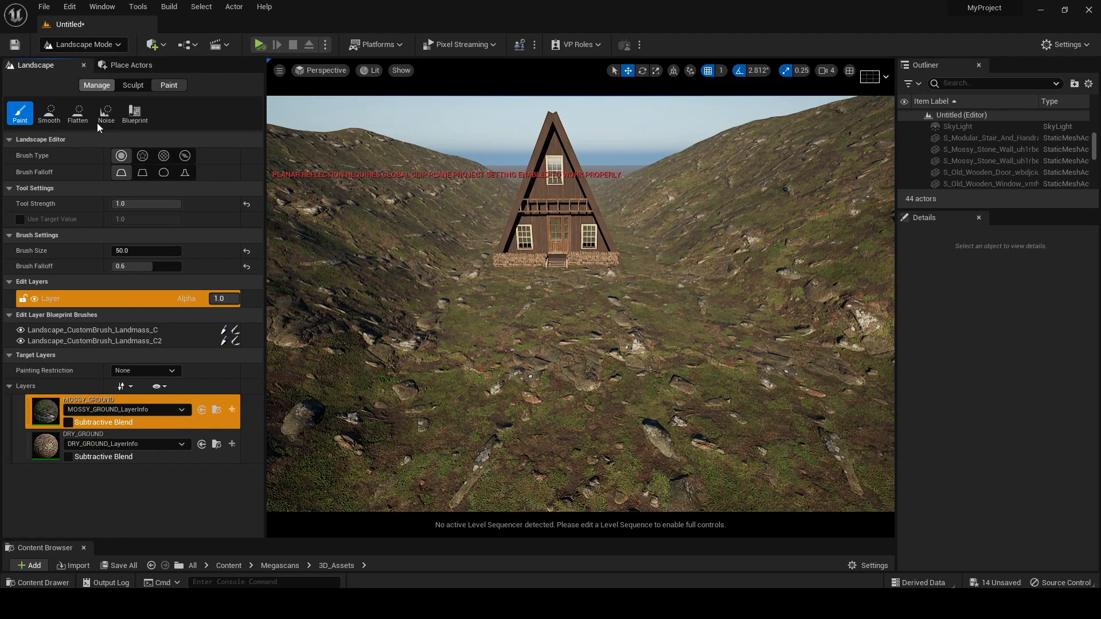
{"action": "left_click", "coordinate": [43, 449]}
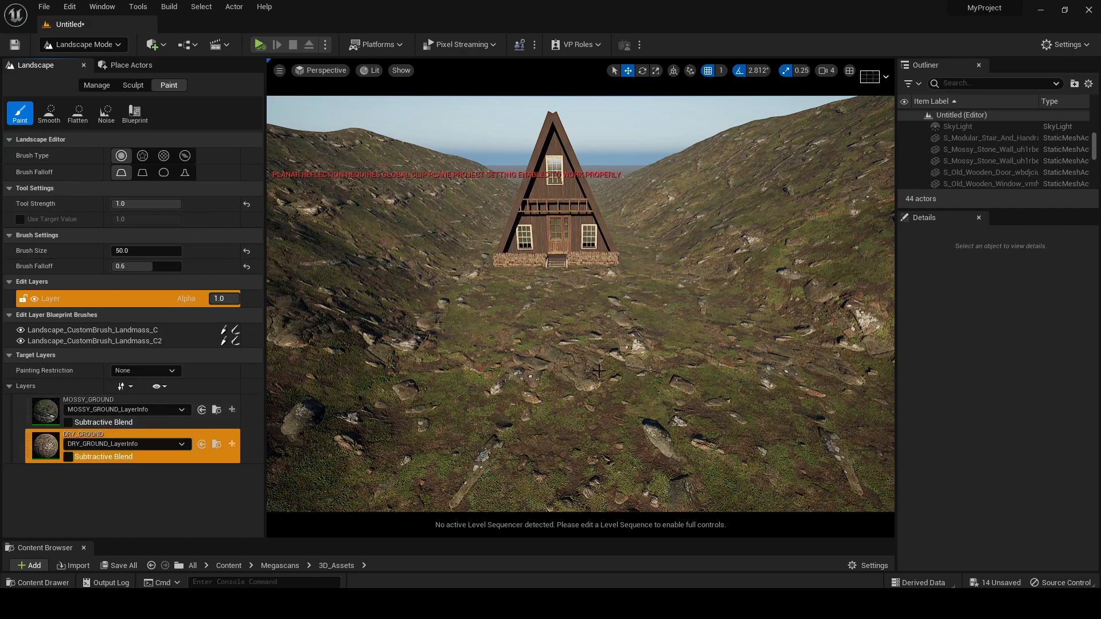
{"action": "scroll", "coordinate": [557, 277], "scroll_direction": "up", "scroll_amount": 2}
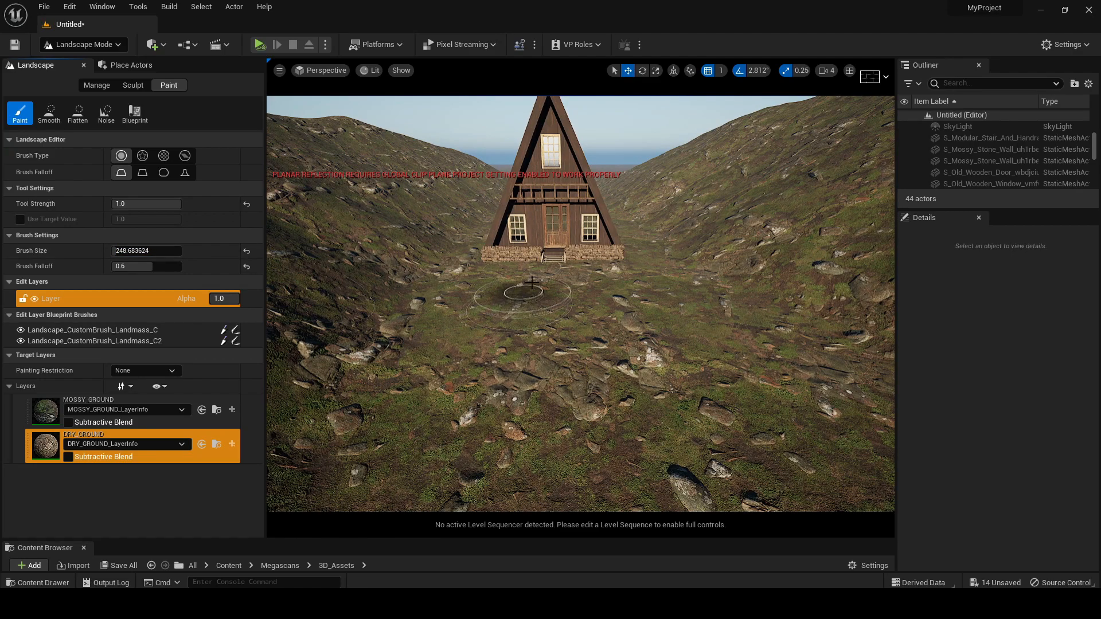
Paint a straight dry-ground path from the cabin stairs down the middle of the valley
{"action": "mouse_move", "coordinate": [550, 270]}
{"action": "left_mouse_down"}
{"action": "mouse_move", "coordinate": [560, 463]}
{"action": "mouse_move", "coordinate": [575, 412]}
{"action": "left_mouse_up"}
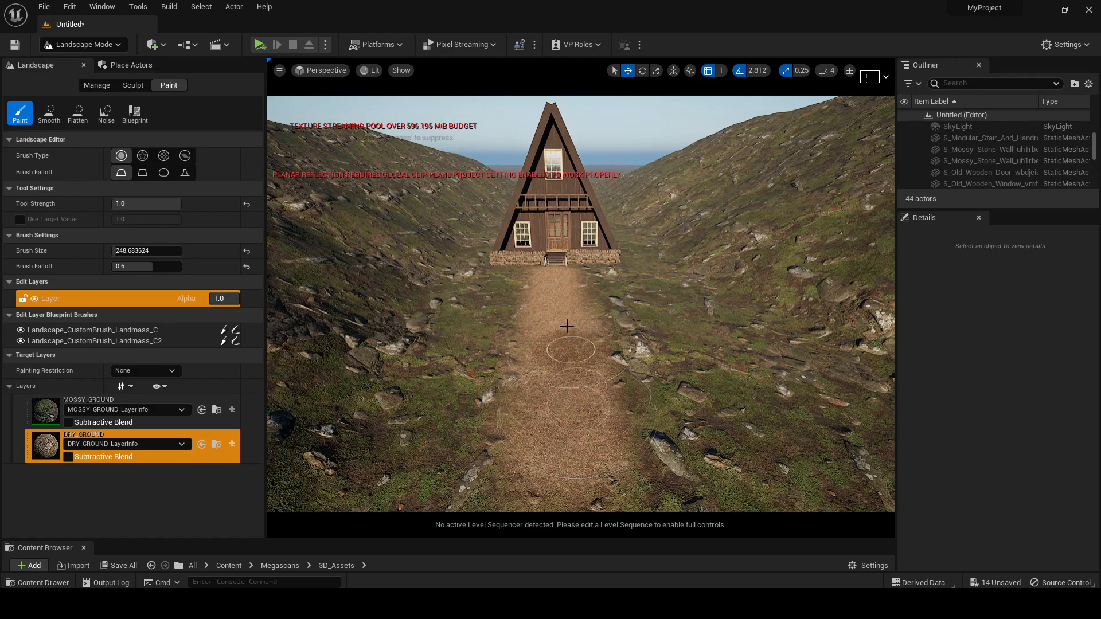
{"action": "right_click_drag", "start_coordinate": [557, 298], "coordinate": [565, 277]}
{"action": "mouse_move", "coordinate": [566, 276]}
{"action": "left_mouse_down"}
{"action": "mouse_move", "coordinate": [565, 433]}
{"action": "mouse_move", "coordinate": [585, 386]}
{"action": "left_mouse_up"}
Extend the dry-ground path farther from the cabin, curving it to the right at its far end
{"action": "scroll", "coordinate": [584, 382], "scroll_direction": "down", "scroll_amount": 2}
{"action": "scroll", "coordinate": [585, 379], "scroll_direction": "down", "scroll_amount": 2}
{"action": "mouse_move", "coordinate": [585, 334]}
{"action": "left_mouse_down"}
{"action": "mouse_move", "coordinate": [611, 452]}
{"action": "mouse_move", "coordinate": [667, 478]}
{"action": "left_mouse_up"}
{"action": "scroll", "coordinate": [674, 434], "scroll_direction": "down", "scroll_amount": 2}
{"action": "scroll", "coordinate": [654, 420], "scroll_direction": "down", "scroll_amount": 2}
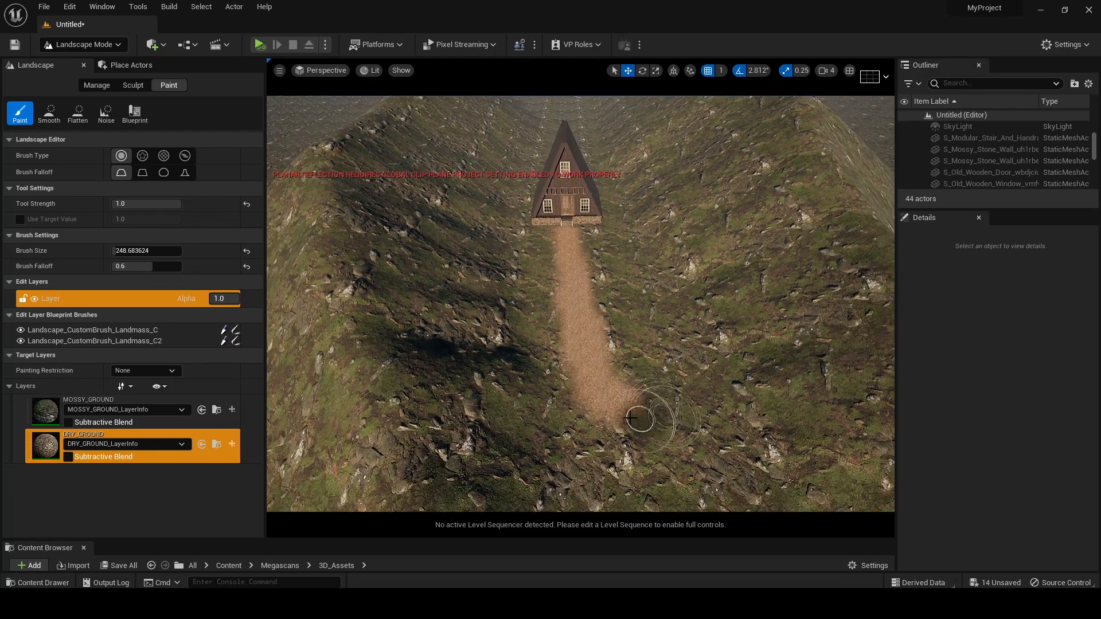
{"action": "mouse_move", "coordinate": [619, 359]}
{"action": "right_mouse_down"}
{"action": "mouse_move", "coordinate": [620, 378]}
{"action": "mouse_move", "coordinate": [613, 363]}
{"action": "right_mouse_up"}
{"action": "scroll", "coordinate": [622, 381], "scroll_direction": "up", "scroll_amount": 5}
{"action": "scroll", "coordinate": [621, 382], "scroll_direction": "up", "scroll_amount": 3}
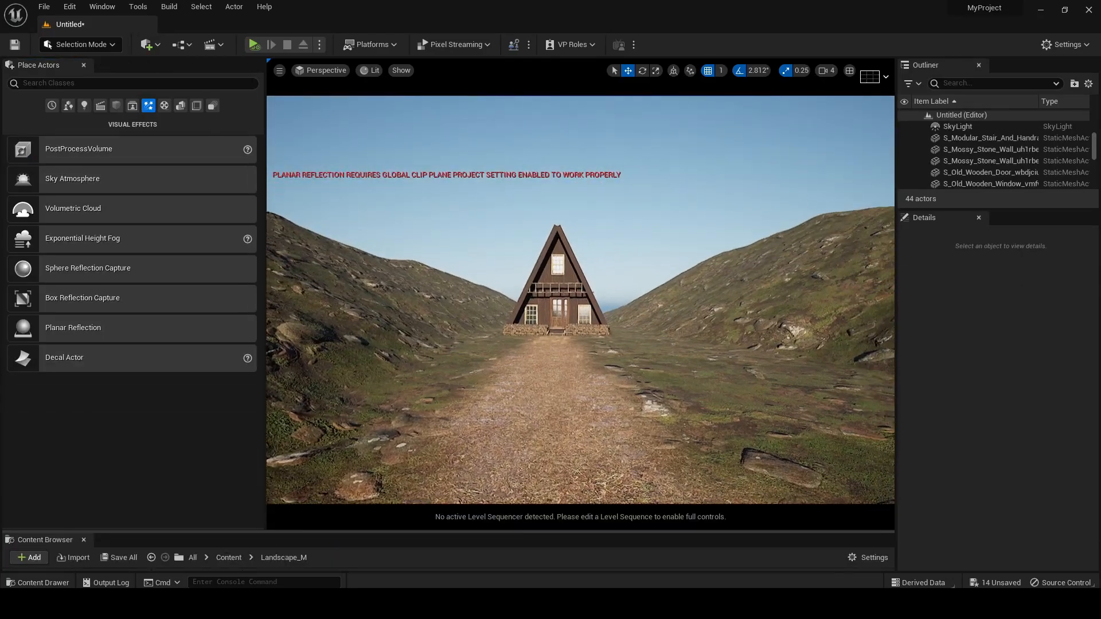
Browse the project content and open the custom_tree folder
{"action": "mouse_move", "coordinate": [549, 234]}
{"action": "right_mouse_down"}
{"action": "mouse_move", "coordinate": [537, 232]}
{"action": "mouse_move", "coordinate": [549, 234]}
{"action": "right_mouse_up"}
{"action": "left_click_drag", "start_coordinate": [451, 532], "coordinate": [451, 338]}
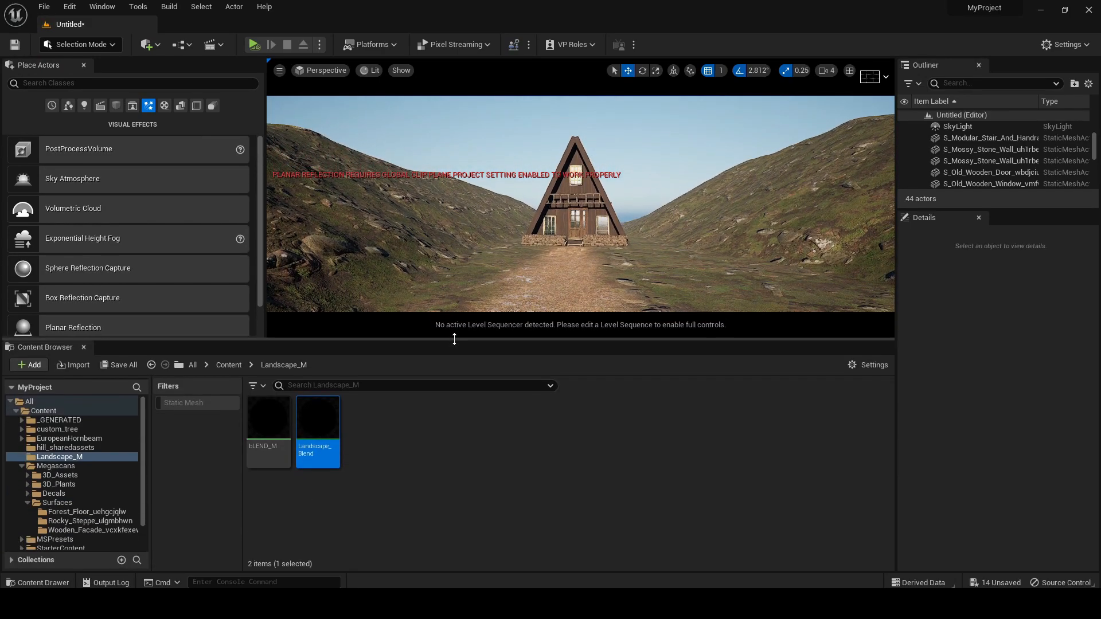
{"action": "left_click", "coordinate": [66, 440]}
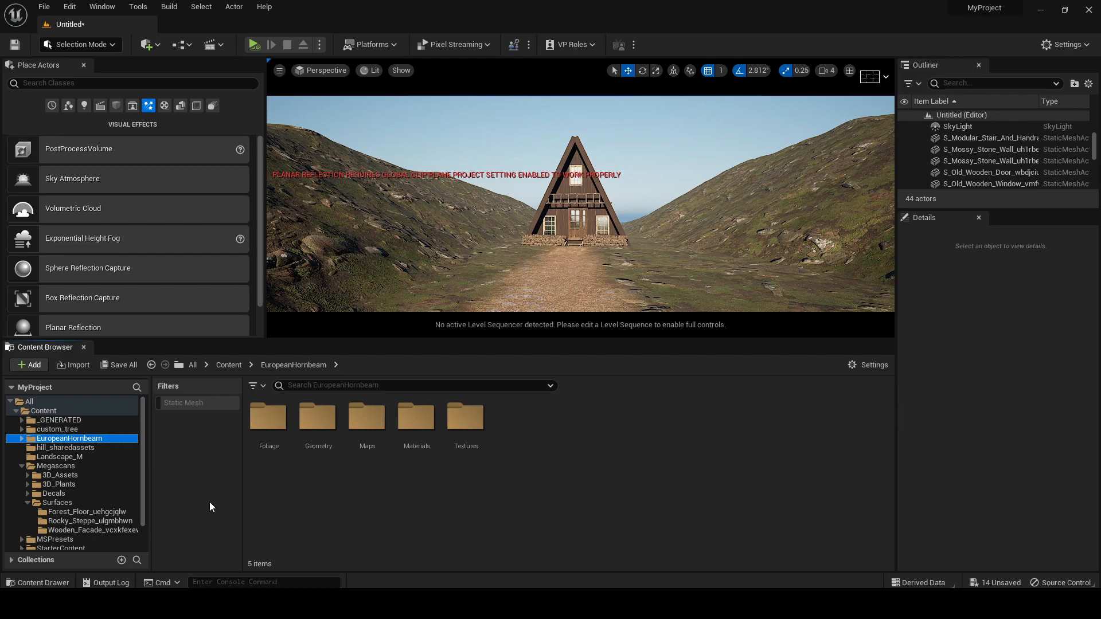
{"action": "left_click", "coordinate": [26, 503]}
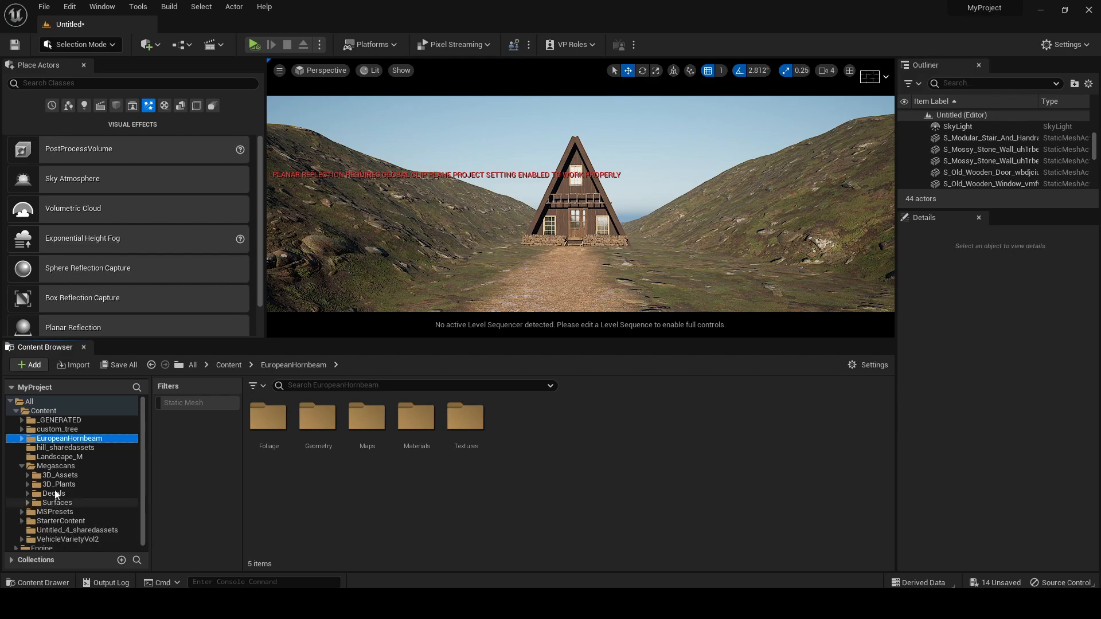
{"action": "left_click", "coordinate": [82, 430]}
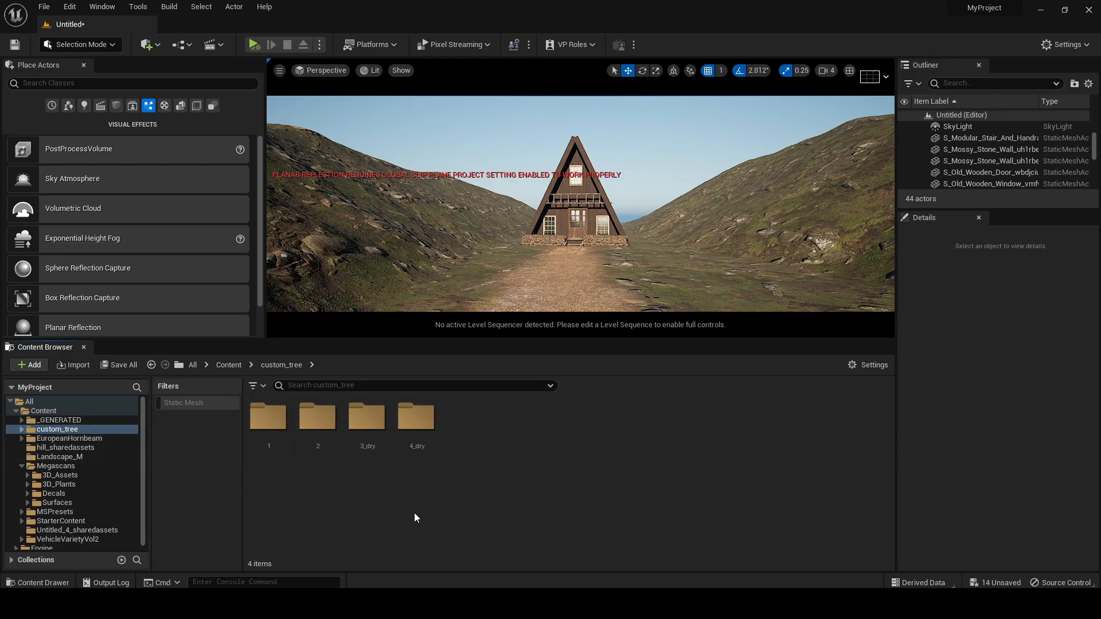
Switch to Foliage mode and add the four static-mesh trees from the custom_tree folder as foliage types
{"action": "left_click", "coordinate": [80, 44]}
{"action": "left_click", "coordinate": [80, 87]}
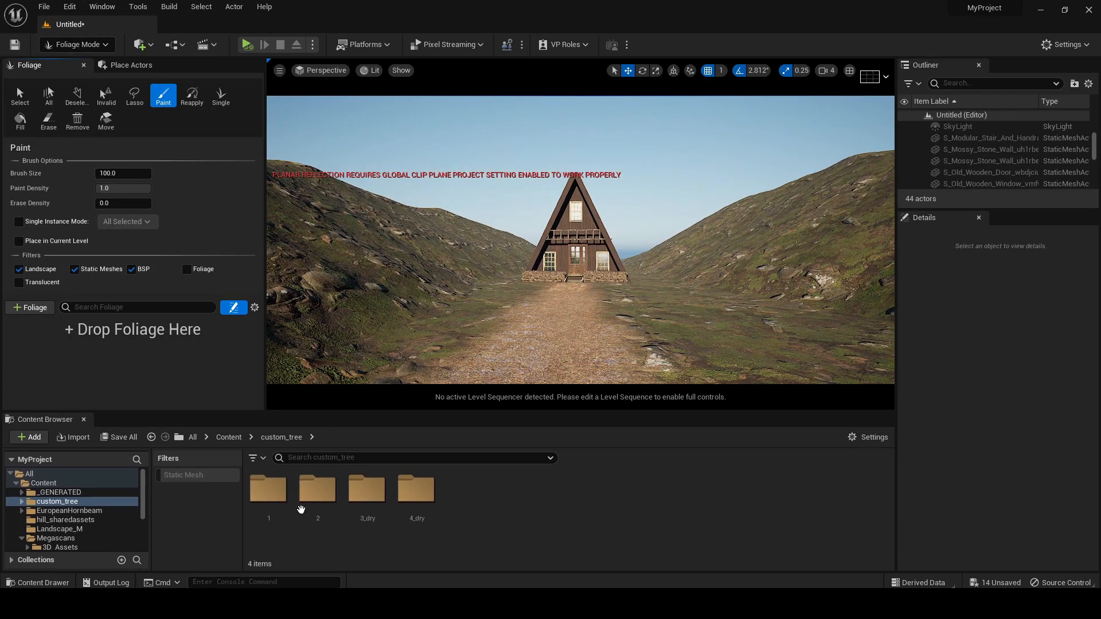
{"action": "left_click", "coordinate": [57, 502]}
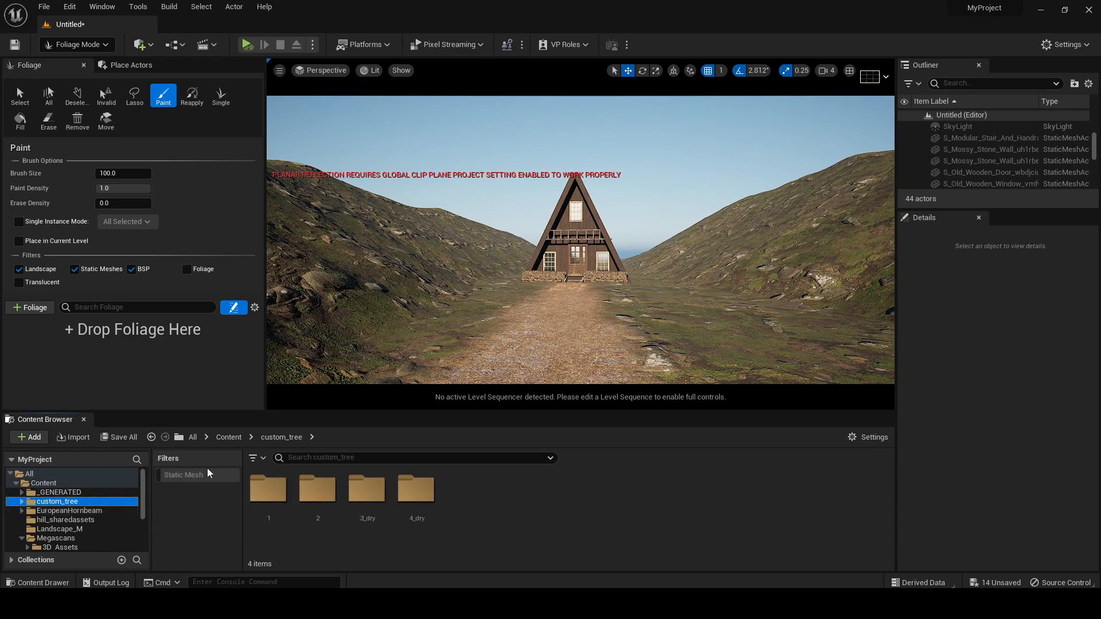
{"action": "left_click", "coordinate": [183, 475]}
{"action": "left_click", "coordinate": [417, 508]}
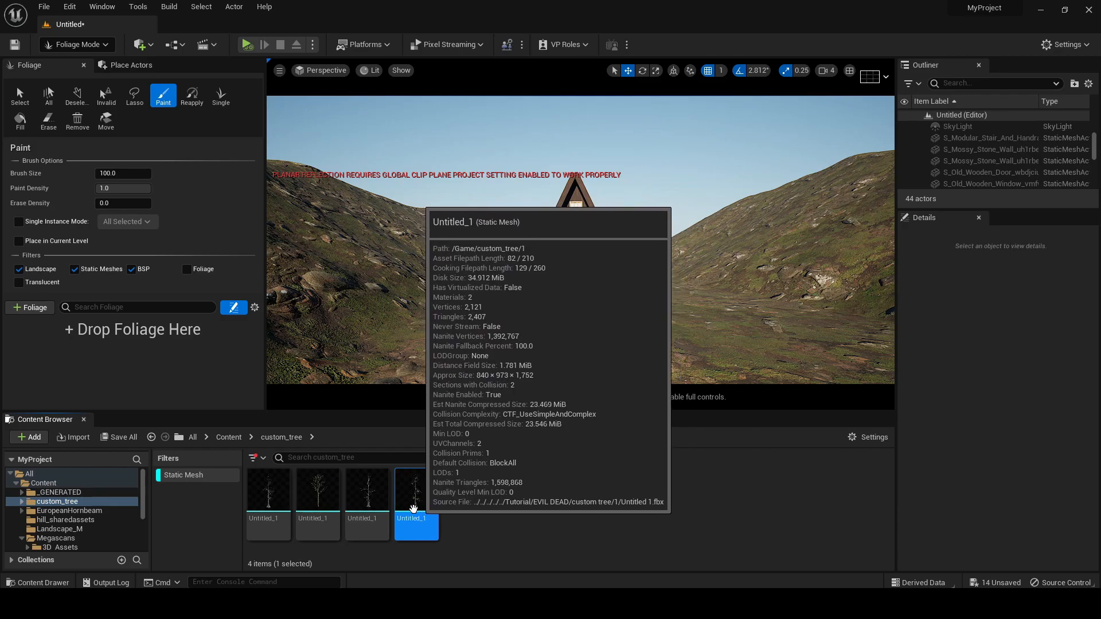
{"action": "left_click", "coordinate": [268, 493], "text": "shift"}
{"action": "left_click_drag", "start_coordinate": [387, 470], "coordinate": [136, 372]}
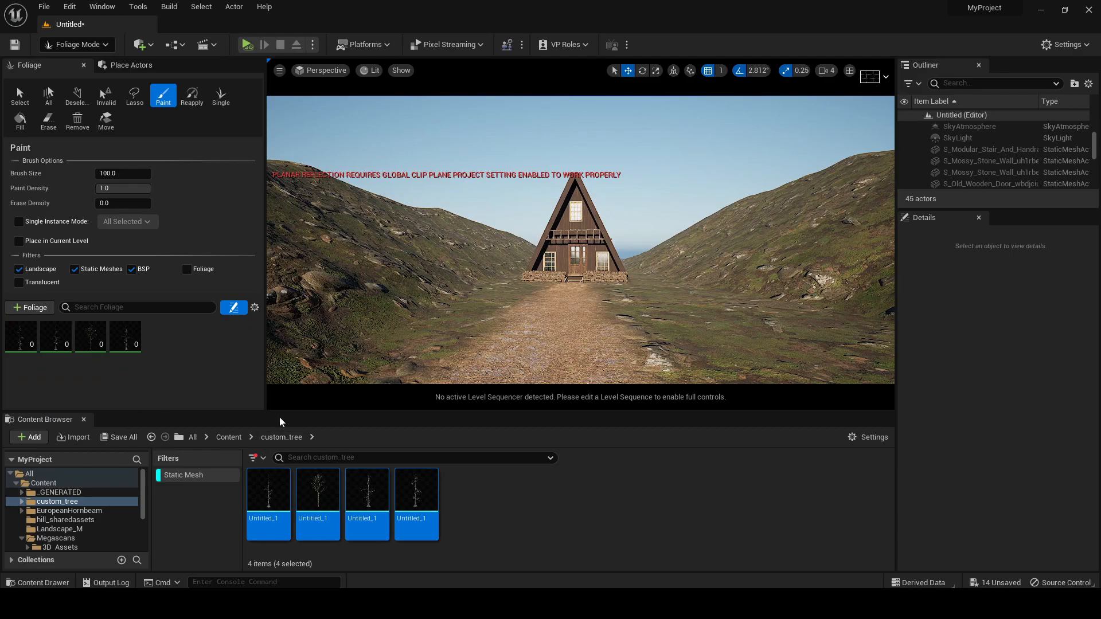
For all four tree foliage types, set Density / 1Kuu to 10 and the brush's Paint Density to 0.1
{"action": "left_click_drag", "start_coordinate": [278, 410], "coordinate": [278, 570]}
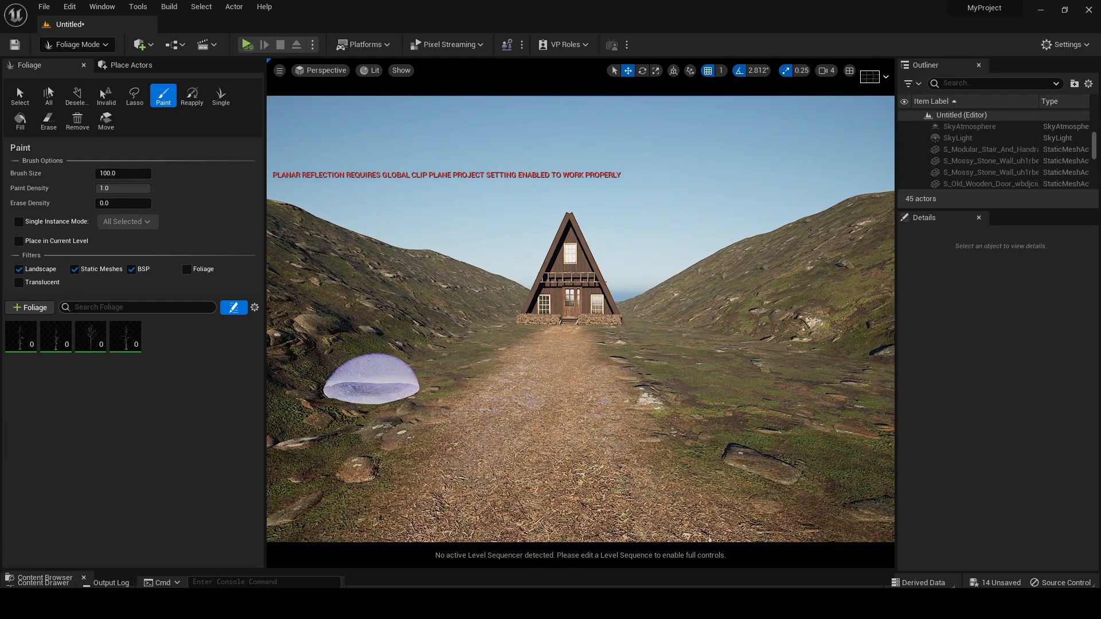
{"action": "left_click", "coordinate": [125, 337]}
{"action": "left_click", "coordinate": [22, 343], "text": "shift"}
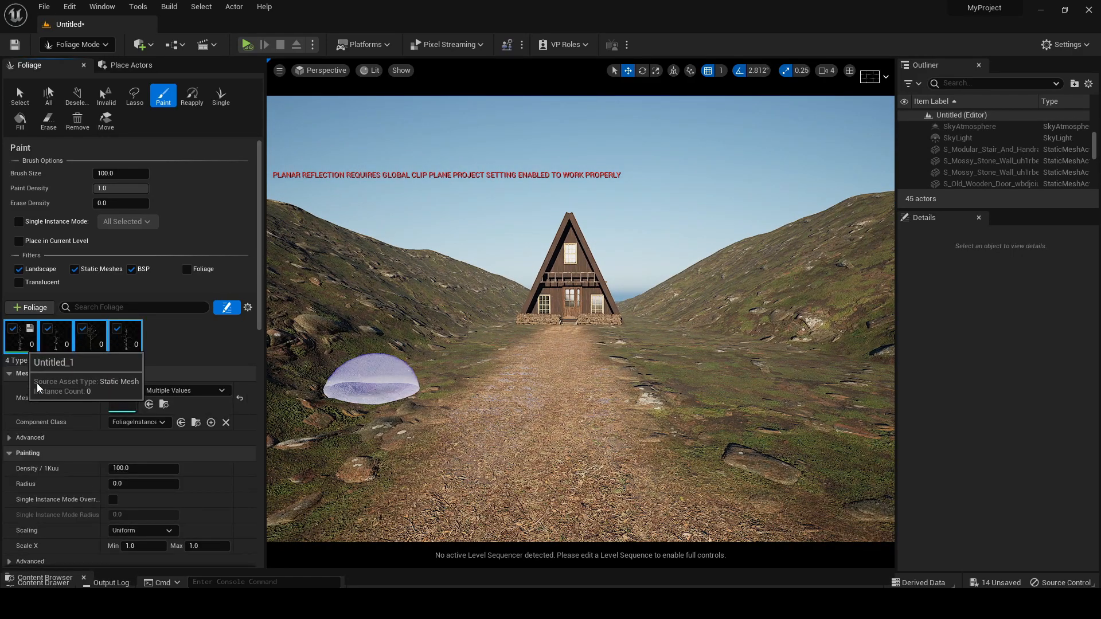
{"action": "left_click", "coordinate": [144, 468]}
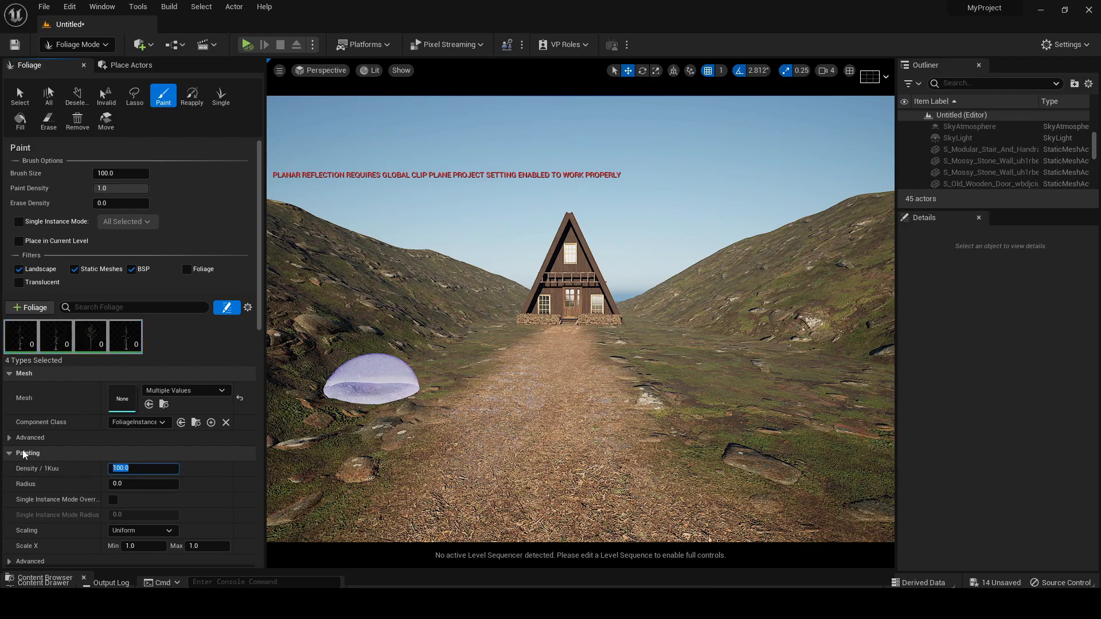
{"action": "type", "text": "10"}
{"action": "left_click", "coordinate": [111, 189]}
{"action": "type", "text": "0.1"}
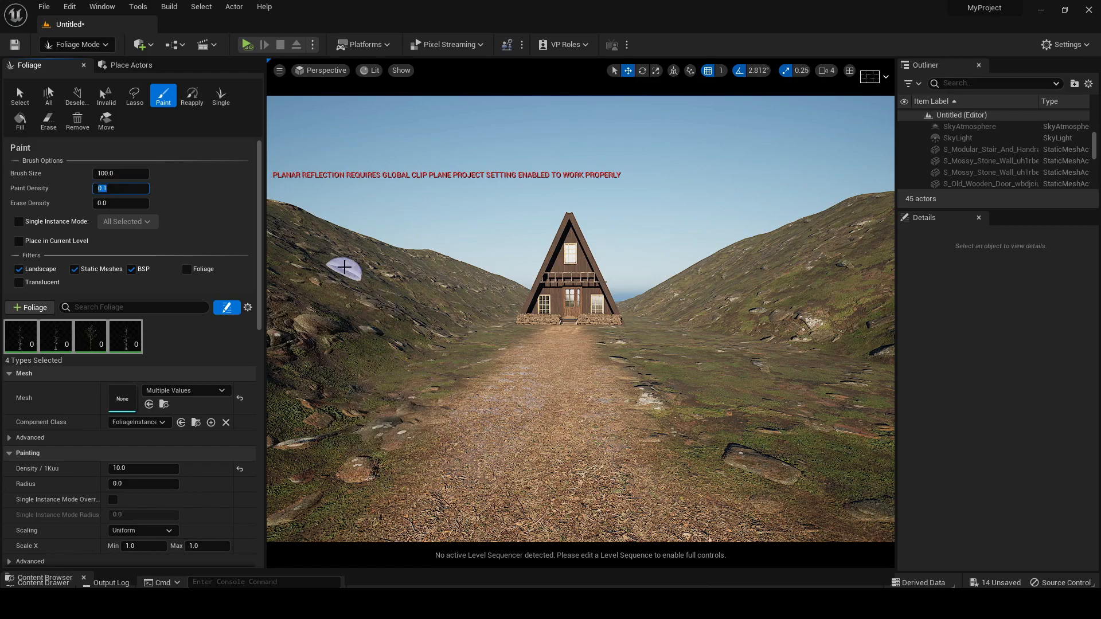
Paint trees along the valley slopes and beside the cabin, undoing the unwanted stroke
{"action": "left_click", "coordinate": [355, 282]}
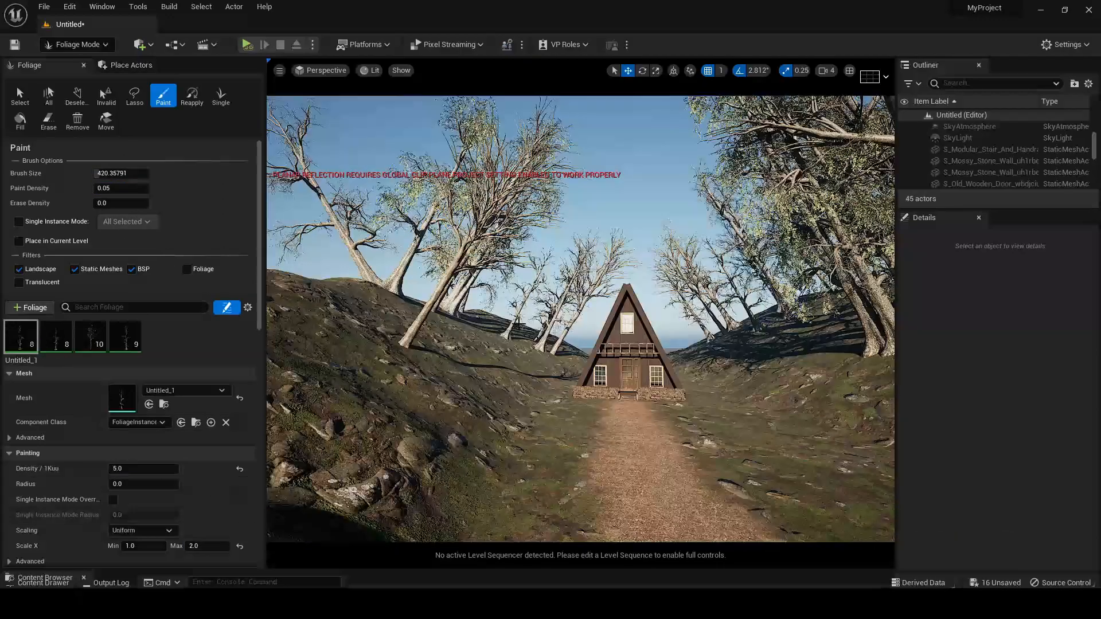
{"action": "left_click", "coordinate": [680, 365]}
{"action": "key", "text": "w"}
{"action": "right_click_drag", "start_coordinate": [692, 349], "coordinate": [696, 348]}
{"action": "key", "text": "ctrl+z"}
{"action": "key", "text": "q"}
{"action": "key", "text": "w"}
{"action": "right_click_drag", "start_coordinate": [646, 312], "coordinate": [651, 306]}
{"action": "key", "text": "s"}
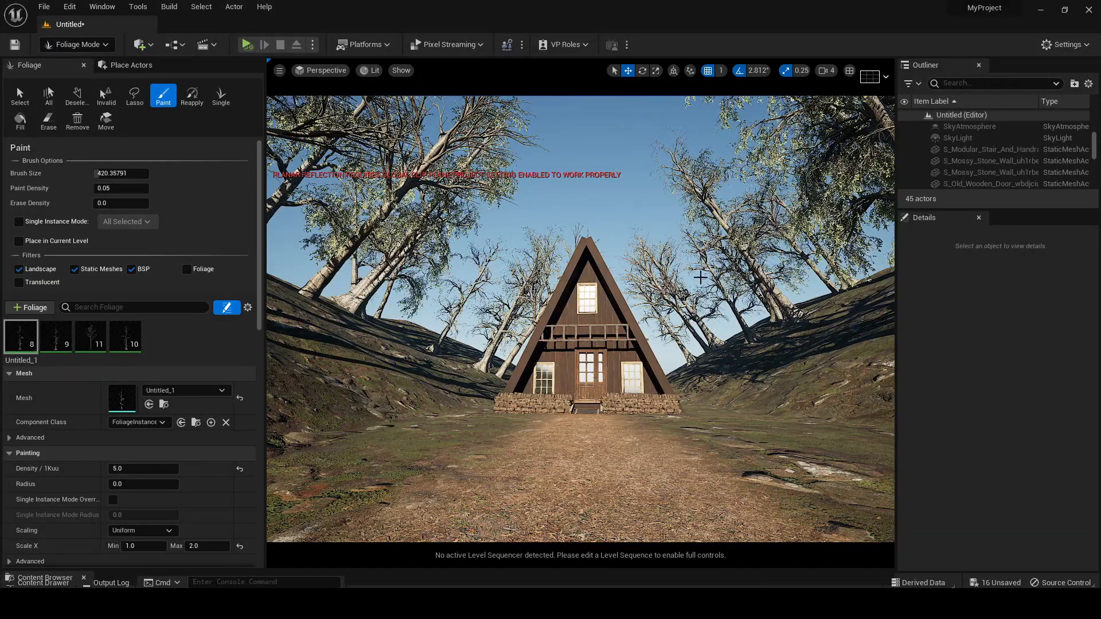
Paint additional trees on the slope to the right of the cabin
{"action": "key", "text": "s"}
{"action": "right_click_drag", "start_coordinate": [611, 272], "coordinate": [548, 299]}
{"action": "key", "text": "w"}
{"action": "key", "text": "e"}
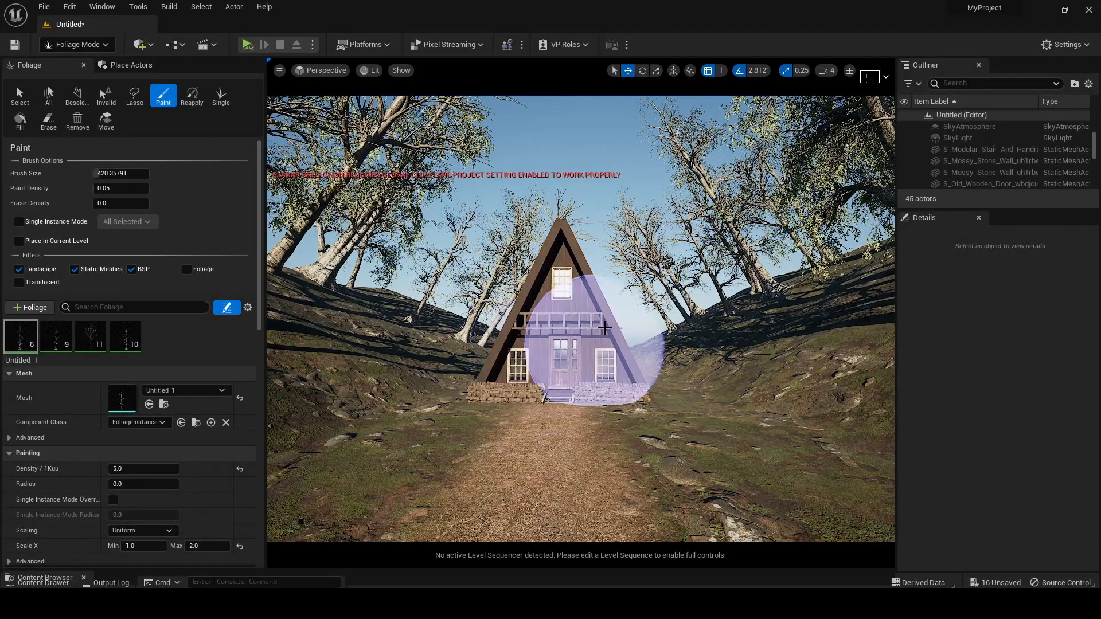
{"action": "right_click_drag", "start_coordinate": [588, 249], "coordinate": [585, 274]}
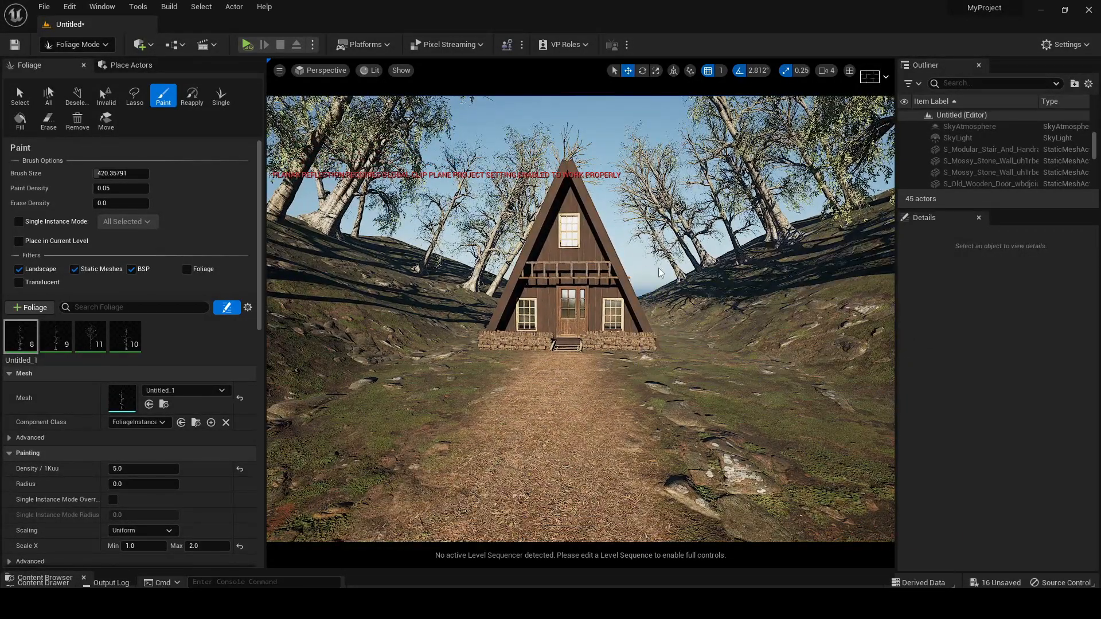
{"action": "left_click", "coordinate": [804, 232]}
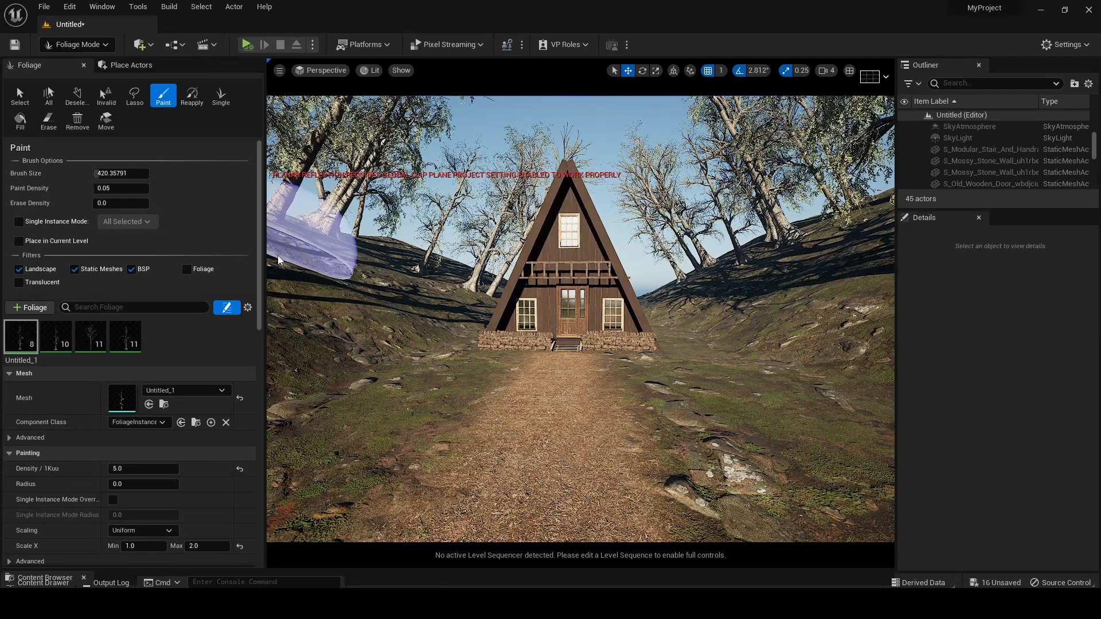
In Selection mode, place SM_EuropeanHornbeam_Sapling_03_PP at the cabin's front right corner and scale it uniformly to about 1.75
{"action": "left_click", "coordinate": [77, 44]}
{"action": "left_click", "coordinate": [63, 57]}
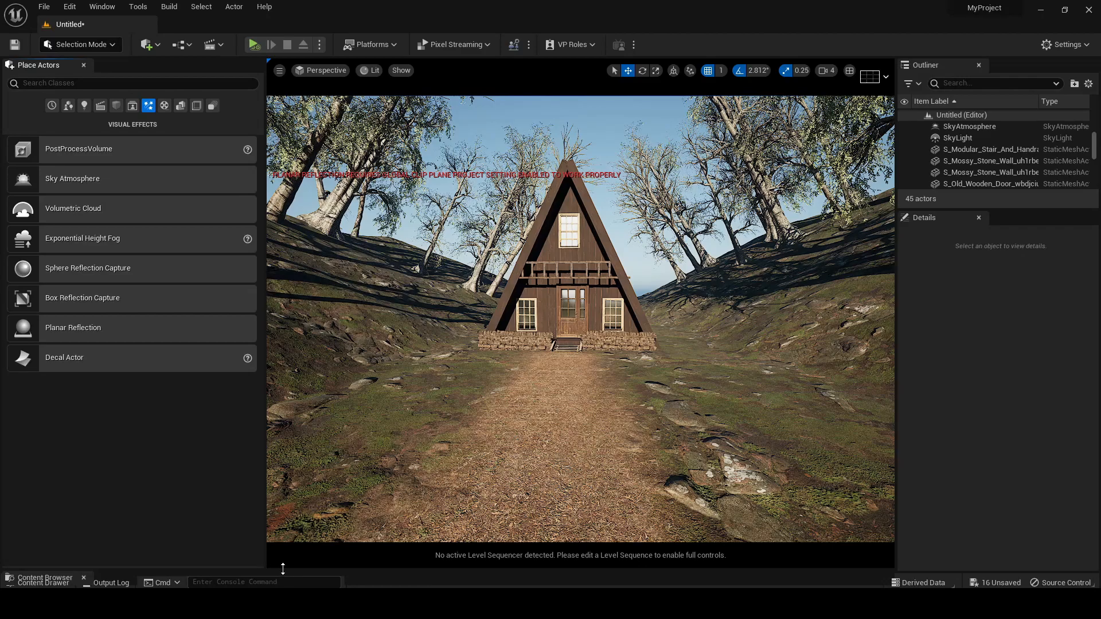
{"action": "left_click_drag", "start_coordinate": [283, 570], "coordinate": [321, 388]}
{"action": "left_click_drag", "start_coordinate": [471, 490], "coordinate": [670, 247]}
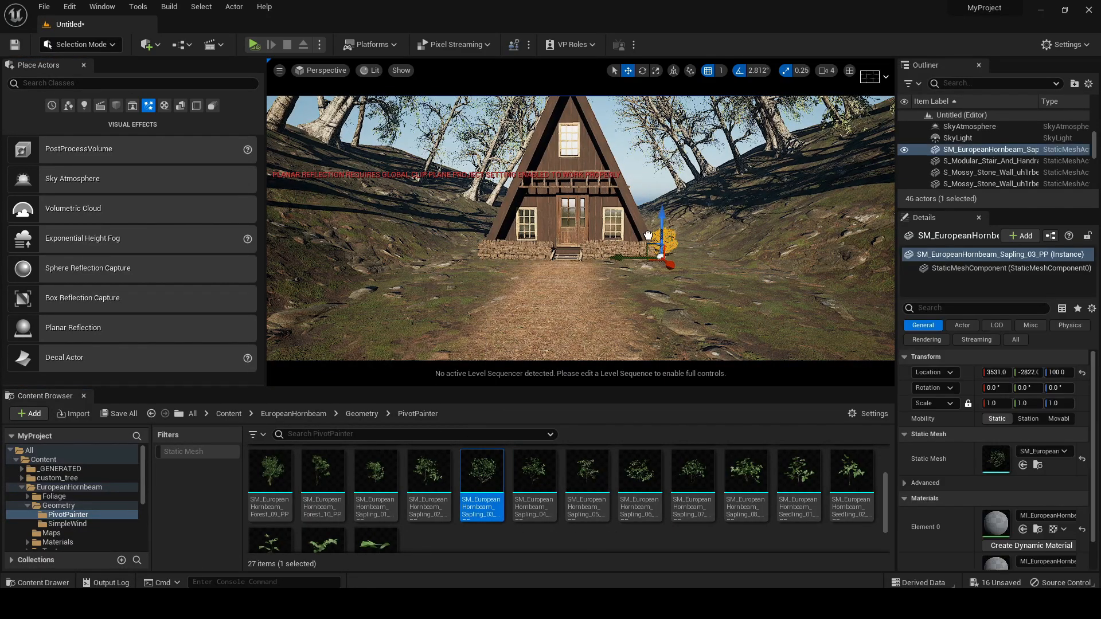
{"action": "left_click_drag", "start_coordinate": [996, 404], "coordinate": [1026, 403]}
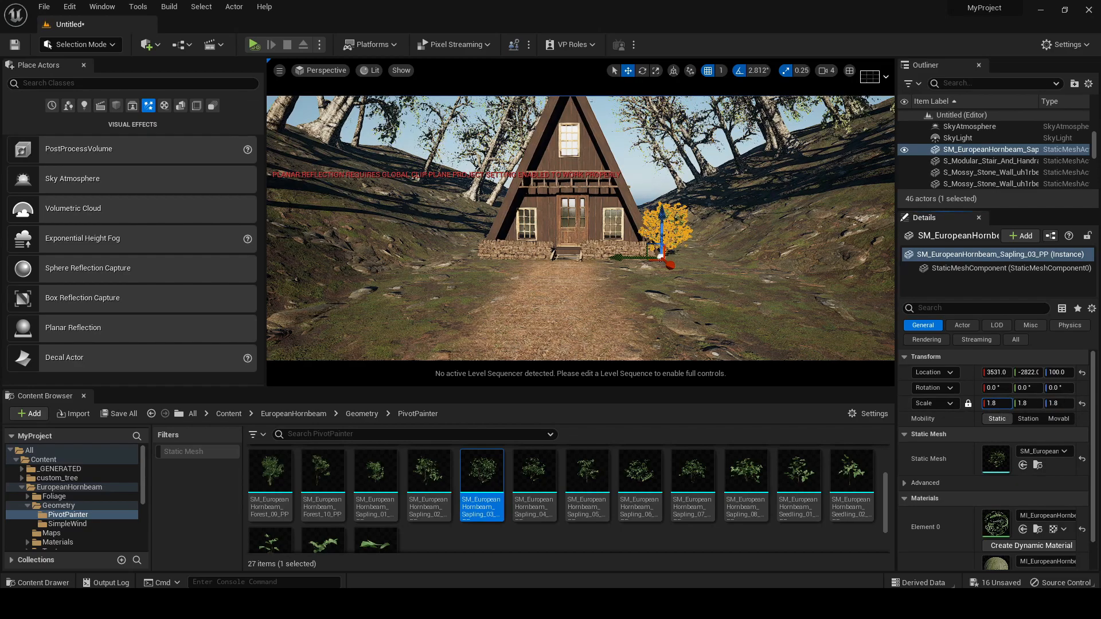
{"action": "left_click_drag", "start_coordinate": [630, 254], "coordinate": [633, 266]}
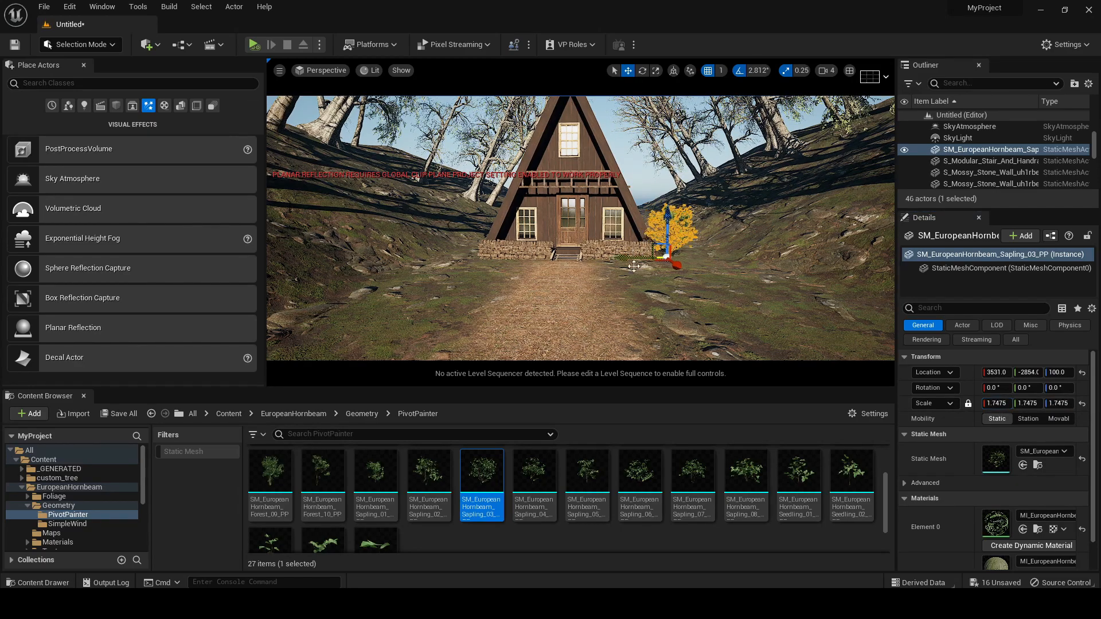
Switch to Foliage mode and add European Hornbeam saplings 03, 06 and 07 as foliage types
{"action": "left_click", "coordinate": [106, 44]}
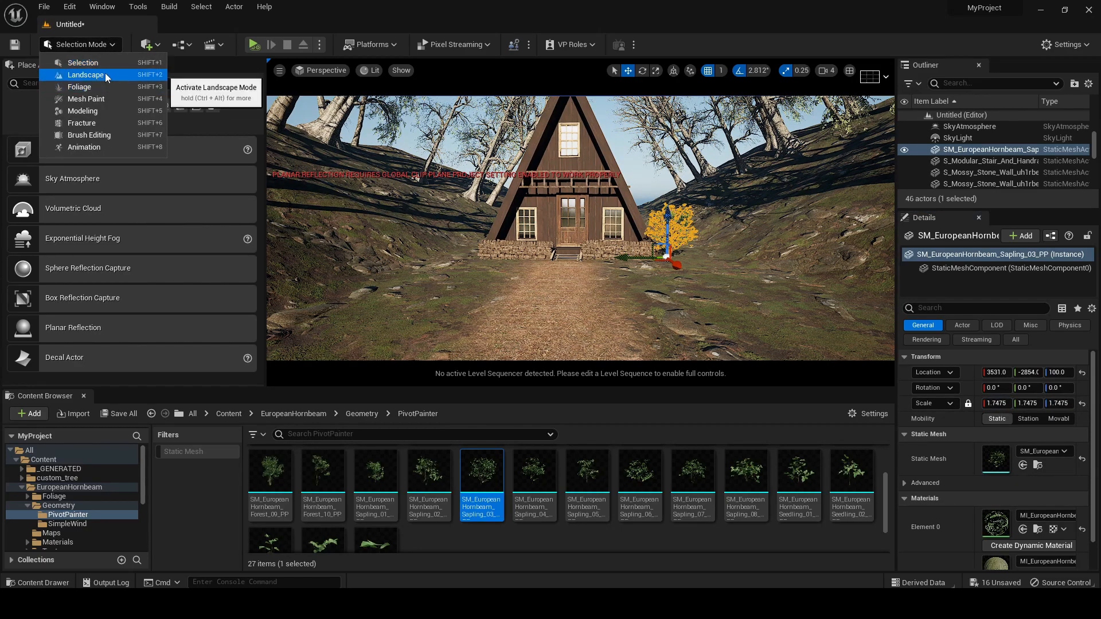
{"action": "left_click", "coordinate": [104, 86]}
{"action": "left_click", "coordinate": [645, 454], "text": "ctrl"}
{"action": "left_click", "coordinate": [693, 470], "text": "ctrl"}
{"action": "left_click_drag", "start_coordinate": [693, 470], "coordinate": [156, 341]}
For the three hornbeam sapling foliage types, set Density / 1Kuu to 20 and the brush's Paint Density to 1
{"action": "left_click_drag", "start_coordinate": [332, 388], "coordinate": [333, 567]}
{"action": "left_click", "coordinate": [90, 335]}
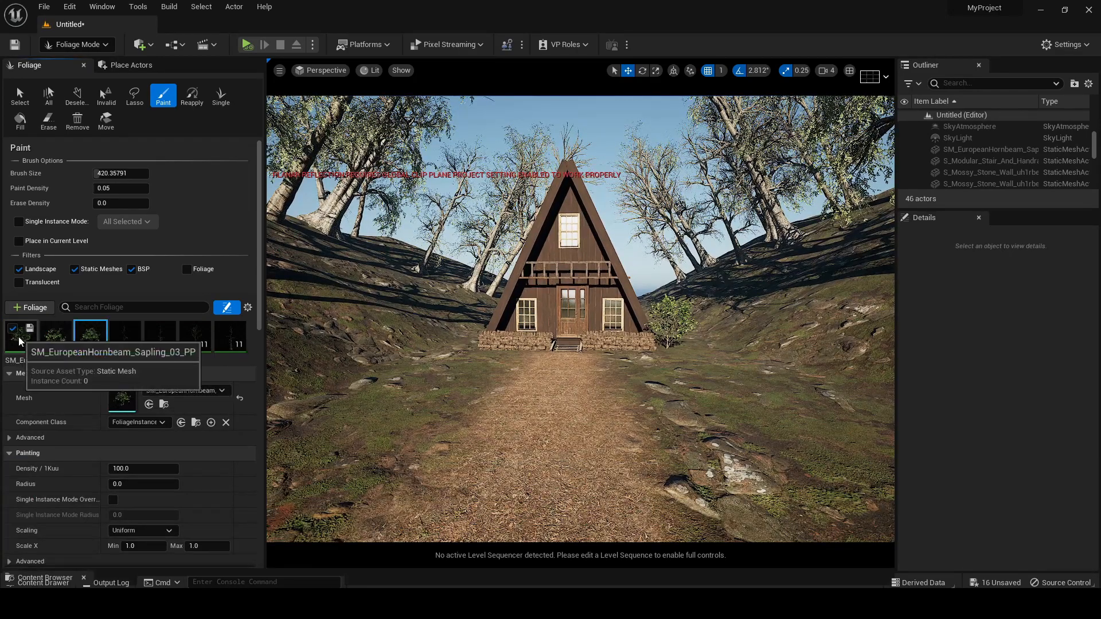
{"action": "left_click", "coordinate": [19, 341], "text": "shift"}
{"action": "left_click", "coordinate": [143, 468]}
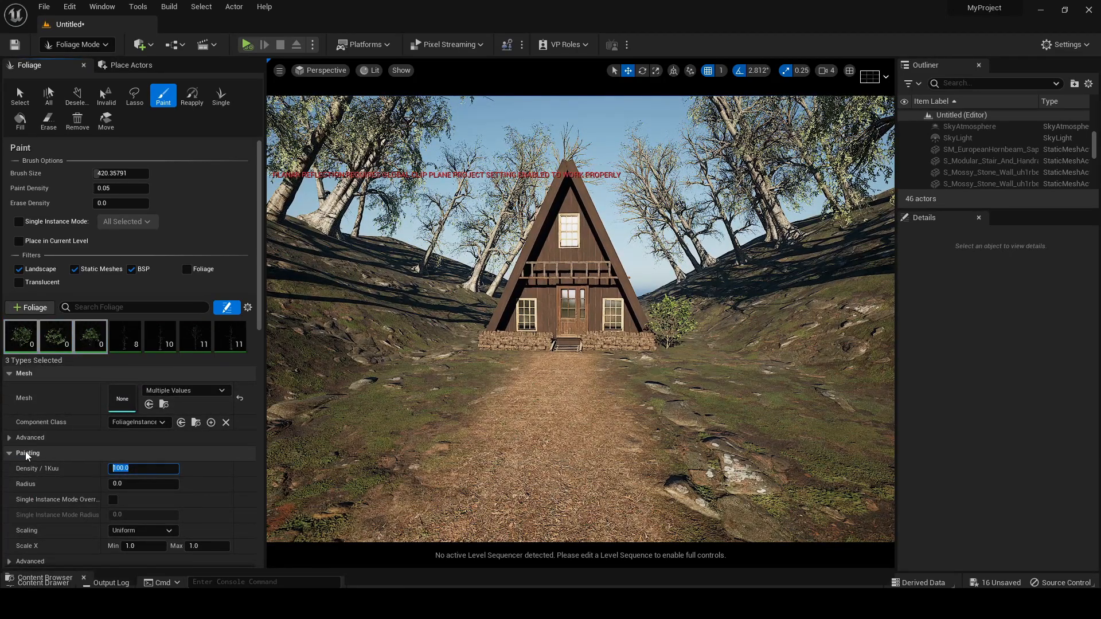
{"action": "key", "text": "Return"}
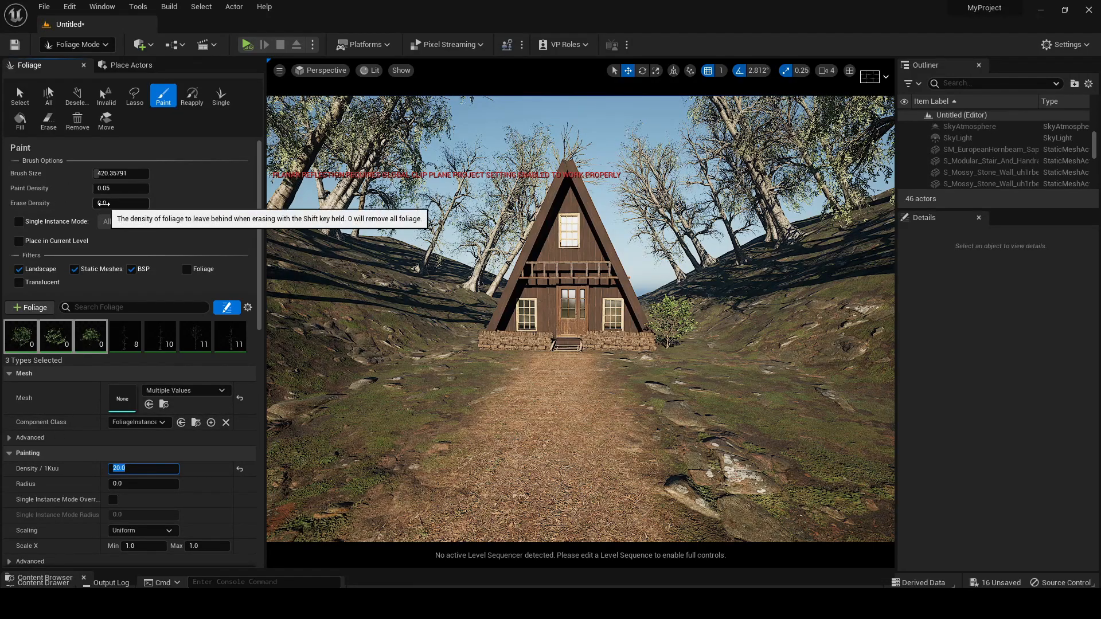
{"action": "left_click", "coordinate": [134, 190]}
{"action": "type", "text": "1"}
{"action": "key", "text": "Return"}
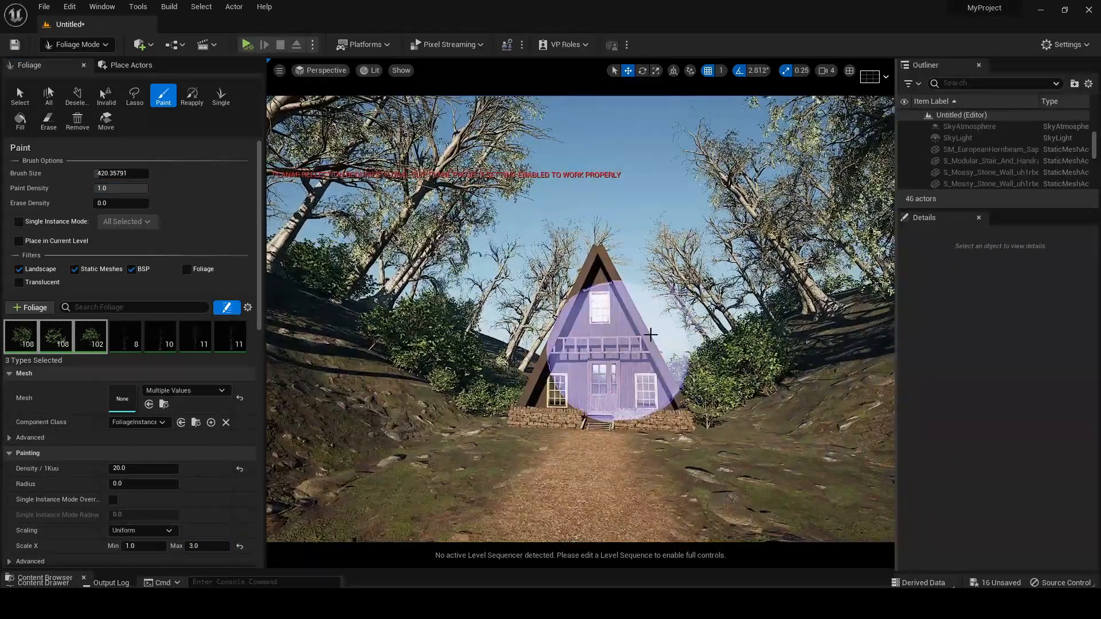
Return to Selection mode, open the Megascans Wild_Grass_vlkhcbxia plant folder and select the Var10 grass mesh
{"action": "left_click", "coordinate": [77, 44]}
{"action": "left_click", "coordinate": [54, 60]}
{"action": "right_click_drag", "start_coordinate": [519, 332], "coordinate": [542, 355]}
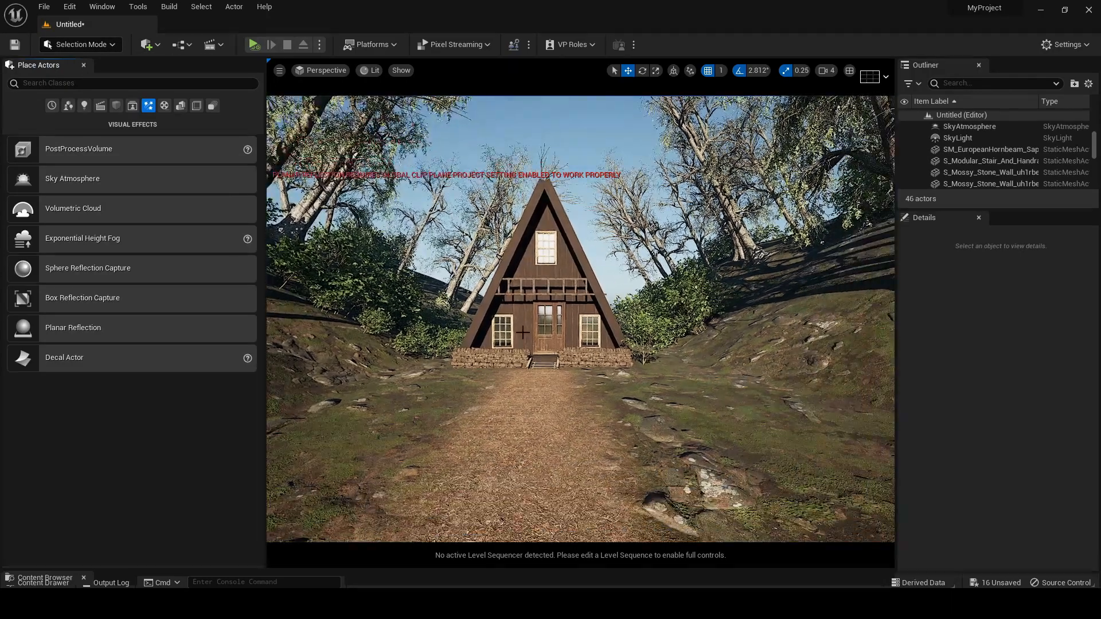
{"action": "scroll", "coordinate": [458, 365], "scroll_direction": "down", "scroll_amount": 8}
{"action": "scroll", "coordinate": [459, 365], "scroll_direction": "up", "scroll_amount": 4}
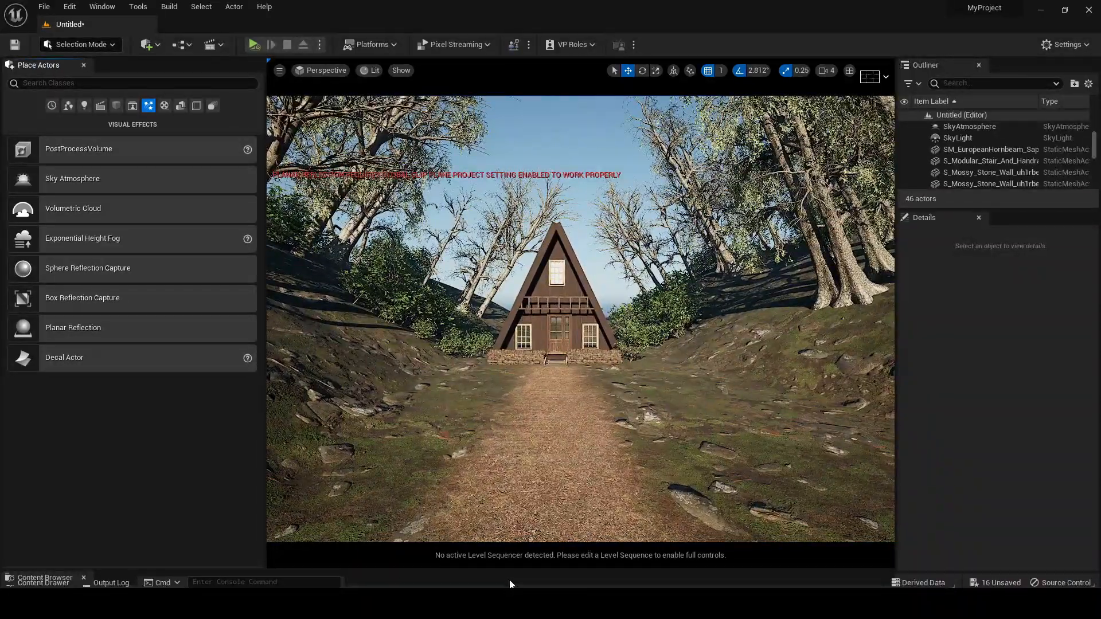
{"action": "left_click_drag", "start_coordinate": [493, 569], "coordinate": [493, 300]}
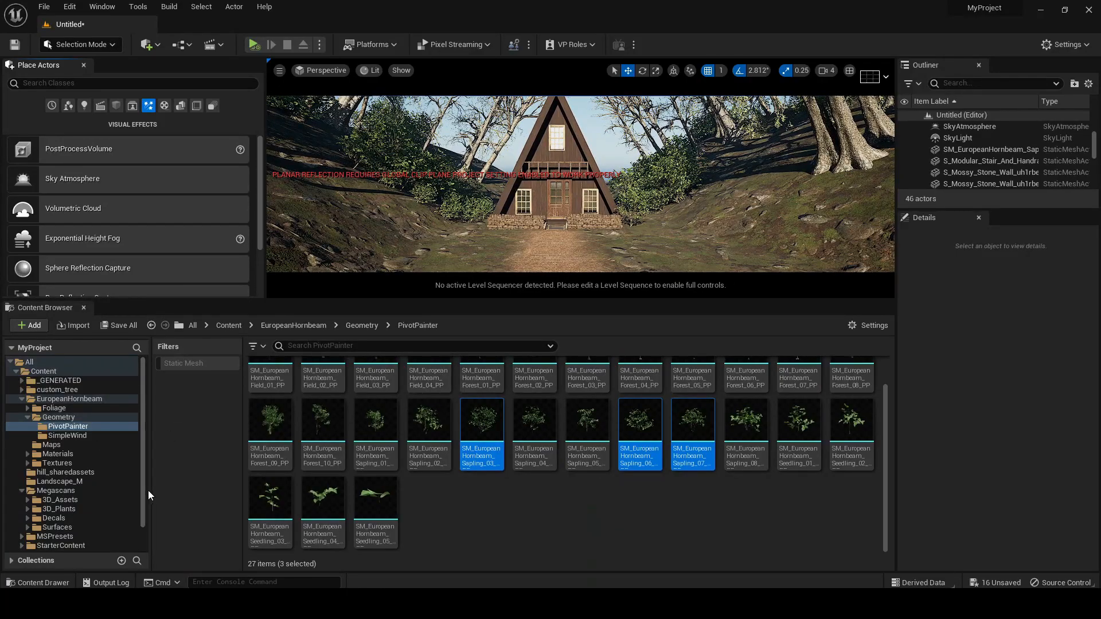
{"action": "left_click", "coordinate": [26, 417]}
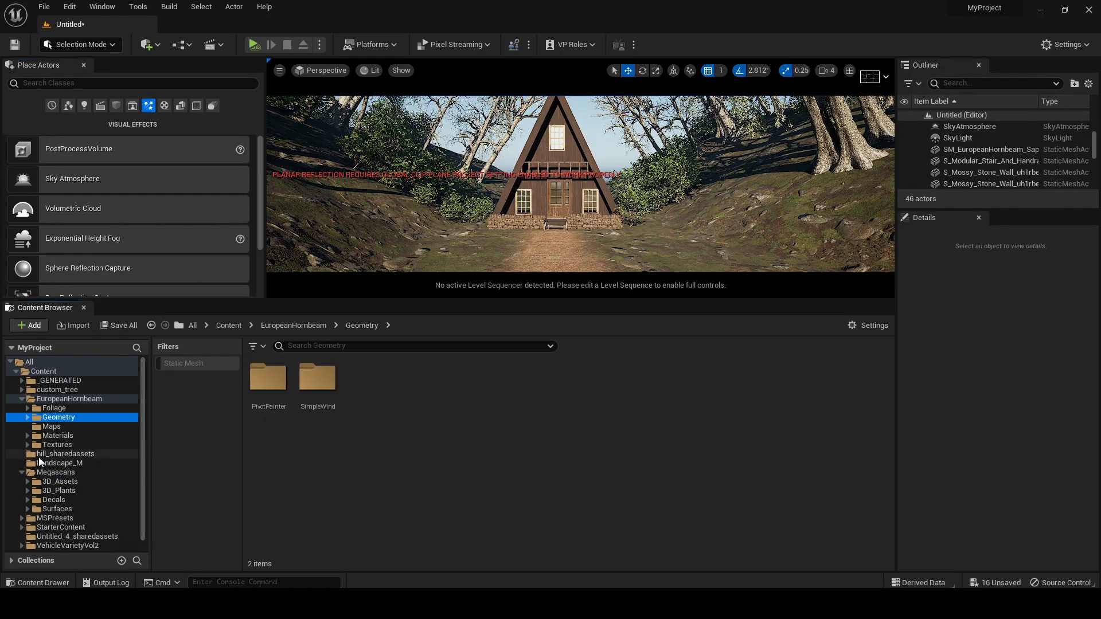
{"action": "left_click", "coordinate": [58, 491]}
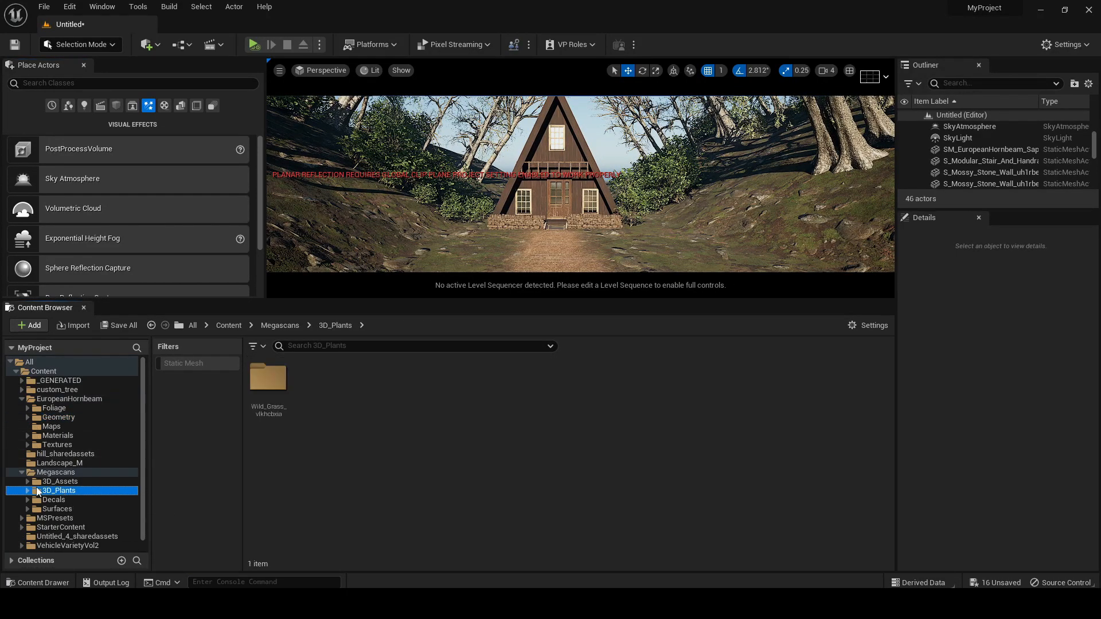
{"action": "double_click", "coordinate": [268, 376]}
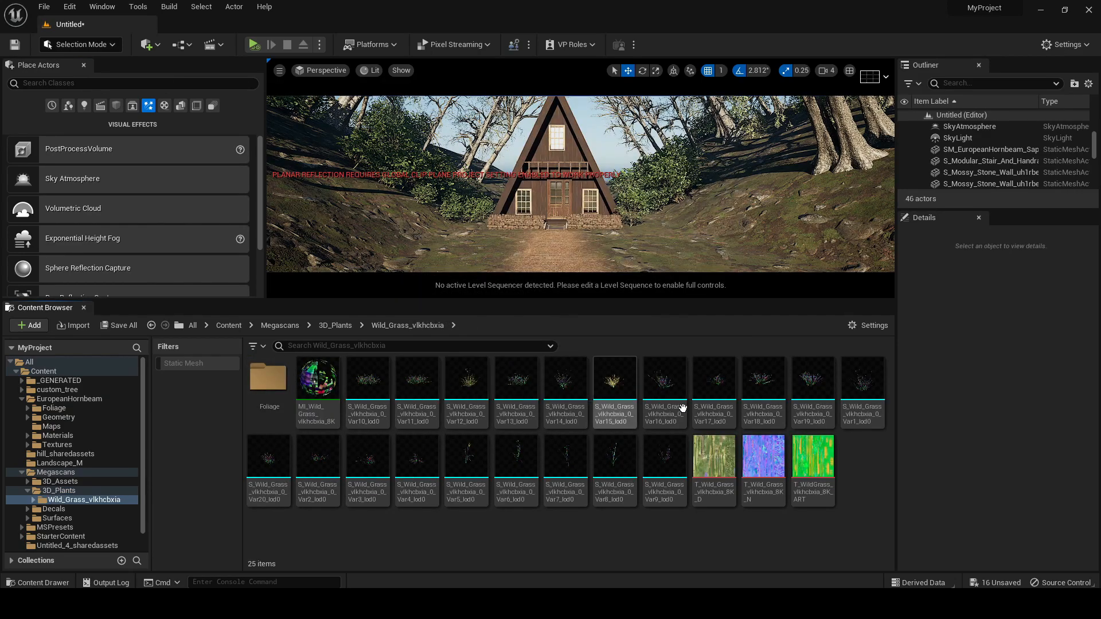
{"action": "left_click", "coordinate": [368, 381]}
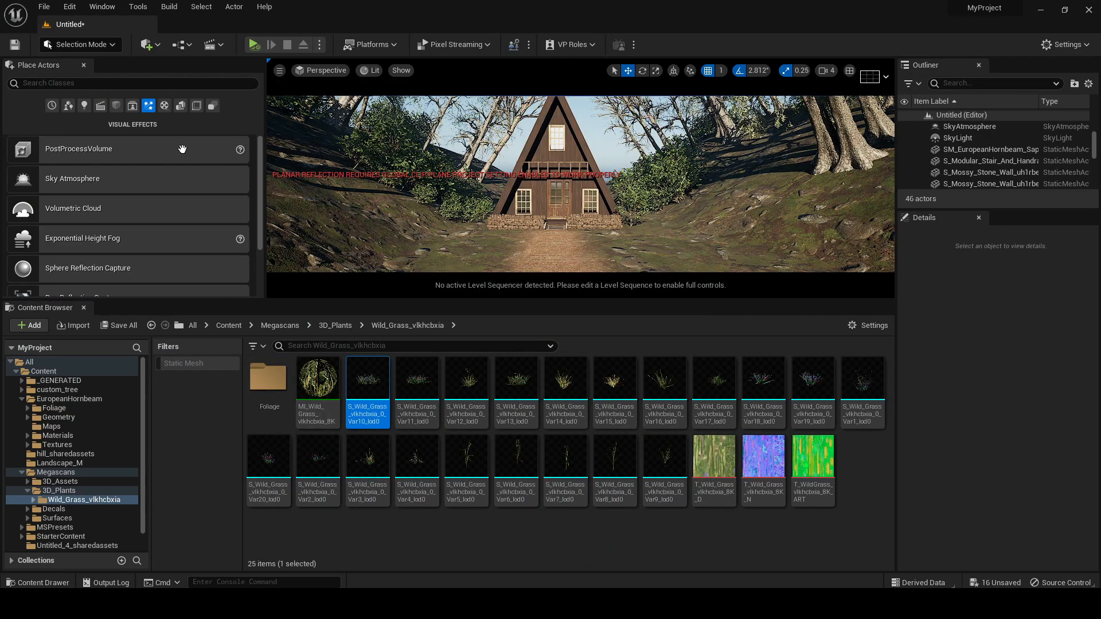
Switch to Foliage mode and disable painting of the three hornbeam sapling foliage types
{"action": "left_click", "coordinate": [81, 44]}
{"action": "left_click", "coordinate": [80, 88]}
{"action": "left_click_drag", "start_coordinate": [348, 304], "coordinate": [348, 471]}
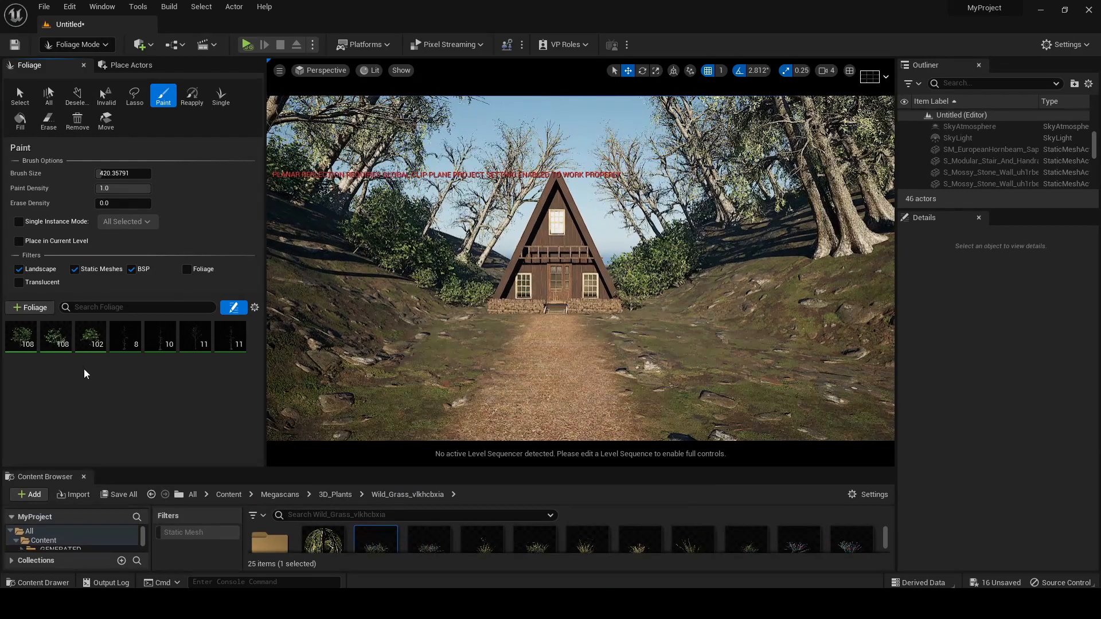
{"action": "left_click", "coordinate": [12, 329]}
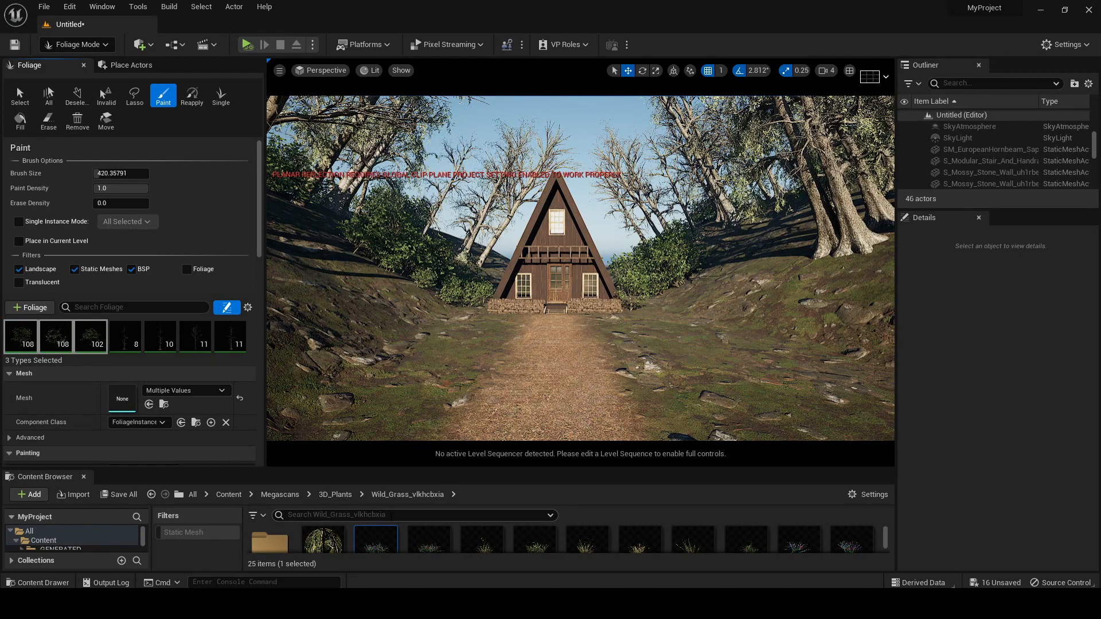
Add the nine Wild_Grass_vlkhcbxia meshes Var10 through Var18 as foliage types
{"action": "scroll", "coordinate": [377, 543], "scroll_direction": "down", "scroll_amount": 1}
{"action": "left_click", "coordinate": [368, 542]}
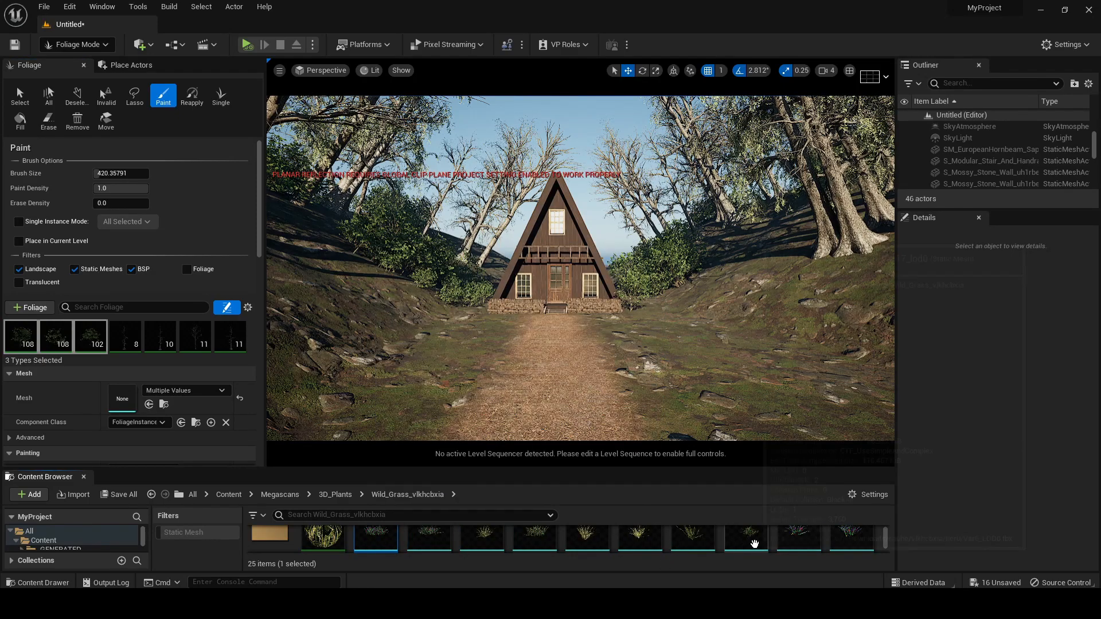
{"action": "left_click", "coordinate": [803, 542], "text": "shift"}
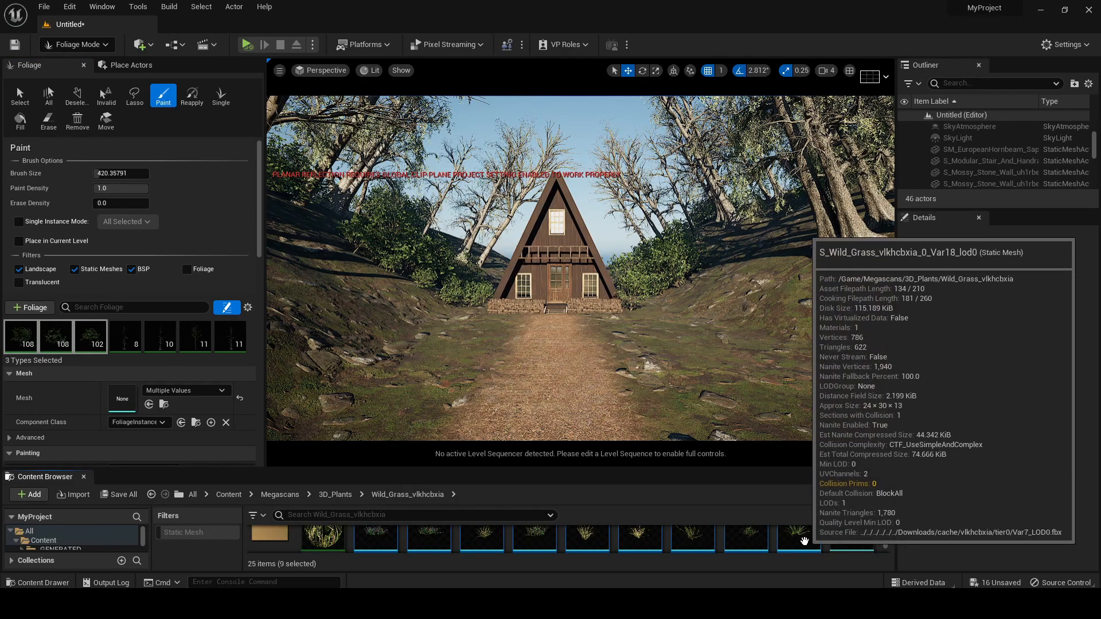
{"action": "left_click_drag", "start_coordinate": [605, 469], "coordinate": [605, 367]}
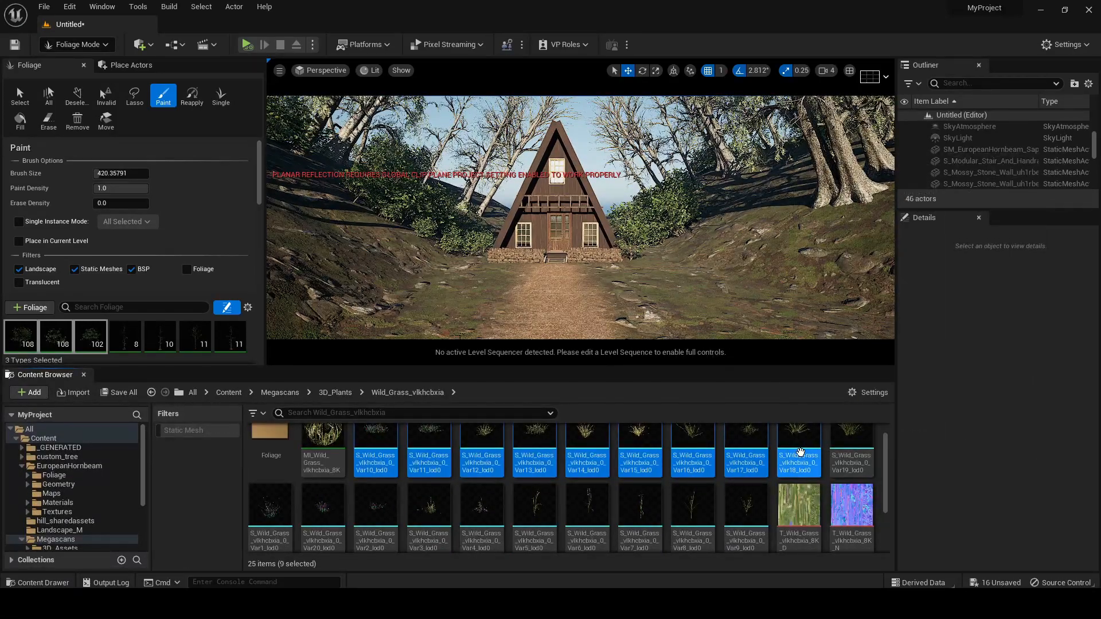
{"action": "left_click_drag", "start_coordinate": [802, 441], "coordinate": [124, 338]}
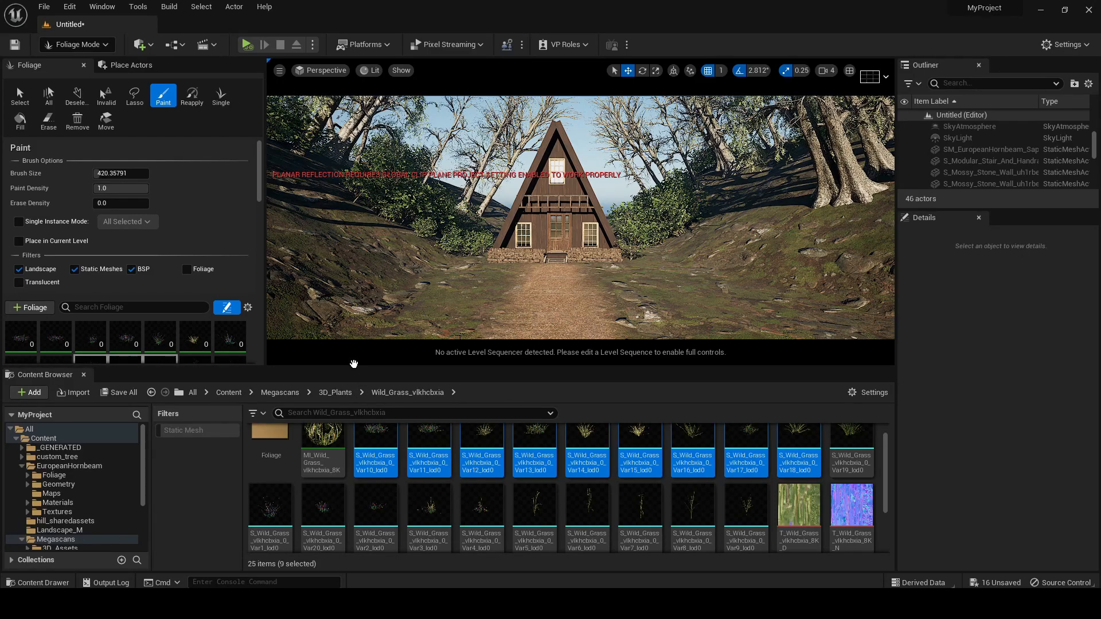
{"action": "left_click_drag", "start_coordinate": [361, 367], "coordinate": [341, 572]}
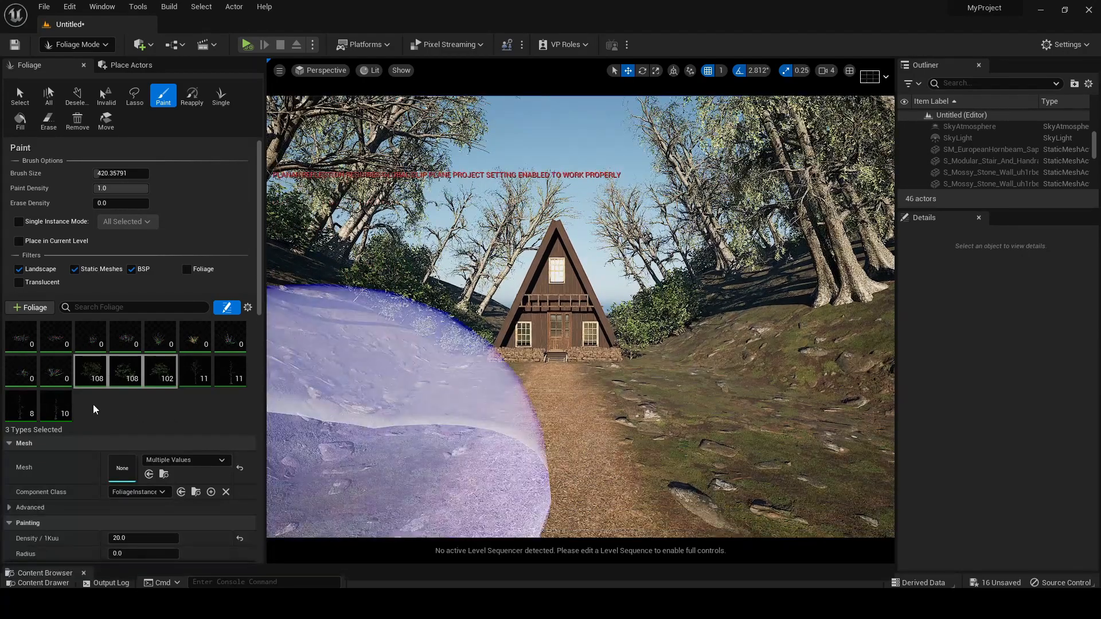
Select the nine wild grass foliage types, use a Scale X range of 1.0 to 2.0, and paint them over both slopes beside the path
{"action": "left_click", "coordinate": [55, 374]}
{"action": "left_click", "coordinate": [20, 337], "text": "shift"}
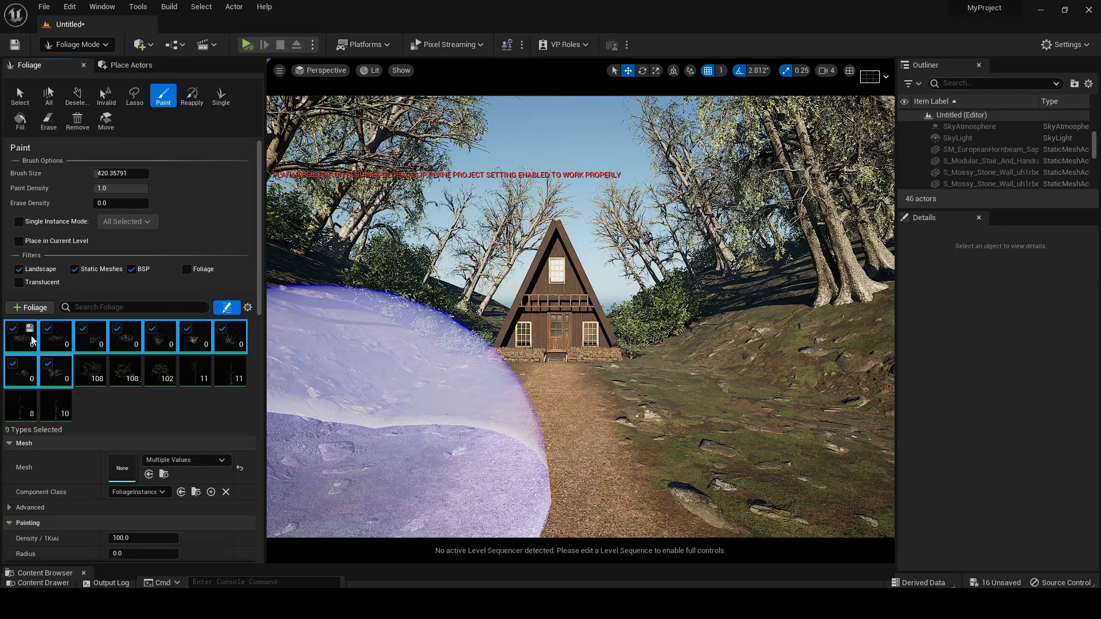
{"action": "left_click_drag", "start_coordinate": [344, 356], "coordinate": [356, 442]}
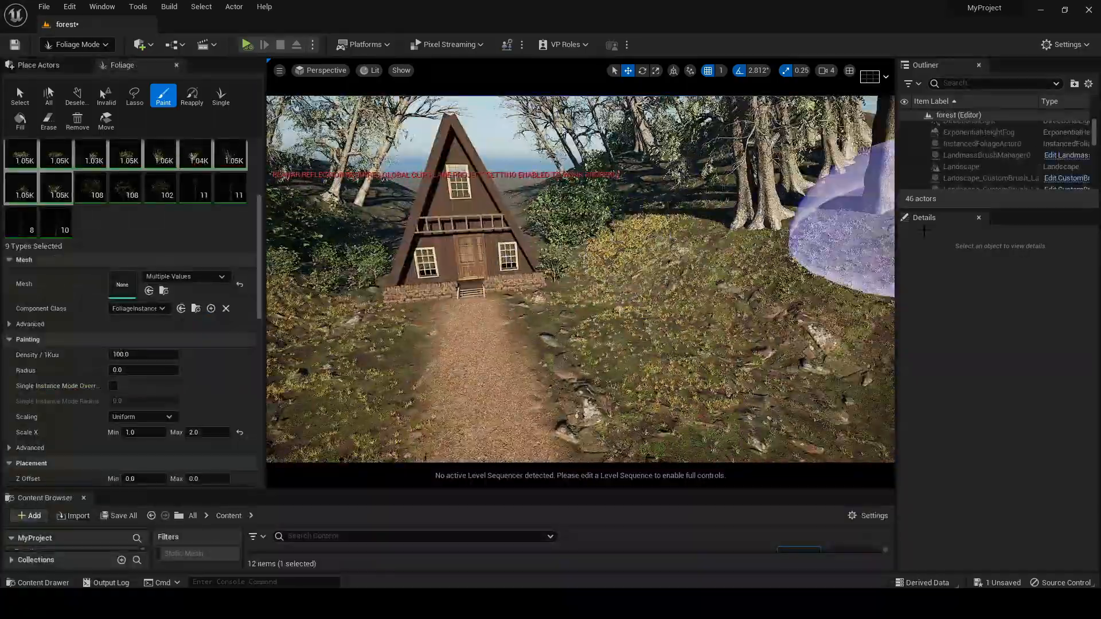
{"action": "right_click_drag", "start_coordinate": [581, 280], "coordinate": [706, 358]}
{"action": "mouse_move", "coordinate": [436, 275]}
{"action": "right_mouse_down"}
{"action": "mouse_move", "coordinate": [418, 272]}
{"action": "mouse_move", "coordinate": [434, 260]}
{"action": "mouse_move", "coordinate": [422, 277]}
{"action": "mouse_move", "coordinate": [404, 264]}
{"action": "mouse_move", "coordinate": [447, 266]}
{"action": "right_mouse_up"}
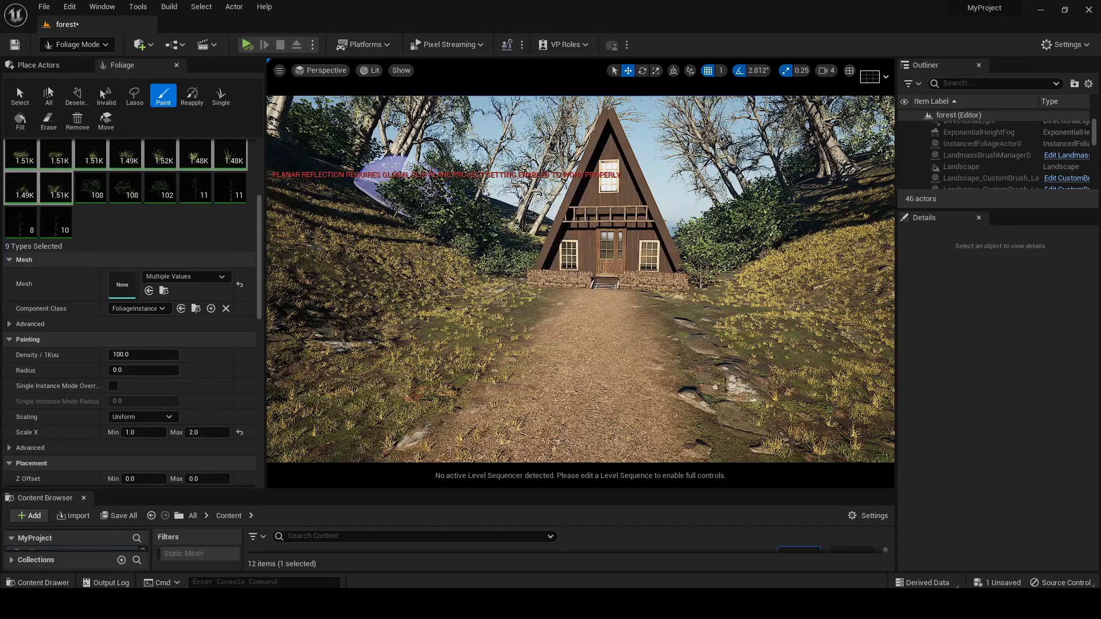
Return to Selection mode and open the GlobalFoliageActor folder inside MSPresets/MS_Foliage_Material
{"action": "key", "text": "shift+1"}
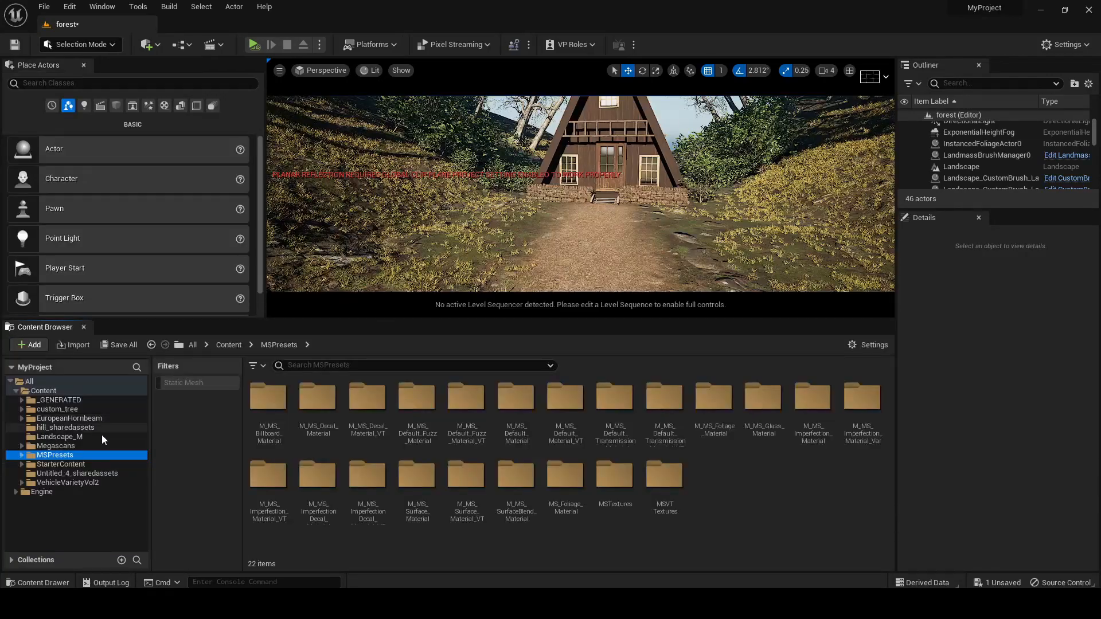
{"action": "left_click", "coordinate": [102, 435]}
{"action": "left_click", "coordinate": [188, 501]}
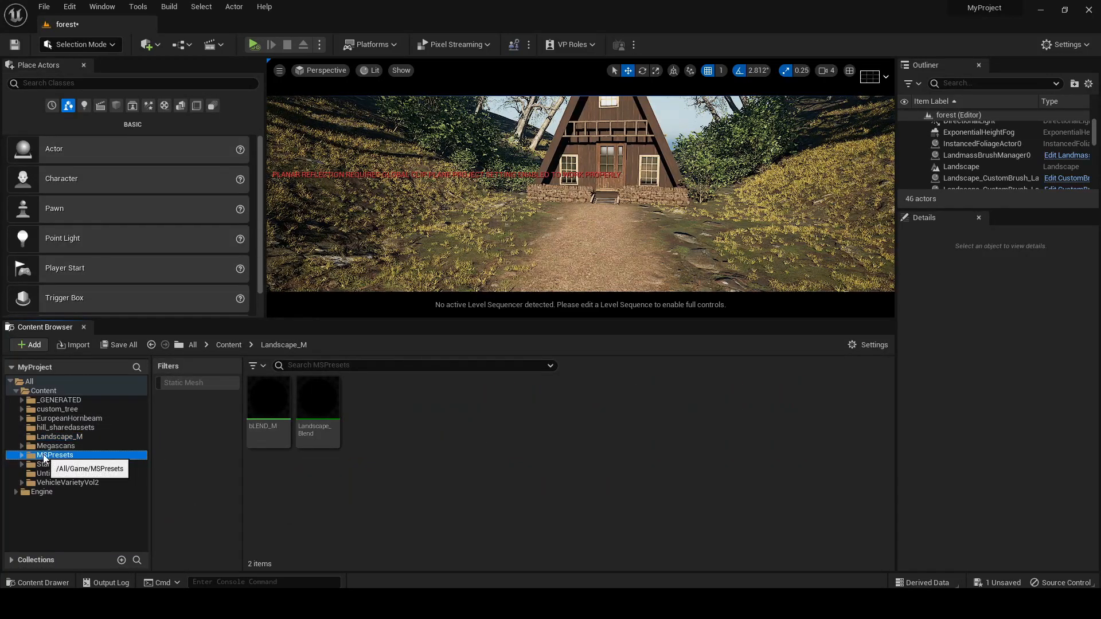
{"action": "left_click", "coordinate": [51, 456]}
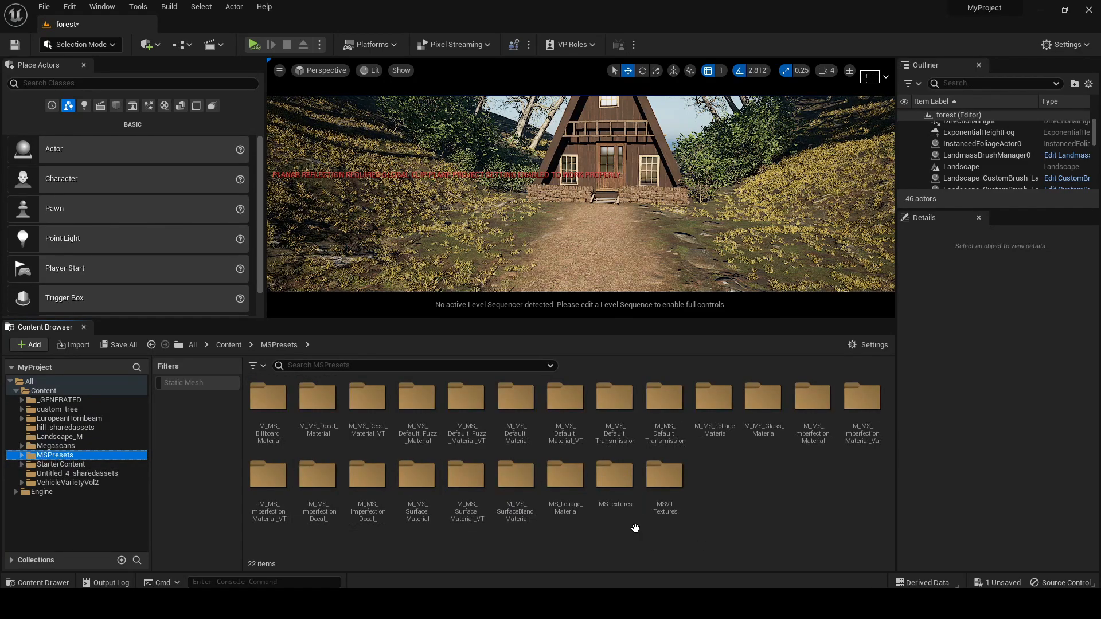
{"action": "double_click", "coordinate": [570, 492]}
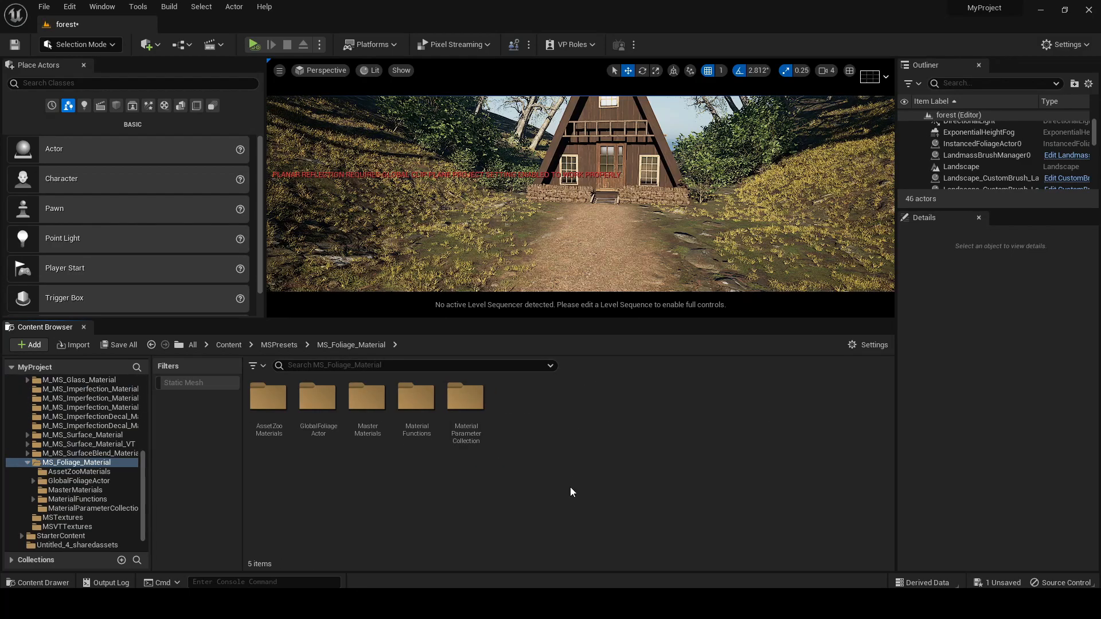
{"action": "double_click", "coordinate": [317, 397]}
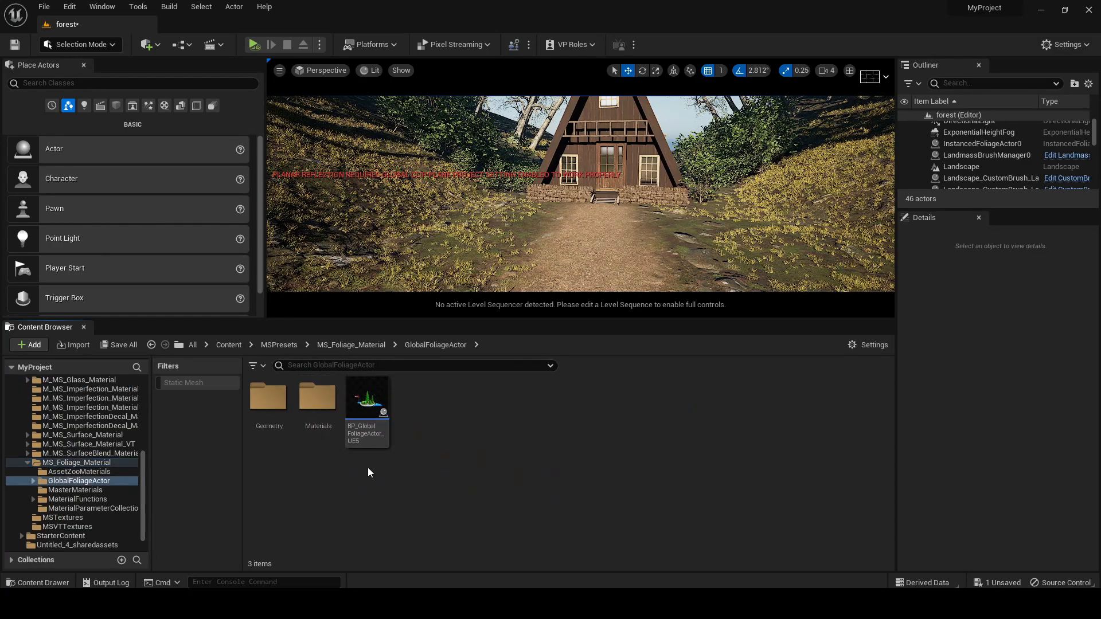
Place the BP_GlobalFoliageActor_UE5 blueprint on the path in front of the cabin
{"action": "left_click_drag", "start_coordinate": [366, 401], "coordinate": [615, 252]}
{"action": "right_click_drag", "start_coordinate": [692, 287], "coordinate": [693, 258]}
{"action": "left_click_drag", "start_coordinate": [690, 320], "coordinate": [689, 571]}
{"action": "right_click_drag", "start_coordinate": [703, 392], "coordinate": [723, 436]}
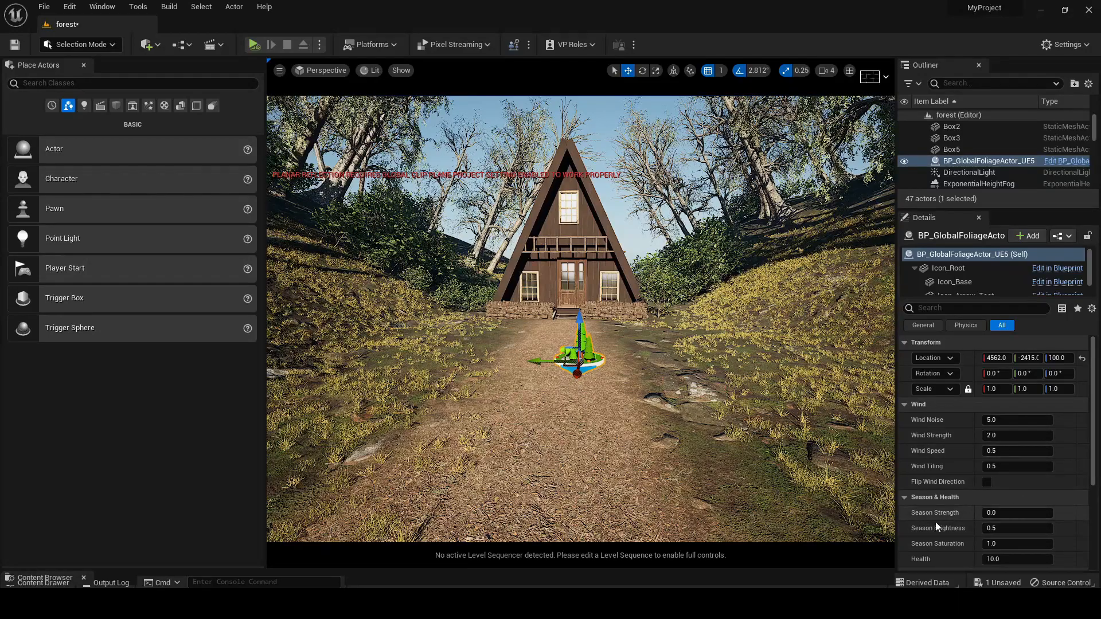
Set the global foliage actor's Season Strength to about 5.2 to give the foliage autumn colours, then deselect it
{"action": "mouse_move", "coordinate": [996, 511]}
{"action": "left_mouse_down"}
{"action": "mouse_move", "coordinate": [1024, 512]}
{"action": "mouse_move", "coordinate": [990, 512]}
{"action": "mouse_move", "coordinate": [1004, 512]}
{"action": "left_mouse_up"}
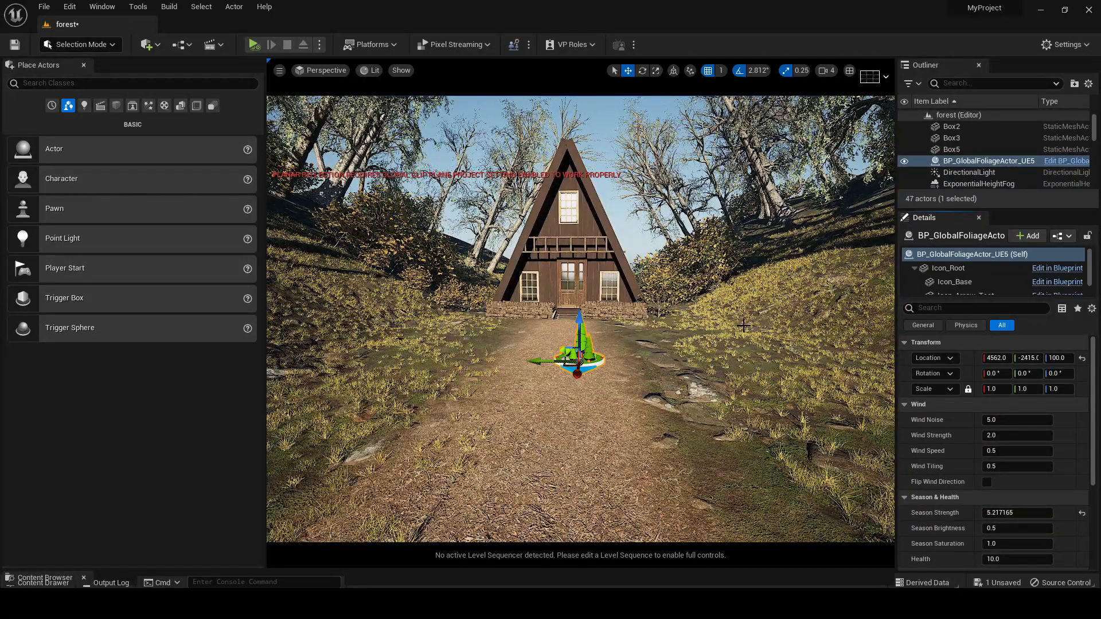
{"action": "scroll", "coordinate": [644, 341], "scroll_direction": "down", "scroll_amount": 2}
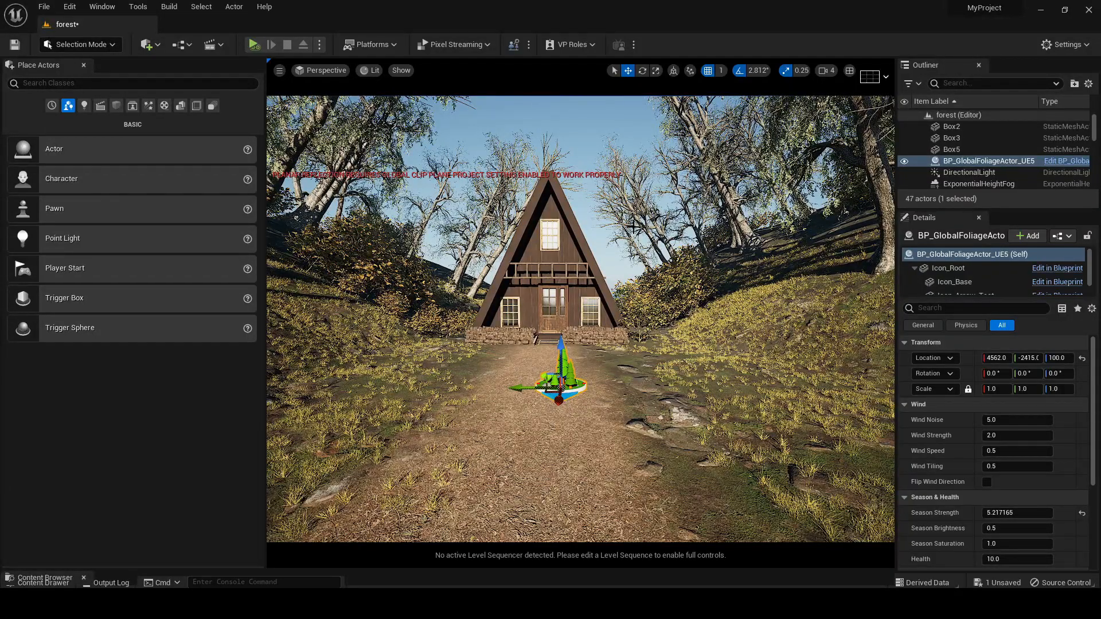
{"action": "right_click_drag", "start_coordinate": [633, 226], "coordinate": [616, 204]}
{"action": "left_click", "coordinate": [592, 143]}
{"action": "middle_click_drag", "start_coordinate": [638, 269], "coordinate": [640, 277]}
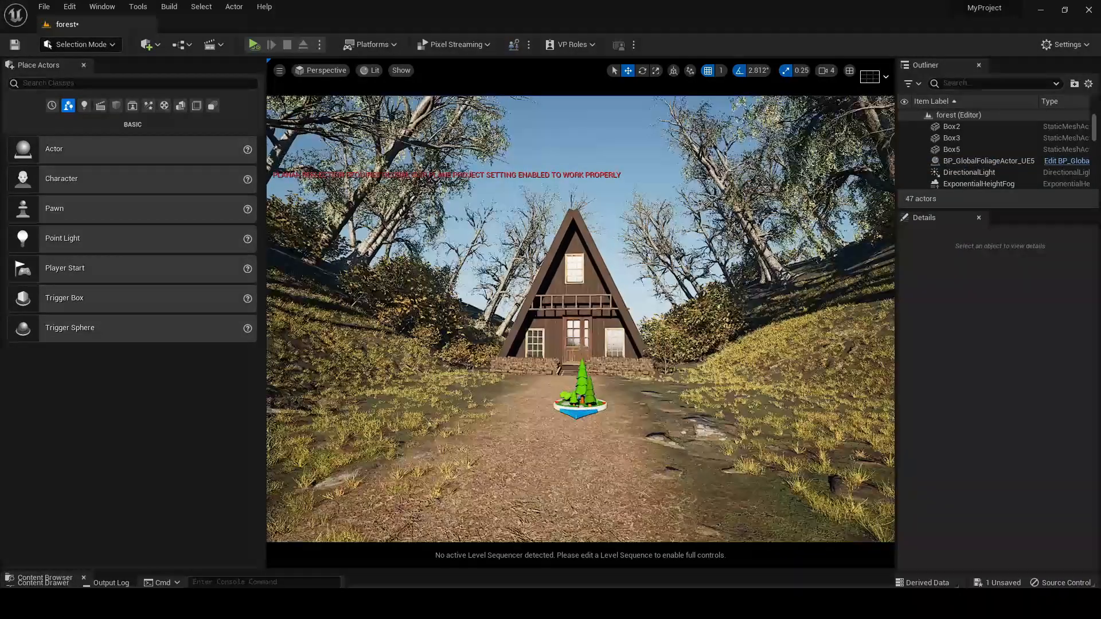
Move the global foliage actor off the path and out of view, to about X 6761, Y 5268
{"action": "left_click", "coordinate": [580, 412]}
{"action": "right_click_drag", "start_coordinate": [580, 411], "coordinate": [525, 446]}
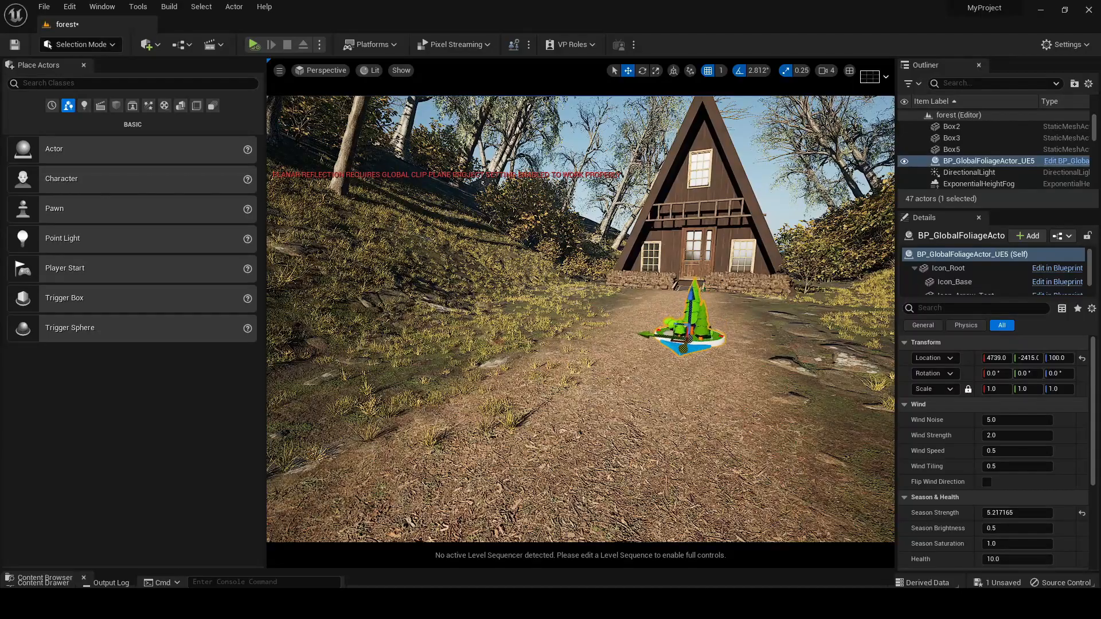
{"action": "right_click_drag", "start_coordinate": [658, 268], "coordinate": [524, 281]}
{"action": "left_click_drag", "start_coordinate": [278, 324], "coordinate": [282, 325]}
{"action": "right_click_drag", "start_coordinate": [439, 290], "coordinate": [387, 290]}
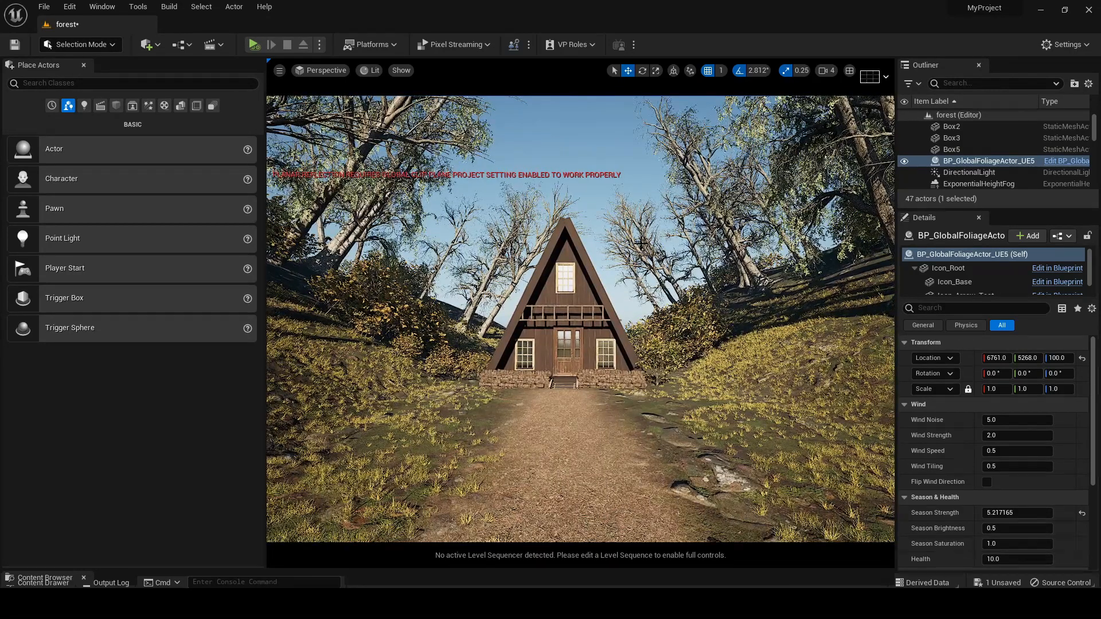
Rotate the sun's directional light so it shines from behind the cabin and leaves the front facade in shade
{"action": "key", "text": "ctrl+l"}
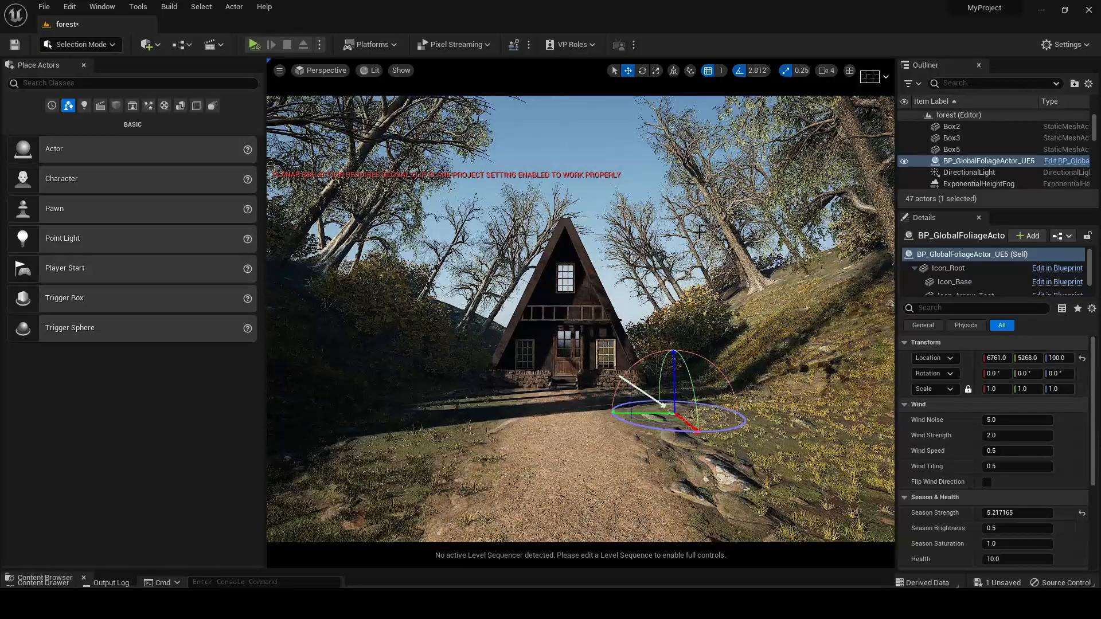
{"action": "key", "text": "ctrl+l"}
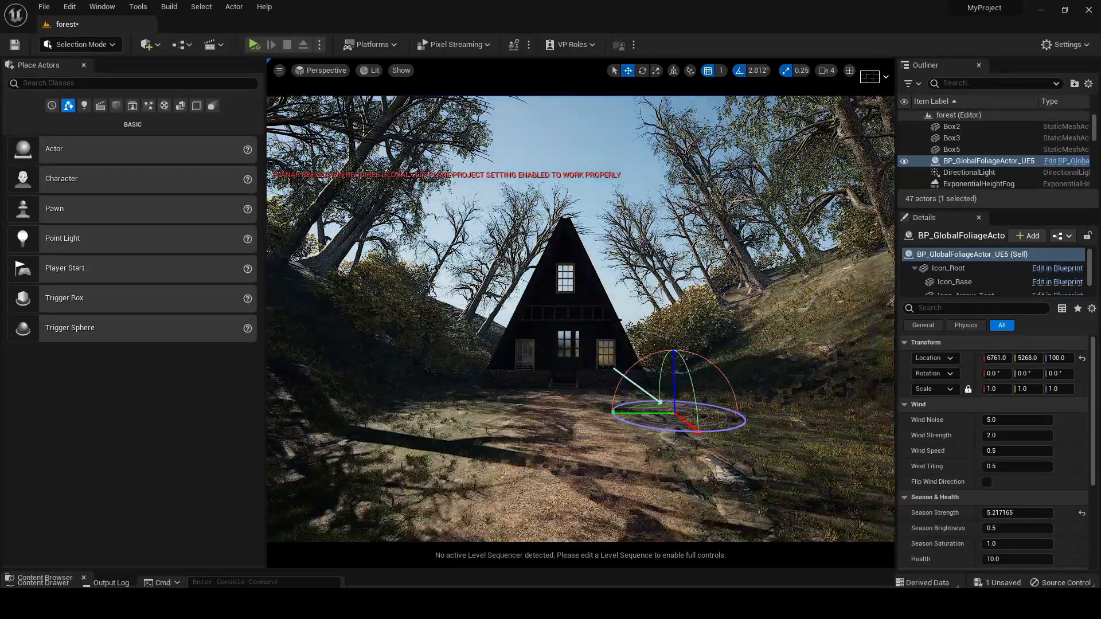
{"action": "key", "text": "ctrl+l"}
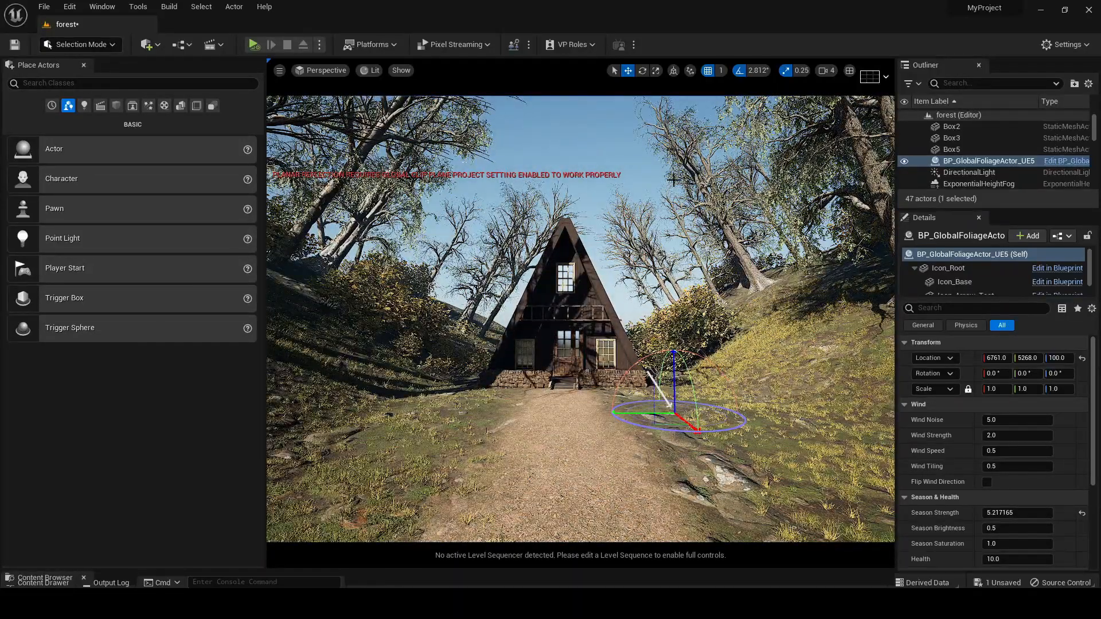
{"action": "left_click", "coordinate": [618, 153]}
{"action": "right_click_drag", "start_coordinate": [614, 197], "coordinate": [615, 183]}
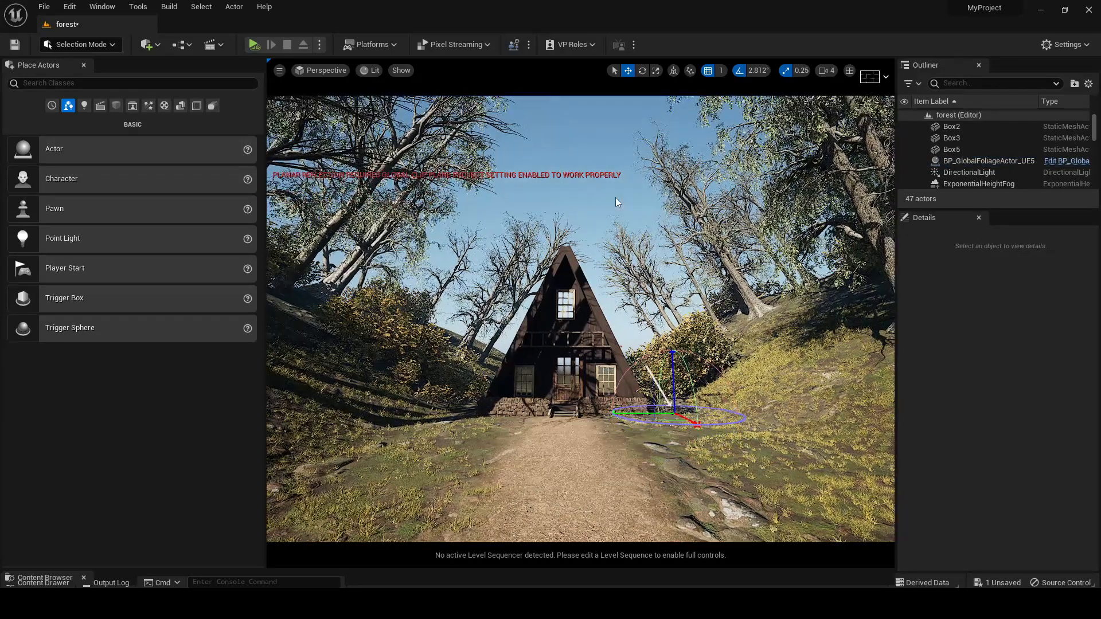
Open the Megascans 3D_Assets folder and filter its contents to static meshes
{"action": "left_click_drag", "start_coordinate": [506, 569], "coordinate": [497, 409]}
{"action": "scroll", "coordinate": [104, 487], "scroll_direction": "up", "scroll_amount": 10}
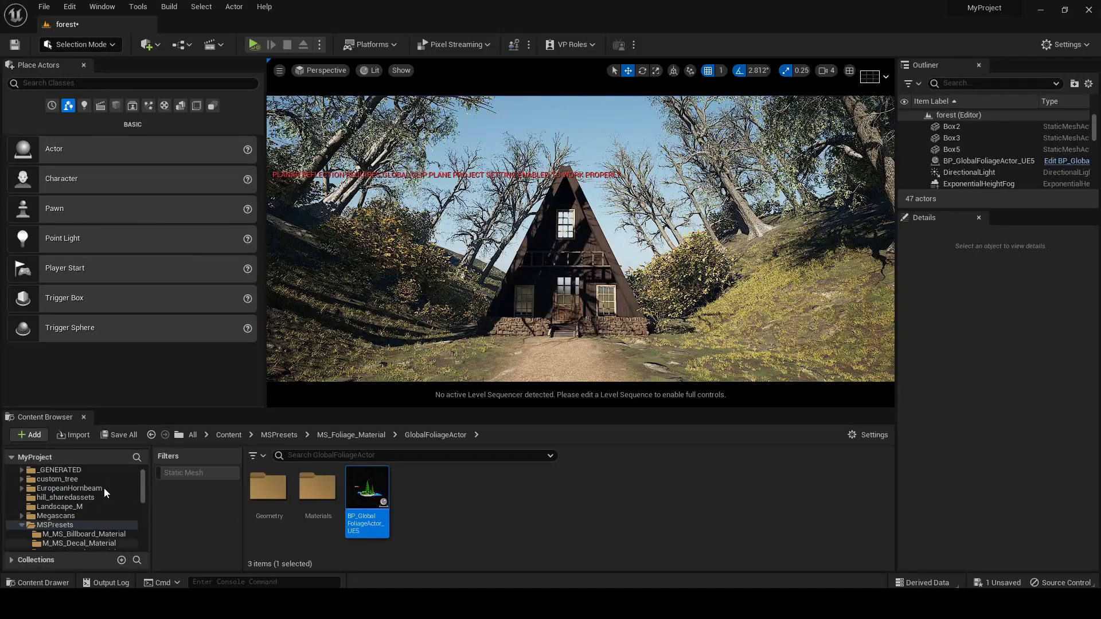
{"action": "left_click", "coordinate": [57, 536]}
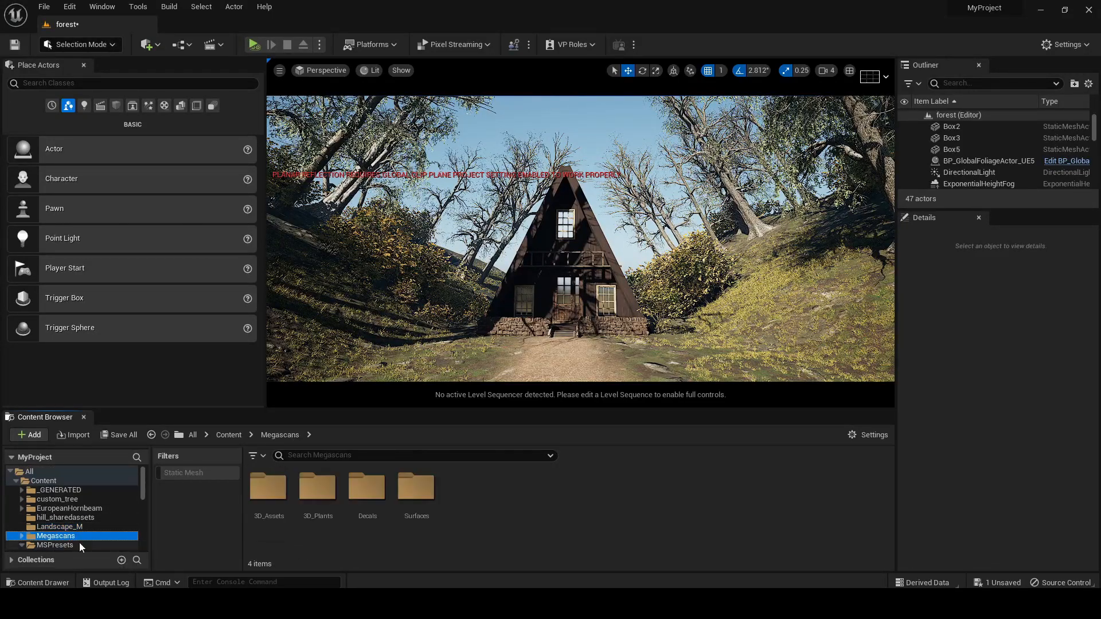
{"action": "double_click", "coordinate": [267, 492]}
{"action": "left_click", "coordinate": [189, 472]}
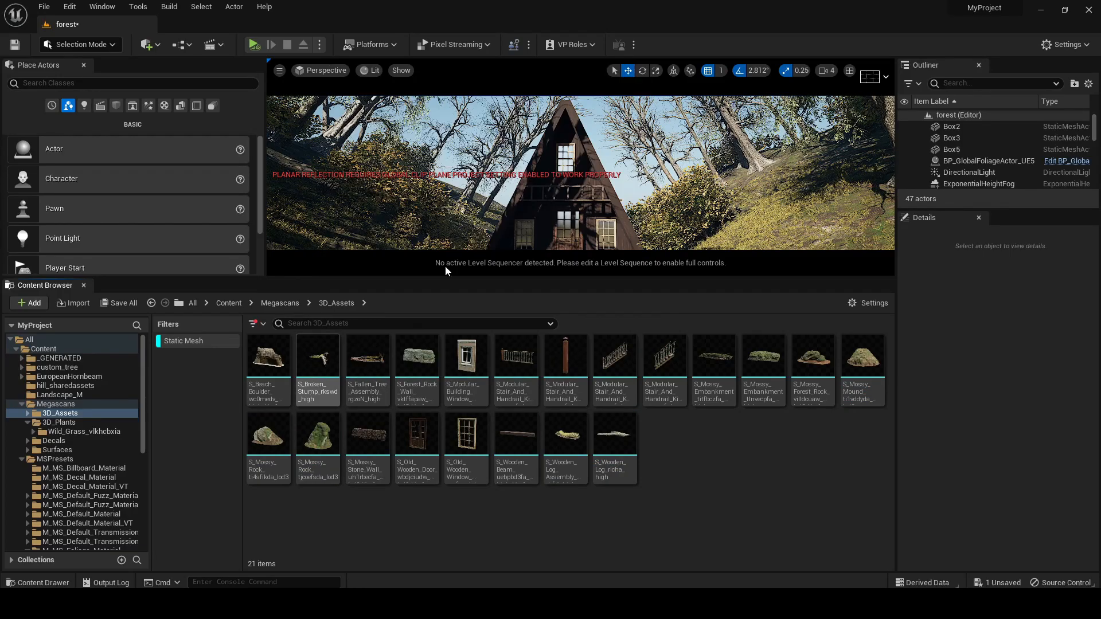
Place Megascans dead wood and mossy embankment meshes on the slopes beside the path, scaling the S_Mossy_Embankment_tlnvecpfa_high mesh to 4.72
{"action": "left_click_drag", "start_coordinate": [411, 280], "coordinate": [408, 458]}
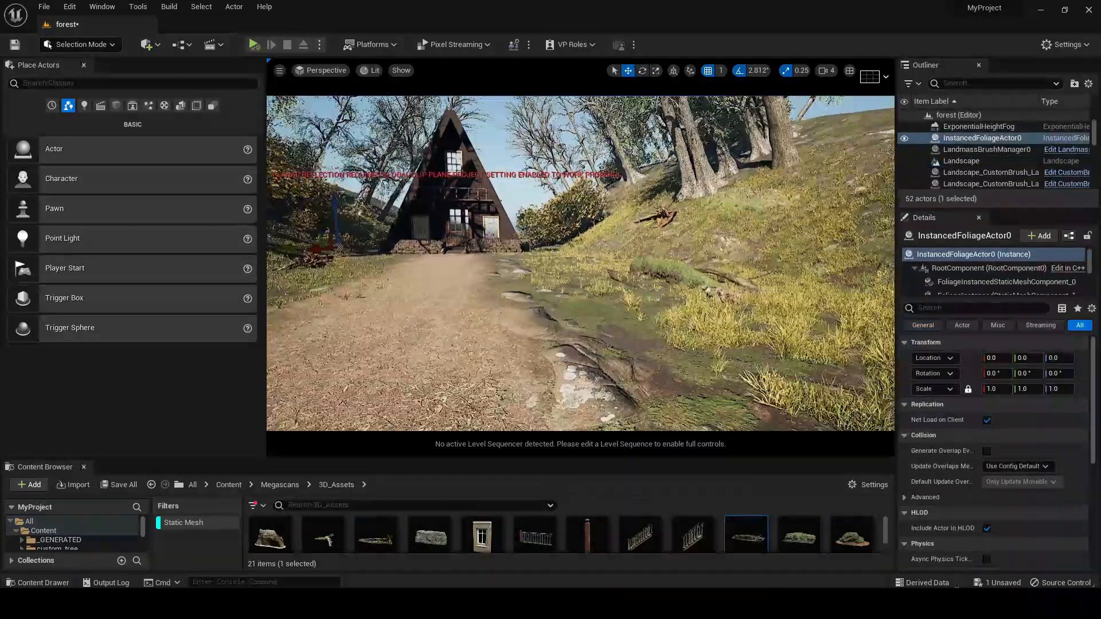
{"action": "key", "text": "s"}
{"action": "right_click_drag", "start_coordinate": [636, 338], "coordinate": [622, 338]}
Examine the parked cars in the EVIL DEAD.jpg reference image, then put the image away
{"action": "left_click", "coordinate": [640, 603]}
{"action": "scroll", "coordinate": [638, 339], "scroll_direction": "down", "scroll_amount": 8}
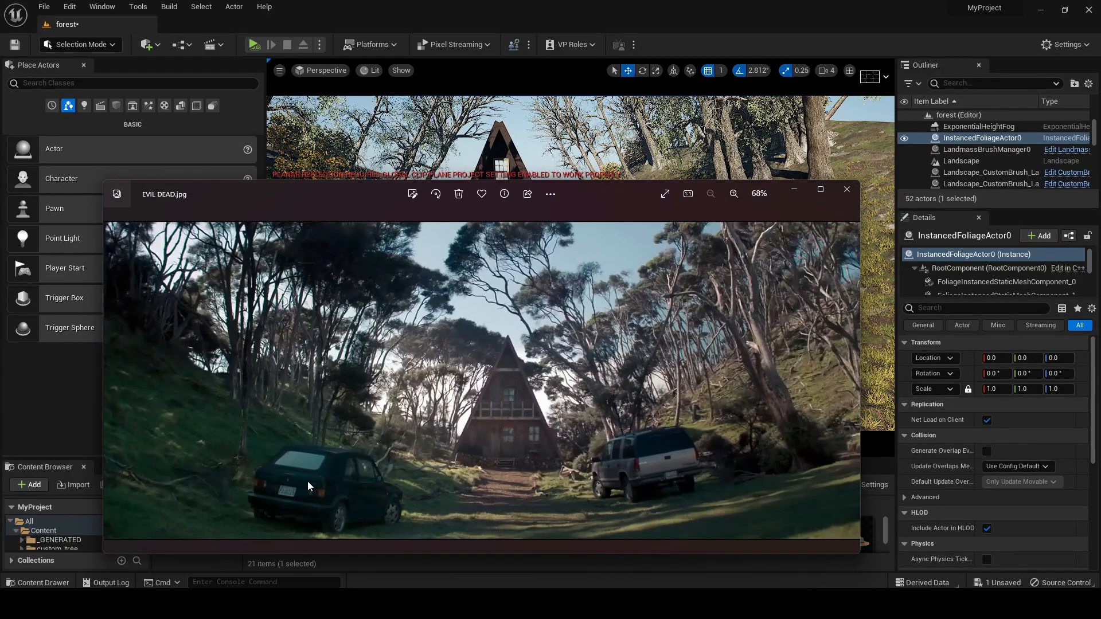
{"action": "left_click", "coordinate": [794, 189]}
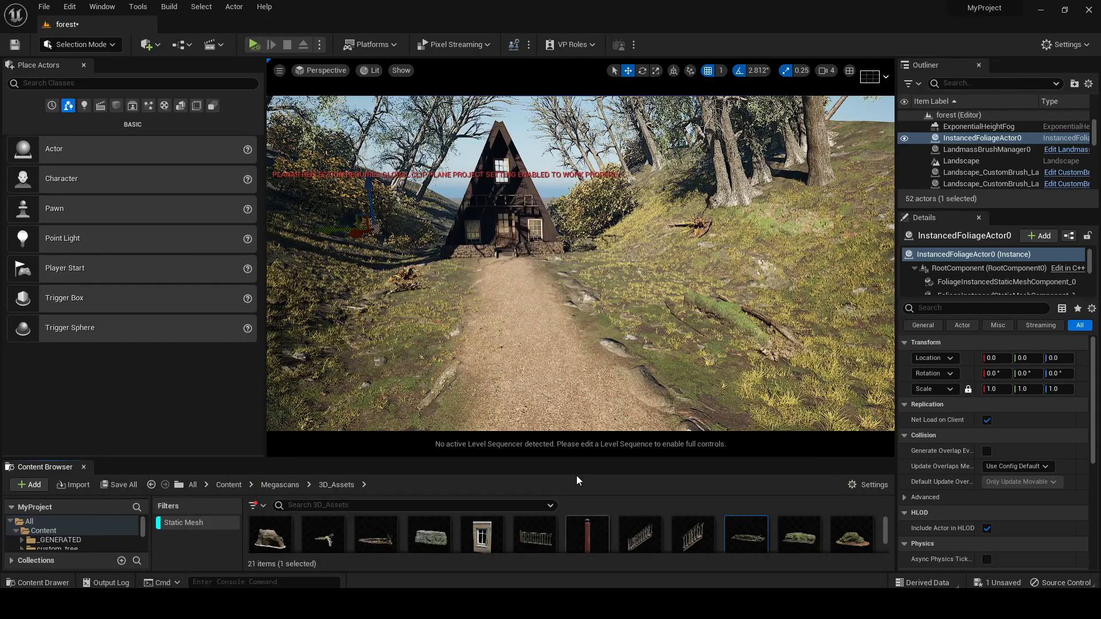
Clear the Static Mesh filter, collapse the MSPresets folder and open the VehicleVarietyVol2 folder
{"action": "left_click", "coordinate": [172, 523]}
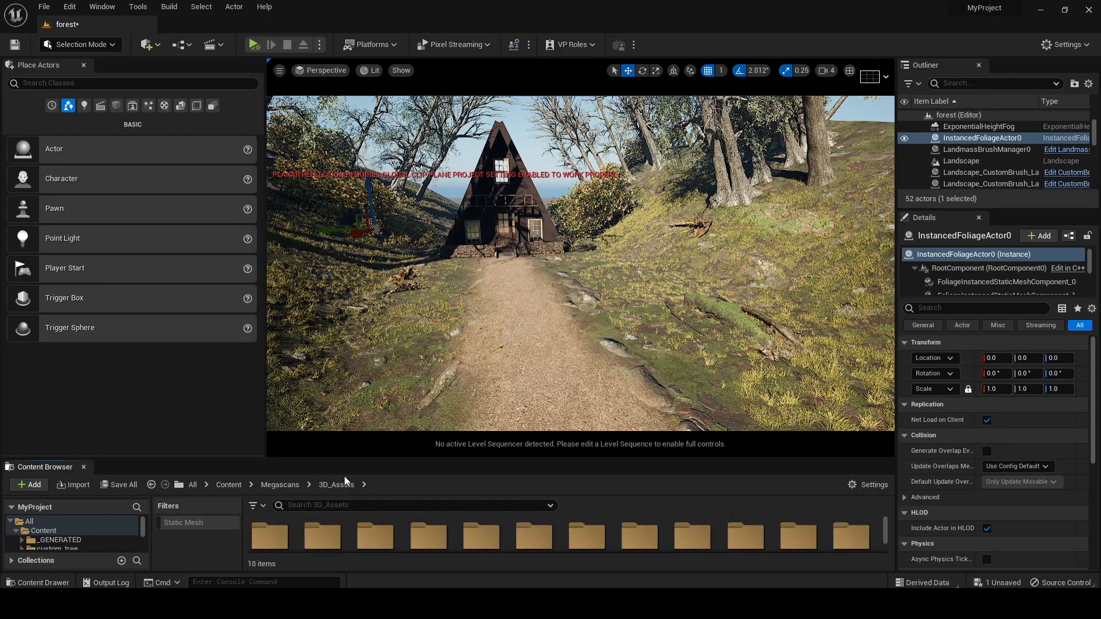
{"action": "left_click_drag", "start_coordinate": [363, 459], "coordinate": [366, 303]}
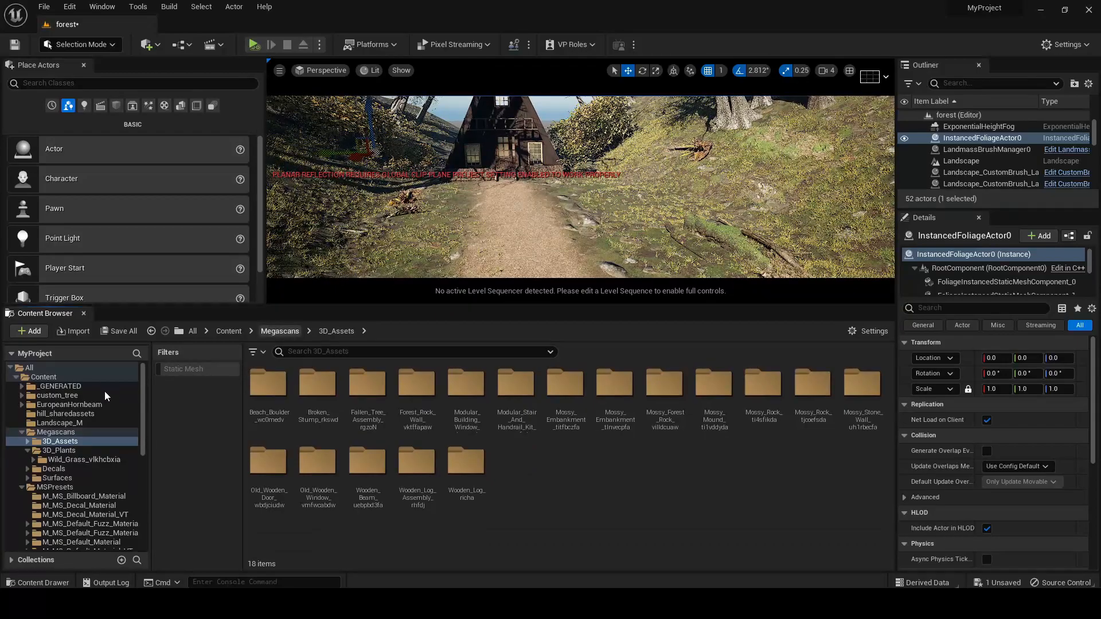
{"action": "left_click", "coordinate": [22, 433]}
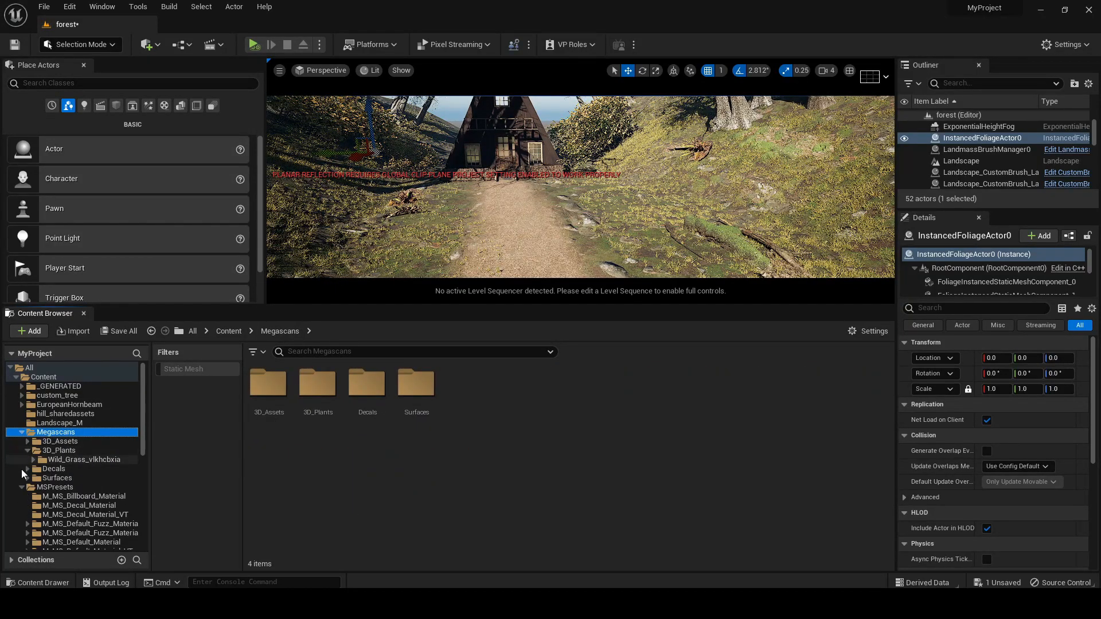
{"action": "left_click", "coordinate": [22, 488]}
{"action": "left_click", "coordinate": [79, 516]}
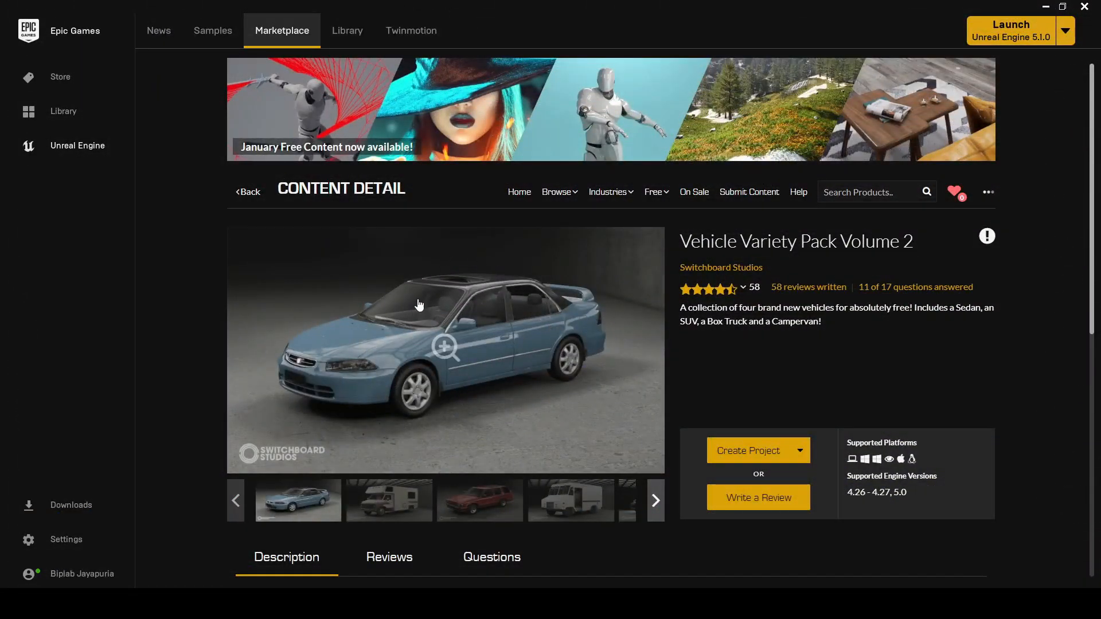
In the Epic Games Launcher, examine the preview images of the Vehicle Variety Pack Volume 2 marketplace content
{"action": "left_click_drag", "start_coordinate": [678, 242], "coordinate": [922, 246]}
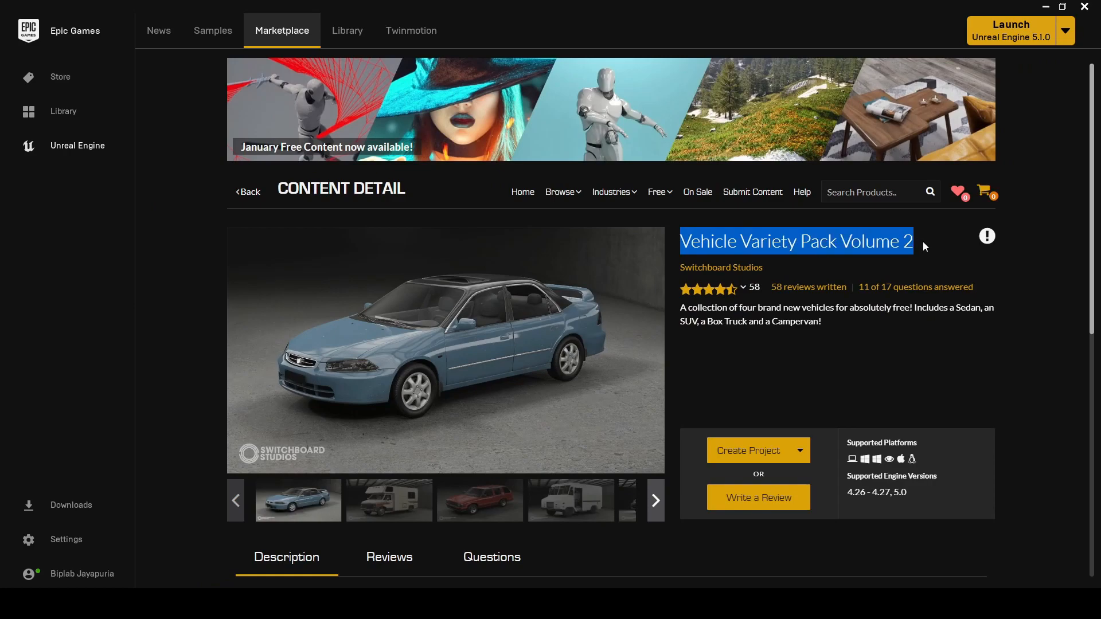
{"action": "left_click", "coordinate": [481, 504]}
{"action": "left_click", "coordinate": [570, 505]}
{"action": "left_click", "coordinate": [629, 504]}
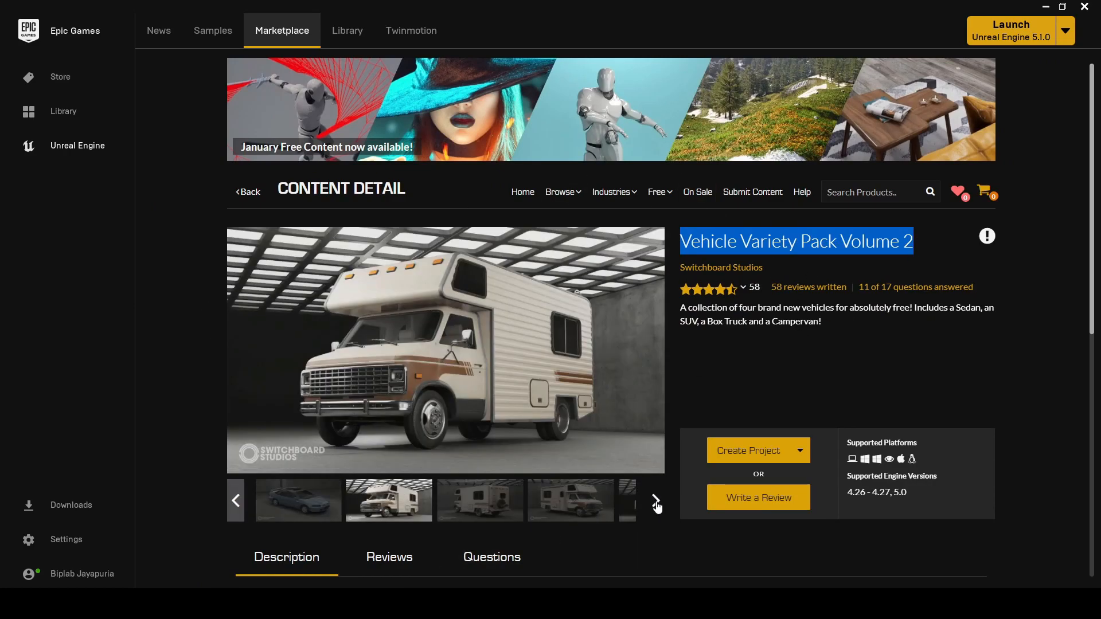
View another campervan preview image of the Vehicle Variety Pack Volume 2
{"action": "left_click", "coordinate": [583, 507]}
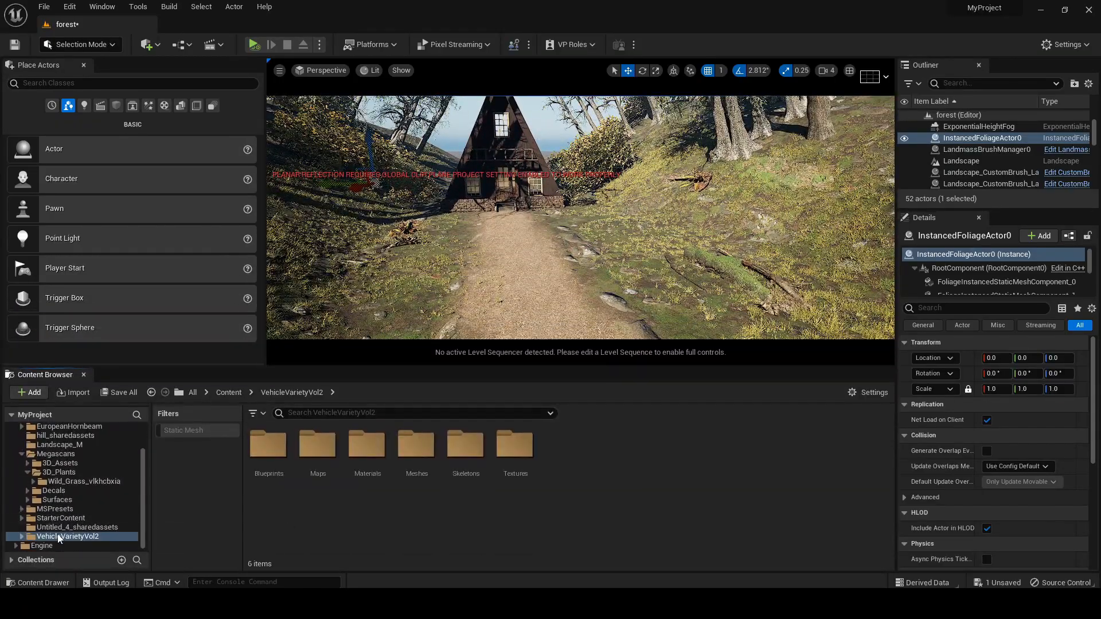
Switch to the Unreal Editor, filter the VehicleVarietyVol2 folder to static meshes and place SM_SUV_01a on the grass left of the path
{"action": "left_click", "coordinate": [201, 436]}
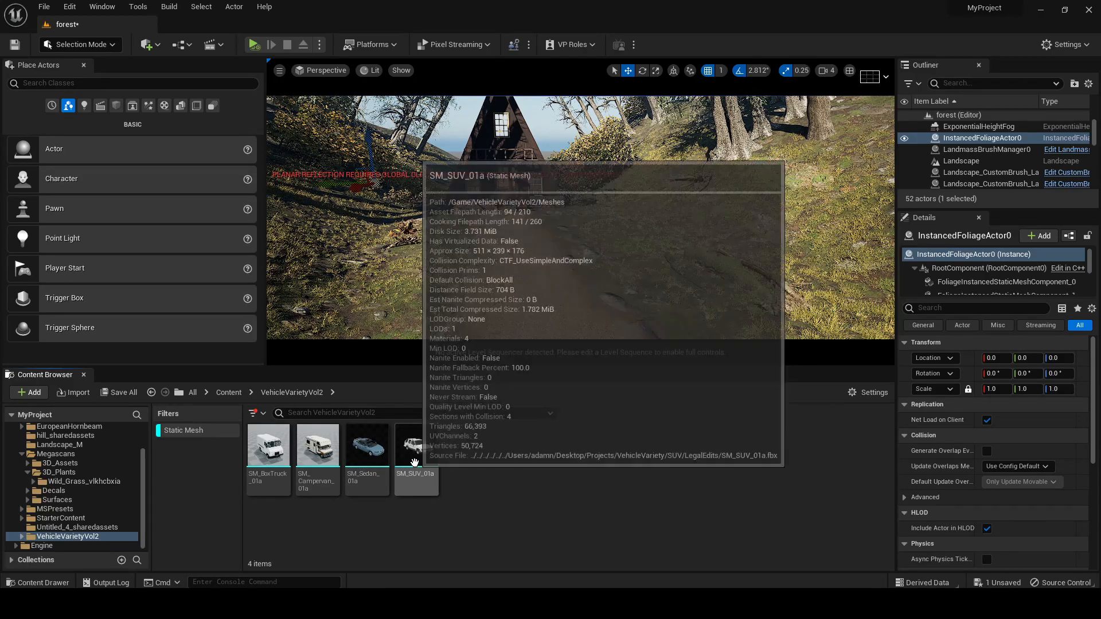
{"action": "left_click_drag", "start_coordinate": [399, 460], "coordinate": [393, 296]}
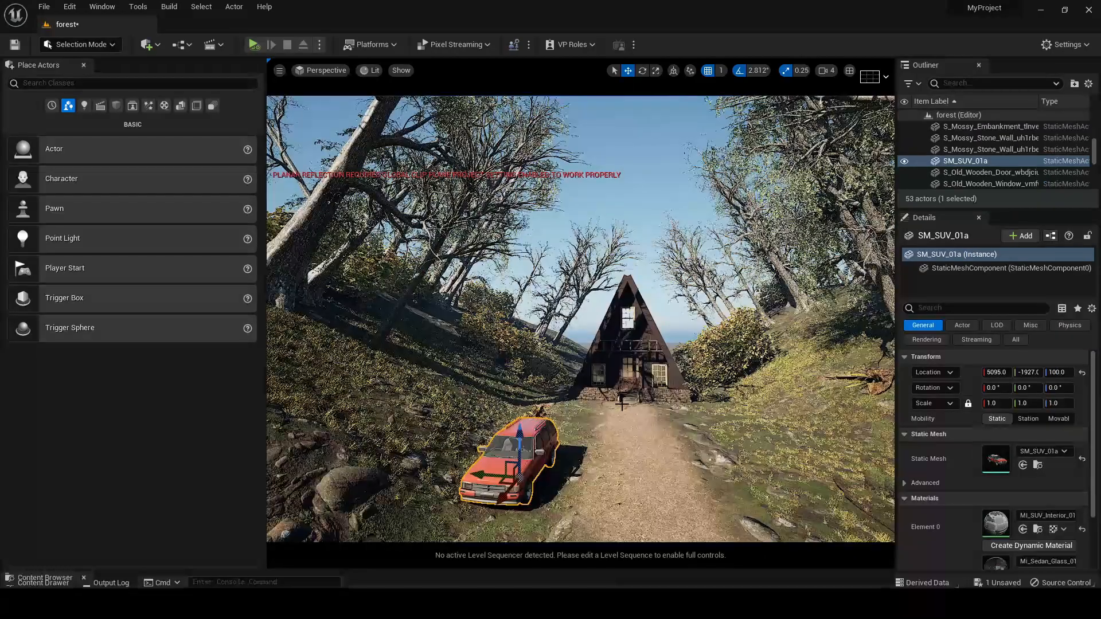
{"action": "right_click_drag", "start_coordinate": [631, 410], "coordinate": [589, 393]}
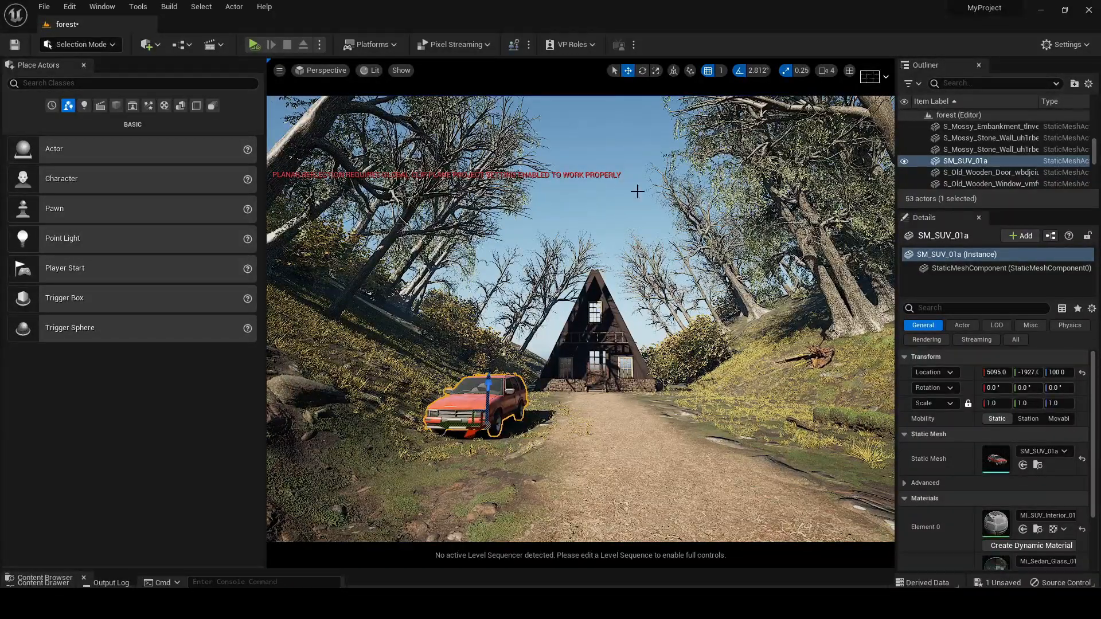
Rotate the SUV to about -163° around Z so it faces the cabin, and move it to the path's edge at Z 92
{"action": "left_click", "coordinate": [642, 70]}
{"action": "left_click_drag", "start_coordinate": [509, 436], "coordinate": [590, 429]}
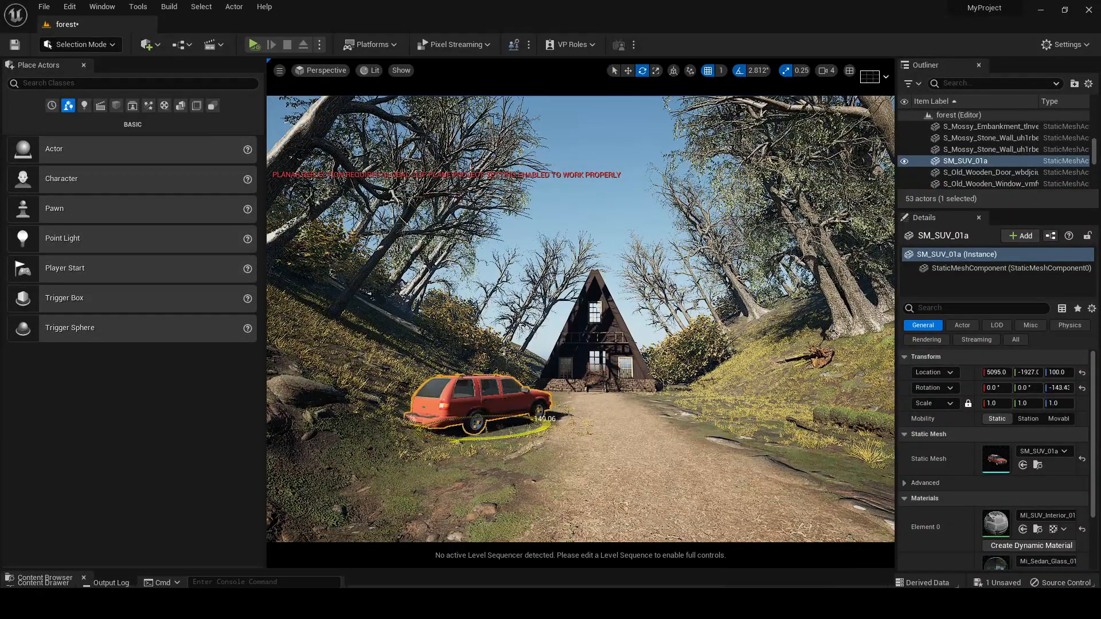
{"action": "right_click_drag", "start_coordinate": [607, 403], "coordinate": [577, 456]}
{"action": "key", "text": "w"}
{"action": "left_click_drag", "start_coordinate": [519, 347], "coordinate": [541, 391]}
{"action": "right_click_drag", "start_coordinate": [542, 391], "coordinate": [539, 399]}
{"action": "key", "text": "e"}
{"action": "right_click_drag", "start_coordinate": [620, 494], "coordinate": [622, 506]}
Place SM_Sedan_01a on the opposite side of the path near the cabin, with its rear toward the viewer
{"action": "left_click_drag", "start_coordinate": [617, 570], "coordinate": [616, 437]}
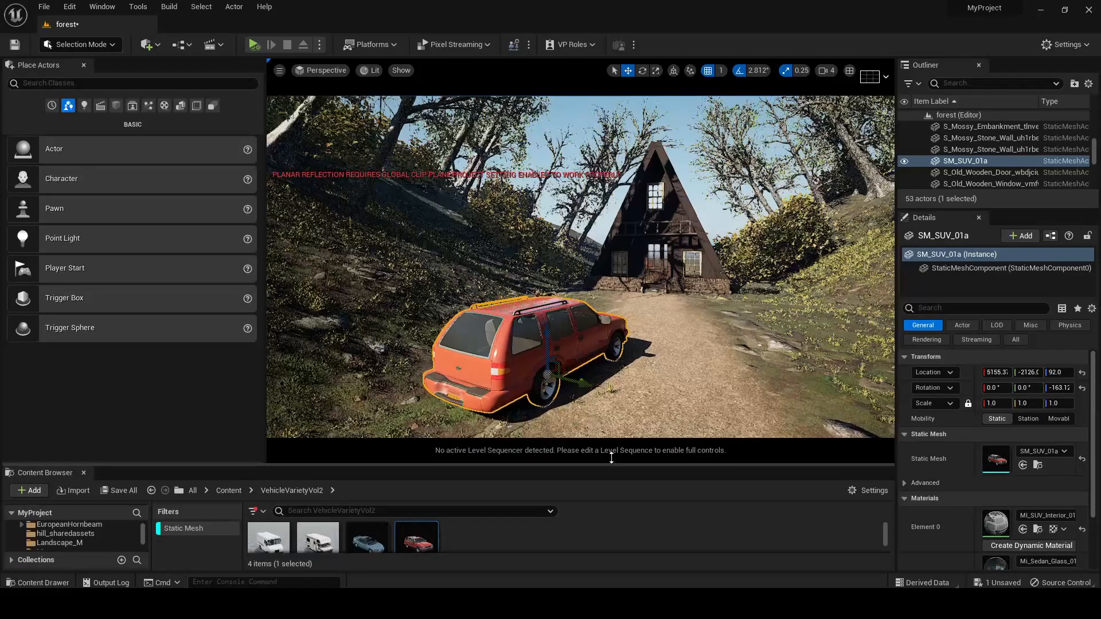
{"action": "left_click_drag", "start_coordinate": [367, 519], "coordinate": [782, 344]}
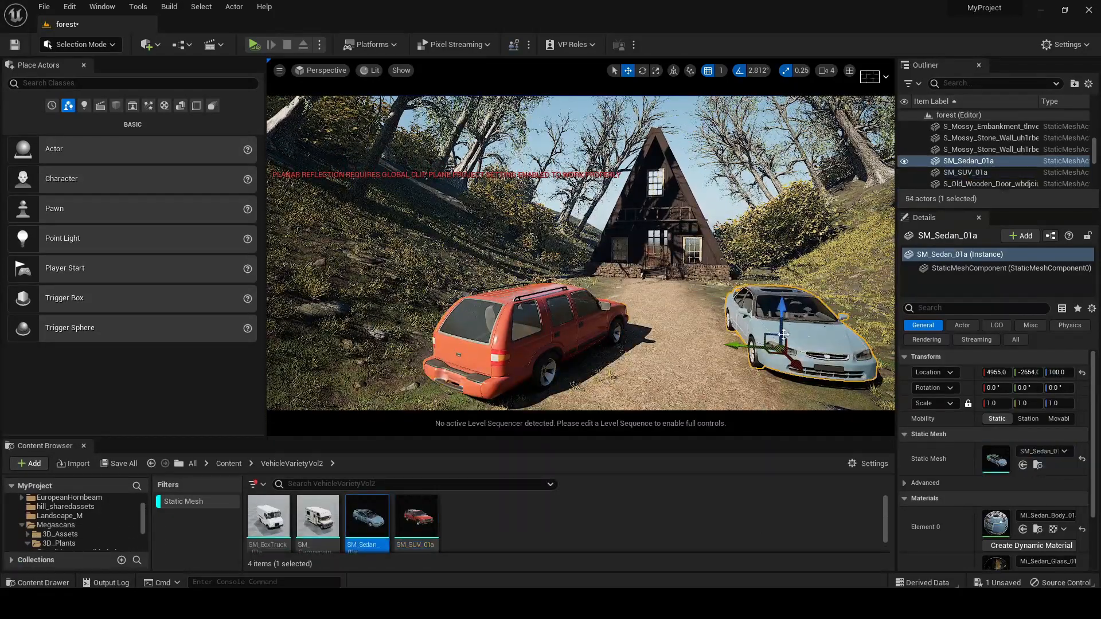
{"action": "left_click_drag", "start_coordinate": [731, 356], "coordinate": [744, 312]}
{"action": "left_click", "coordinate": [628, 70]}
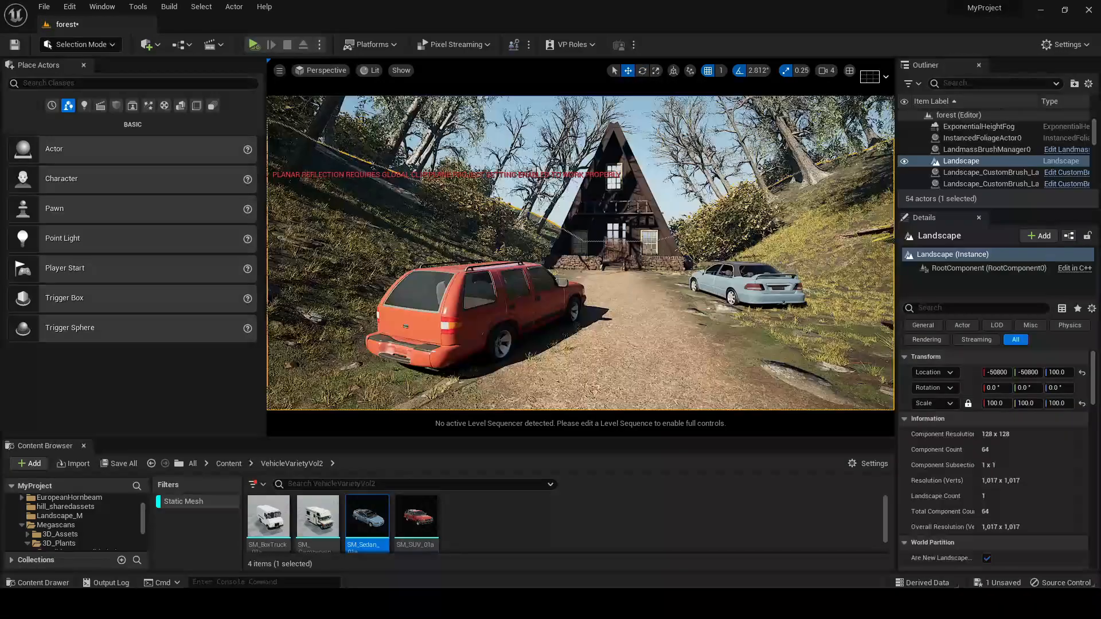
{"action": "right_click_drag", "start_coordinate": [580, 252], "coordinate": [607, 266]}
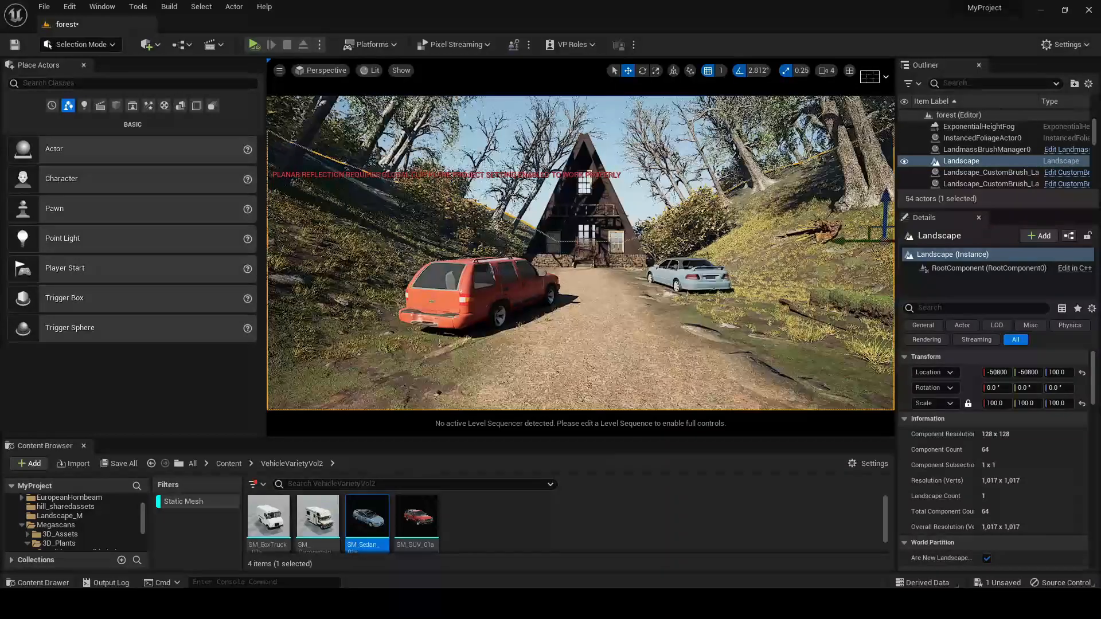
{"action": "left_click_drag", "start_coordinate": [618, 327], "coordinate": [625, 295]}
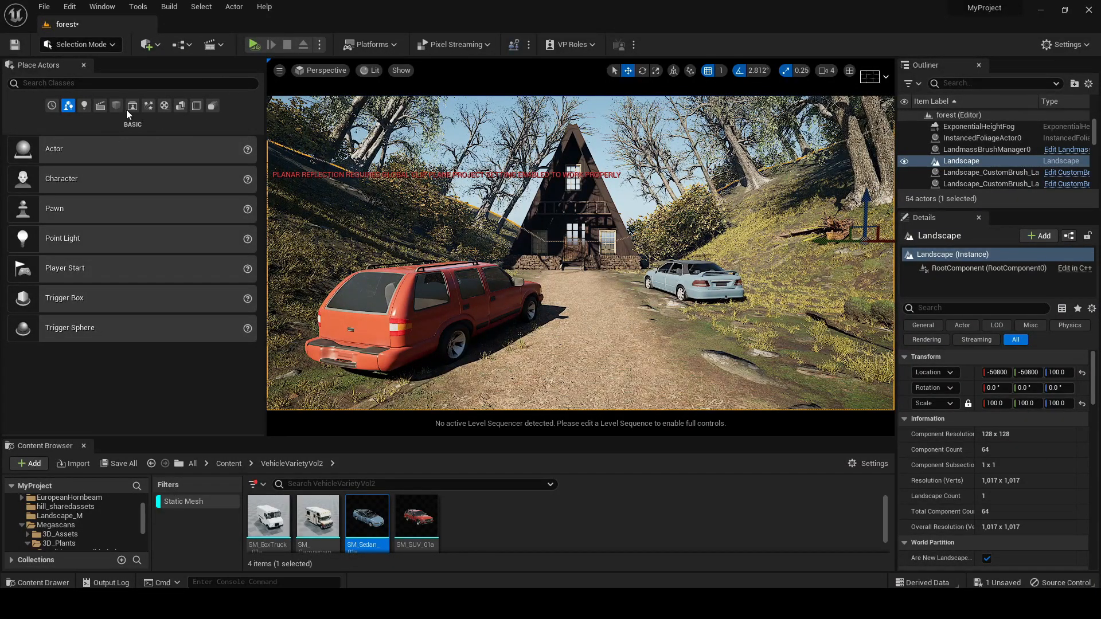
Add a Cine Camera Actor snapped to the current view and look through it
{"action": "left_click", "coordinate": [96, 107]}
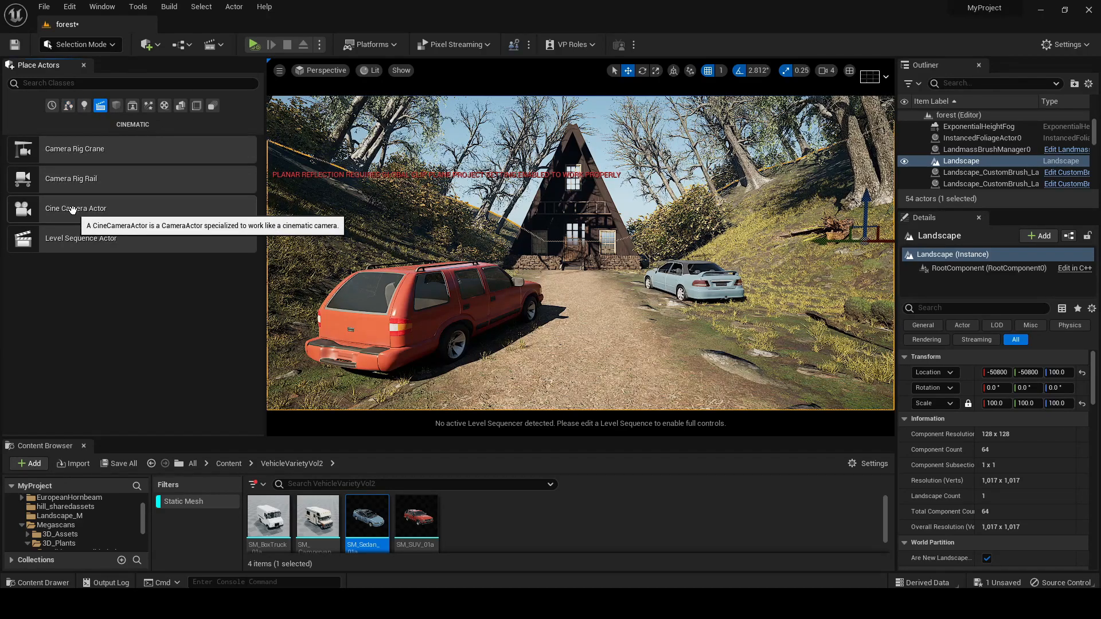
{"action": "left_click_drag", "start_coordinate": [530, 264], "coordinate": [592, 366]}
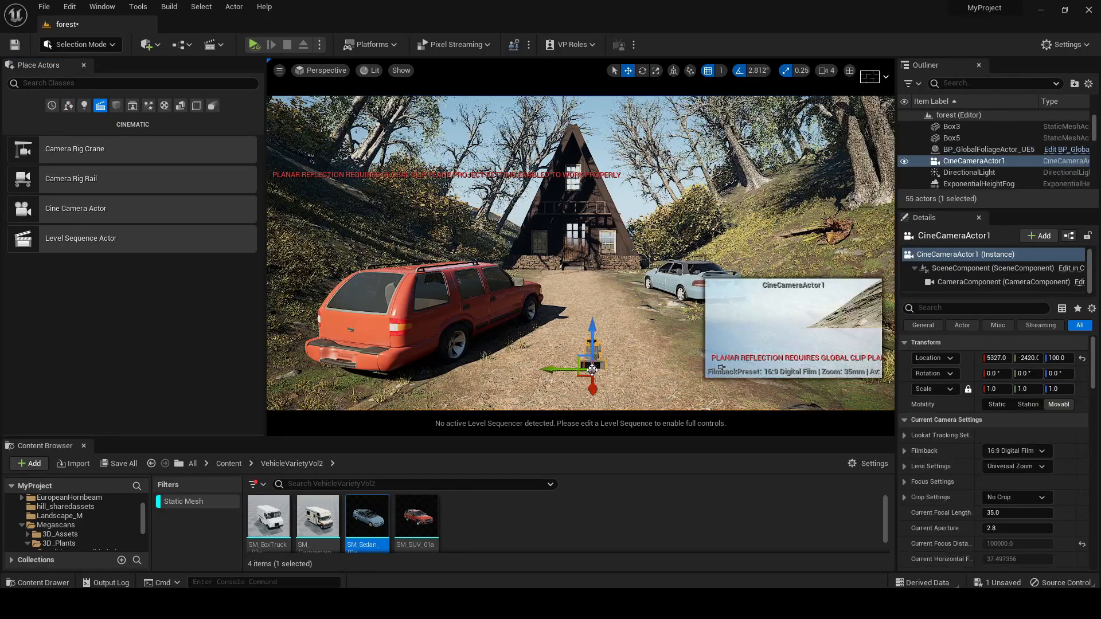
{"action": "right_click", "coordinate": [592, 366]}
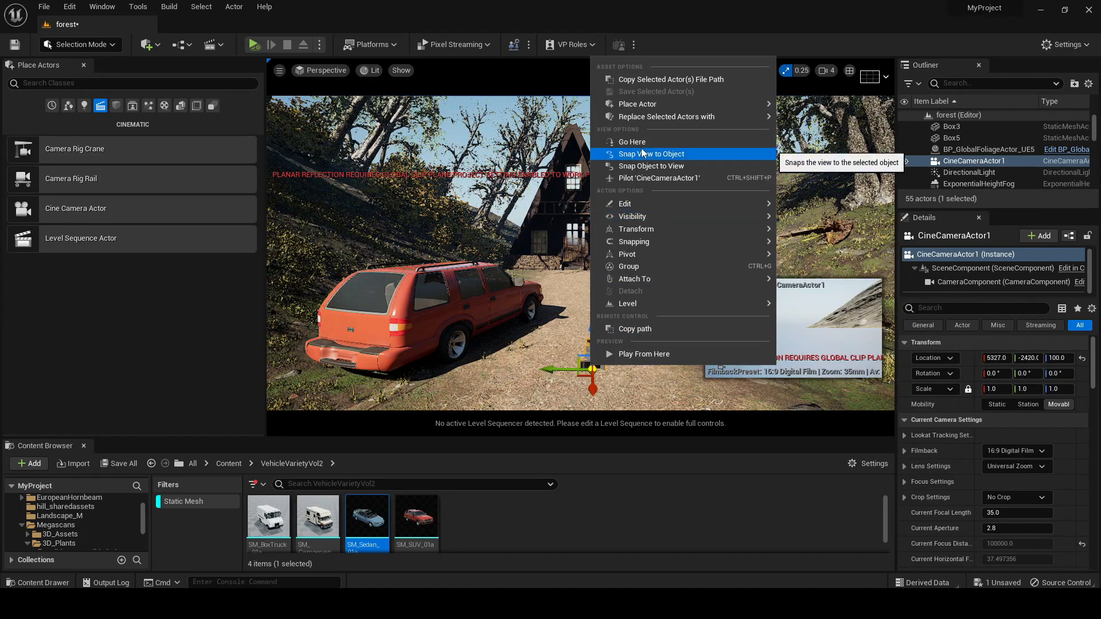
{"action": "left_click", "coordinate": [649, 167]}
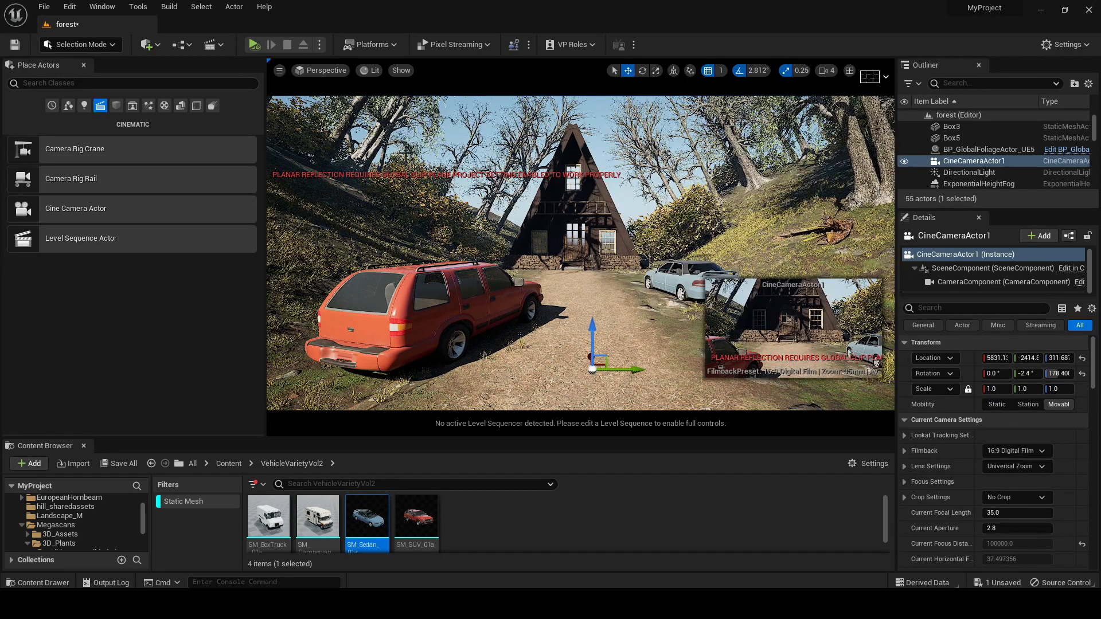
{"action": "left_click", "coordinate": [334, 72]}
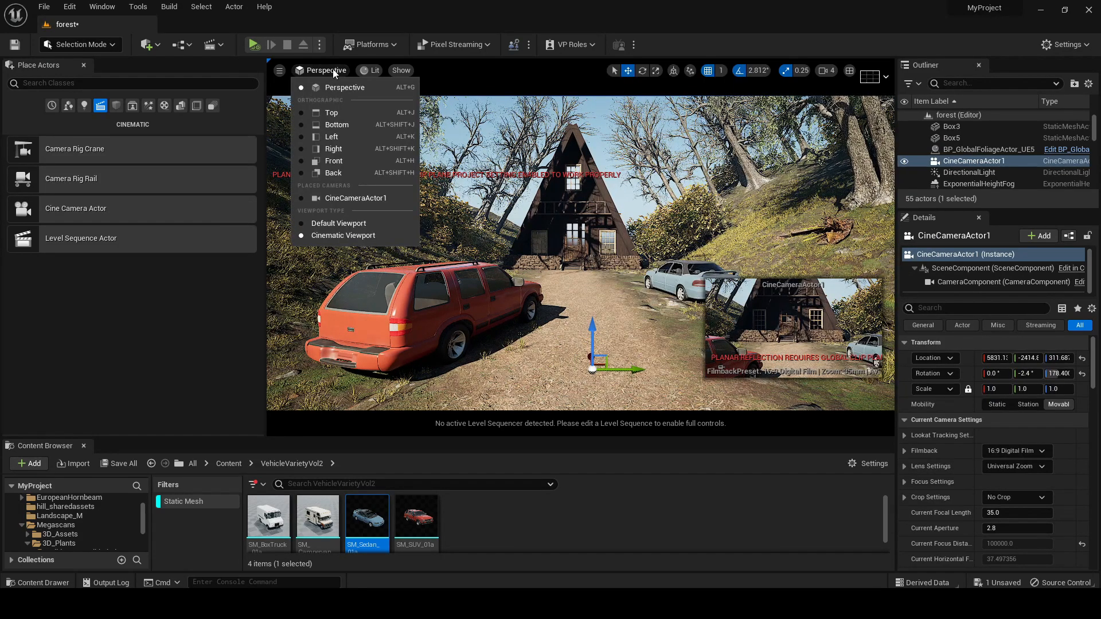
{"action": "left_click", "coordinate": [346, 198]}
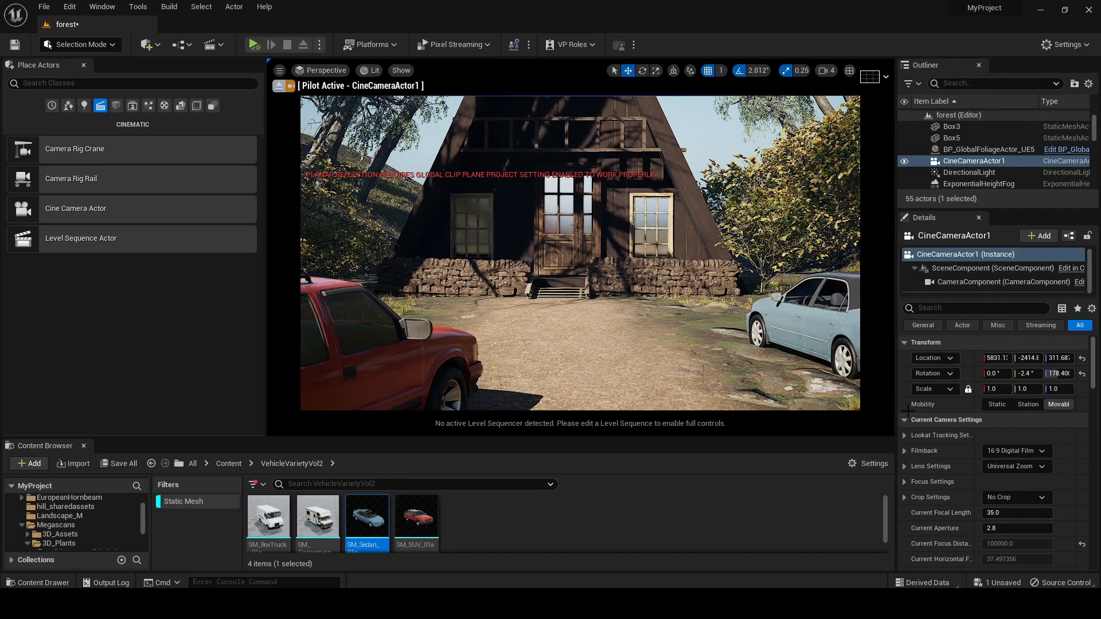
Set the camera's filmback to 16:9 DSLR and its lens to 30mm Prime f/1.4 with a squeeze factor of 1.3
{"action": "left_click", "coordinate": [1014, 451]}
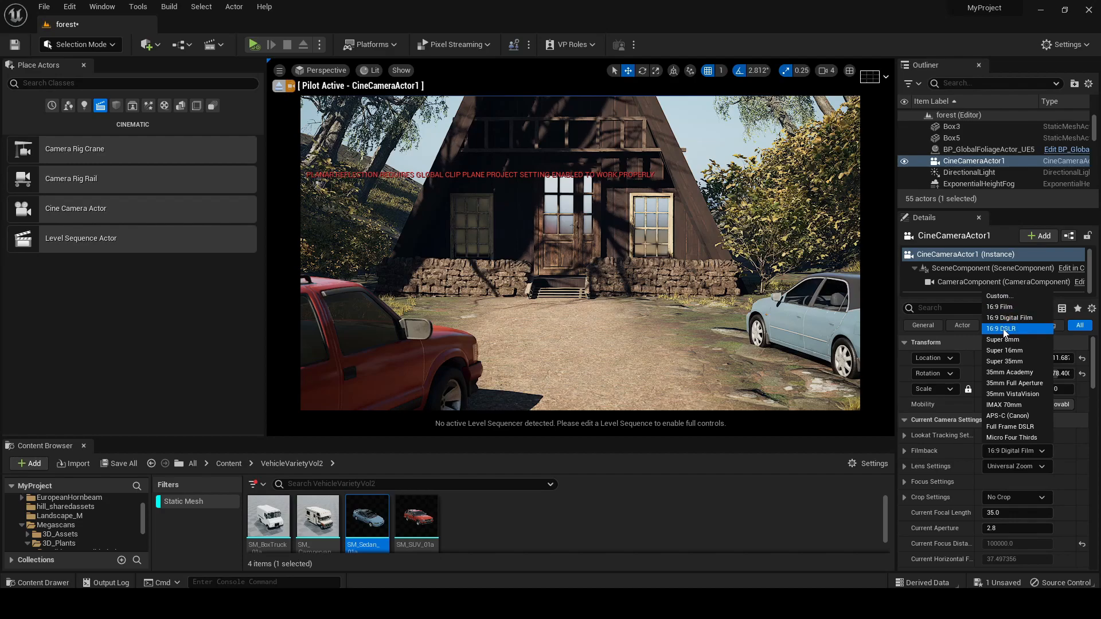
{"action": "left_click", "coordinate": [1004, 329]}
{"action": "left_click", "coordinate": [1017, 466]}
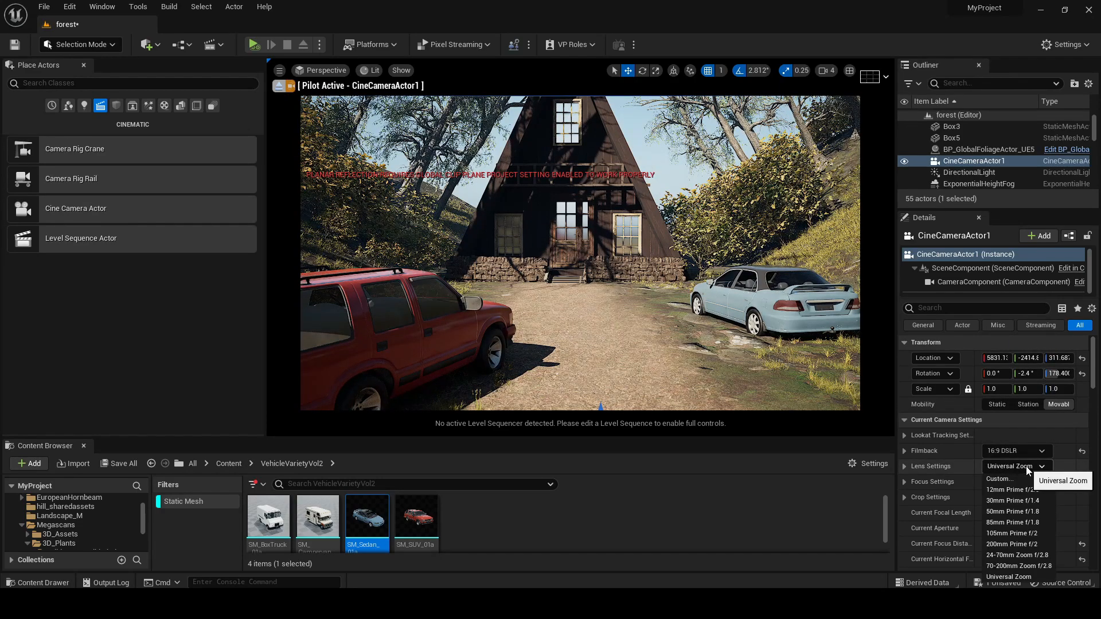
{"action": "left_click", "coordinate": [1028, 500]}
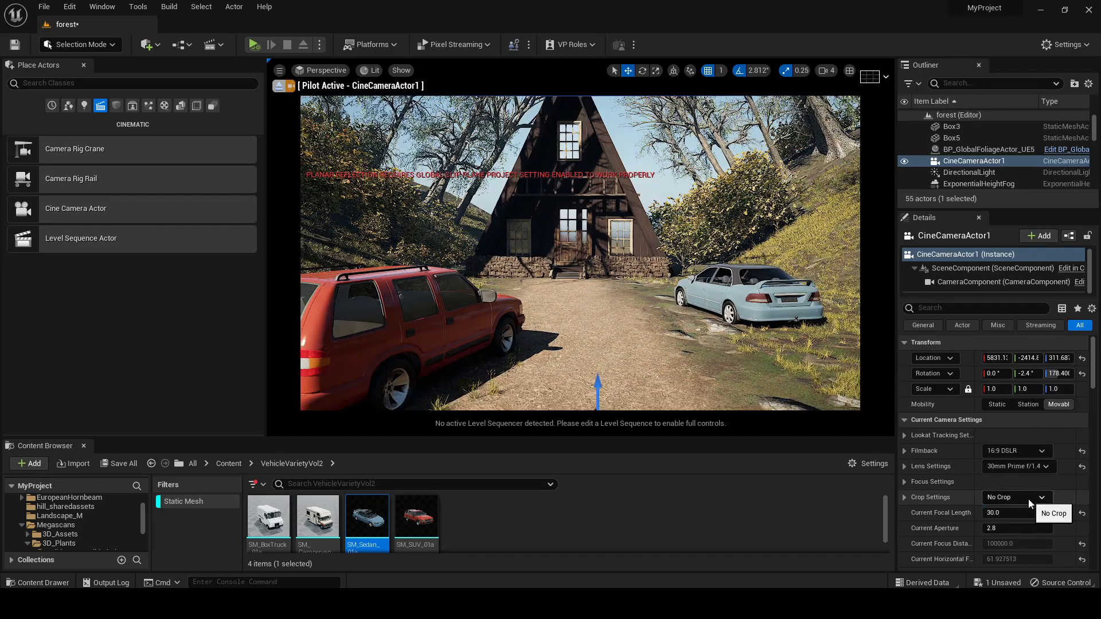
{"action": "left_click", "coordinate": [905, 466]}
{"action": "scroll", "coordinate": [975, 530], "scroll_direction": "down", "scroll_amount": 2}
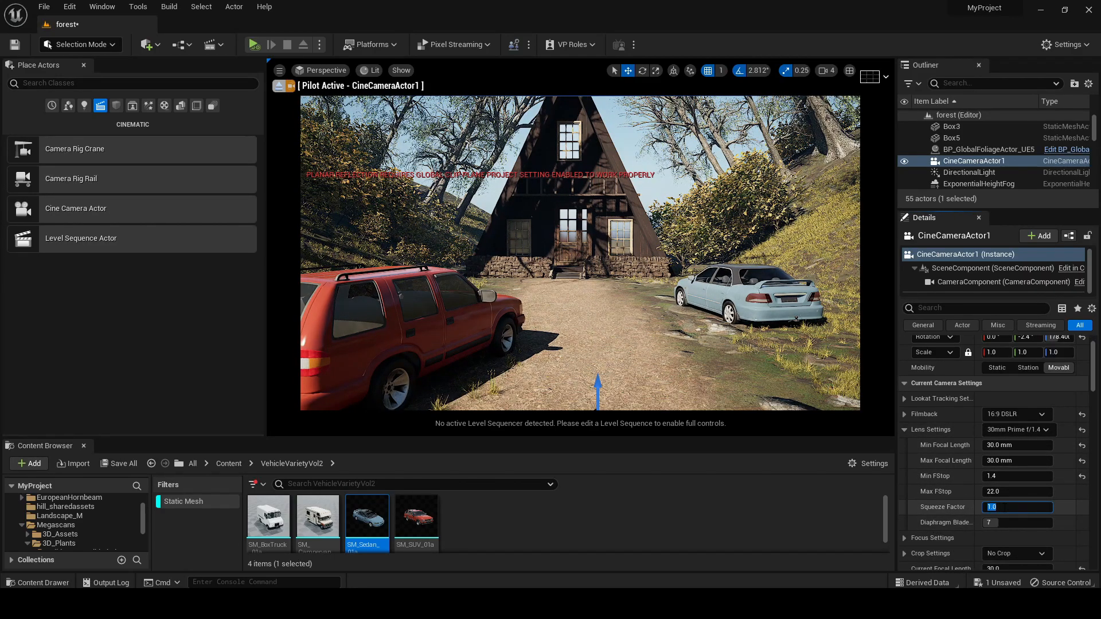
{"action": "key", "text": "Return"}
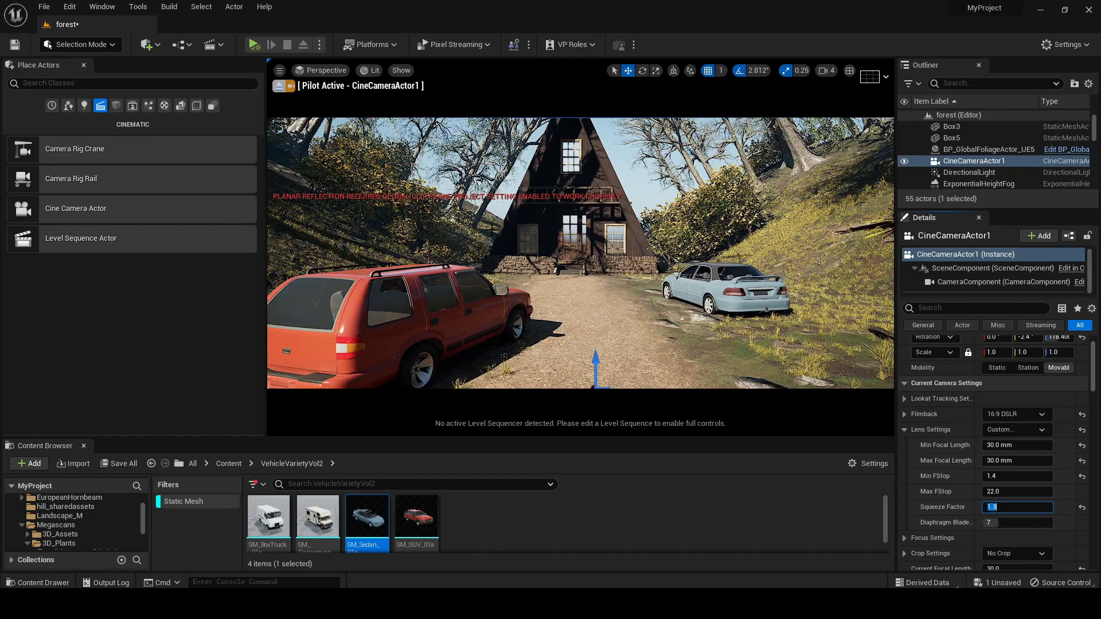
Pull the piloted camera back along the path to frame the whole cabin, both cars and the slopes
{"action": "mouse_move", "coordinate": [580, 253]}
{"action": "right_mouse_down"}
{"action": "mouse_move", "coordinate": [621, 256]}
{"action": "mouse_move", "coordinate": [589, 256]}
{"action": "mouse_move", "coordinate": [600, 255]}
{"action": "right_mouse_up"}
{"action": "key", "text": "e"}
{"action": "key", "text": "s"}
{"action": "key", "text": "d"}
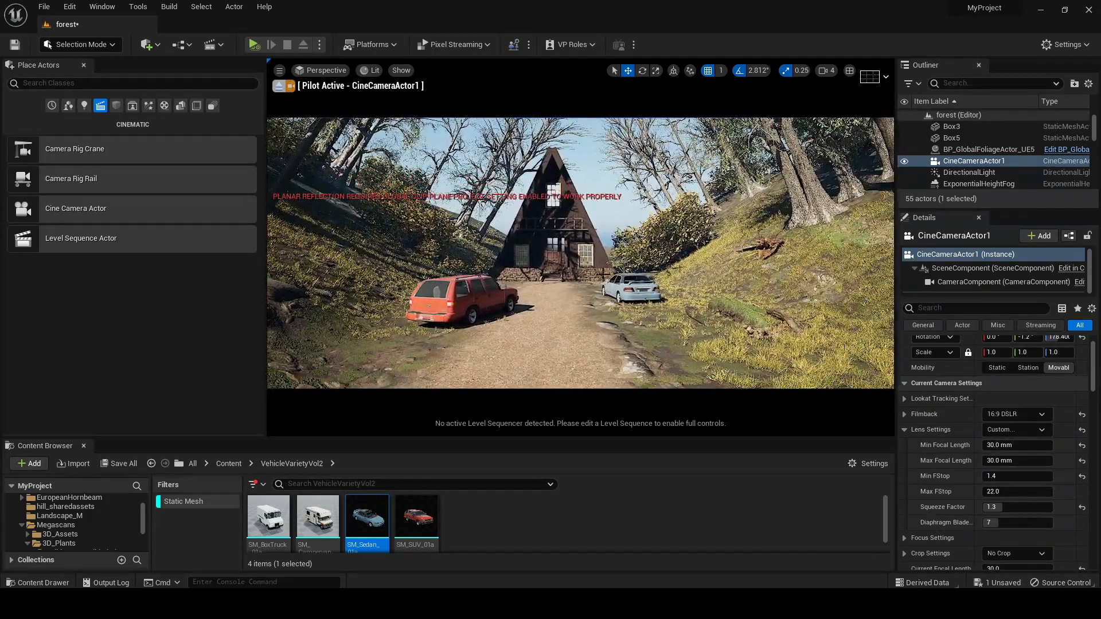
Move the sedan and the SUV closer to the camera, keeping one on each side of the path
{"action": "left_click", "coordinate": [631, 288]}
{"action": "left_click_drag", "start_coordinate": [626, 291], "coordinate": [769, 346]}
{"action": "right_click_drag", "start_coordinate": [769, 346], "coordinate": [762, 346]}
{"action": "left_click_drag", "start_coordinate": [825, 355], "coordinate": [744, 364]}
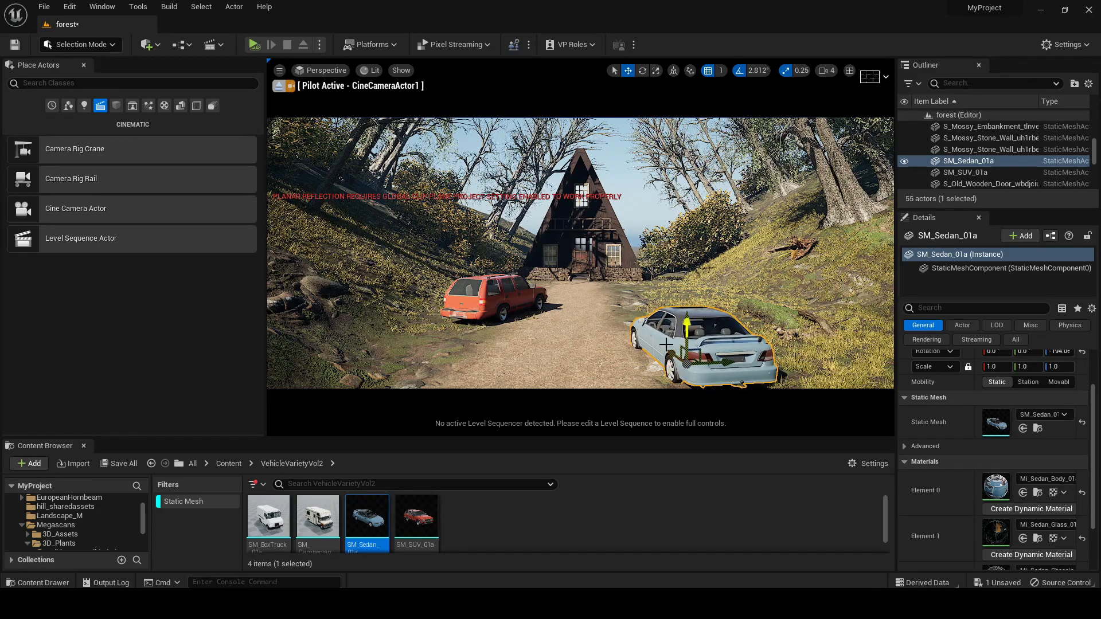
{"action": "left_click", "coordinate": [460, 285]}
{"action": "left_click_drag", "start_coordinate": [516, 310], "coordinate": [490, 347]}
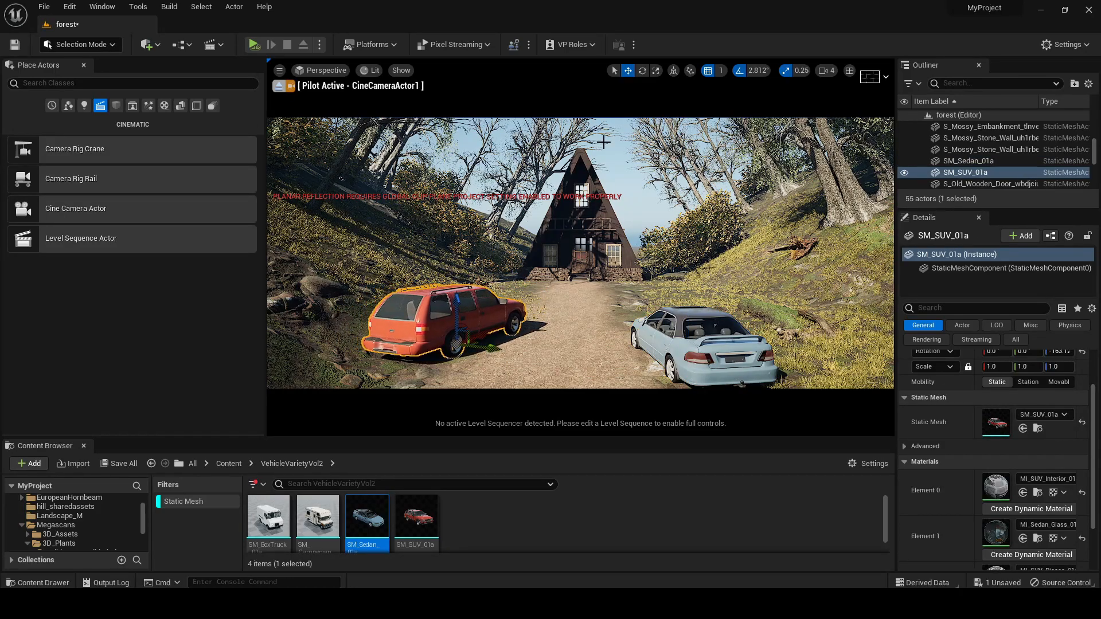
Lower and reframe the piloted camera so the two cars flank the path with the cabin centred behind them
{"action": "left_click", "coordinate": [625, 167]}
{"action": "middle_click_drag", "start_coordinate": [626, 167], "coordinate": [600, 191]}
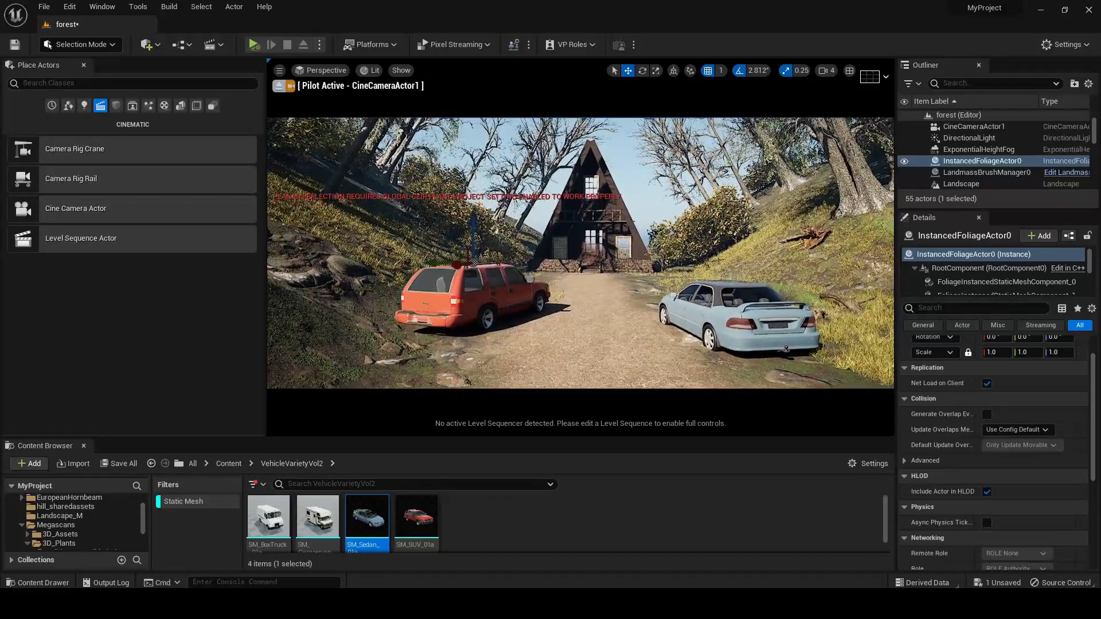
{"action": "right_click_drag", "start_coordinate": [599, 190], "coordinate": [601, 178]}
{"action": "middle_click_drag", "start_coordinate": [601, 177], "coordinate": [609, 198]}
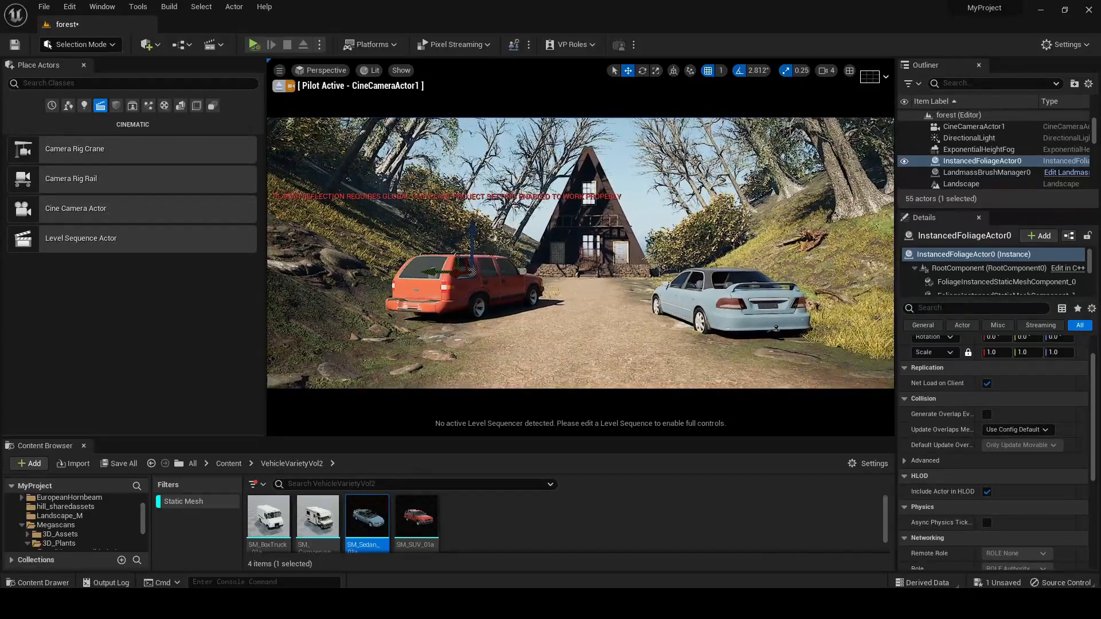
{"action": "right_click_drag", "start_coordinate": [609, 198], "coordinate": [613, 176]}
{"action": "left_click", "coordinate": [611, 125]}
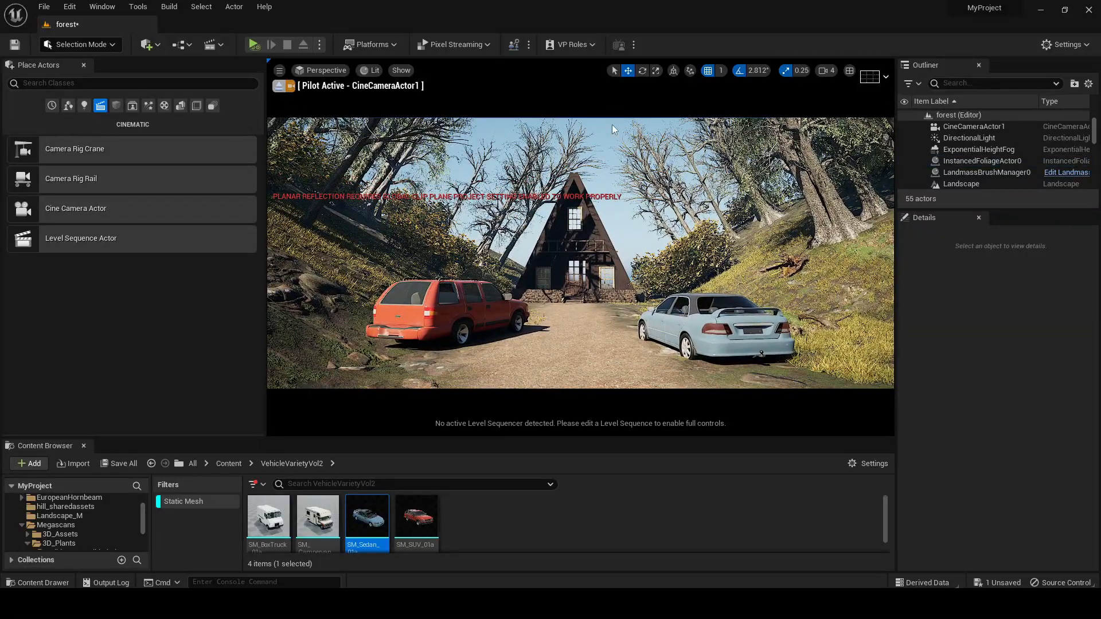
{"action": "middle_click_drag", "start_coordinate": [611, 124], "coordinate": [610, 172]}
{"action": "mouse_move", "coordinate": [610, 172]}
{"action": "right_mouse_down"}
{"action": "mouse_move", "coordinate": [608, 183]}
{"action": "mouse_move", "coordinate": [606, 169]}
{"action": "right_mouse_up"}
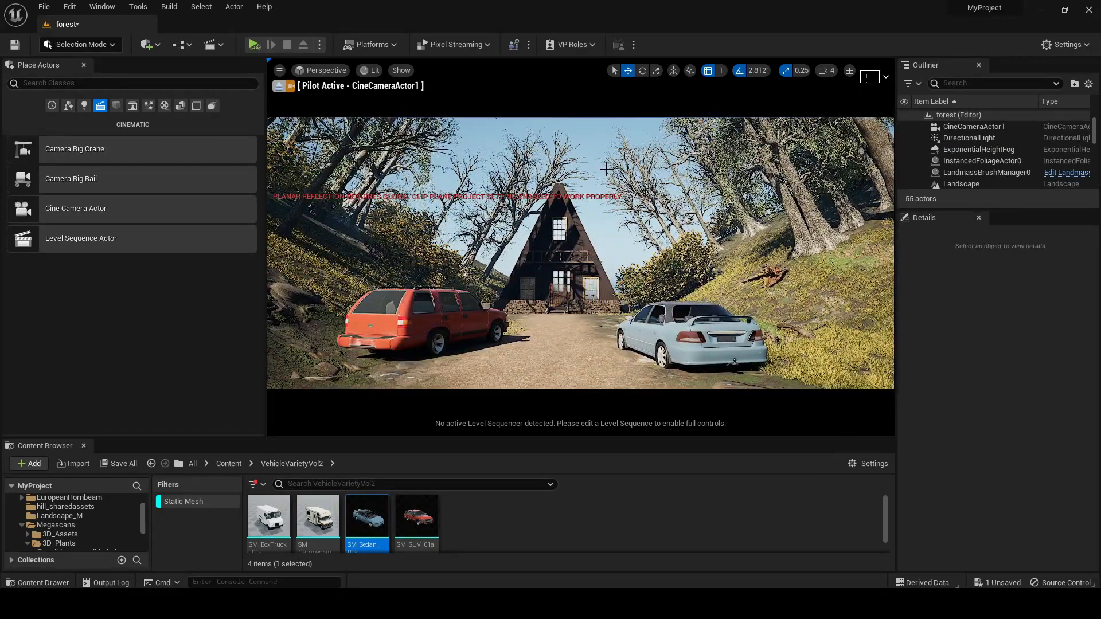
{"action": "mouse_move", "coordinate": [606, 169]}
{"action": "middle_mouse_down"}
{"action": "mouse_move", "coordinate": [606, 138]}
{"action": "mouse_move", "coordinate": [607, 163]}
{"action": "middle_mouse_up"}
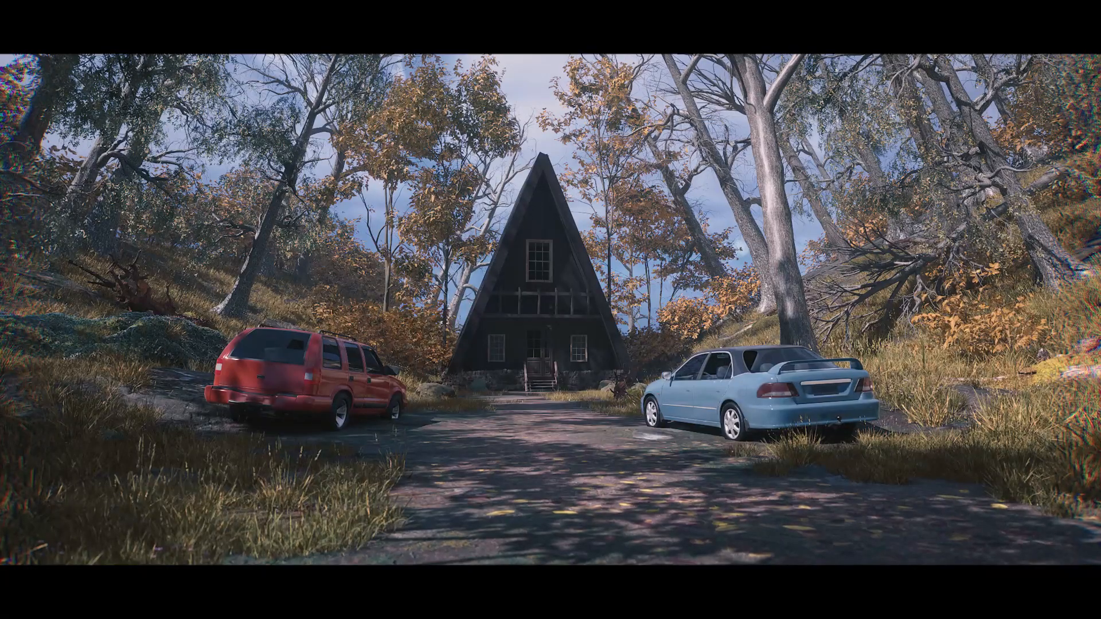